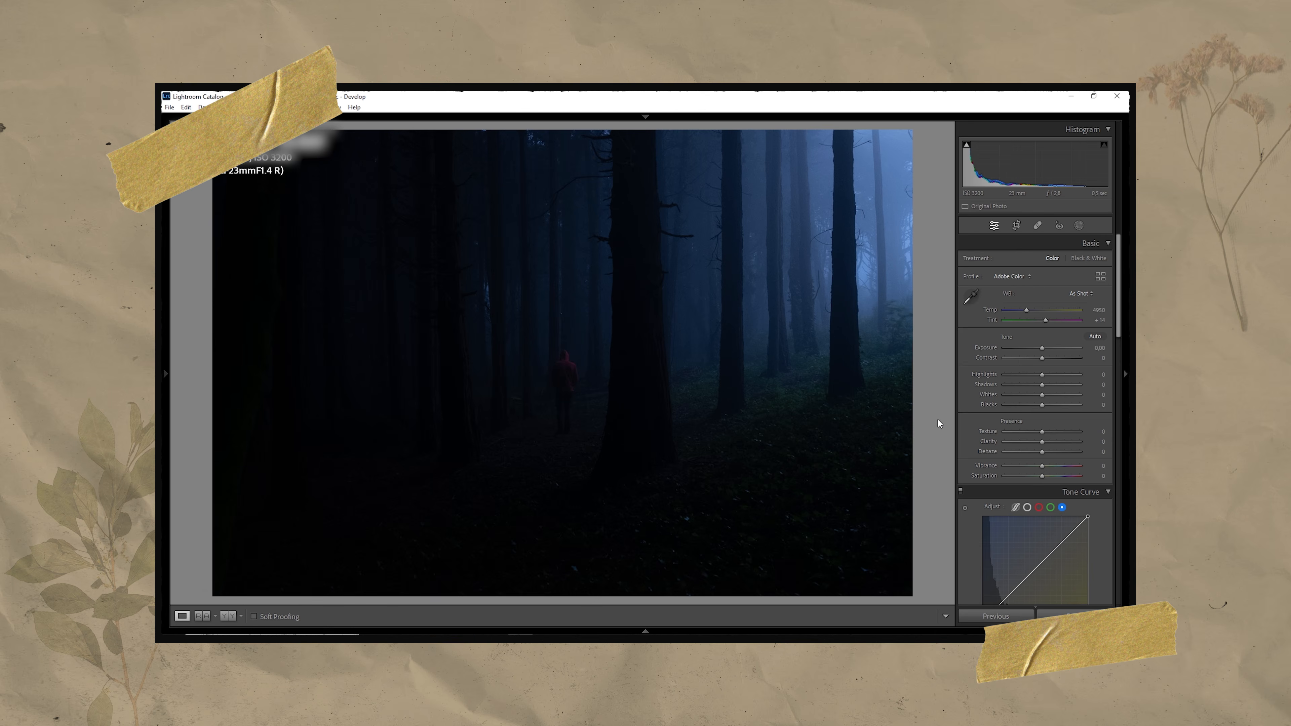
# Set the forest photo's white balance temperature to 5200 and its exposure to +1.00.
pyautogui.click(1099, 310)
pyautogui.press('Up')
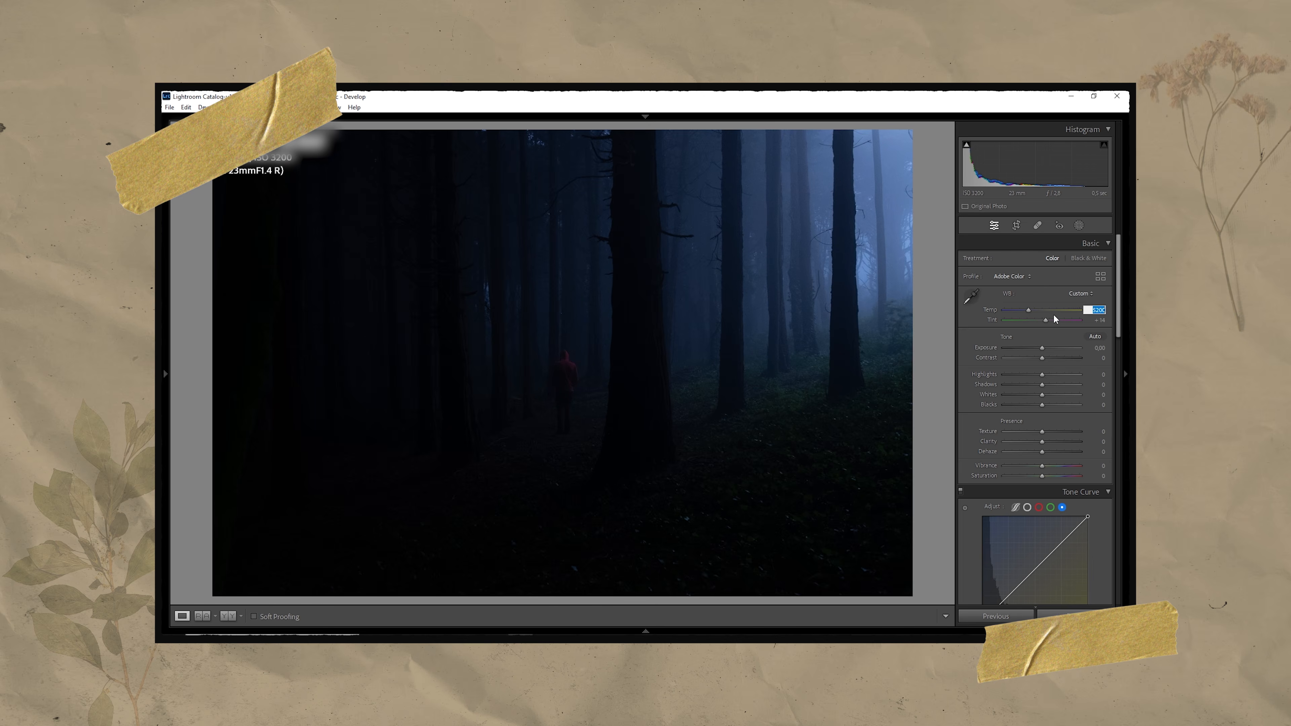
pyautogui.press('Return')
pyautogui.moveTo(1028, 310); pyautogui.dragTo(1030, 310)
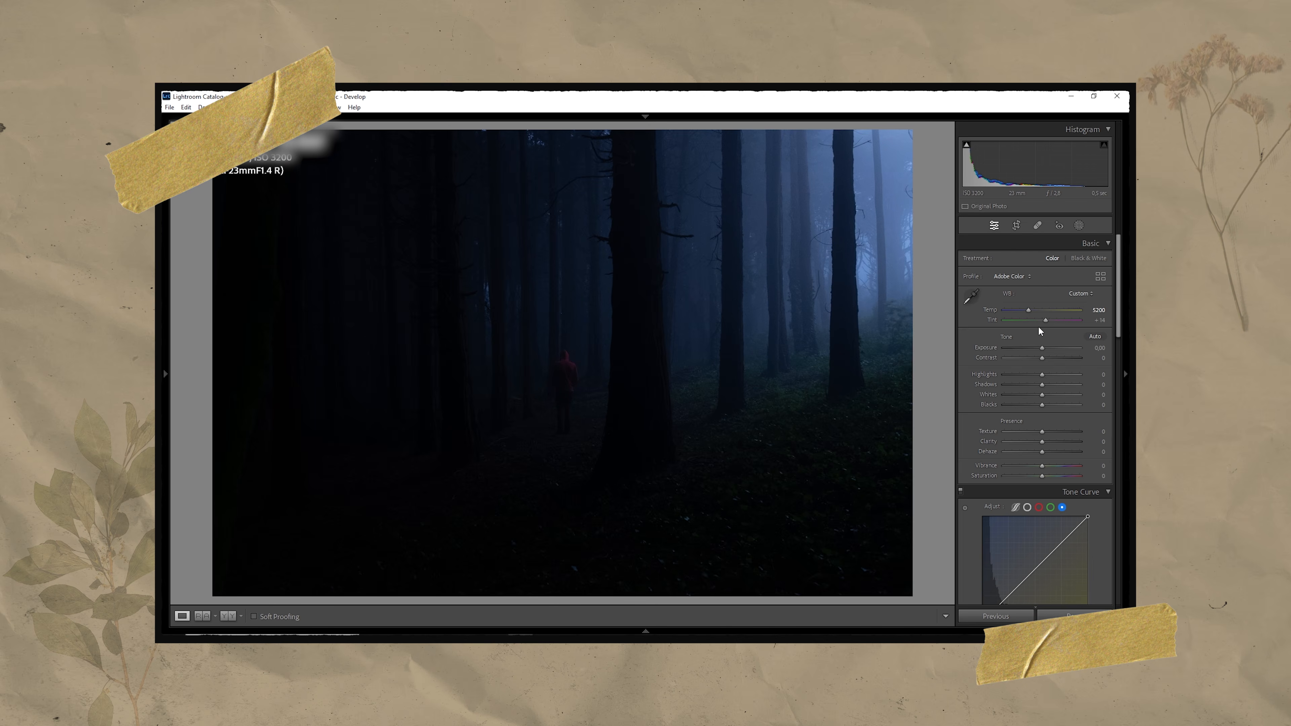
pyautogui.click(1093, 349)
pyautogui.write('1')
pyautogui.press('Return')
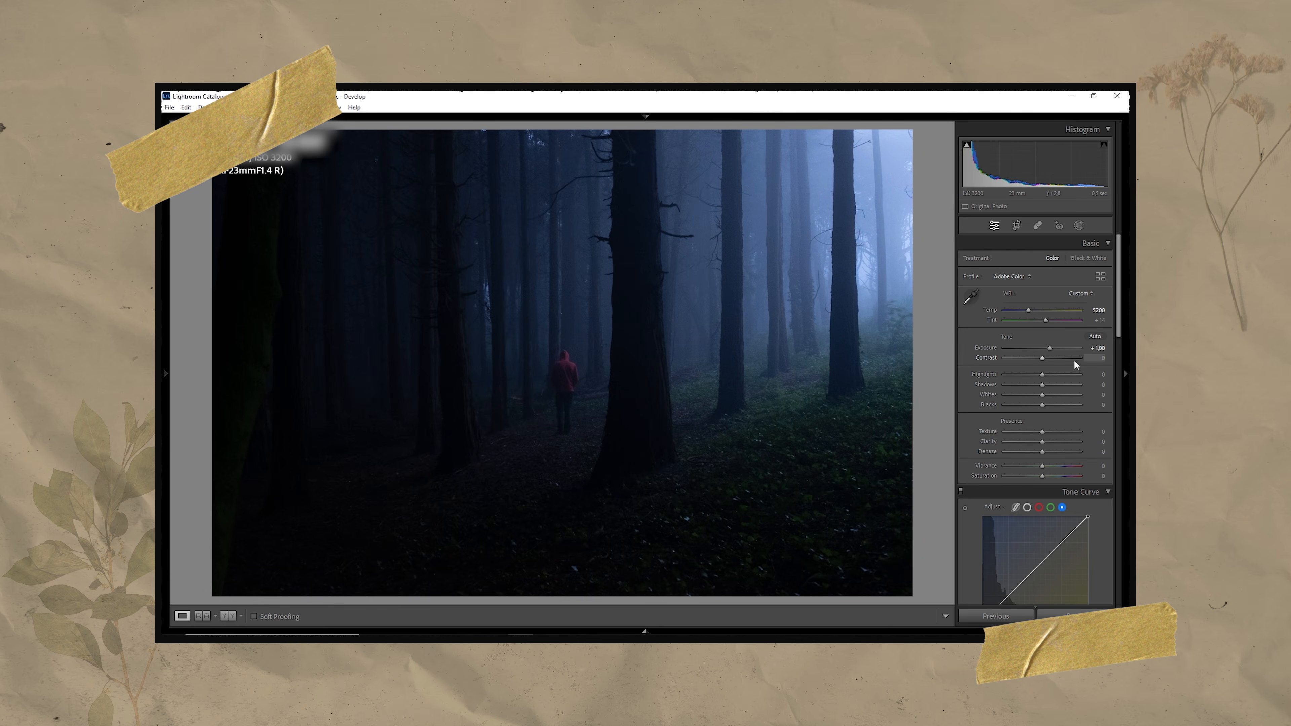
# Flatten the forest photo's tones with contrast at -50, highlights at -75 and shadows at +55.
pyautogui.moveTo(1042, 359); pyautogui.dragTo(1025, 356)
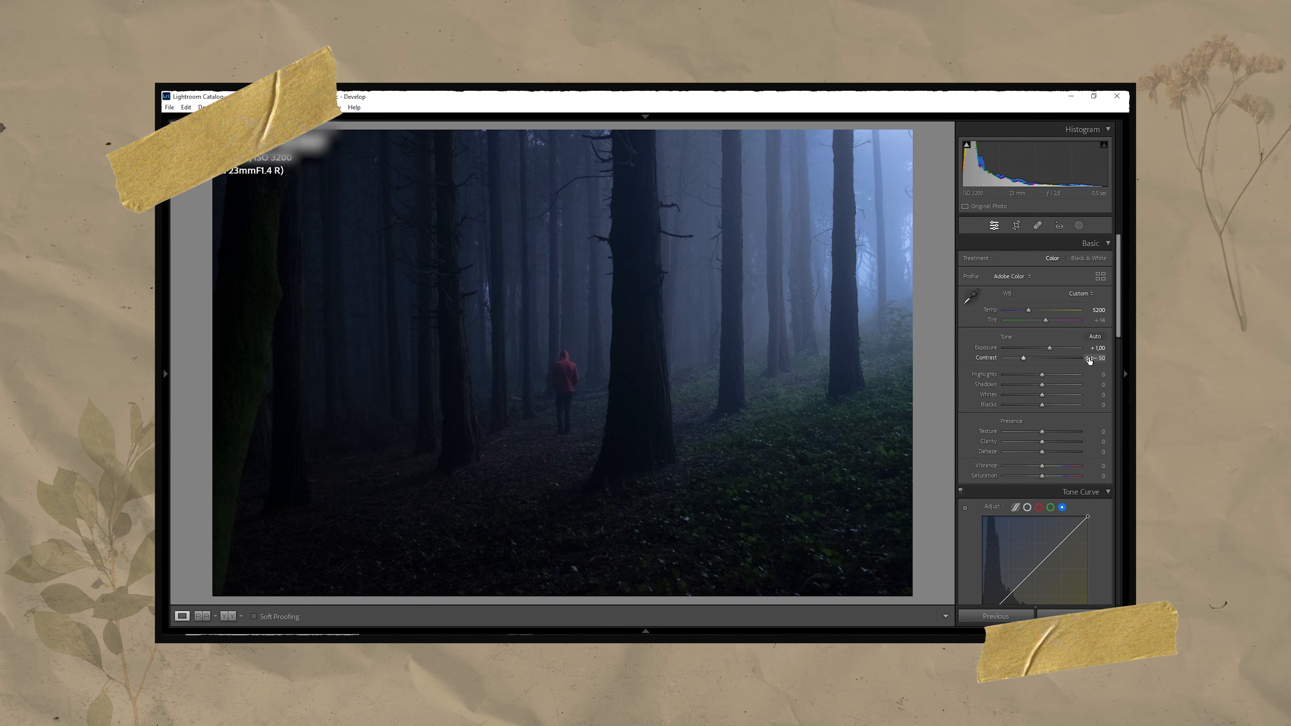
pyautogui.moveTo(1042, 374); pyautogui.dragTo(1014, 374)
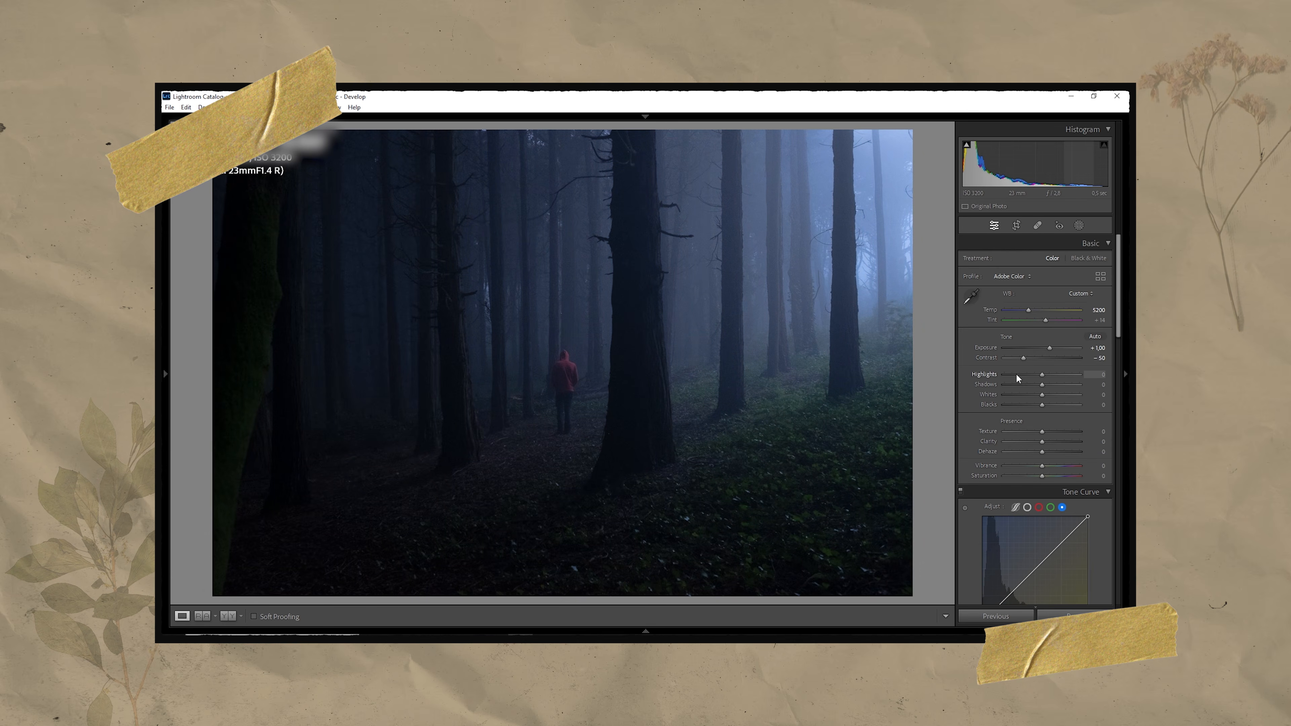
pyautogui.click(1056, 385)
pyautogui.moveTo(1086, 385); pyautogui.dragTo(1089, 385)
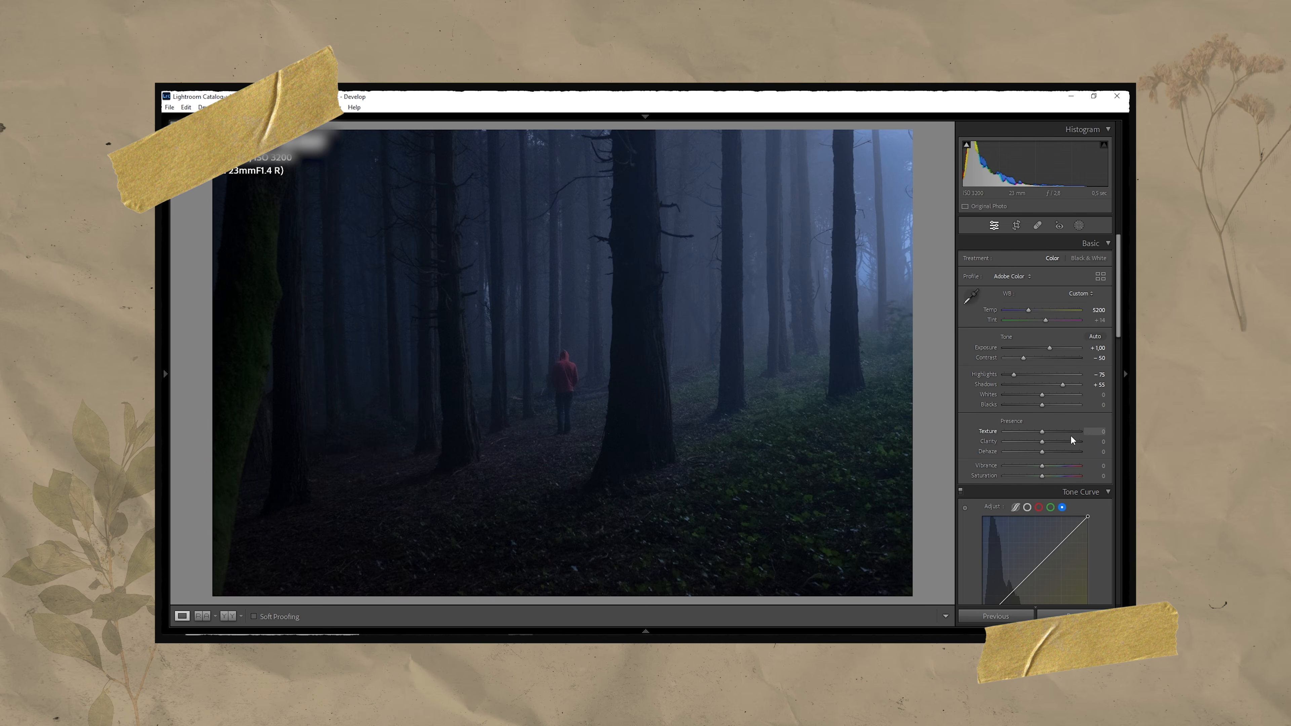
# Set texture and clarity to -20, dehaze to -35, and vibrance and saturation to +10.
pyautogui.moveTo(1093, 442); pyautogui.dragTo(1094, 478)
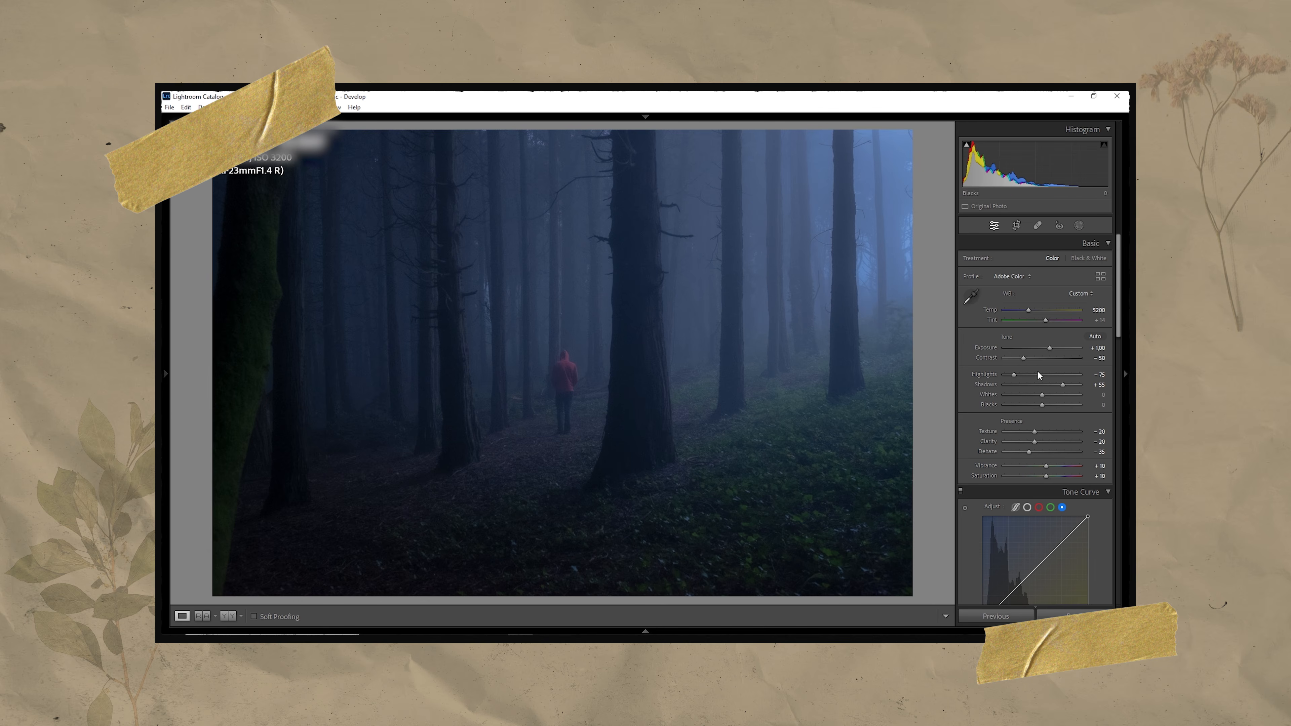
# Add three control points to the combined RGB point curve, pulling the shadow point slightly down with an input of 65.
pyautogui.scroll(-3, 1037, 371)
pyautogui.click(1027, 418)
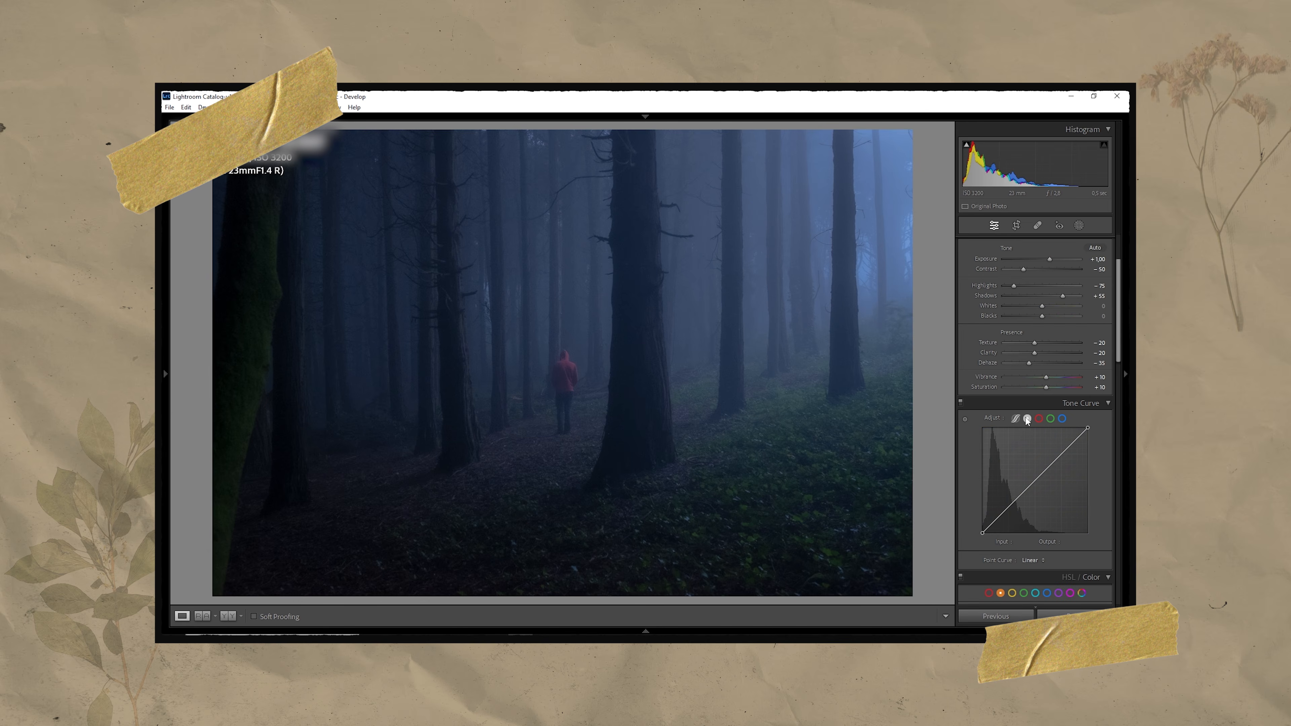
pyautogui.click(1049, 467)
pyautogui.click(1036, 479)
pyautogui.moveTo(1008, 507); pyautogui.dragTo(1008, 510)
pyautogui.click(1023, 542)
pyautogui.write('65')
pyautogui.press('Return')
pyautogui.click(1072, 542)
# Refine the RGB curve by setting the middle point's input to 124 and the shadow point's input to 65.
pyautogui.moveTo(1049, 467); pyautogui.dragTo(1036, 482)
pyautogui.click(1023, 542)
pyautogui.write('124')
pyautogui.press('Tab')
pyautogui.click(1009, 510)
pyautogui.click(1024, 542)
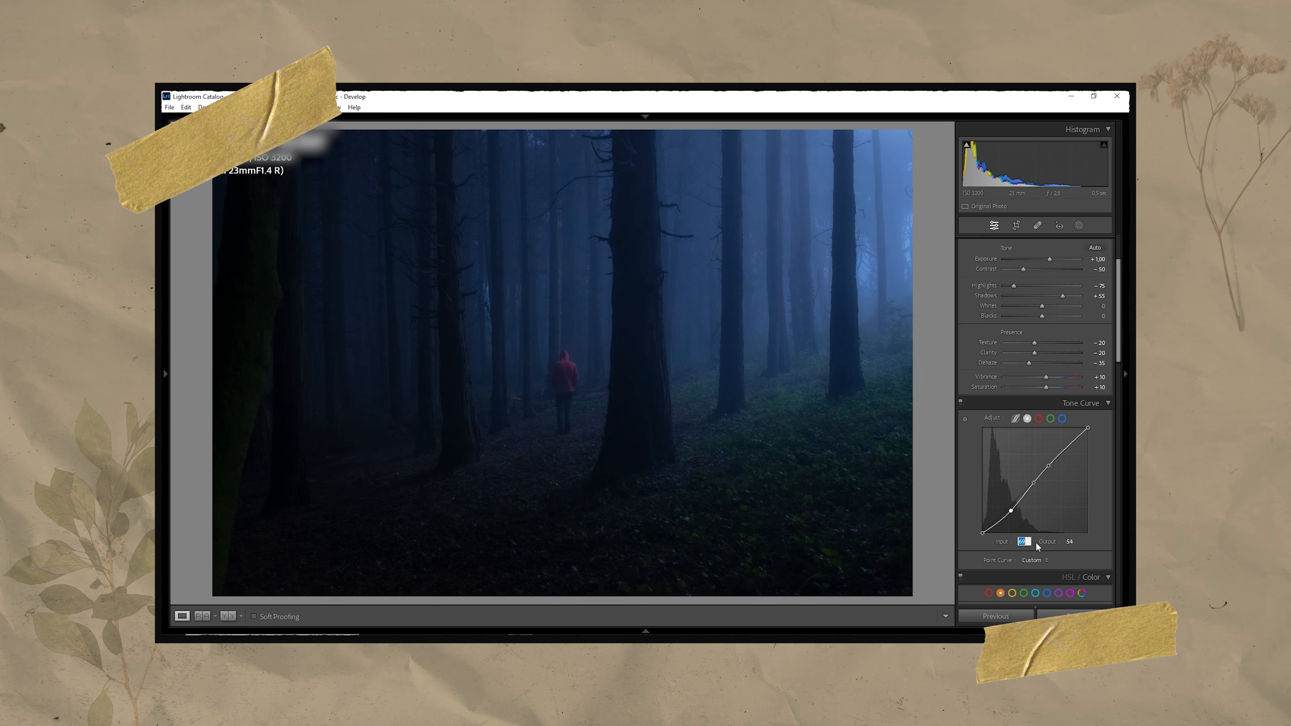
pyautogui.write('65')
pyautogui.press('Return')
# Lift the RGB curve's black point to an output of 4.
pyautogui.moveTo(982, 532); pyautogui.dragTo(983, 532)
pyautogui.click(1073, 542)
pyautogui.write('4')
pyautogui.press('Return')
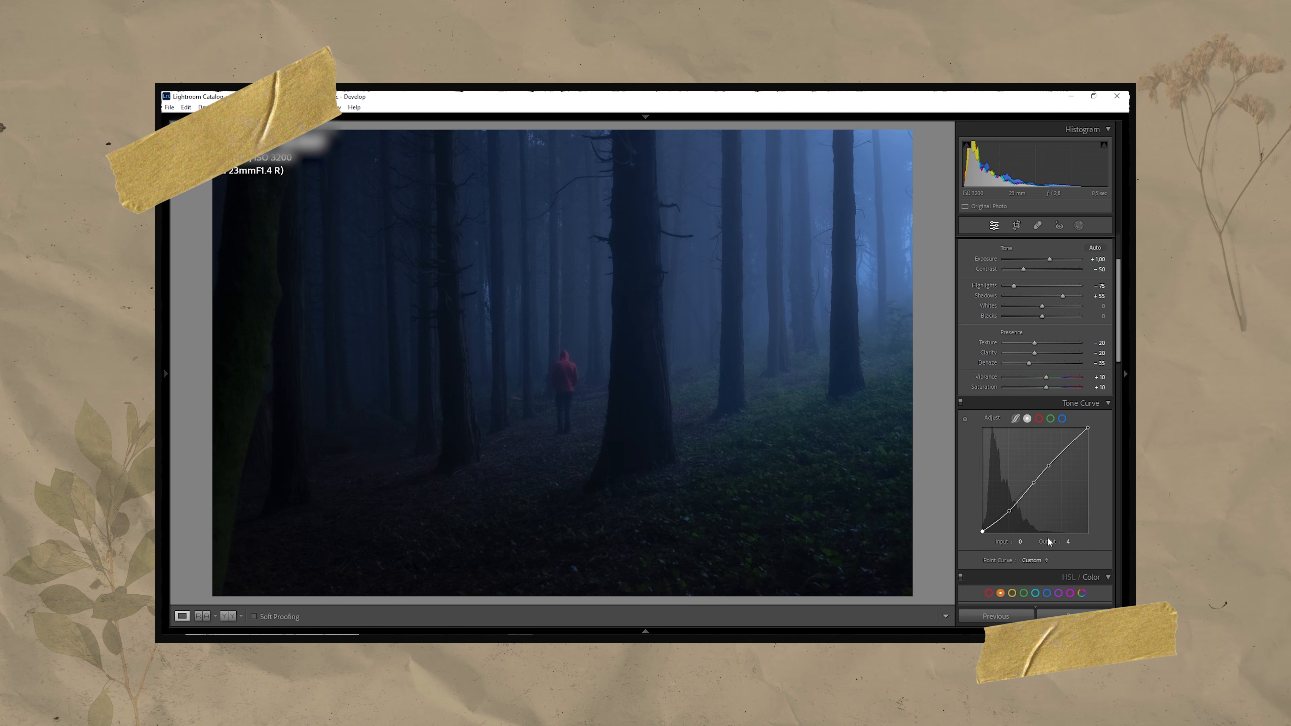
# Set the input of the red channel curve's black point to 5.
pyautogui.click(1038, 421)
pyautogui.click(1028, 544)
pyautogui.write('5')
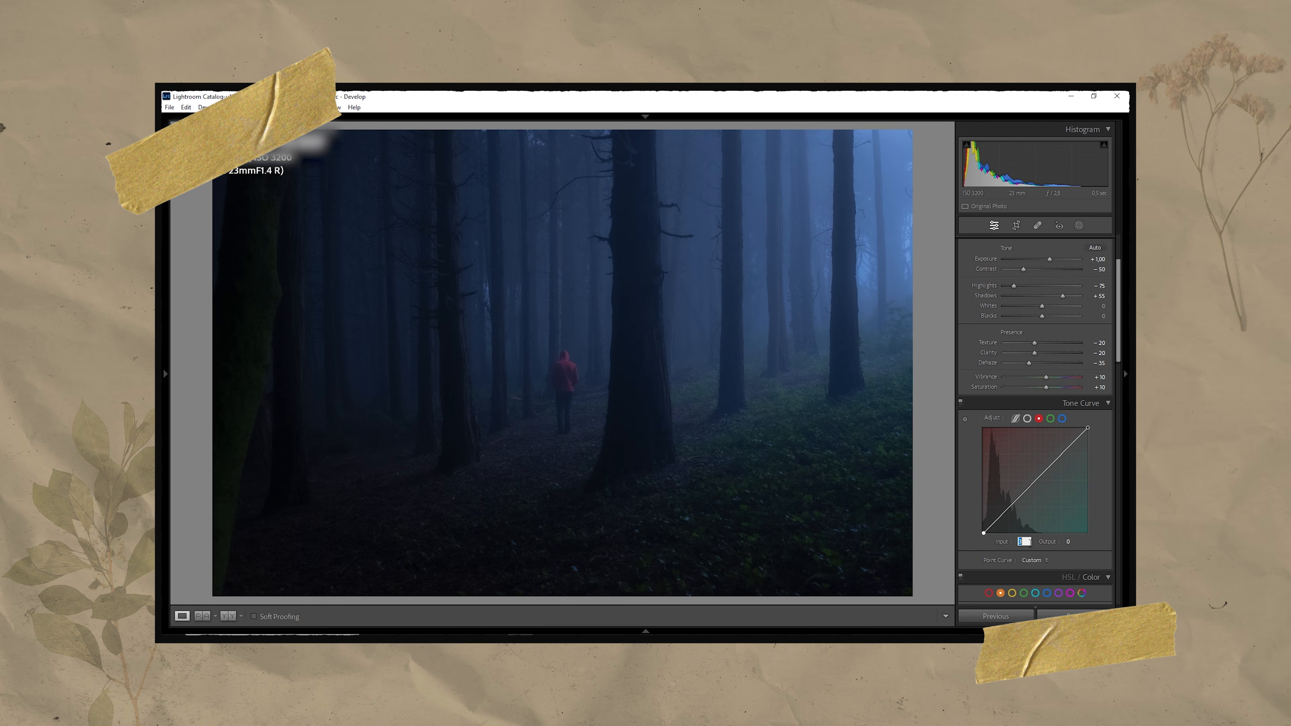
# Add a midtone point to the blue channel curve with input 127 and output 115.
pyautogui.click(1062, 419)
pyautogui.click(1036, 483)
pyautogui.click(1072, 543)
pyautogui.write('117')
pyautogui.click(1022, 543)
pyautogui.write('127')
pyautogui.press('Return')
pyautogui.click(1071, 541)
pyautogui.press('Down')
pyautogui.press('Return')
# Tint the midtones in Color Grading with a hue of 180 and a low saturation.
pyautogui.scroll(-2, 1095, 405)
pyautogui.scroll(-3, 1095, 405)
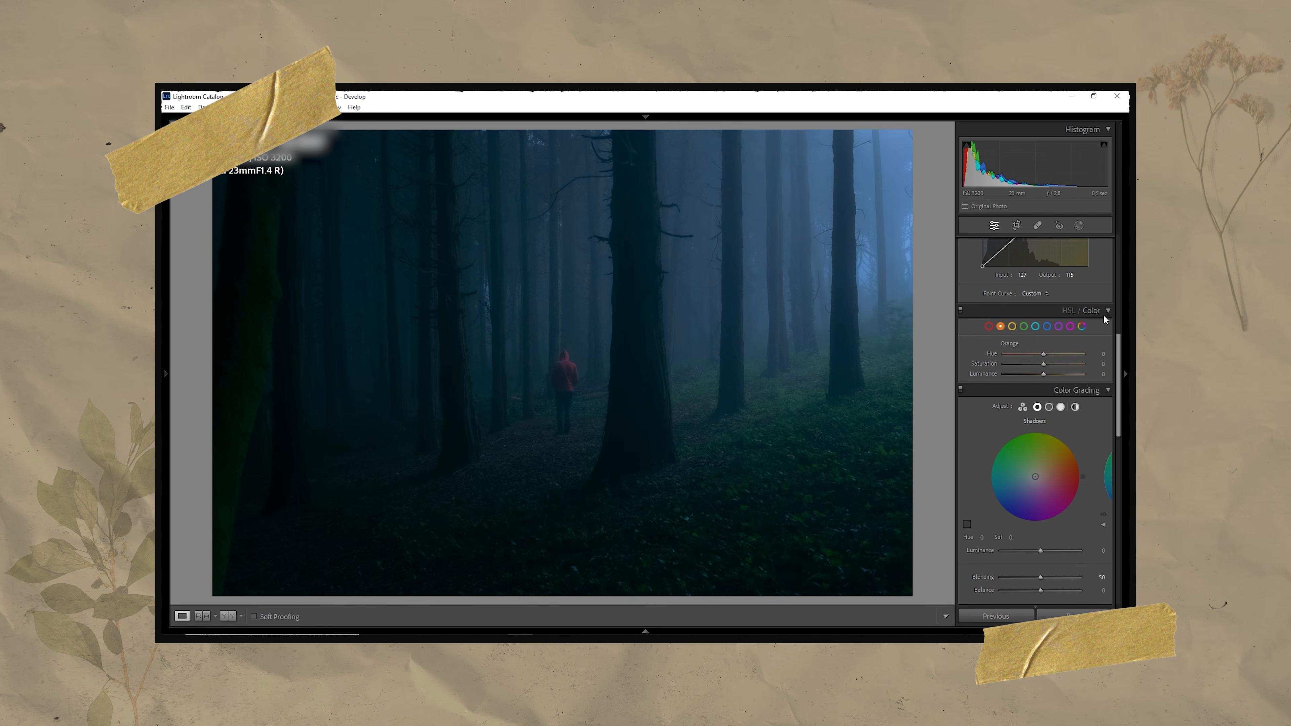
pyautogui.click(1104, 311)
pyautogui.click(1049, 344)
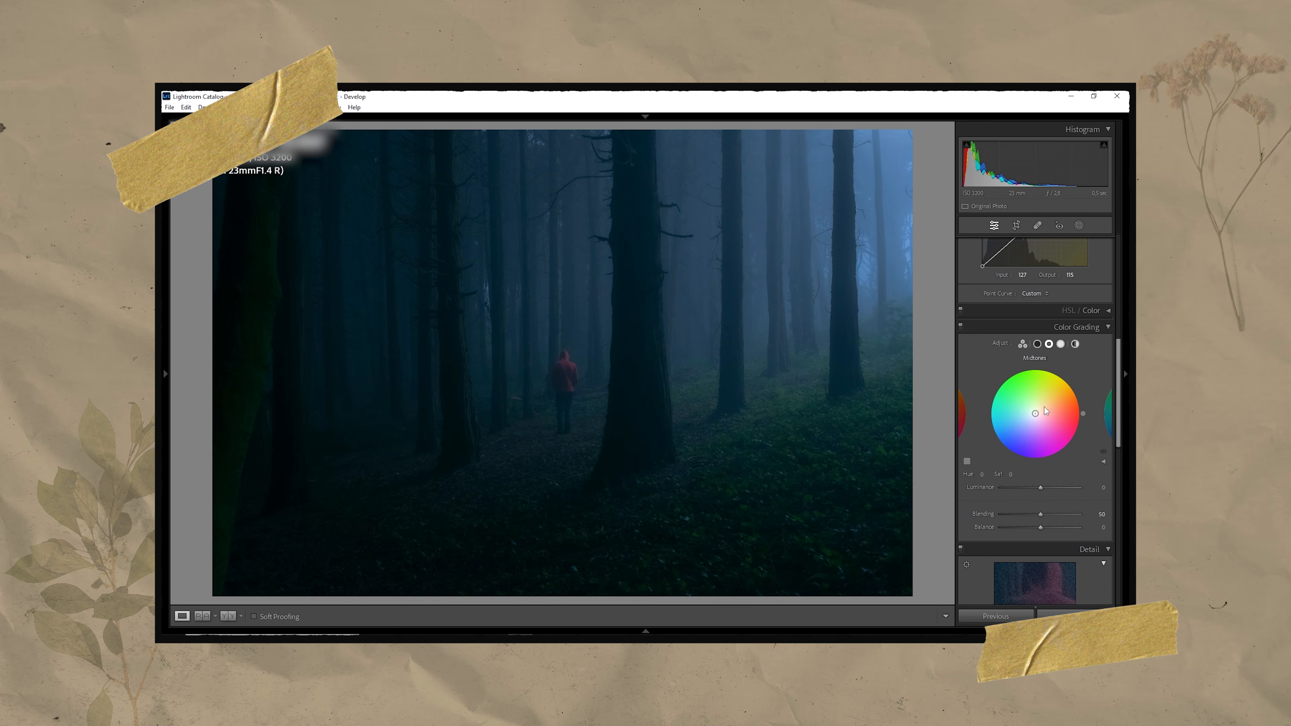
pyautogui.moveTo(1035, 414); pyautogui.dragTo(1029, 414)
pyautogui.click(984, 474)
pyautogui.write('180')
pyautogui.click(1012, 474)
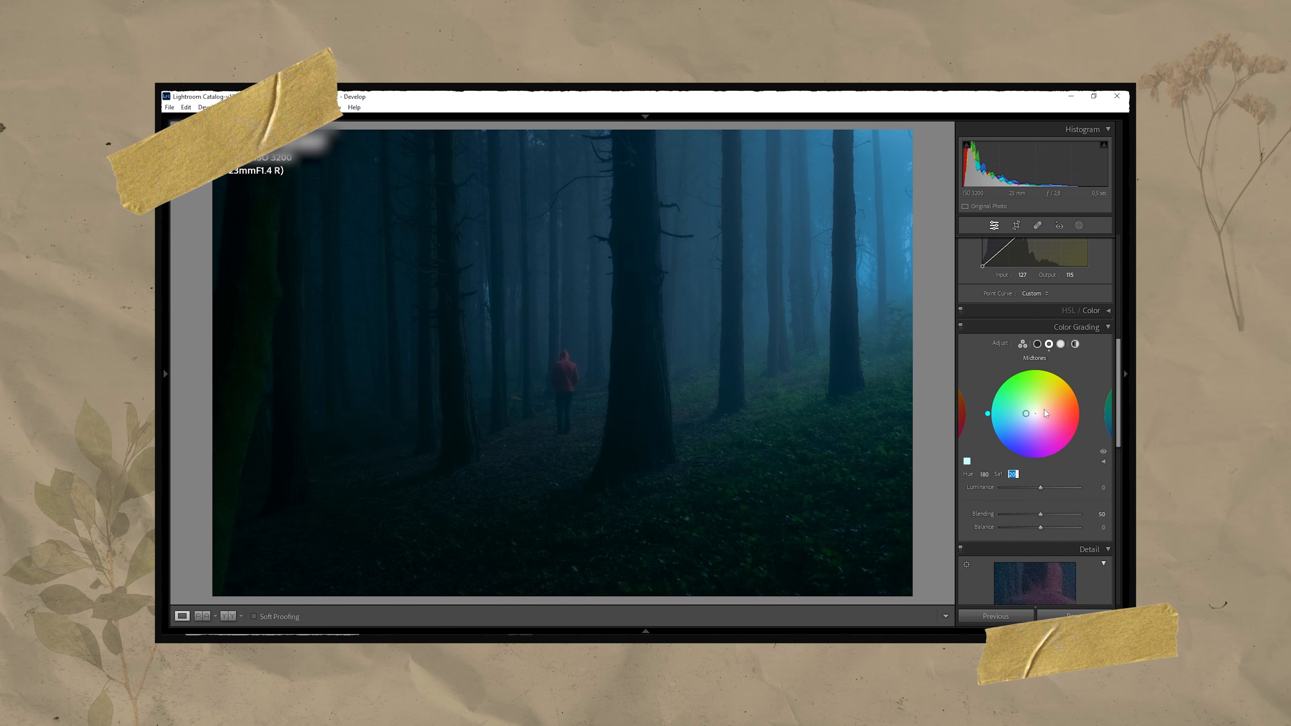
# Tint the highlights in Color Grading with hue 200 and saturation 15.
pyautogui.click(1060, 344)
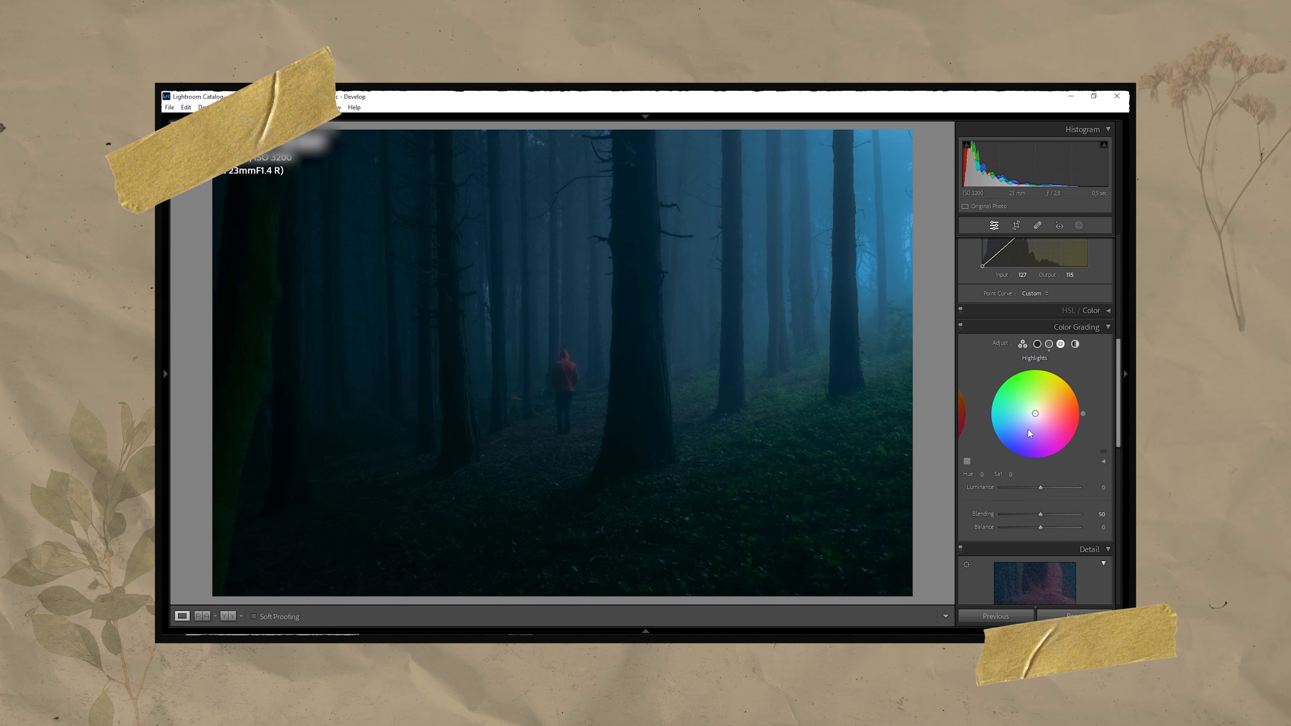
pyautogui.write('15')
pyautogui.press('Return')
# Tint the shadows in Color Grading with a yellow hue of 55 and a low saturation.
pyautogui.click(1038, 344)
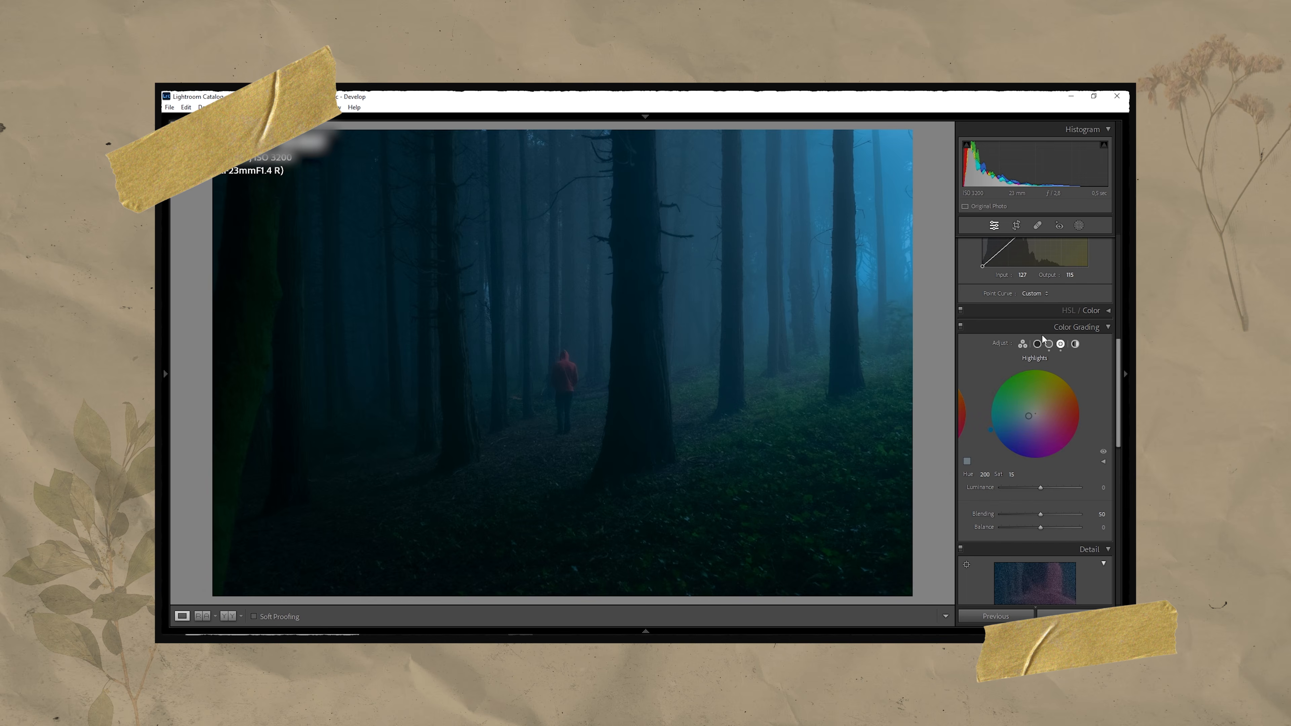
pyautogui.click(1044, 401)
pyautogui.click(1039, 408)
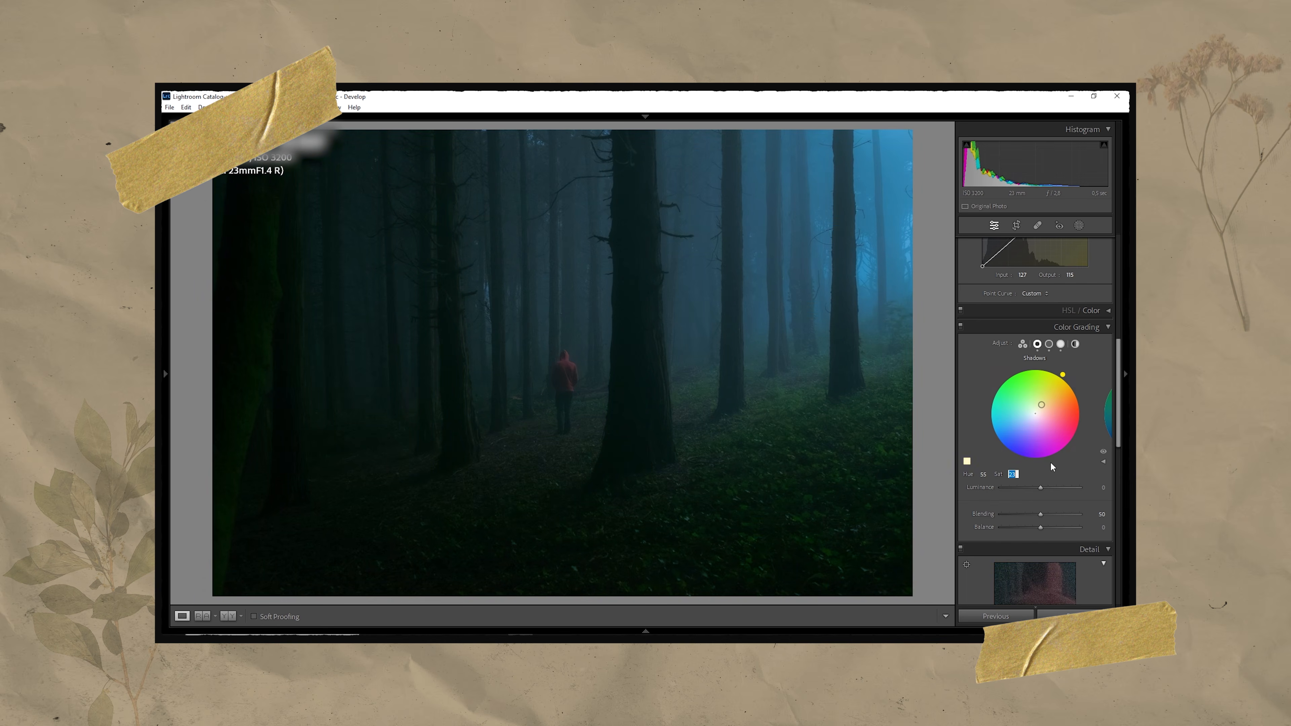
# Create a brush mask and paint it over the person in red and the forest above them.
pyautogui.scroll(-2, 1054, 336)
pyautogui.scroll(6, 1051, 342)
pyautogui.scroll(-3, 1047, 317)
pyautogui.scroll(3, 1048, 317)
pyautogui.click(1078, 225)
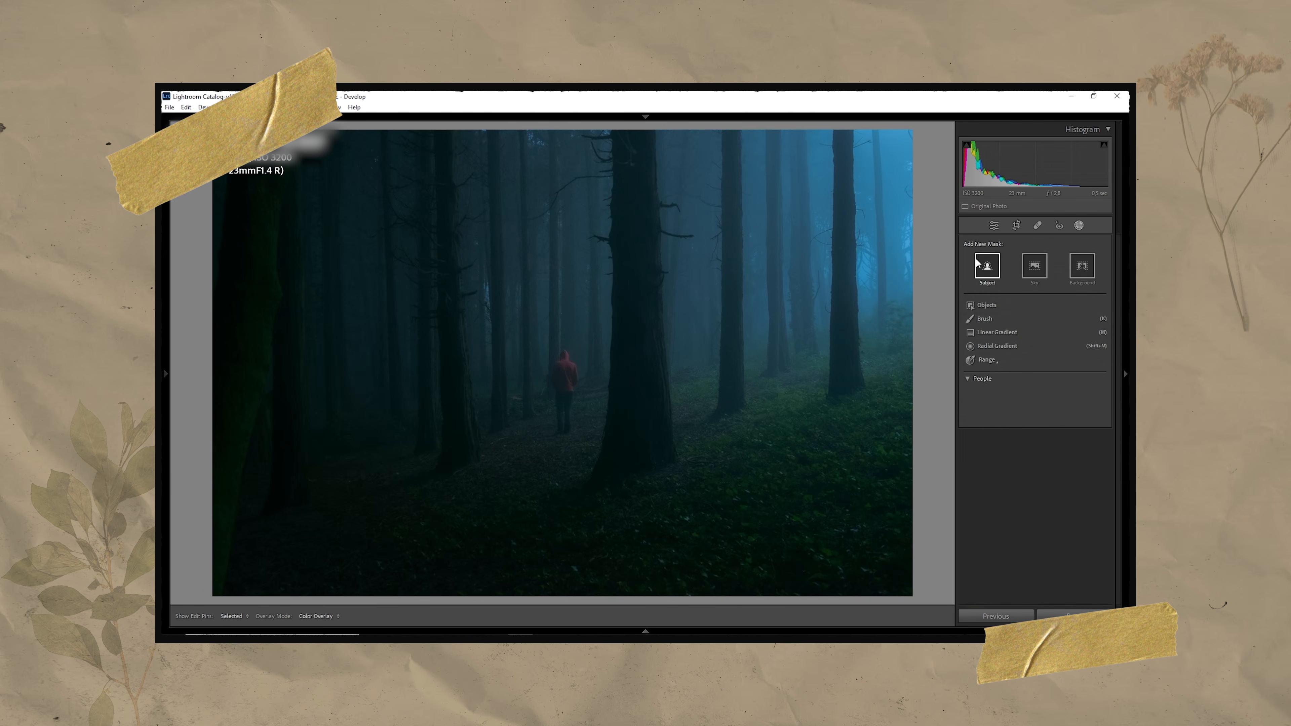
pyautogui.click(984, 319)
pyautogui.scroll(5, 555, 382)
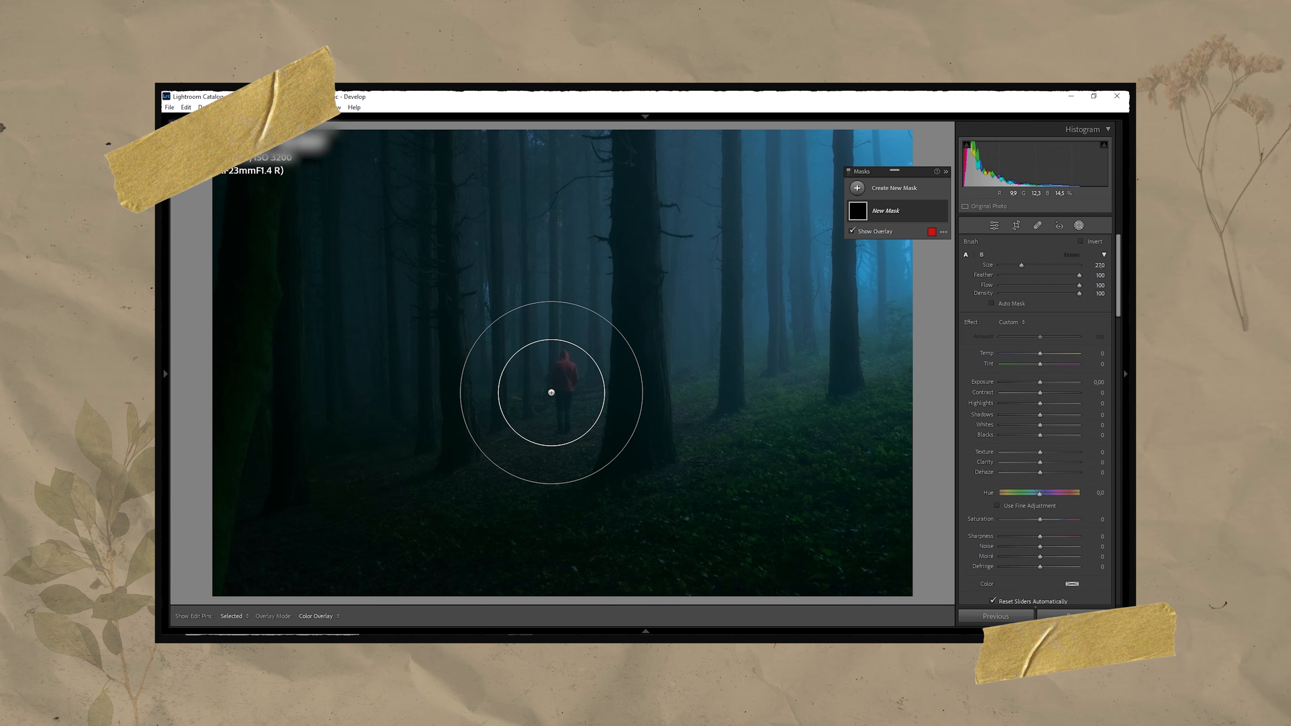
pyautogui.moveTo(549, 403); pyautogui.dragTo(547, 190)
# Raise the exposure and lower the dehaze of the brush mask around the person.
pyautogui.click(1092, 381)
pyautogui.click(1094, 469)
pyautogui.press('Down')
pyautogui.click(1096, 381)
pyautogui.press('Up')
# Create a new mask and paint it with a large brush across the upper trees.
pyautogui.click(896, 188)
pyautogui.click(904, 293)
pyautogui.click(896, 188)
pyautogui.click(903, 280)
pyautogui.scroll(8, 274, 202)
pyautogui.moveTo(264, 191)
pyautogui.mouseDown()
pyautogui.moveTo(499, 179)
pyautogui.moveTo(371, 188)
pyautogui.moveTo(662, 208)
pyautogui.mouseUp()
# Lower the temperature of the upper trees' mask and adjust its tint.
pyautogui.click(1092, 354)
pyautogui.press('Down')
pyautogui.click(1096, 364)
pyautogui.press('Return')
# Leave masking and add film grain to the forest photo with amount 30 and size 30.
pyautogui.click(994, 226)
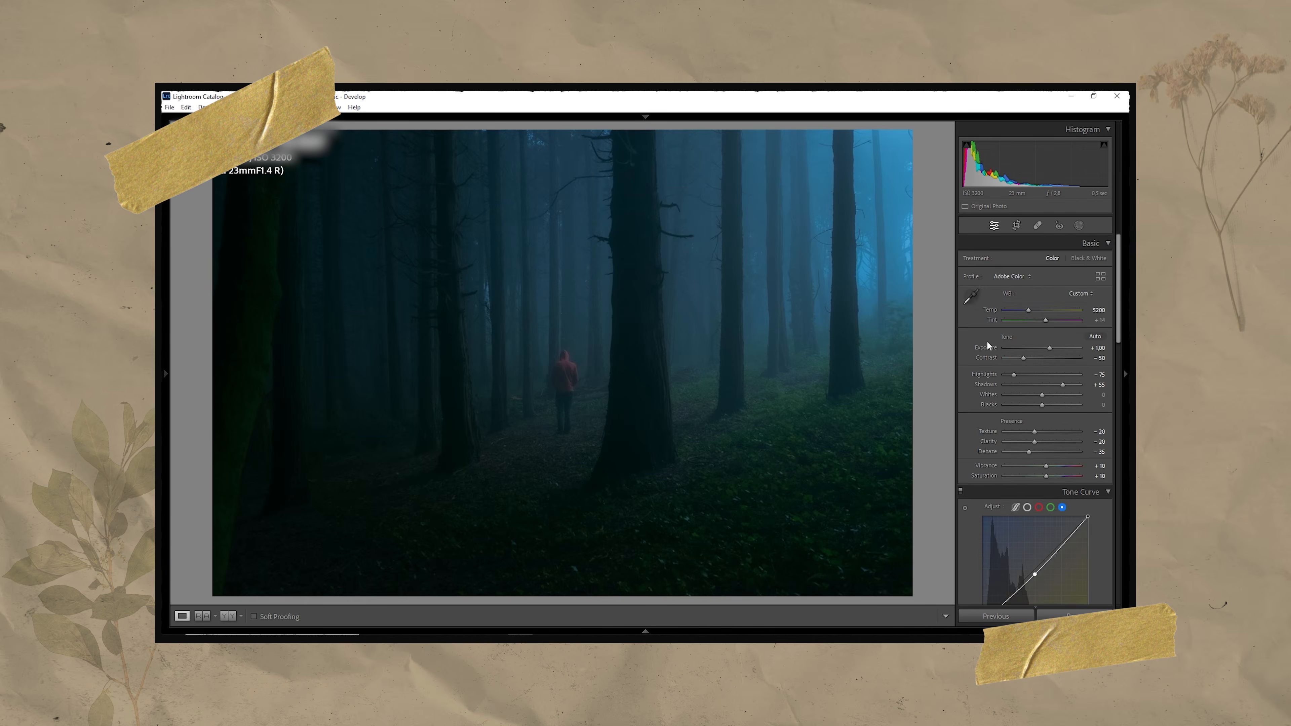
pyautogui.scroll(-15, 1010, 460)
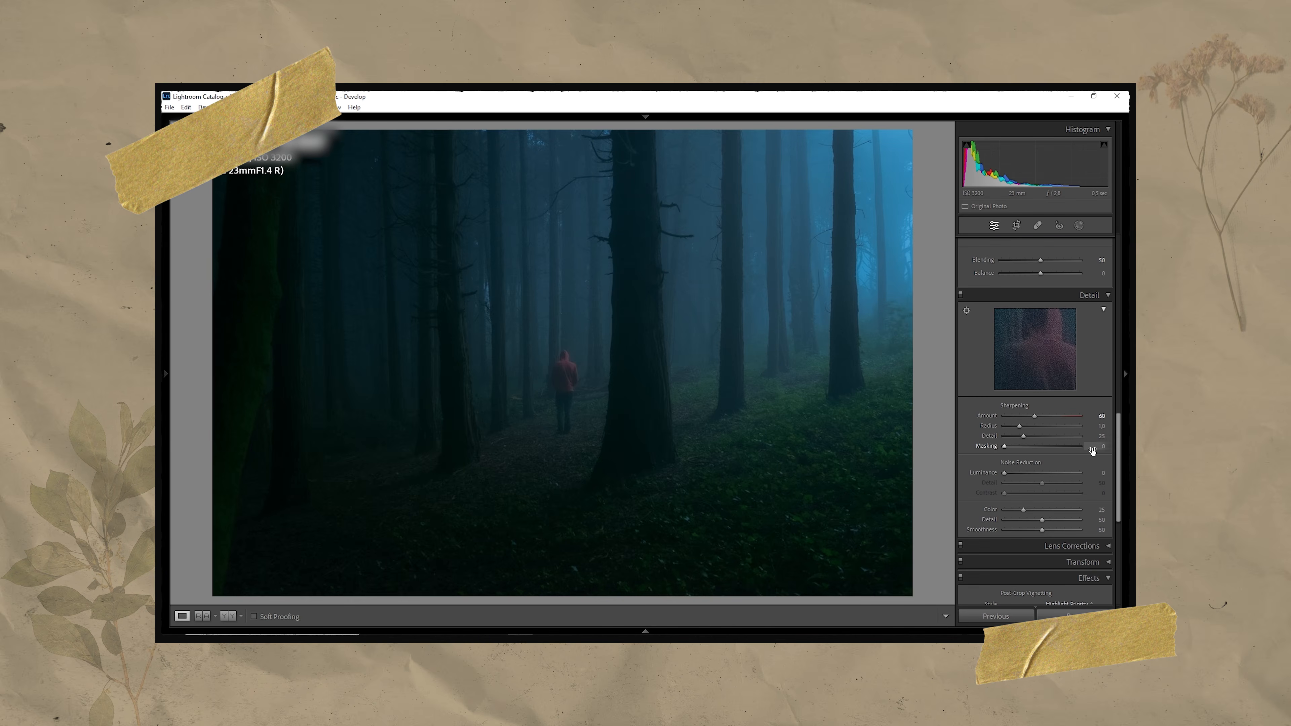
pyautogui.scroll(-5, 1092, 451)
pyautogui.click(1098, 404)
pyautogui.write('35')
pyautogui.press('Tab')
pyautogui.write('35')
pyautogui.press('Return')
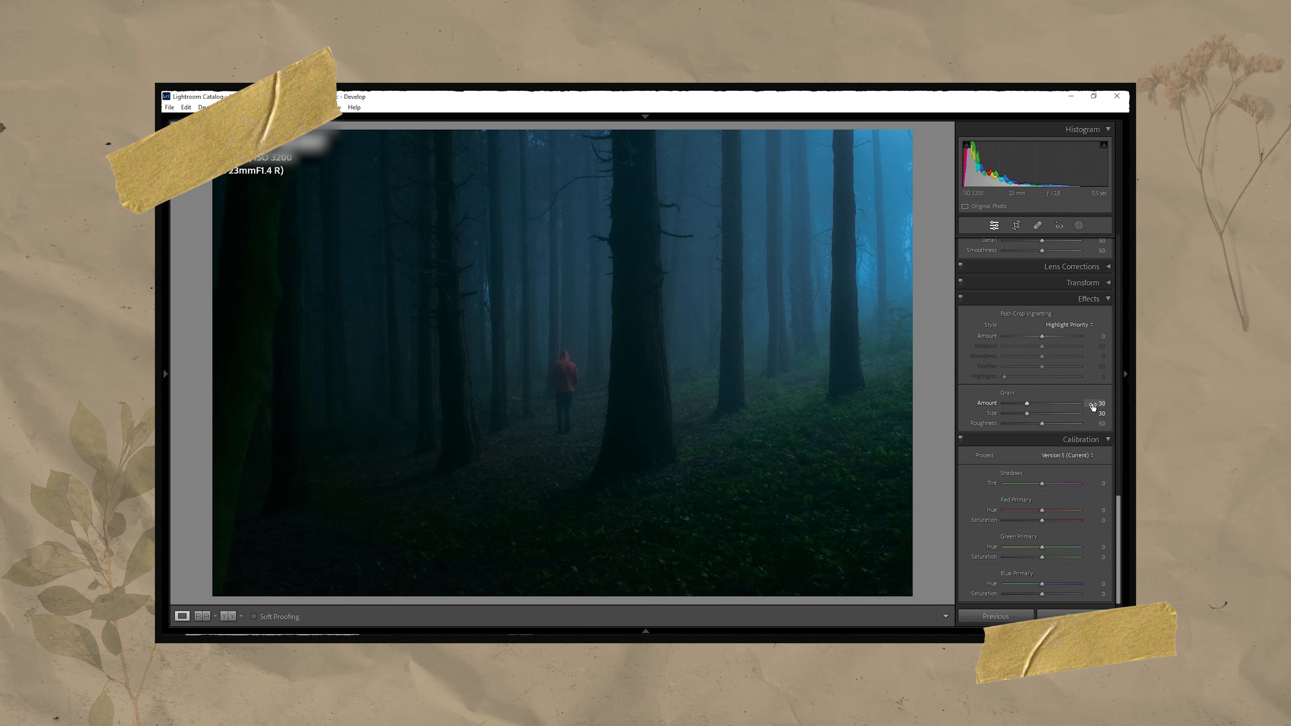
pyautogui.click(577, 386)
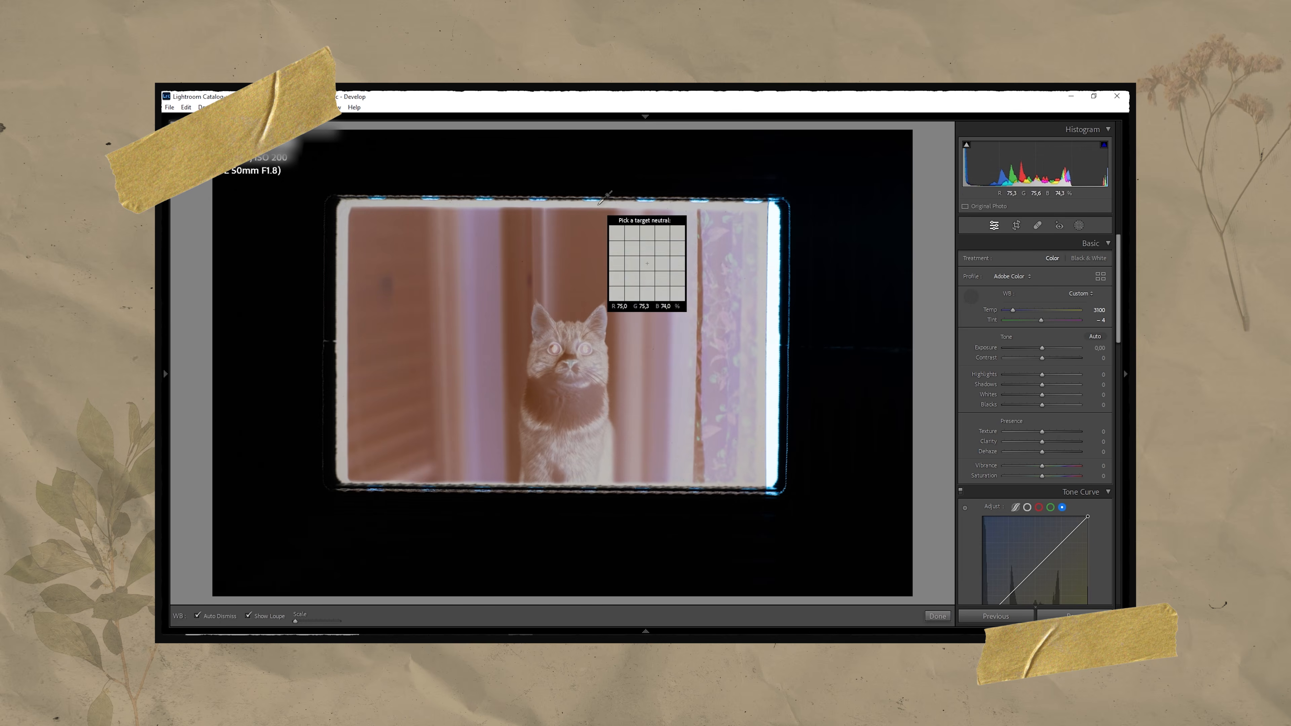
# Straighten the cat negative to an angle of -0.50 and crop away the black border on all sides.
pyautogui.press('r')
pyautogui.click(1097, 290)
pyautogui.press('Up')
pyautogui.press('Up')
pyautogui.press('Up')
pyautogui.moveTo(570, 553); pyautogui.dragTo(570, 500)
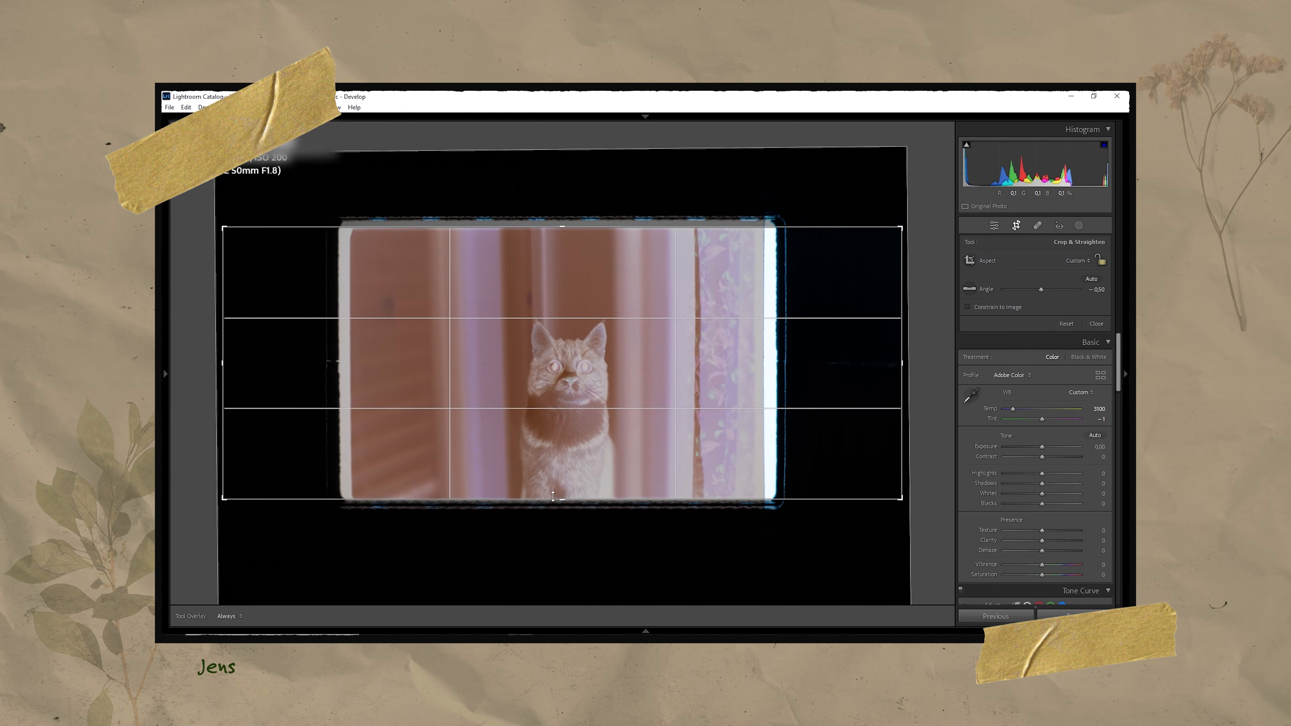
pyautogui.moveTo(902, 363); pyautogui.dragTo(832, 363)
pyautogui.moveTo(293, 362); pyautogui.dragTo(360, 362)
pyautogui.click(1016, 225)
pyautogui.click(1016, 225)
pyautogui.click(1017, 225)
# Open the cropped cat scan in the Negative Lab Pro plug-in and convert the negative to a positive.
pyautogui.click(169, 107)
pyautogui.moveTo(219, 317)
pyautogui.click(402, 328)
pyautogui.moveTo(665, 147); pyautogui.dragTo(1025, 165)
pyautogui.click(1027, 281)
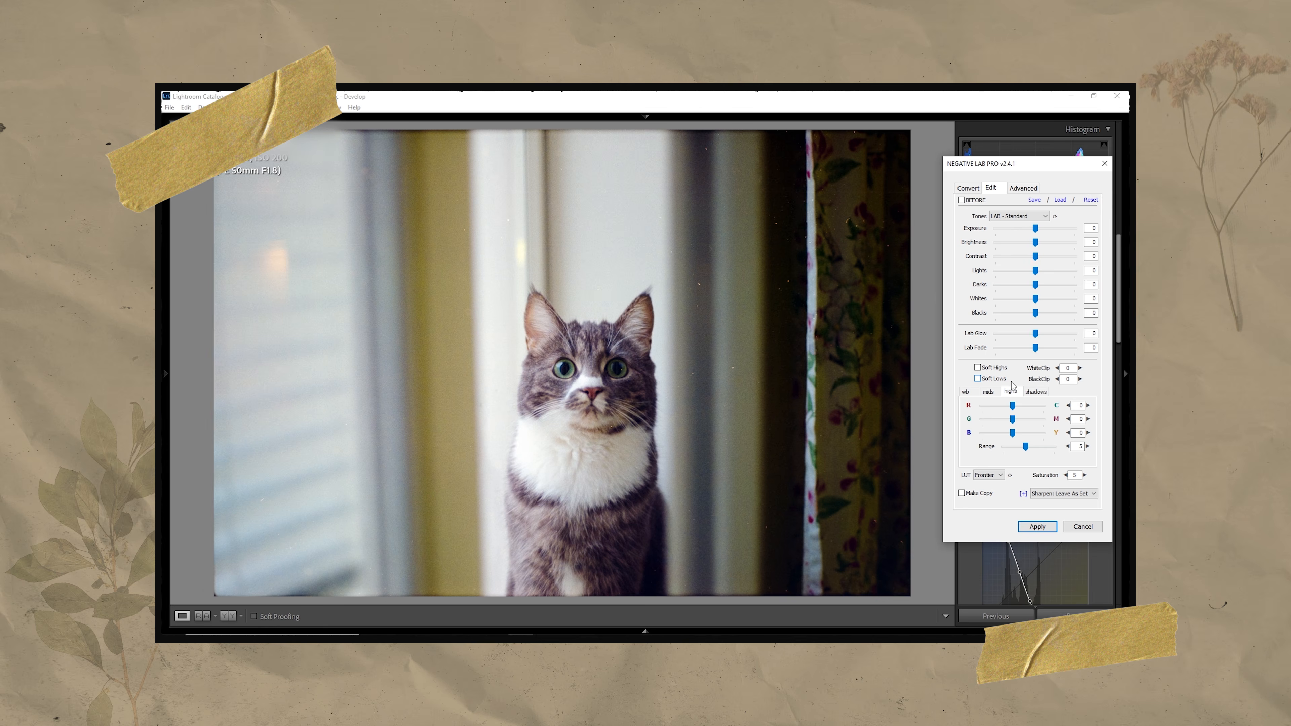
# Change the conversion's white balance, raising the temperature by nine steps and the tint by two.
pyautogui.click(966, 391)
pyautogui.click(1006, 409)
pyautogui.click(992, 421)
pyautogui.click(1075, 427)
pyautogui.press('Up')
pyautogui.press('Up')
pyautogui.press('Up')
pyautogui.press('Up')
pyautogui.press('Up')
pyautogui.press('Up')
pyautogui.press('Up')
pyautogui.press('Up')
pyautogui.press('Up')
pyautogui.click(1076, 444)
pyautogui.press('Up')
pyautogui.press('Up')
# Set both Lab Glow and Lab Fade to -5.
pyautogui.click(1090, 334)
pyautogui.press('Down')
pyautogui.press('Down')
pyautogui.press('Down')
pyautogui.press('Down')
pyautogui.press('Down')
pyautogui.click(1091, 348)
pyautogui.press('Down')
pyautogui.press('Down')
pyautogui.press('Down')
pyautogui.press('Down')
pyautogui.press('Down')
# Set the converted cat photo's brightness to 3 and its darks to -4.
pyautogui.click(1091, 242)
pyautogui.press('Up')
pyautogui.press('Up')
pyautogui.press('Up')
pyautogui.click(1091, 285)
pyautogui.press('Down')
pyautogui.press('Down')
pyautogui.press('Down')
pyautogui.press('Down')
# Set the red-cyan color balance to 1 in both the shadows and the highlights.
pyautogui.click(1034, 392)
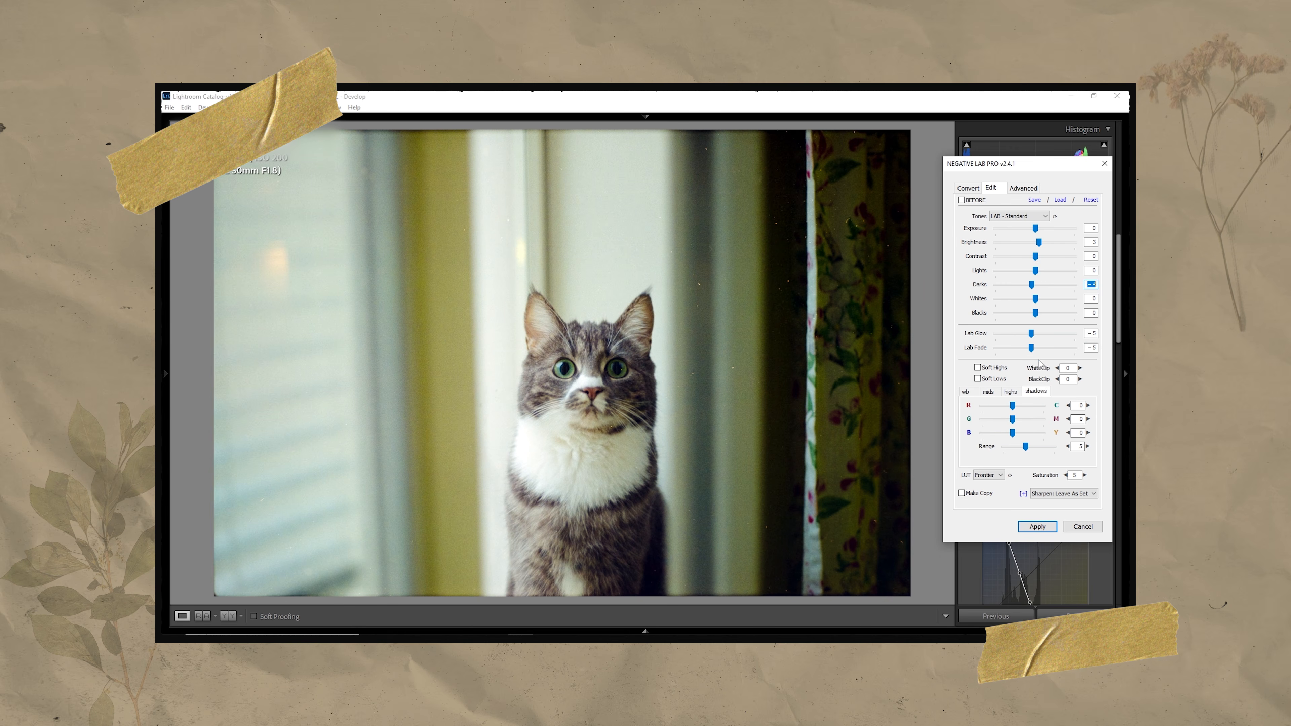
pyautogui.click(1076, 405)
pyautogui.press('Up')
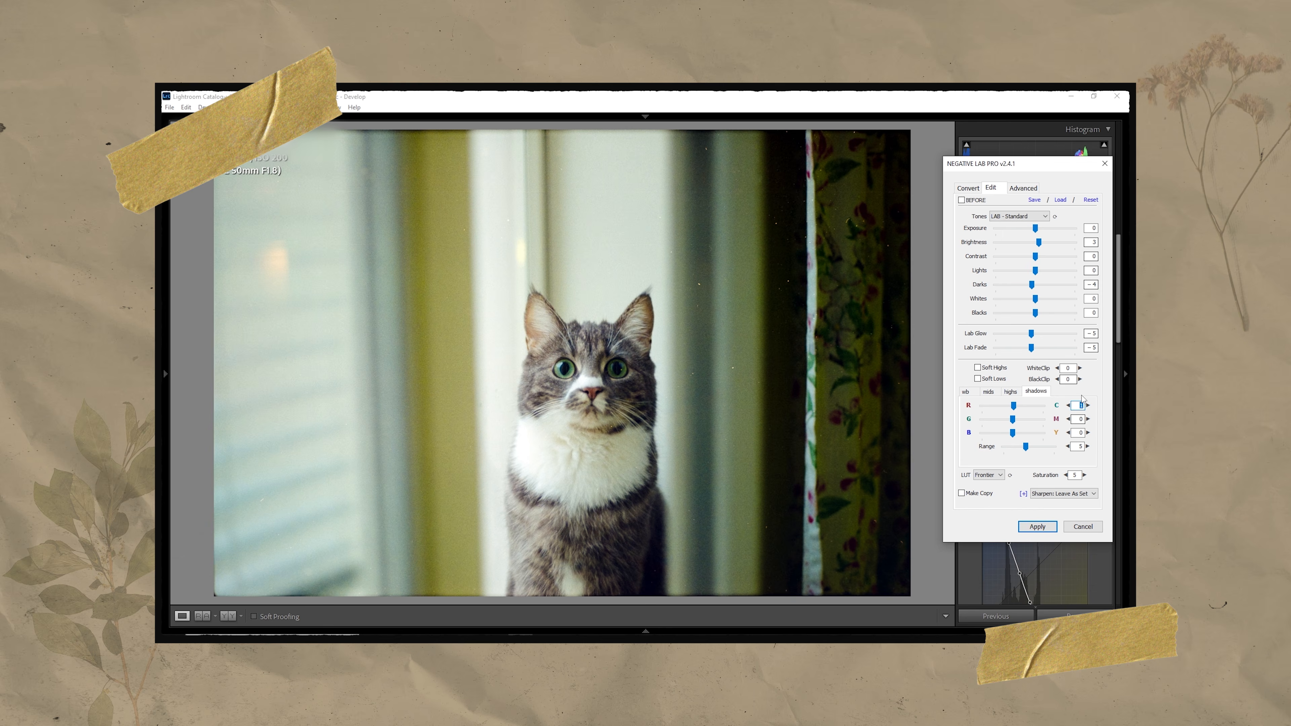
pyautogui.click(988, 392)
pyautogui.click(1010, 392)
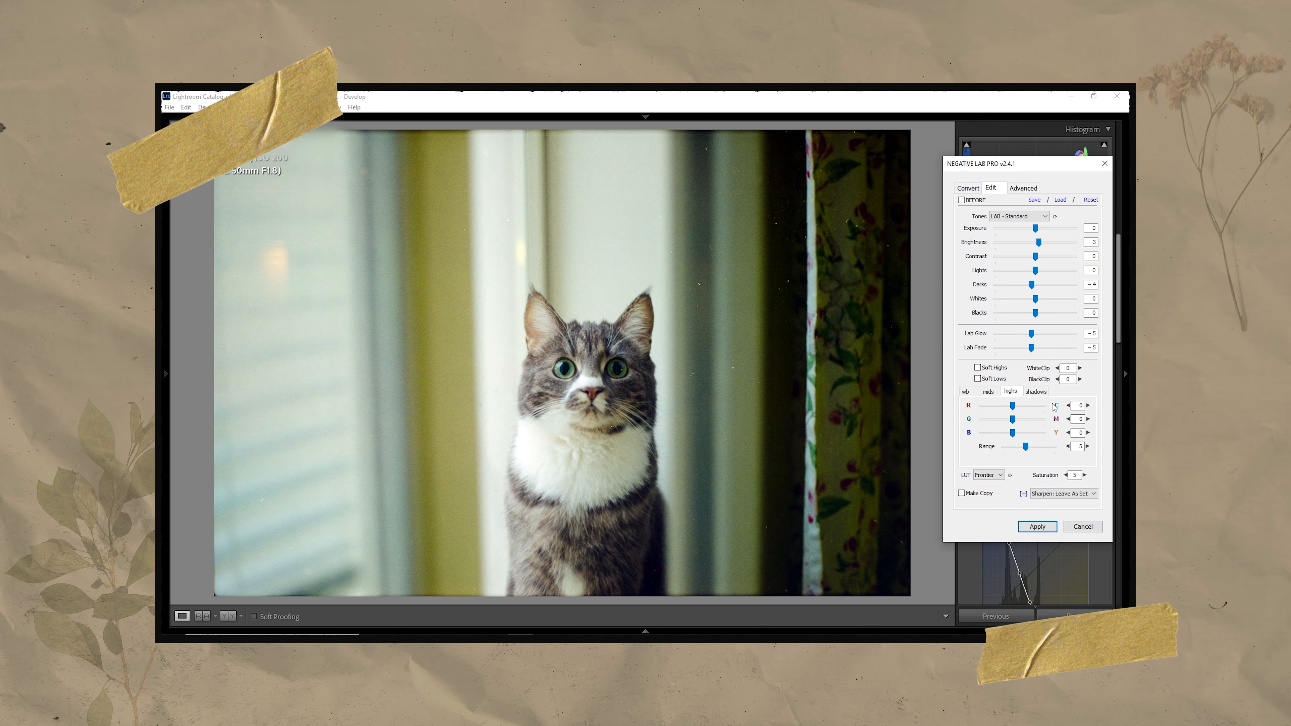
pyautogui.click(1078, 406)
pyautogui.press('Up')
pyautogui.click(988, 392)
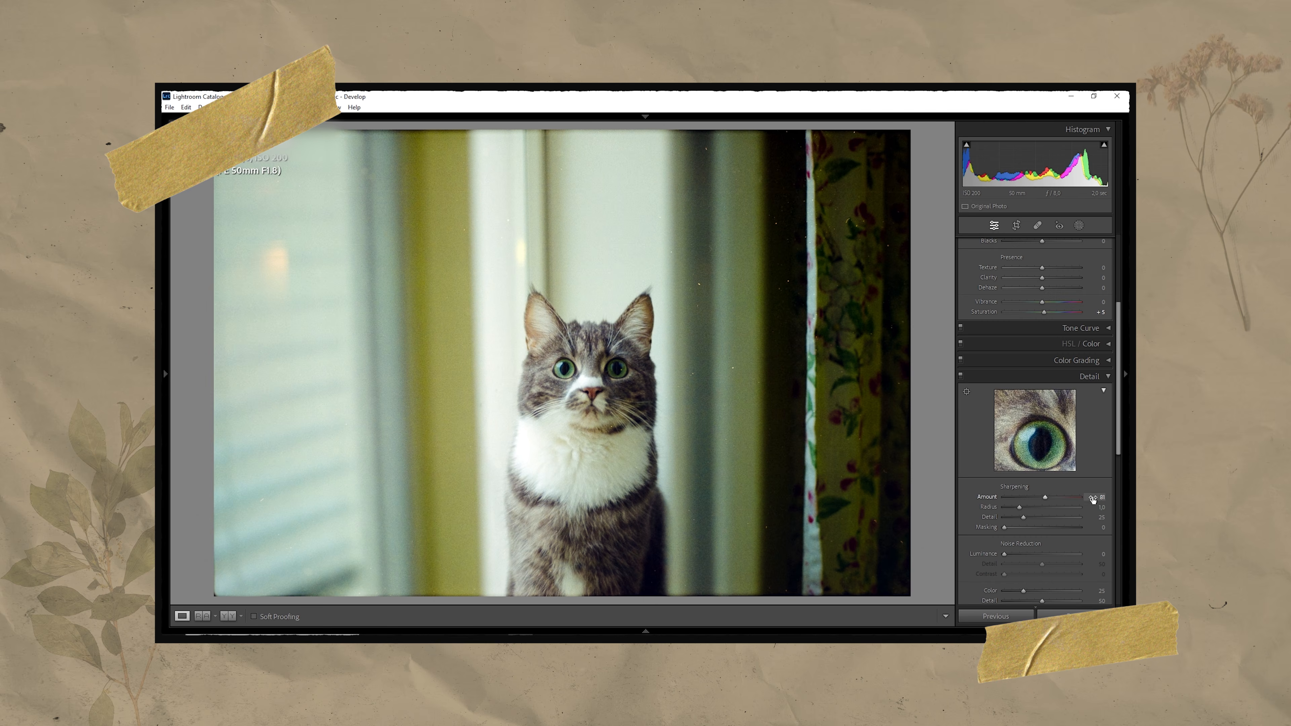
# Adjust the sharpening amount of the converted cat photo.
pyautogui.moveTo(1093, 499); pyautogui.dragTo(1096, 532)
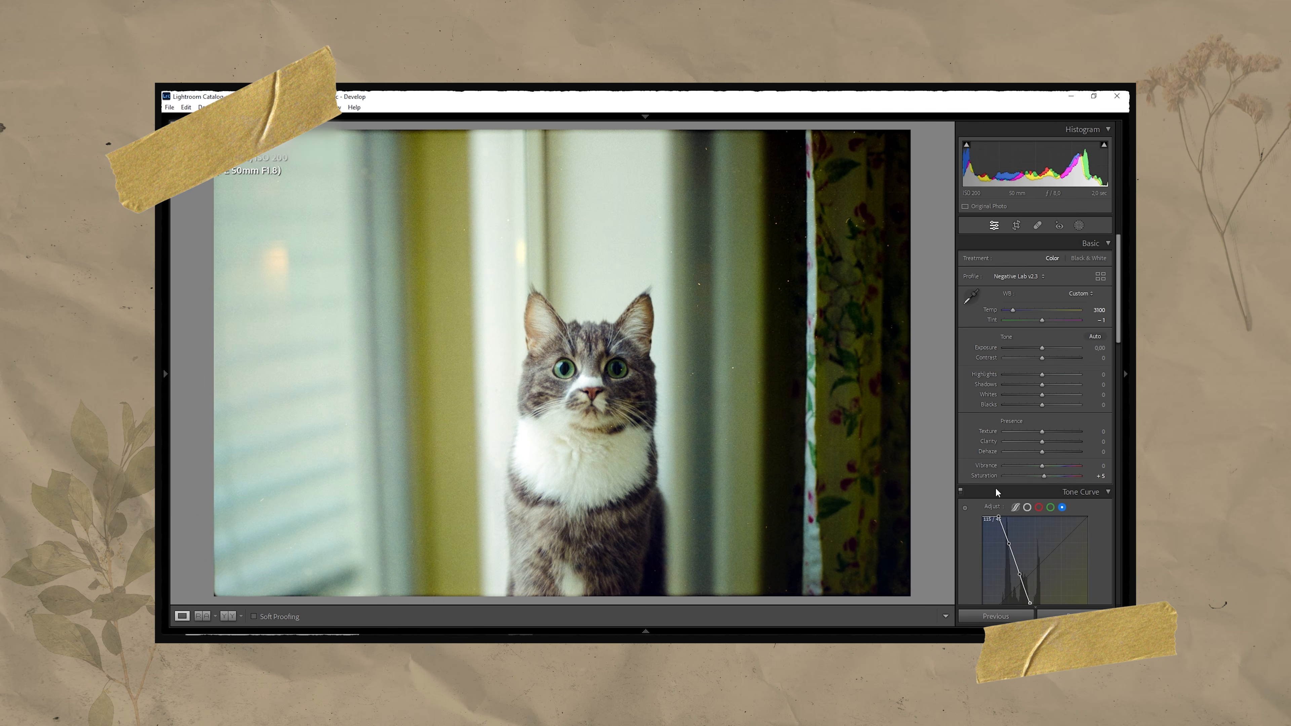
pyautogui.click(788, 296)
pyautogui.moveTo(789, 297); pyautogui.dragTo(728, 322)
pyautogui.click(727, 323)
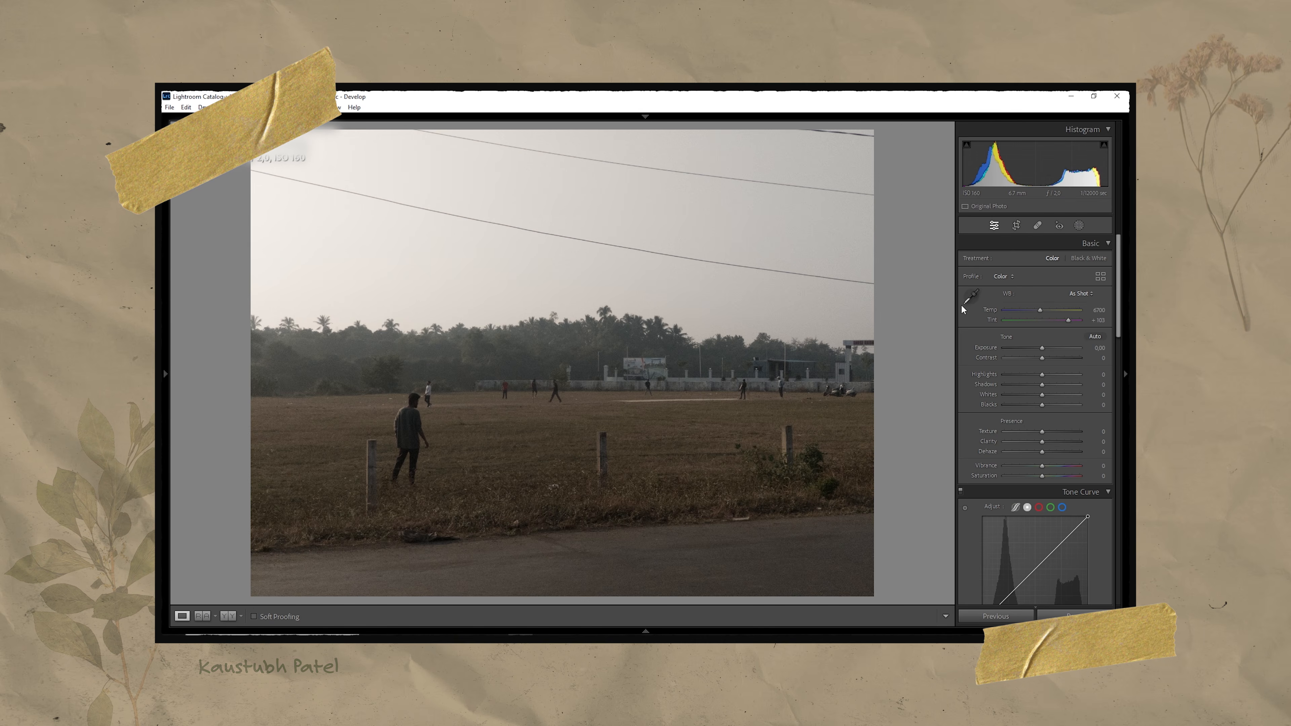
# Warm the field photo by setting its white balance temperature to 7100.
pyautogui.click(1099, 311)
pyautogui.press('Up')
pyautogui.press('Up')
pyautogui.press('Up')
pyautogui.press('Up')
pyautogui.press('Up')
pyautogui.press('Up')
pyautogui.press('Up')
pyautogui.press('Up')
pyautogui.press('Return')
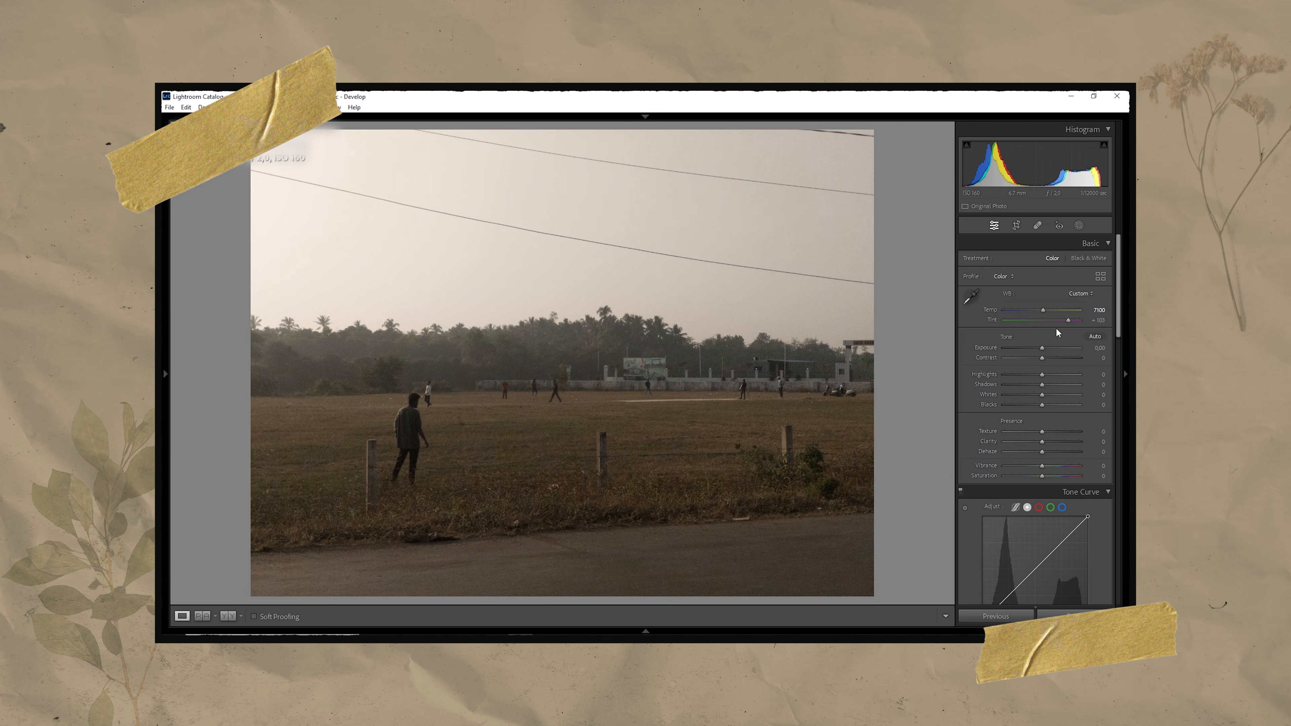
# Set the field photo's exposure to +0.50 and its contrast to -50.
pyautogui.click(1095, 348)
pyautogui.press('Up')
pyautogui.press('Up')
pyautogui.press('Up')
pyautogui.press('Up')
pyautogui.press('Up')
pyautogui.press('Return')
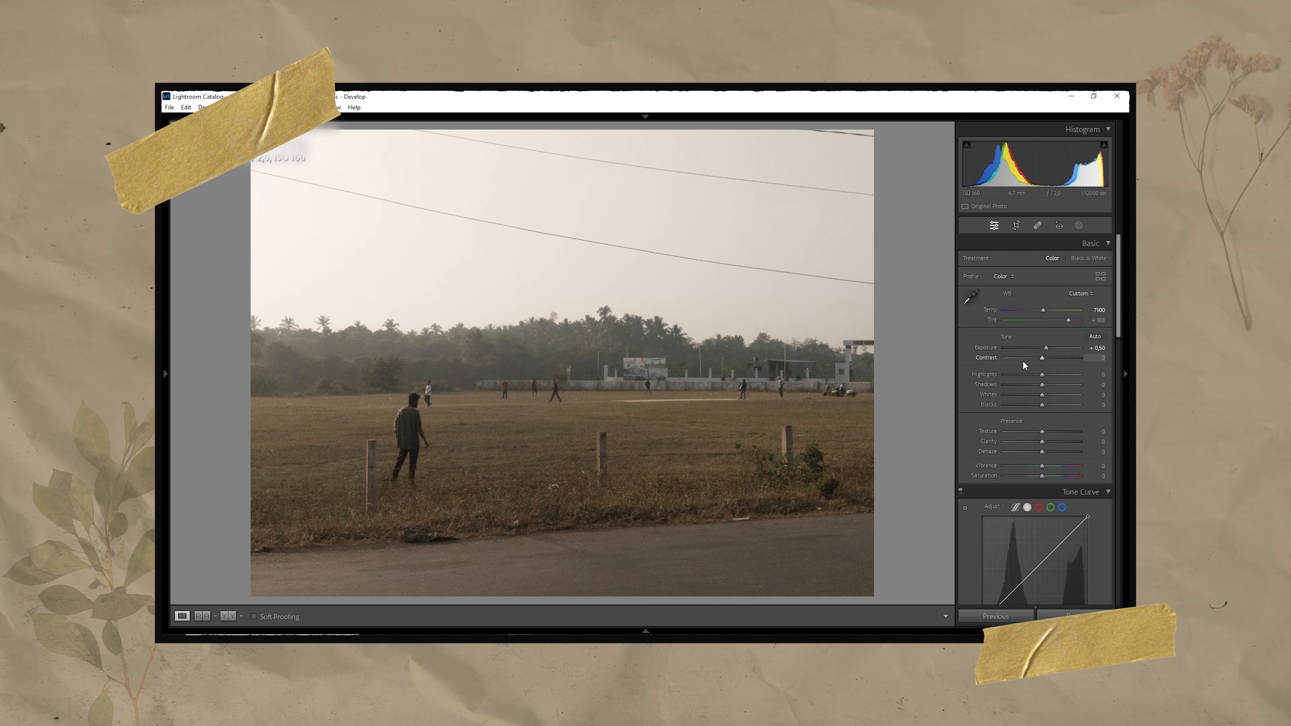
pyautogui.click(1023, 361)
pyautogui.click(1095, 358)
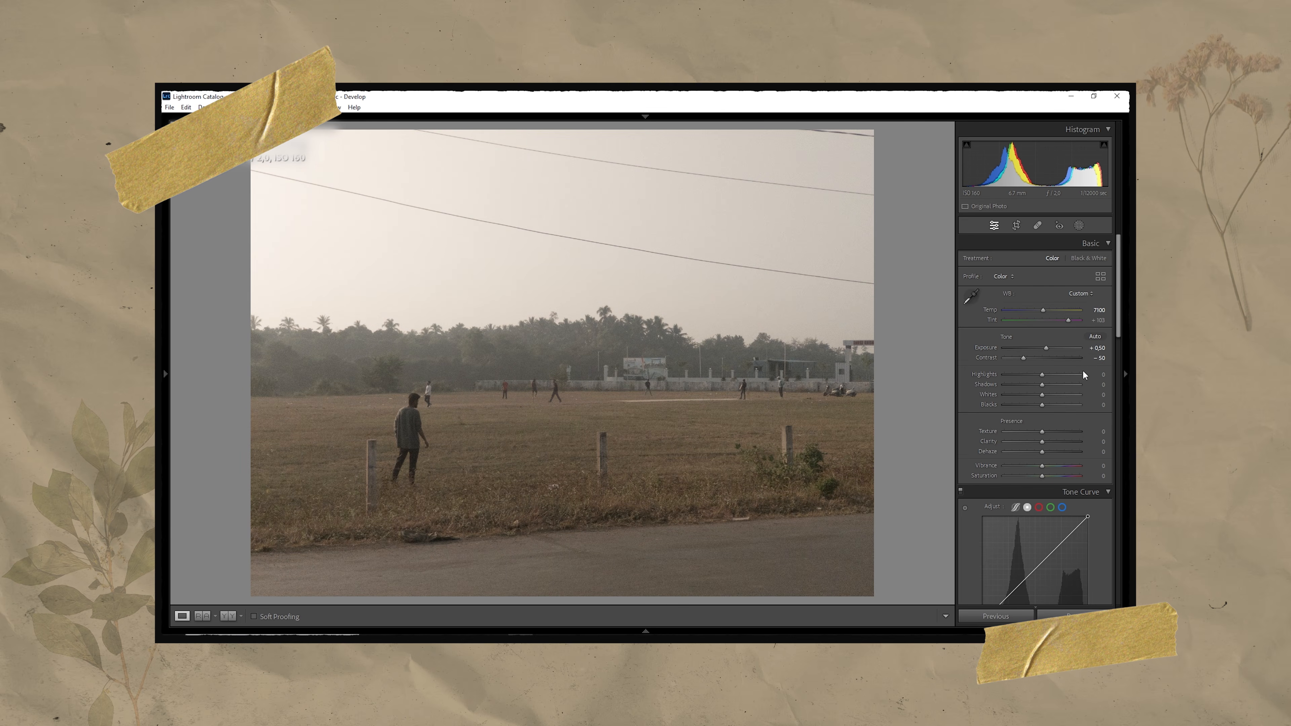
# Set the highlights to +25 and the shadows to +5.
pyautogui.press('Up')
pyautogui.press('Up')
pyautogui.press('Up')
pyautogui.press('Up')
pyautogui.press('Up')
pyautogui.press('Up')
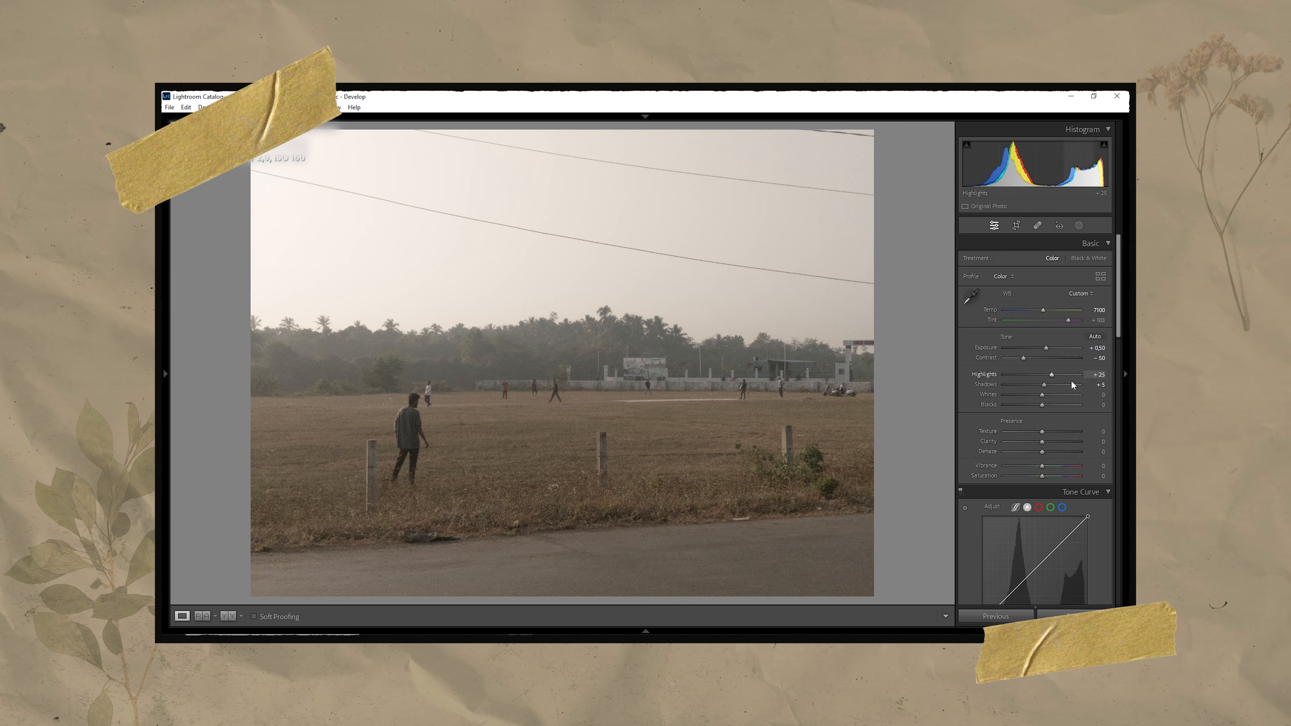
# Soften the field photo by setting texture and clarity to -15 and dehaze to -35.
pyautogui.press('Down')
pyautogui.press('Down')
pyautogui.press('Down')
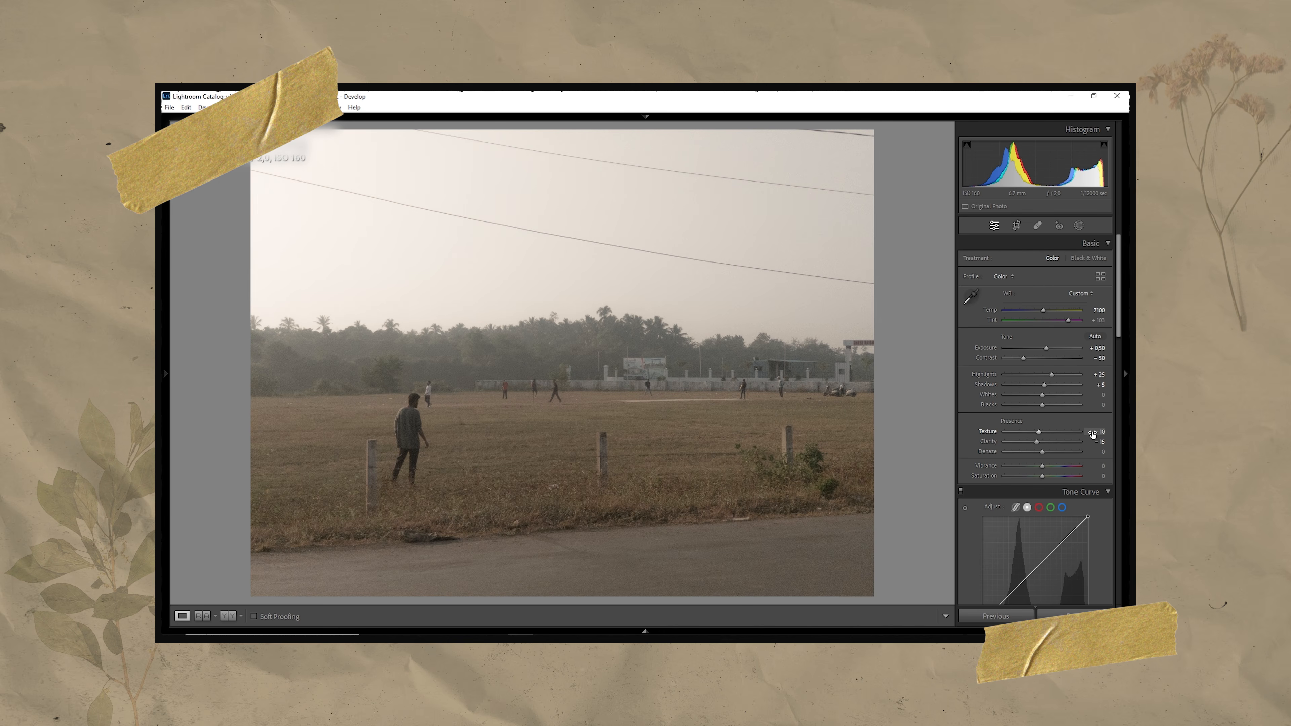
pyautogui.press('Down')
pyautogui.press('Down')
pyautogui.press('Down')
pyautogui.press('Down')
pyautogui.press('Down')
pyautogui.press('Down')
pyautogui.press('Down')
pyautogui.press('Down')
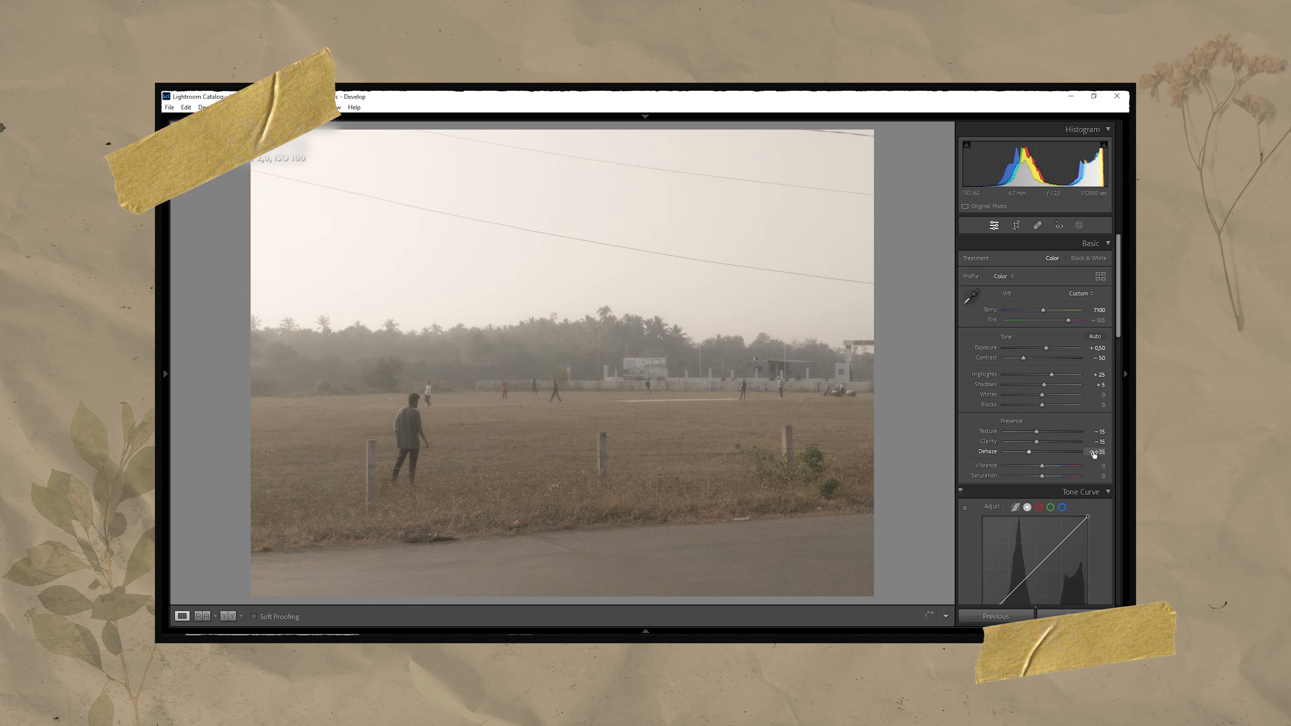
# Set both vibrance and saturation to +15.
pyautogui.press('Up')
pyautogui.press('Up')
pyautogui.press('Up')
pyautogui.press('Up')
pyautogui.press('Up')
pyautogui.press('Up')
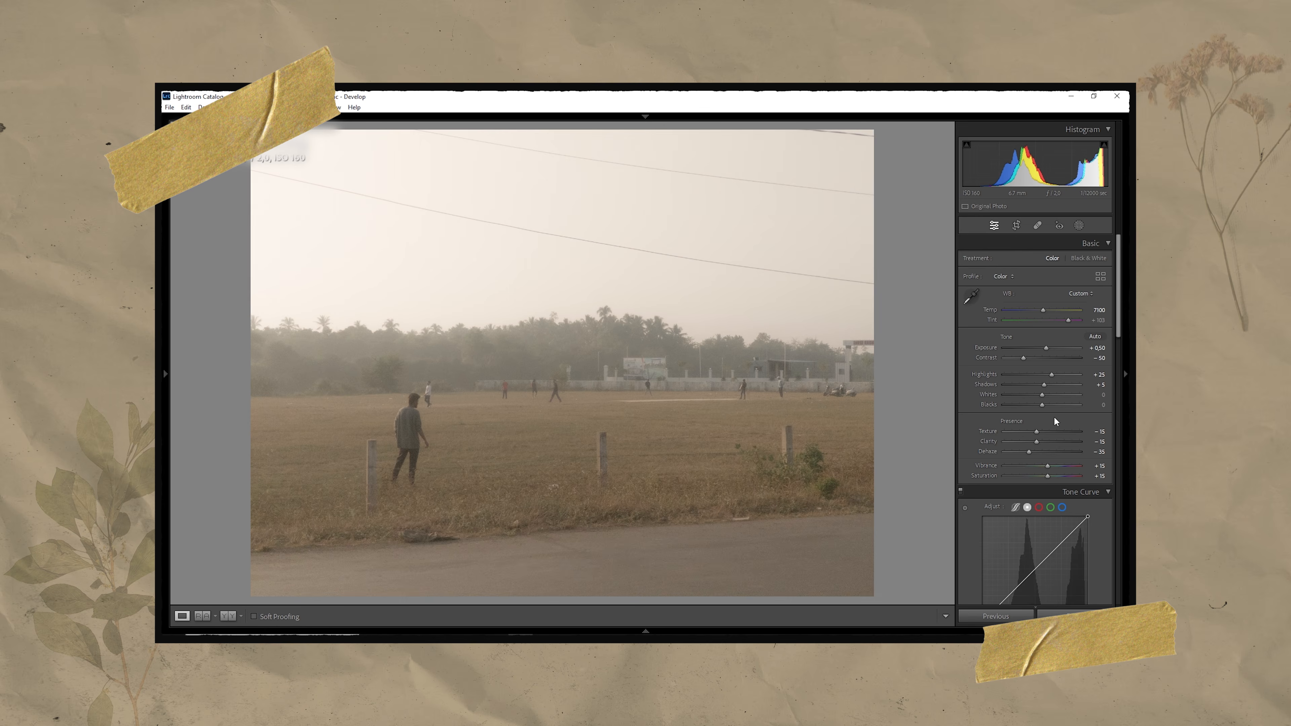
# Add three points to the tone curve, pull the shadow point down, and set the black point's output to 5.
pyautogui.scroll(-5, 1055, 416)
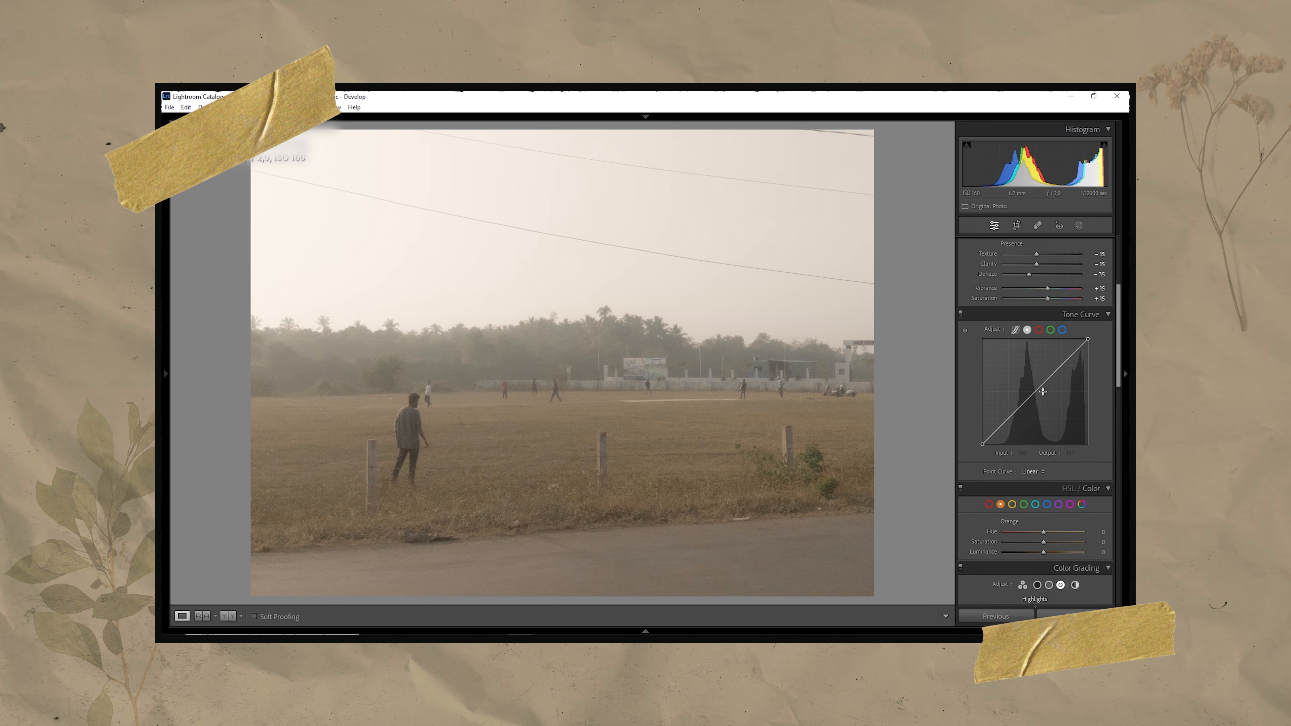
pyautogui.click(1035, 396)
pyautogui.click(1057, 373)
pyautogui.moveTo(1009, 424); pyautogui.dragTo(1014, 428)
pyautogui.click(982, 444)
pyautogui.click(1069, 453)
pyautogui.write('5')
pyautogui.press('Tab')
# Set the tone curve's upper point to input 179 and output 171.
pyautogui.click(1035, 396)
pyautogui.click(1057, 373)
pyautogui.click(1071, 452)
pyautogui.write('171')
pyautogui.press('Tab')
pyautogui.write('179')
pyautogui.press('Tab')
pyautogui.click(1014, 427)
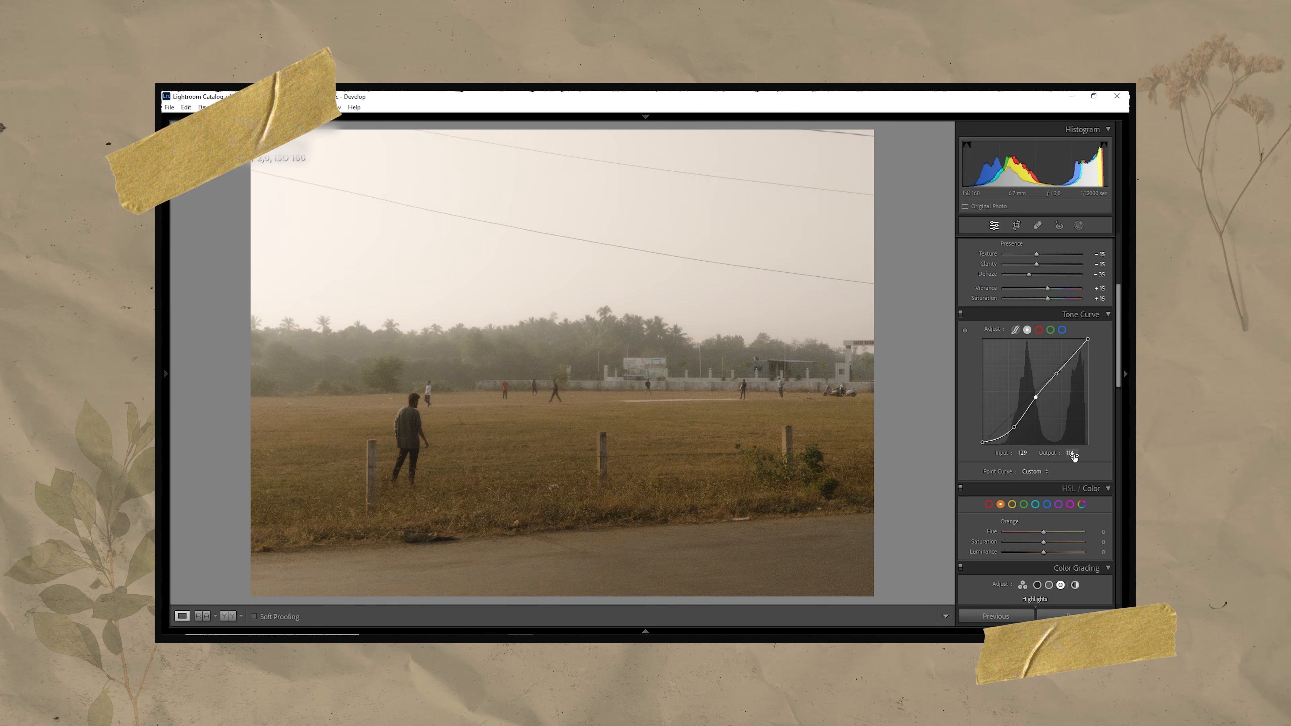
# Set the tone curve's shadow point input to 78 and its middle point to input 129, output 114.
pyautogui.click(1027, 453)
pyautogui.write('78')
pyautogui.press('Tab')
pyautogui.click(1036, 397)
pyautogui.click(1024, 452)
pyautogui.write('129')
pyautogui.press('Tab')
pyautogui.press('Return')
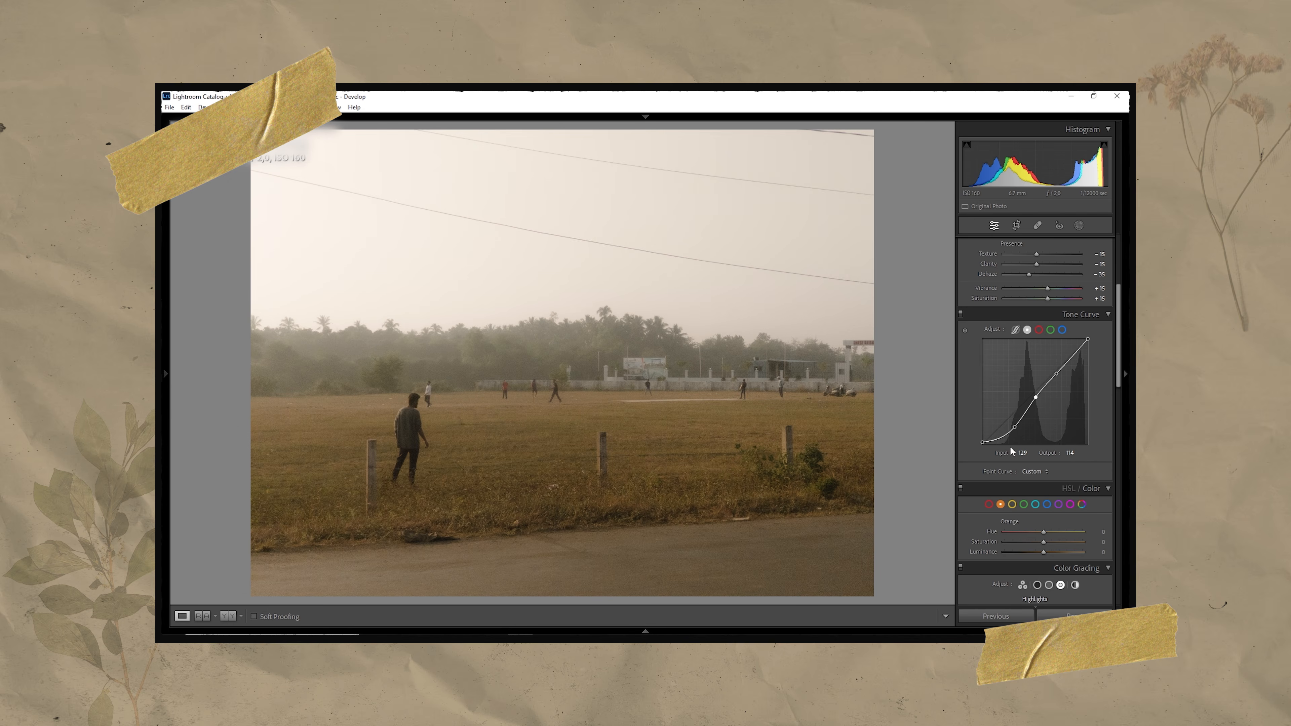
# On the red channel curve, shift the black point's input slightly inward and lower the white point's input.
pyautogui.click(1039, 330)
pyautogui.click(986, 444)
pyautogui.click(1023, 453)
pyautogui.click(1088, 339)
pyautogui.click(1023, 453)
pyautogui.press('Down')
pyautogui.press('Down')
pyautogui.press('Down')
pyautogui.press('Down')
pyautogui.press('Down')
pyautogui.press('Down')
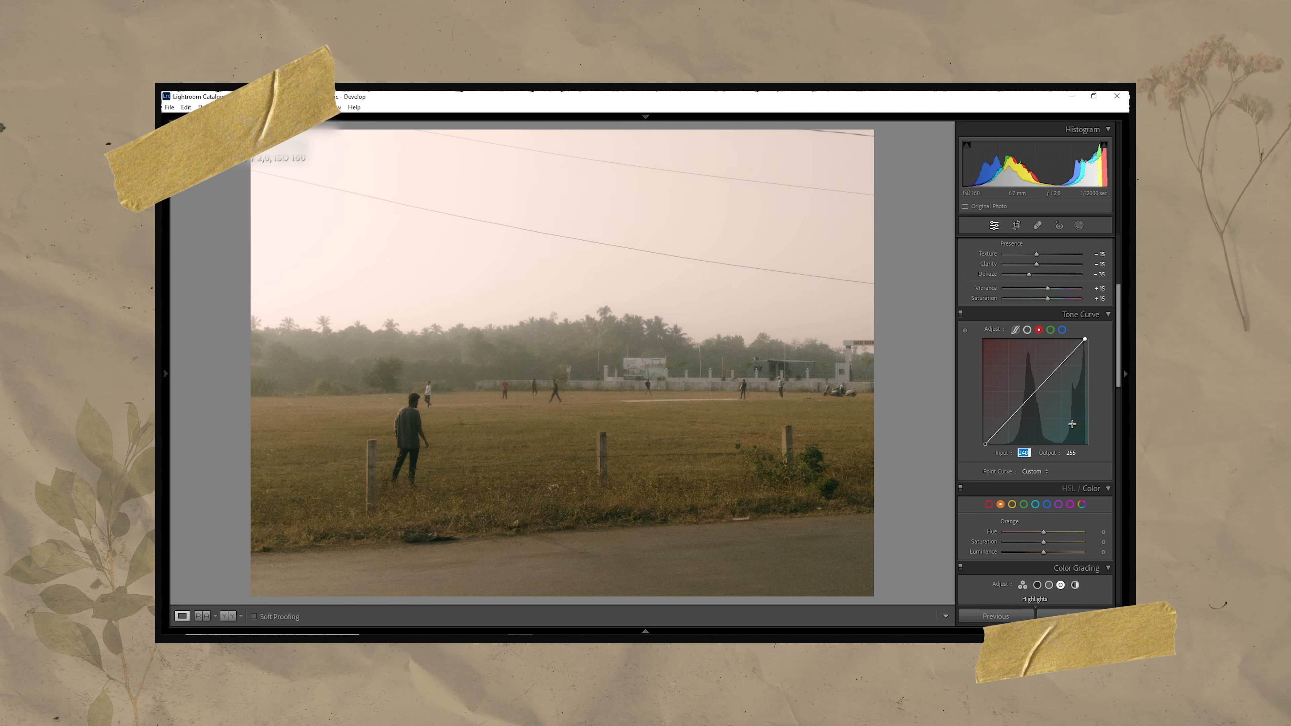
# Add a middle point to the blue channel curve and lower it to input 127, output 116.
pyautogui.click(1061, 329)
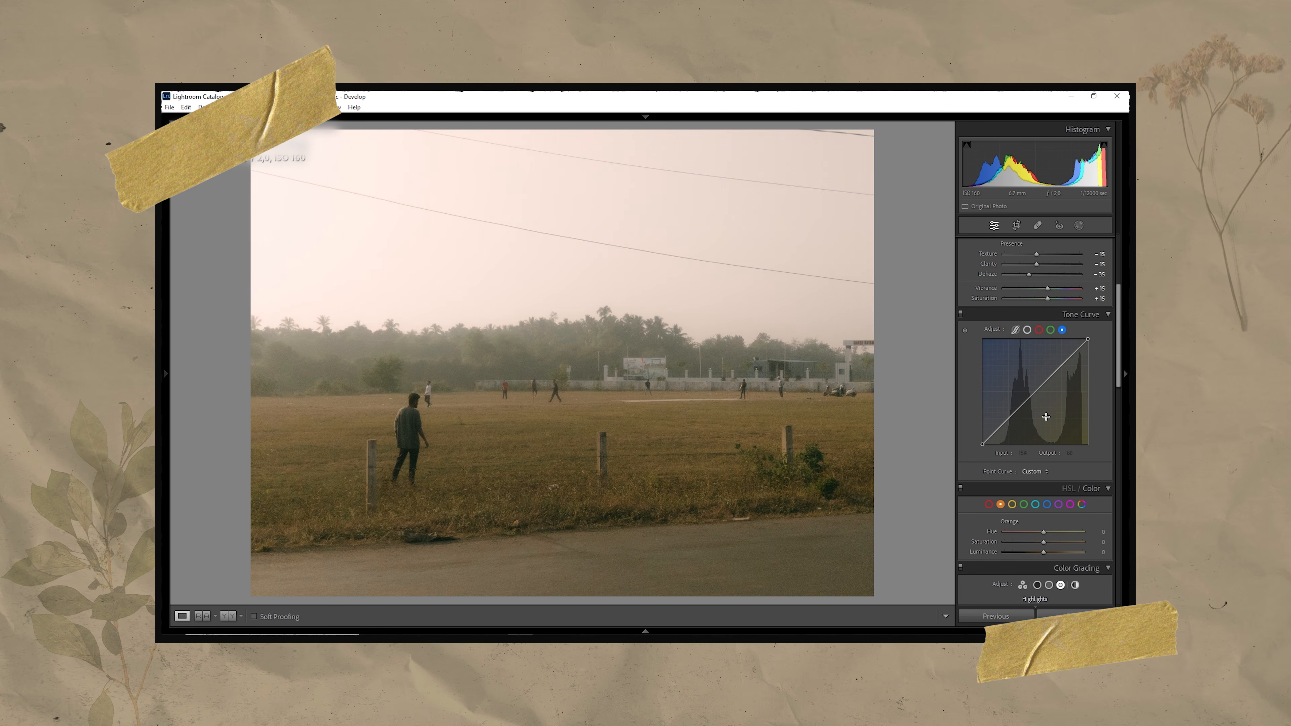
pyautogui.moveTo(1056, 456); pyautogui.dragTo(1073, 423)
pyautogui.press('Down')
pyautogui.press('Return')
# Color grade the midtones with hue 60 and saturation 15.
pyautogui.scroll(-5, 1106, 378)
pyautogui.click(1049, 407)
pyautogui.click(983, 537)
pyautogui.write('60')
pyautogui.press('Tab')
pyautogui.write('15')
pyautogui.press('Return')
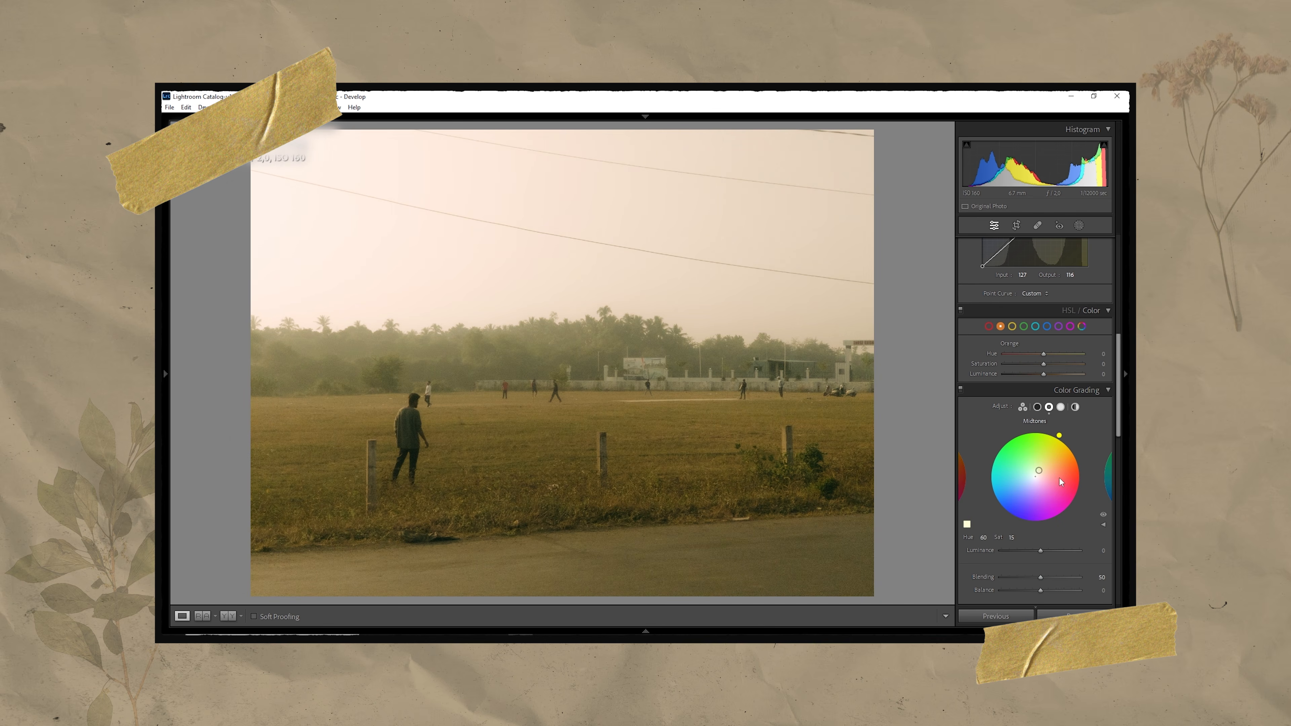
# Color grade the highlights with hue 48 and saturation 5.
pyautogui.click(1061, 407)
pyautogui.click(984, 537)
pyautogui.write('48')
pyautogui.press('Tab')
pyautogui.write('5')
pyautogui.press('Return')
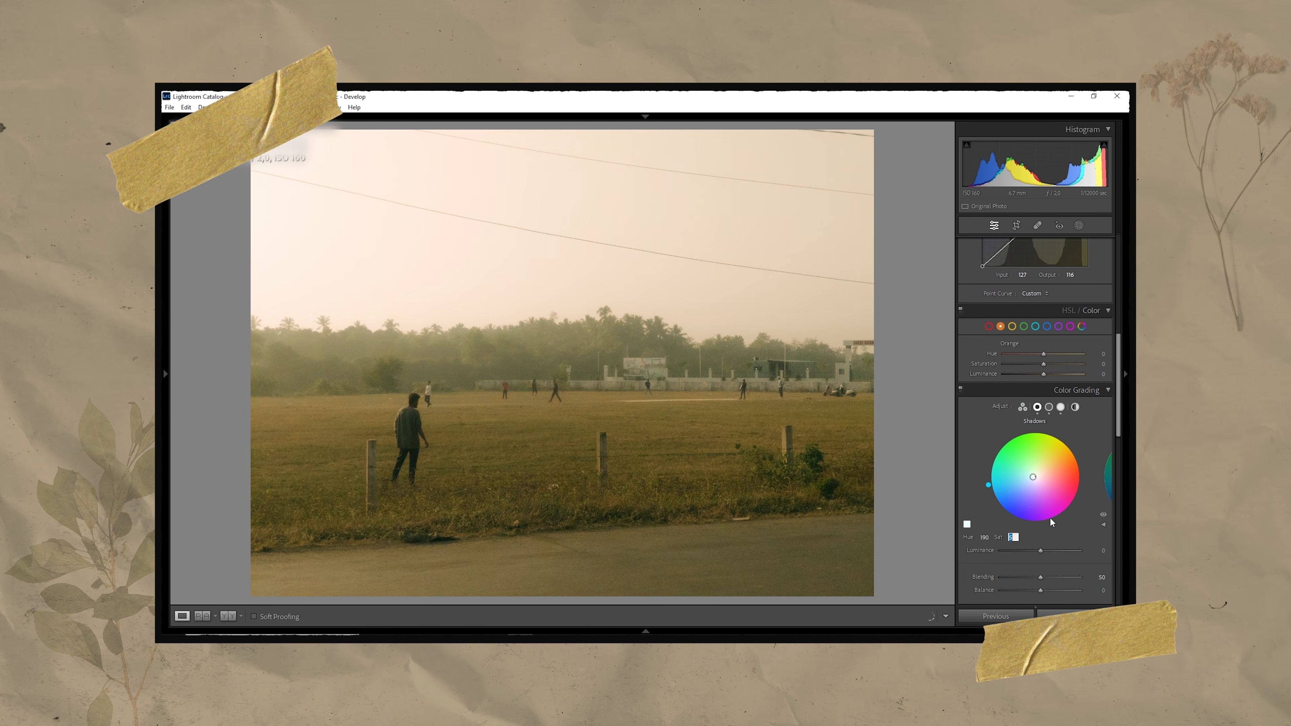
# Add a linear gradient mask from the top of the sky down to the field and lower its exposure.
pyautogui.click(1079, 225)
pyautogui.click(898, 188)
pyautogui.click(910, 295)
pyautogui.moveTo(557, 129); pyautogui.dragTo(577, 458)
pyautogui.click(1095, 317)
pyautogui.press('Down')
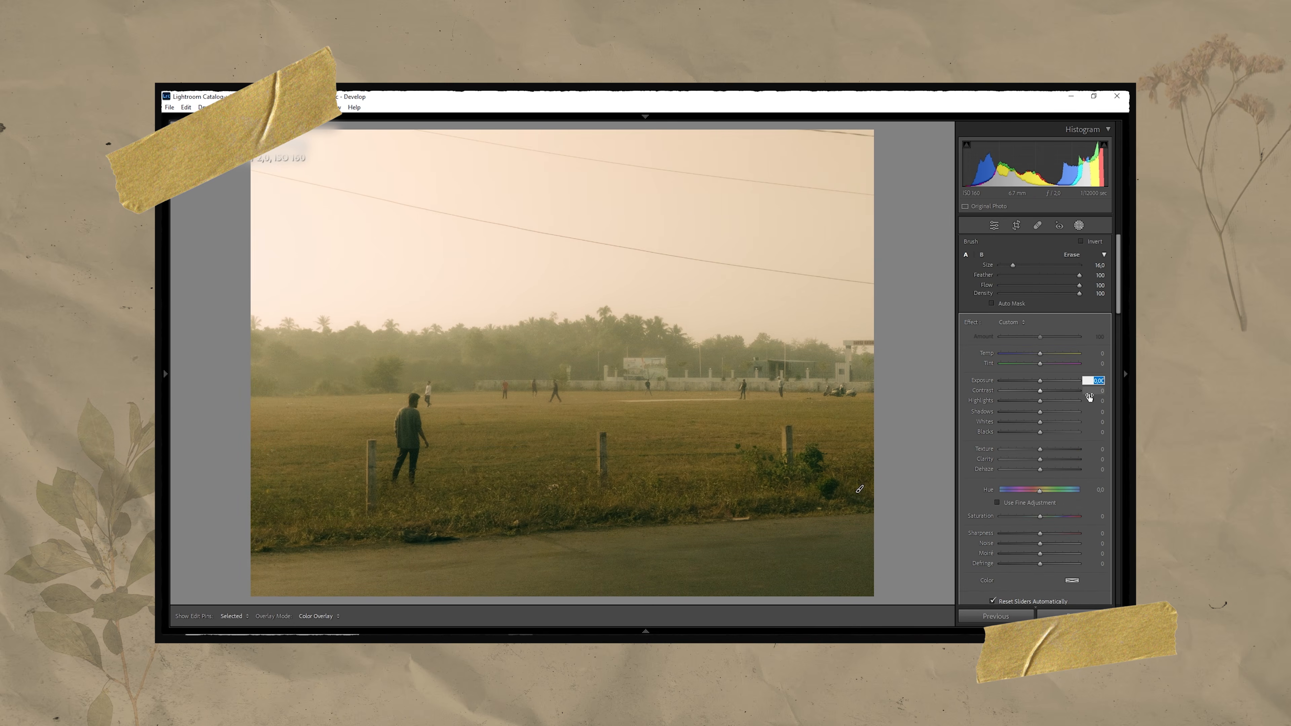
pyautogui.click(1079, 226)
pyautogui.click(1079, 226)
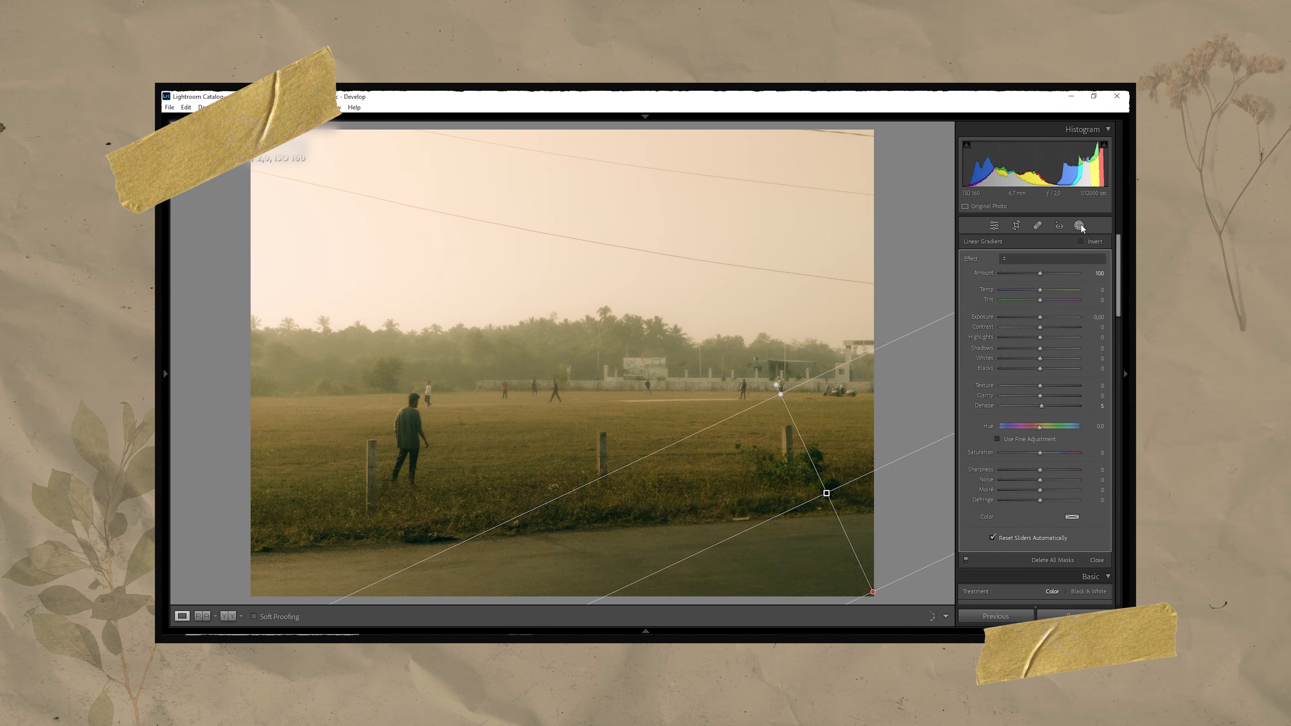
pyautogui.click(900, 192)
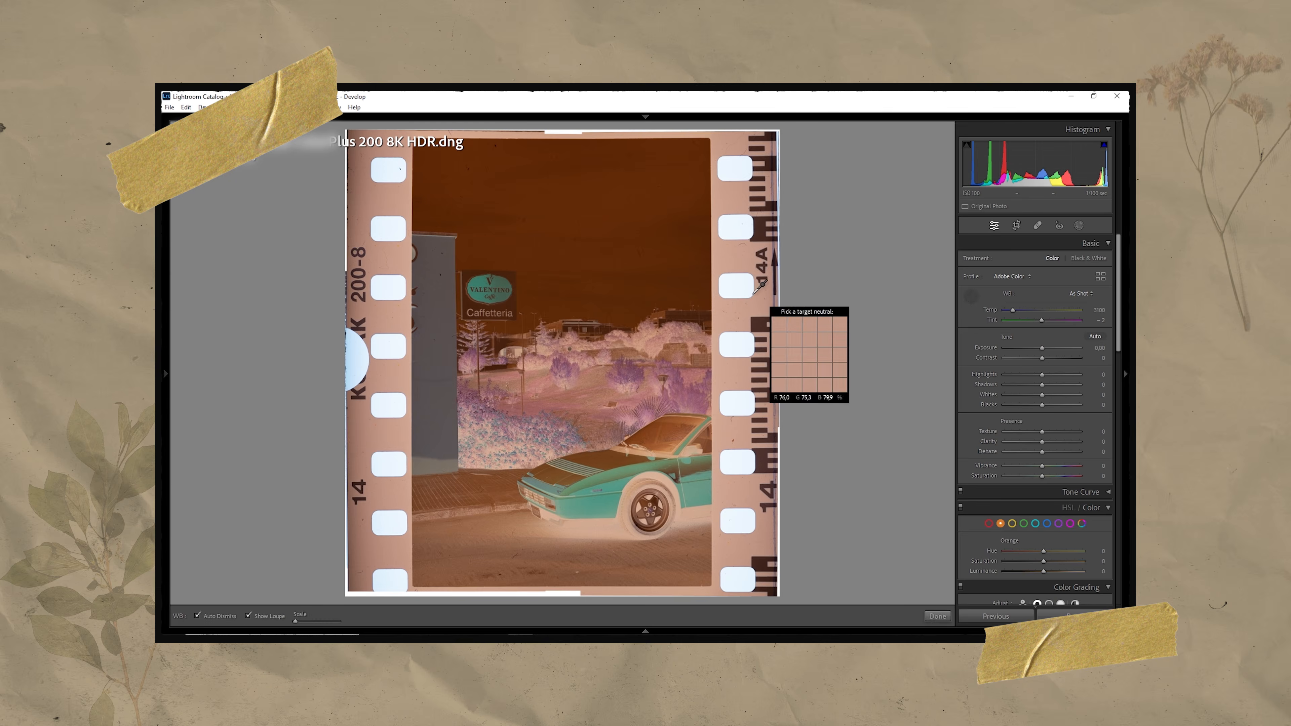
# Crop the car film negative to the picture area, leaving out the sprocket holes and film borders.
pyautogui.press('r')
pyautogui.moveTo(352, 379); pyautogui.dragTo(411, 379)
pyautogui.moveTo(562, 133); pyautogui.dragTo(563, 137)
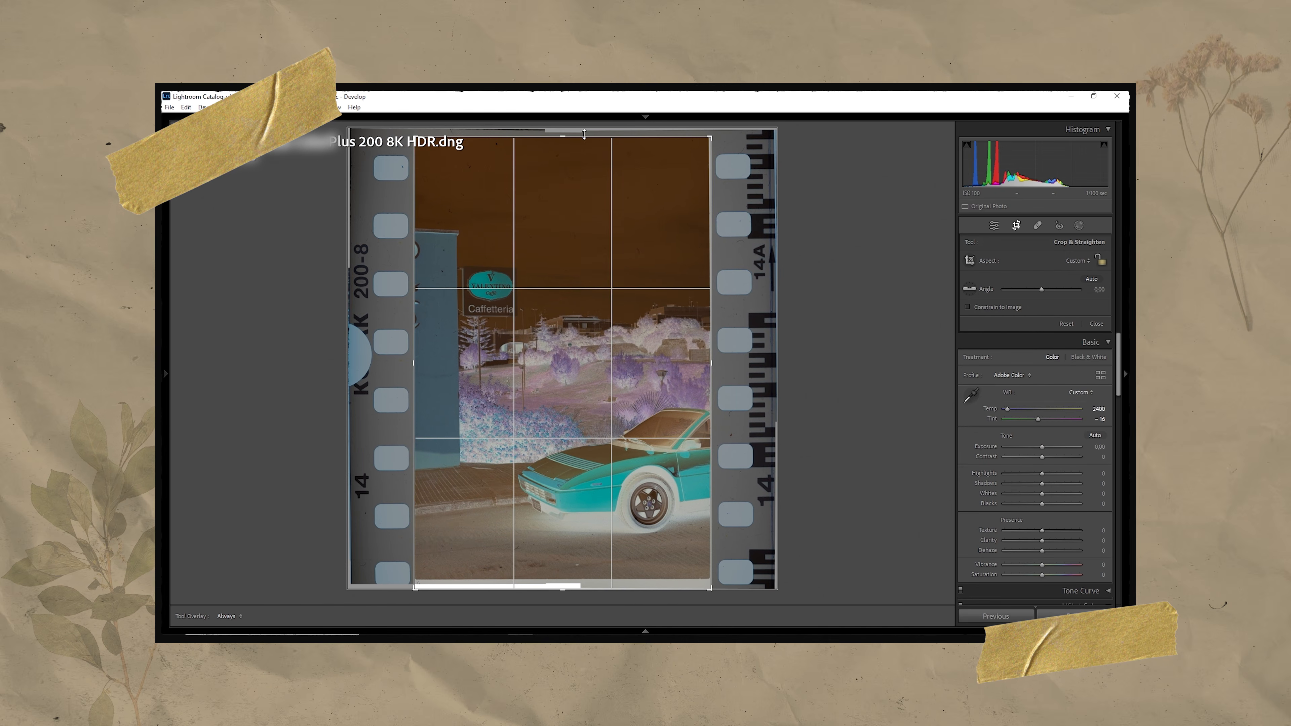
pyautogui.moveTo(563, 585); pyautogui.dragTo(563, 580)
pyautogui.press('Return')
# Open the cropped car negative in Negative Lab Pro and convert it to a positive.
pyautogui.click(169, 106)
pyautogui.moveTo(228, 314)
pyautogui.click(402, 317)
pyautogui.click(833, 283)
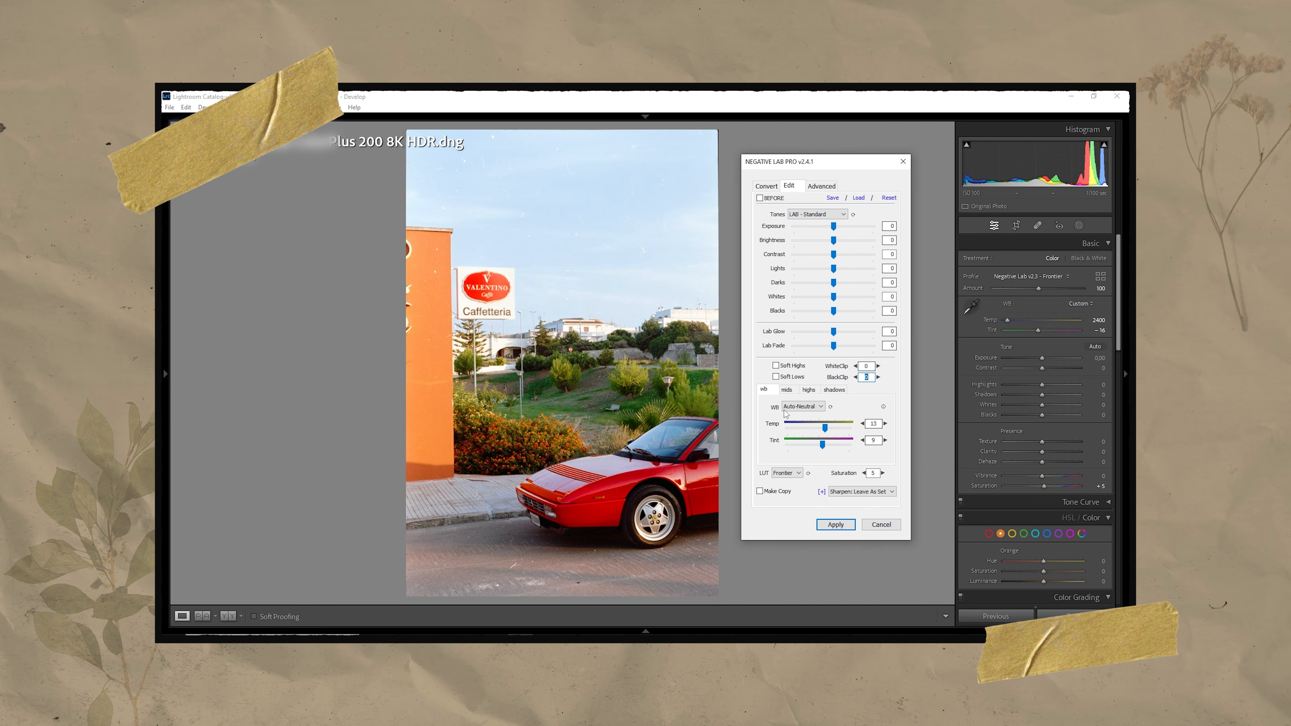
# Set the car photo's white balance preset to NONE and raise the temperature for a warmer look.
pyautogui.click(802, 407)
pyautogui.click(796, 419)
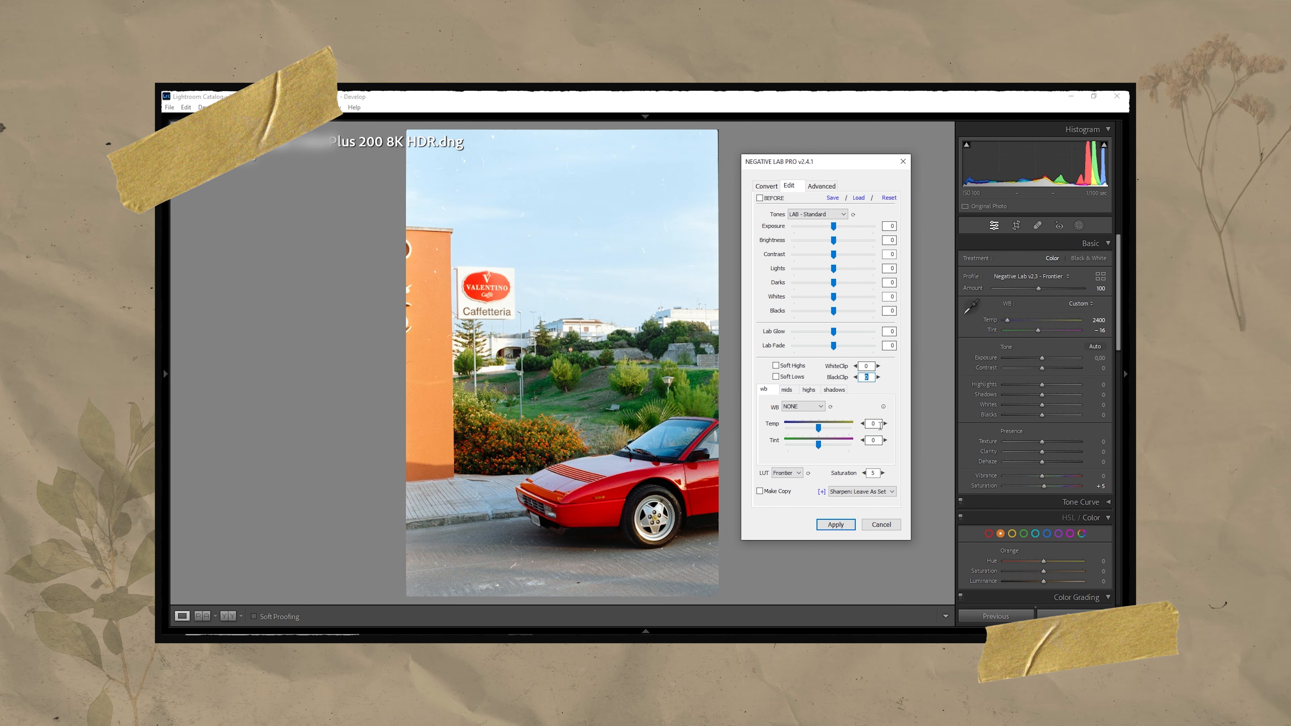
pyautogui.press('Up')
pyautogui.press('Up')
pyautogui.press('Up')
pyautogui.press('Up')
pyautogui.press('Up')
pyautogui.press('Up')
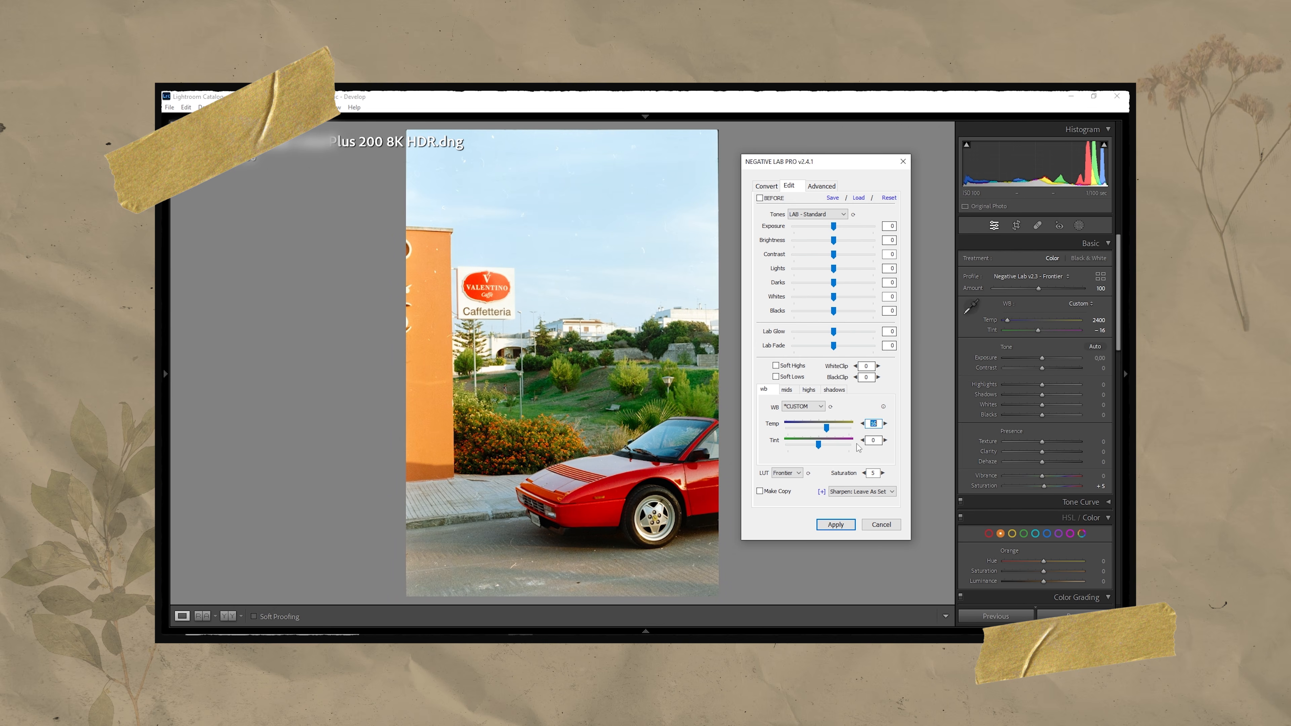
# Set the tint of the converted car negative to 4.
pyautogui.click(873, 440)
pyautogui.press('Up')
pyautogui.press('Up')
pyautogui.press('Up')
pyautogui.press('Up')
# Set the car negative's BlackClip to -12.
pyautogui.click(866, 378)
pyautogui.press('Down')
pyautogui.press('Down')
pyautogui.press('Down')
pyautogui.press('Down')
pyautogui.press('Down')
pyautogui.press('Down')
pyautogui.press('Down')
pyautogui.press('Down')
pyautogui.press('Down')
pyautogui.press('Down')
pyautogui.press('Down')
pyautogui.press('Down')
# Set both Lab Glow and Lab Fade to -20 for the car negative.
pyautogui.click(889, 331)
pyautogui.press('Down')
pyautogui.press('Down')
pyautogui.press('Down')
pyautogui.press('Down')
pyautogui.press('Down')
pyautogui.press('Down')
pyautogui.press('Down')
pyautogui.press('Down')
pyautogui.press('Down')
pyautogui.press('Down')
pyautogui.press('Down')
pyautogui.press('Down')
pyautogui.press('Down')
pyautogui.press('Down')
pyautogui.press('Down')
pyautogui.press('Down')
pyautogui.press('Down')
pyautogui.press('Down')
pyautogui.press('Down')
pyautogui.press('Down')
pyautogui.click(889, 346)
pyautogui.press('Down')
pyautogui.press('Down')
pyautogui.press('Down')
pyautogui.press('Down')
pyautogui.press('Down')
pyautogui.press('Down')
pyautogui.press('Down')
pyautogui.press('Down')
pyautogui.press('Down')
pyautogui.press('Down')
pyautogui.press('Down')
pyautogui.press('Down')
pyautogui.press('Down')
pyautogui.press('Down')
pyautogui.press('Down')
pyautogui.press('Down')
pyautogui.press('Down')
pyautogui.press('Down')
pyautogui.press('Down')
pyautogui.press('Down')
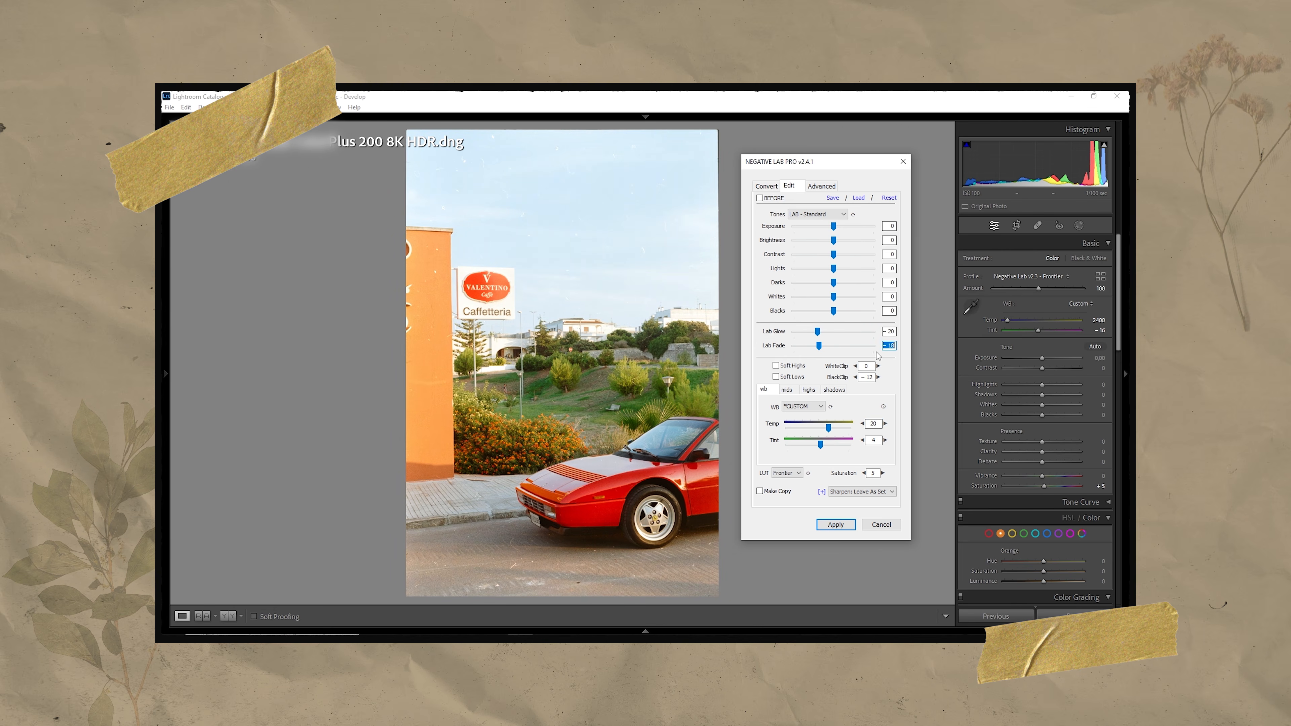
# Set the car negative's brightness to 10.
pyautogui.click(889, 240)
pyautogui.press('Up')
pyautogui.press('Up')
pyautogui.press('Up')
pyautogui.press('Up')
pyautogui.press('Up')
pyautogui.press('Up')
pyautogui.press('Up')
pyautogui.press('Up')
pyautogui.press('Up')
pyautogui.press('Up')
# Set the car negative's Lights to -10 and Darks to -12.
pyautogui.click(889, 268)
pyautogui.press('Down')
pyautogui.press('Down')
pyautogui.press('Down')
pyautogui.press('Down')
pyautogui.press('Down')
pyautogui.press('Down')
pyautogui.press('Down')
pyautogui.press('Down')
pyautogui.press('Down')
pyautogui.press('Down')
pyautogui.click(889, 282)
pyautogui.press('Down')
pyautogui.press('Down')
pyautogui.press('Down')
pyautogui.press('Down')
pyautogui.press('Down')
pyautogui.press('Down')
pyautogui.press('Down')
pyautogui.press('Down')
pyautogui.press('Down')
pyautogui.press('Down')
pyautogui.press('Down')
pyautogui.press('Down')
# Shift the colour balance of the car negative's mids toward red and yellow.
pyautogui.click(834, 390)
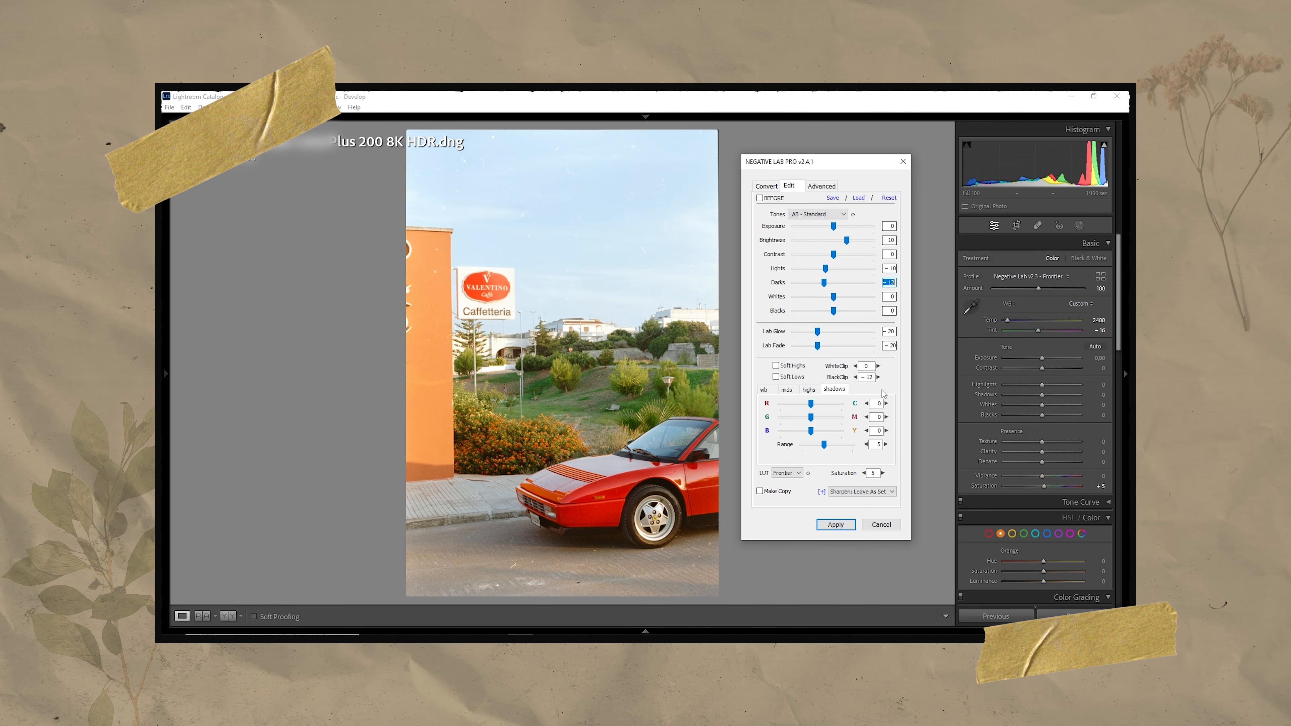
pyautogui.click(789, 390)
pyautogui.click(877, 403)
pyautogui.press('Down')
pyautogui.press('Down')
pyautogui.press('Down')
pyautogui.press('Down')
pyautogui.click(876, 430)
pyautogui.press('Up')
pyautogui.press('Up')
pyautogui.press('Up')
pyautogui.press('Up')
pyautogui.press('Up')
pyautogui.press('Up')
pyautogui.press('Up')
pyautogui.press('Up')
# Set the highs colour balance to cyan 2 and yellow -2, and apply the Negative Lab Pro edits.
pyautogui.click(839, 391)
pyautogui.click(808, 391)
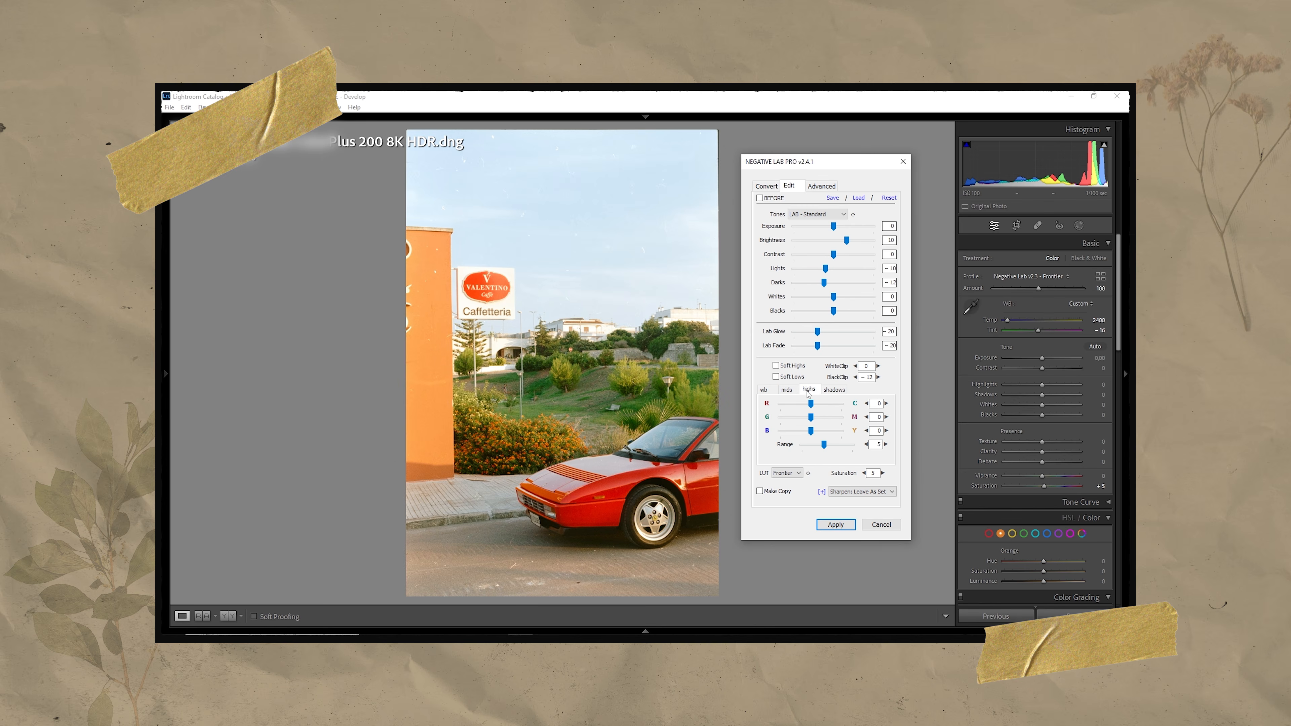
pyautogui.click(877, 403)
pyautogui.press('Up')
pyautogui.press('Up')
pyautogui.click(877, 431)
pyautogui.press('Down')
pyautogui.press('Down')
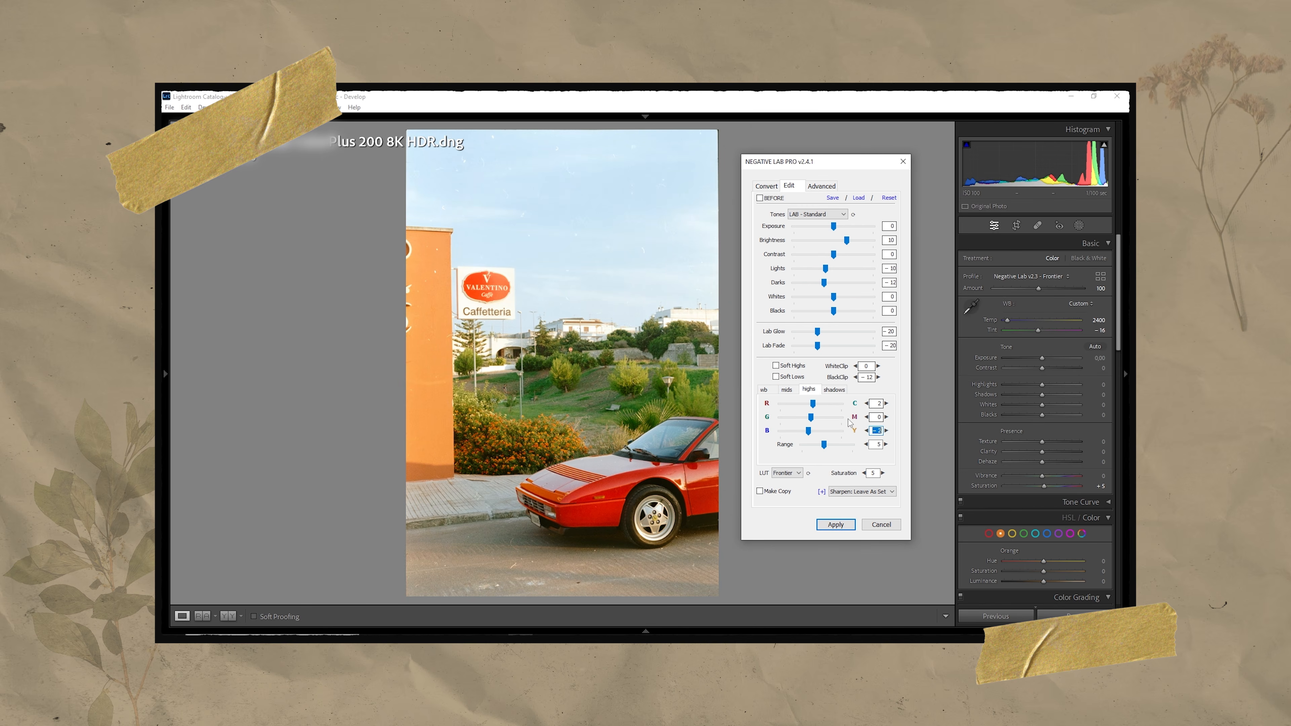
pyautogui.click(836, 525)
# Examine the converted car photo up close for dust and scratches, from the greenery up to the sky.
pyautogui.click(648, 386)
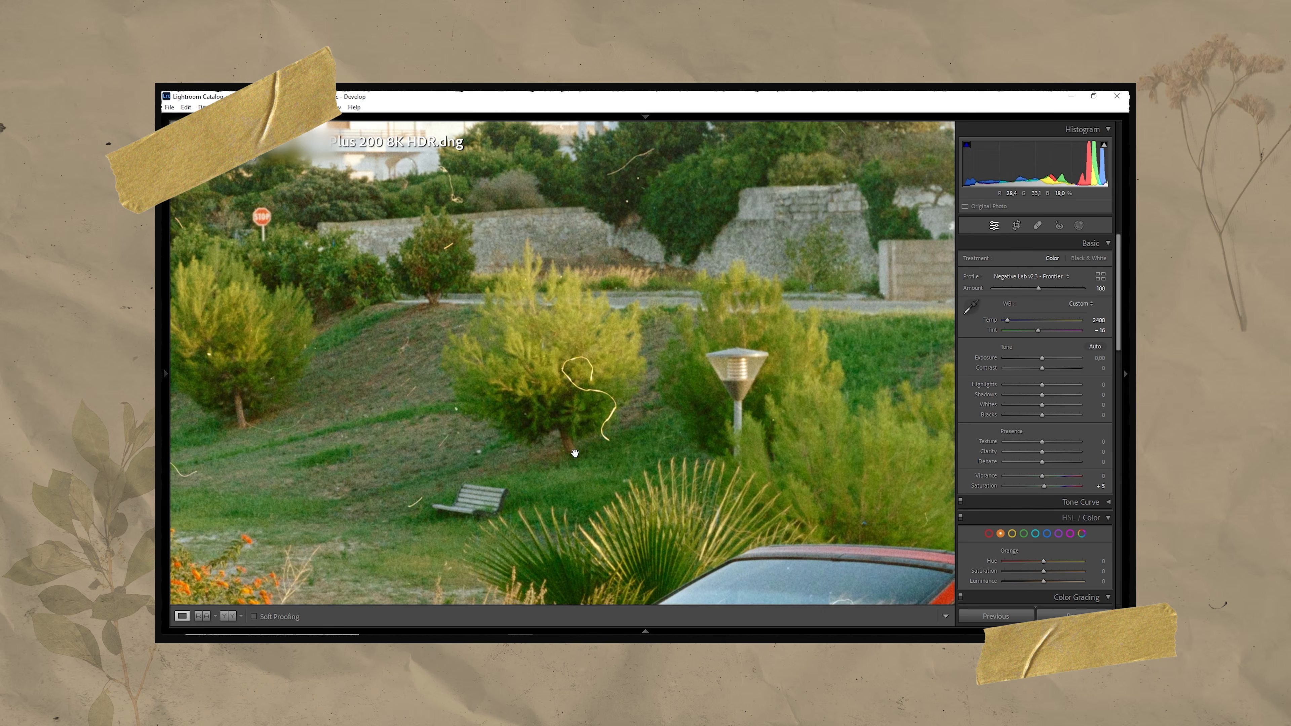
pyautogui.moveTo(483, 204); pyautogui.dragTo(571, 379)
pyautogui.moveTo(512, 127); pyautogui.dragTo(668, 521)
pyautogui.moveTo(607, 289); pyautogui.dragTo(646, 432)
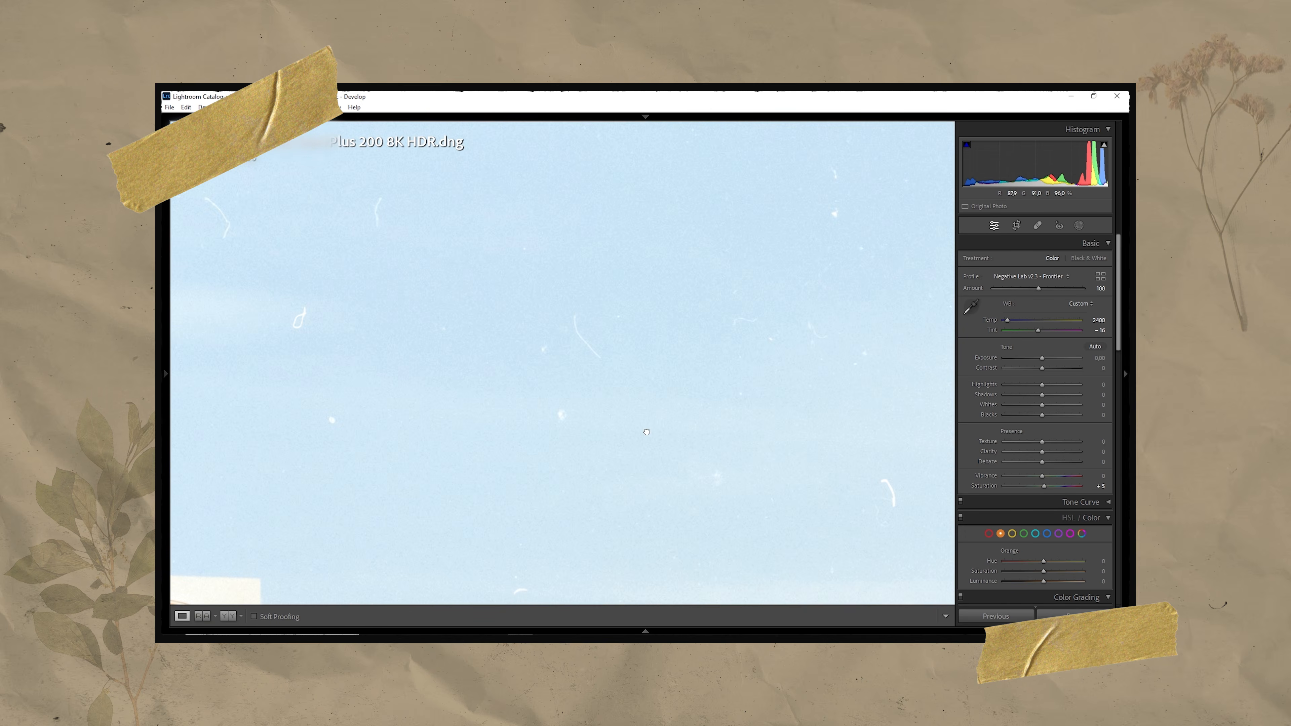
pyautogui.click(648, 433)
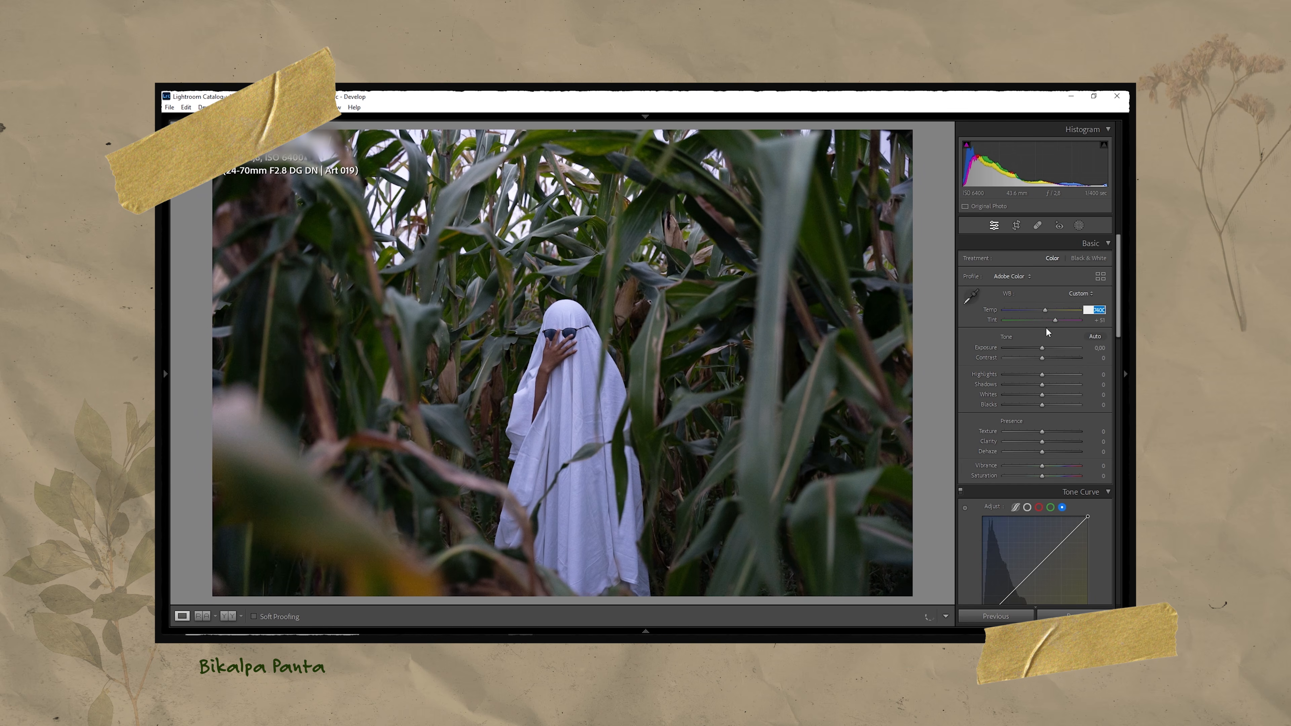
# Warm the cornfield ghost photo to a temperature of 9550 and set its tint to +20.
pyautogui.press('Up')
pyautogui.press('Up')
pyautogui.press('Up')
pyautogui.press('Up')
pyautogui.press('Up')
pyautogui.press('Up')
pyautogui.press('Up')
pyautogui.press('Up')
pyautogui.press('Up')
pyautogui.press('Up')
pyautogui.press('Up')
pyautogui.press('Up')
pyautogui.press('Up')
pyautogui.press('Up')
pyautogui.press('Up')
pyautogui.press('Up')
pyautogui.press('Up')
pyautogui.press('Up')
pyautogui.press('Up')
pyautogui.press('Up')
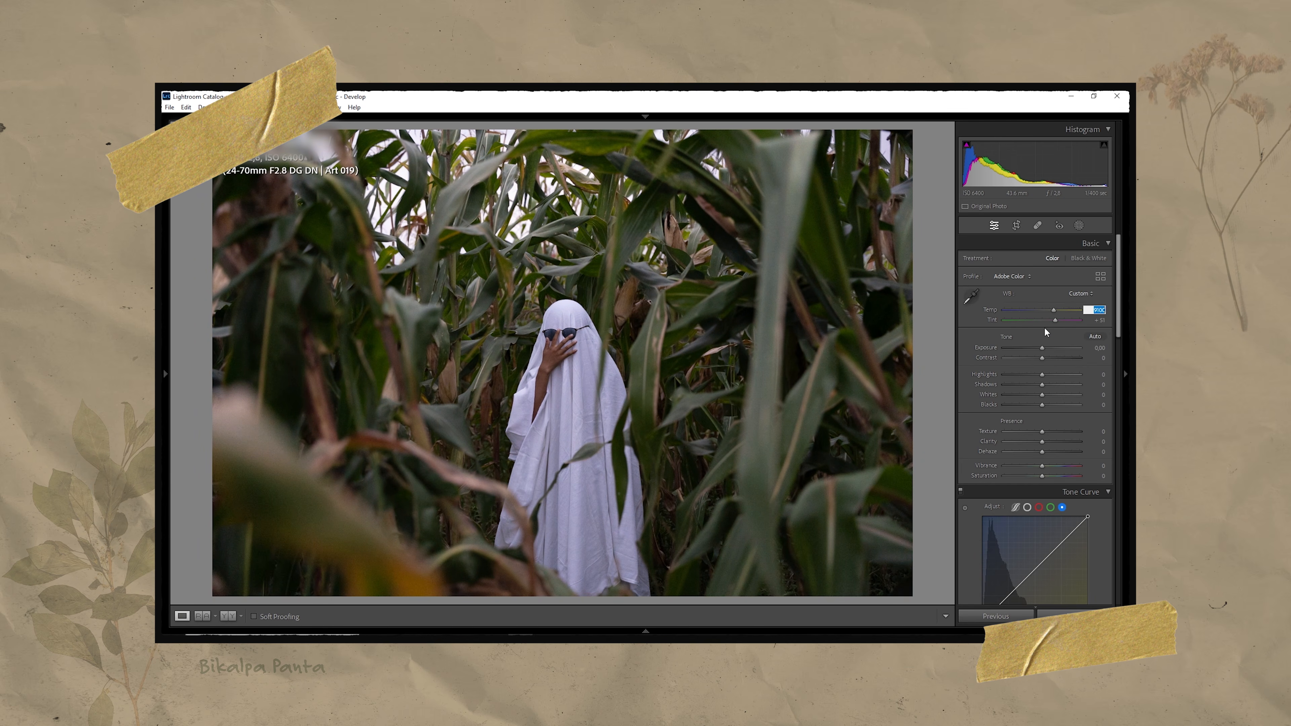
pyautogui.click(1085, 321)
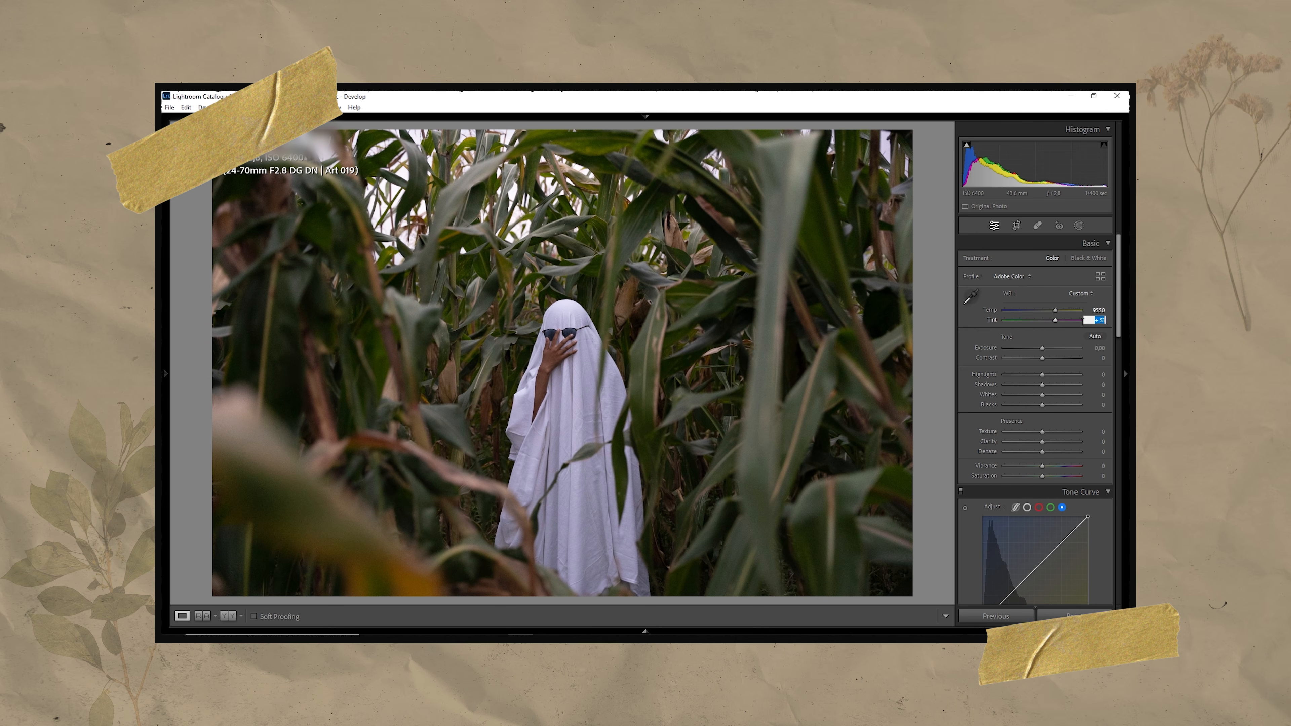
pyautogui.write('20')
pyautogui.press('Return')
# Set exposure to +0.30, contrast to -50, highlights to -45, shadows to +65 and whites to -10.
pyautogui.moveTo(1042, 348); pyautogui.dragTo(1045, 348)
pyautogui.moveTo(1042, 358)
pyautogui.mouseDown()
pyautogui.moveTo(1023, 359)
pyautogui.moveTo(1025, 375)
pyautogui.mouseUp()
pyautogui.click(1085, 385)
pyautogui.press('Up')
pyautogui.press('Up')
pyautogui.press('Up')
pyautogui.press('Up')
pyautogui.press('Up')
pyautogui.press('Up')
pyautogui.press('Up')
pyautogui.press('Up')
pyautogui.press('Up')
pyautogui.press('Up')
pyautogui.press('Up')
pyautogui.press('Up')
pyautogui.press('Up')
pyautogui.click(1084, 395)
pyautogui.press('Down')
pyautogui.press('Down')
# Soften the photo with texture and clarity at -15 and set dehaze to +10.
pyautogui.click(1085, 432)
pyautogui.click(1085, 442)
pyautogui.moveTo(1042, 452)
pyautogui.mouseDown()
pyautogui.moveTo(1084, 454)
pyautogui.moveTo(1043, 454)
pyautogui.mouseUp()
pyautogui.click(1085, 453)
pyautogui.press('Up')
pyautogui.press('Up')
pyautogui.press('Up')
pyautogui.press('Up')
pyautogui.press('Up')
# Set both the vibrance and the saturation of the photo to +10.
pyautogui.click(1090, 466)
pyautogui.press('Up')
pyautogui.press('Up')
pyautogui.press('Up')
pyautogui.press('Up')
pyautogui.press('Up')
pyautogui.press('Up')
pyautogui.press('Up')
pyautogui.press('Up')
pyautogui.press('Up')
pyautogui.press('Up')
pyautogui.click(1089, 476)
pyautogui.press('Up')
pyautogui.press('Up')
pyautogui.press('Up')
pyautogui.press('Up')
pyautogui.press('Up')
pyautogui.press('Up')
pyautogui.press('Up')
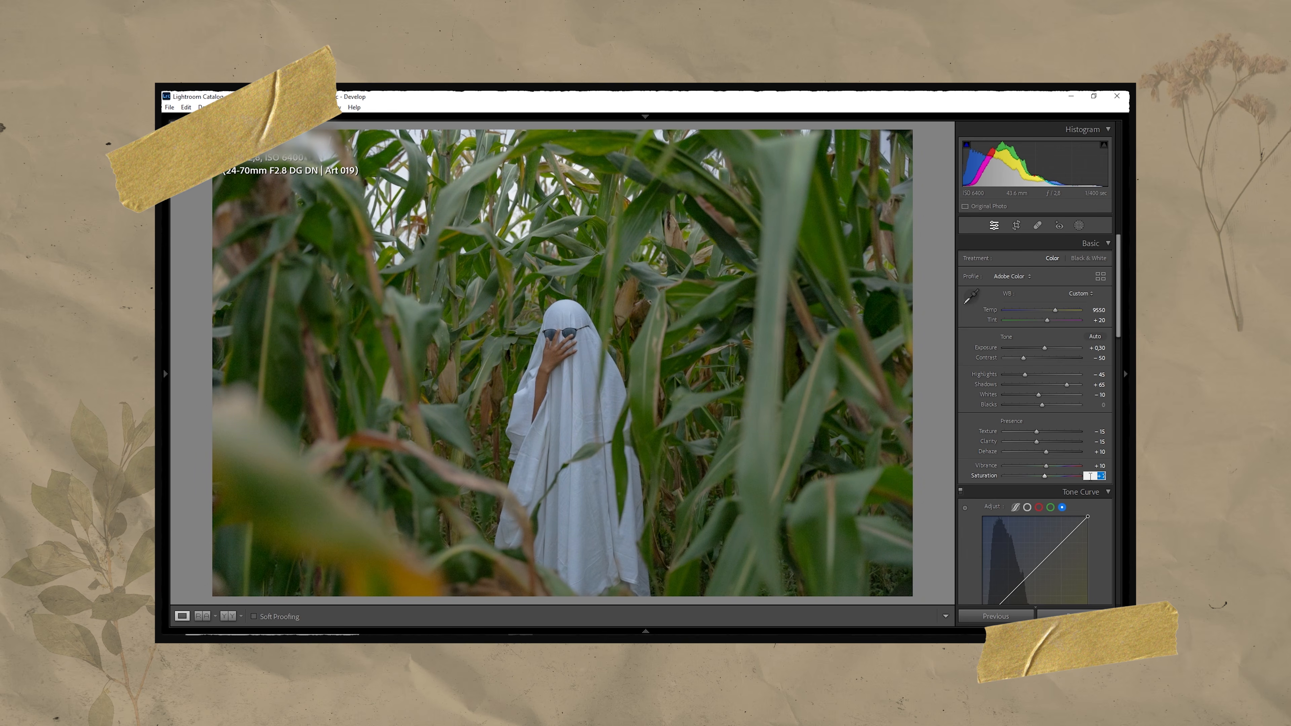
# Shape the RGB point curve with a lowered shadow point and lift its black point to output 8.
pyautogui.scroll(-2, 1037, 448)
pyautogui.click(1028, 419)
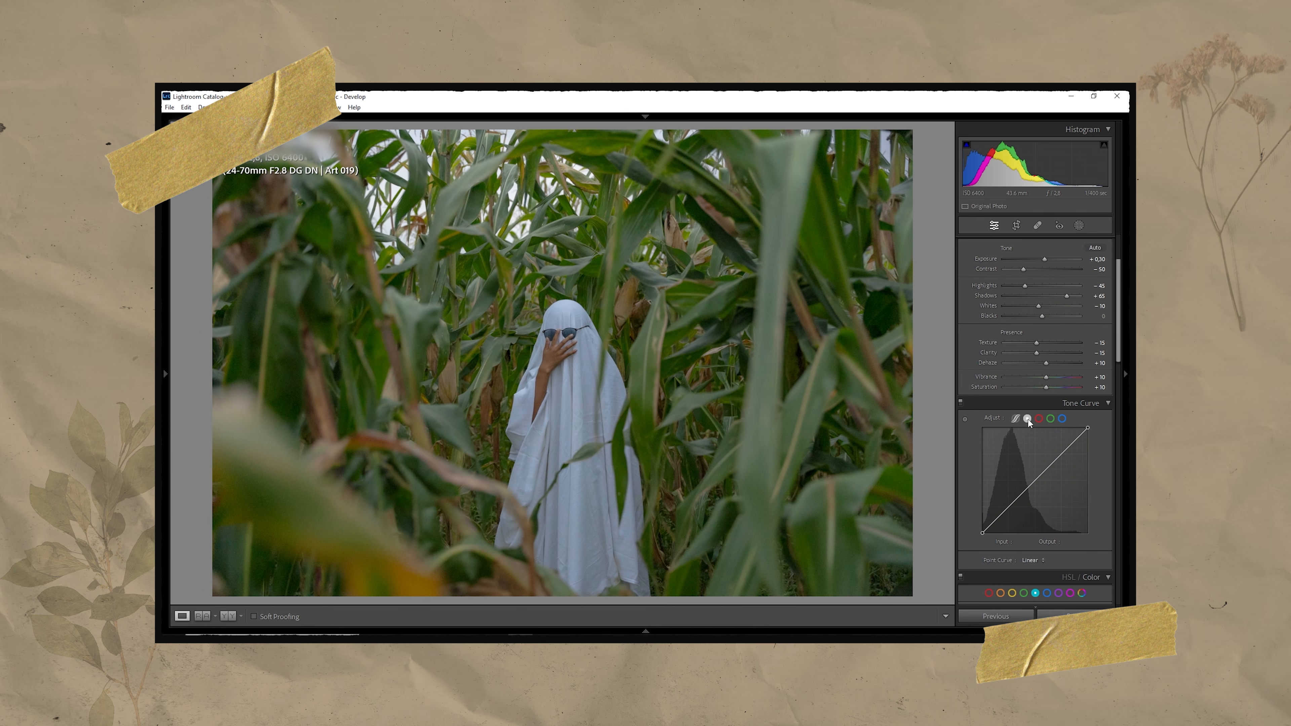
pyautogui.click(1053, 463)
pyautogui.moveTo(1029, 487); pyautogui.dragTo(1011, 515)
pyautogui.click(1023, 541)
pyautogui.moveTo(982, 533); pyautogui.dragTo(1009, 516)
pyautogui.click(1070, 541)
pyautogui.write('8')
pyautogui.press('Return')
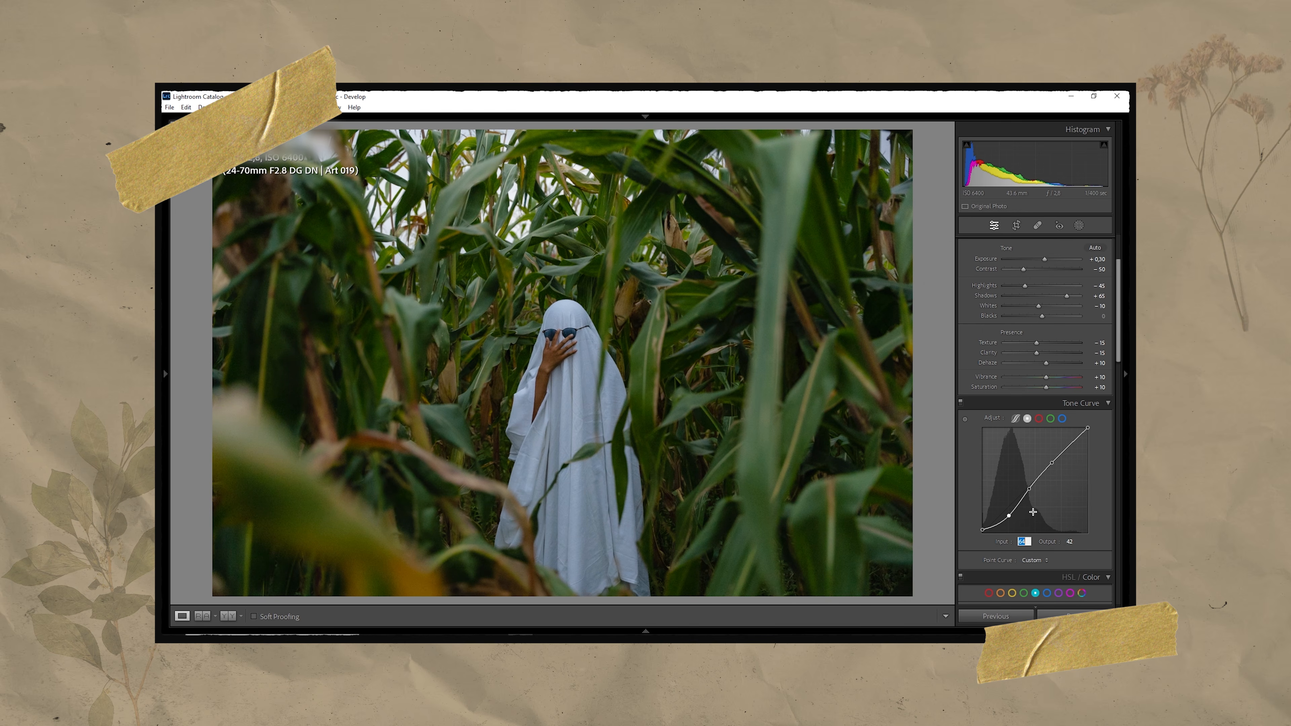
# Move the red channel curve's black point to input 6 and output 2.
pyautogui.click(1039, 419)
pyautogui.moveTo(982, 533); pyautogui.dragTo(984, 533)
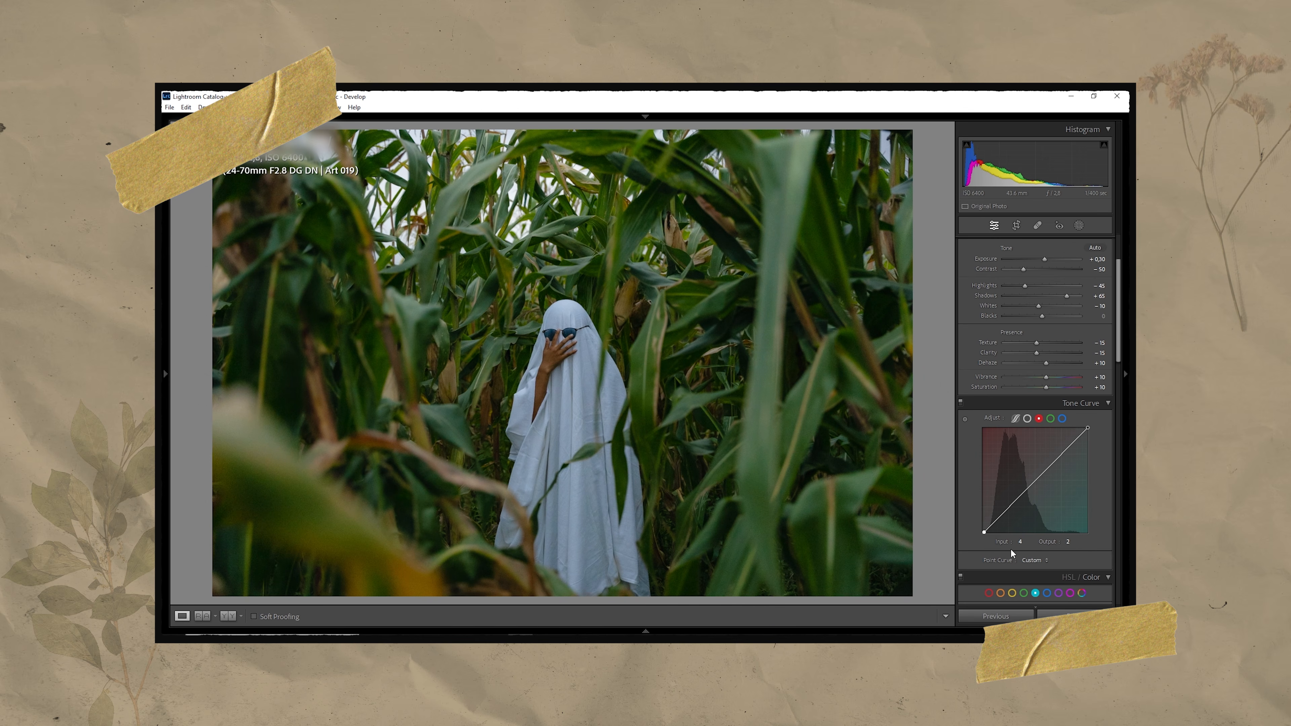
pyautogui.click(1021, 542)
pyautogui.write('6')
pyautogui.press('Return')
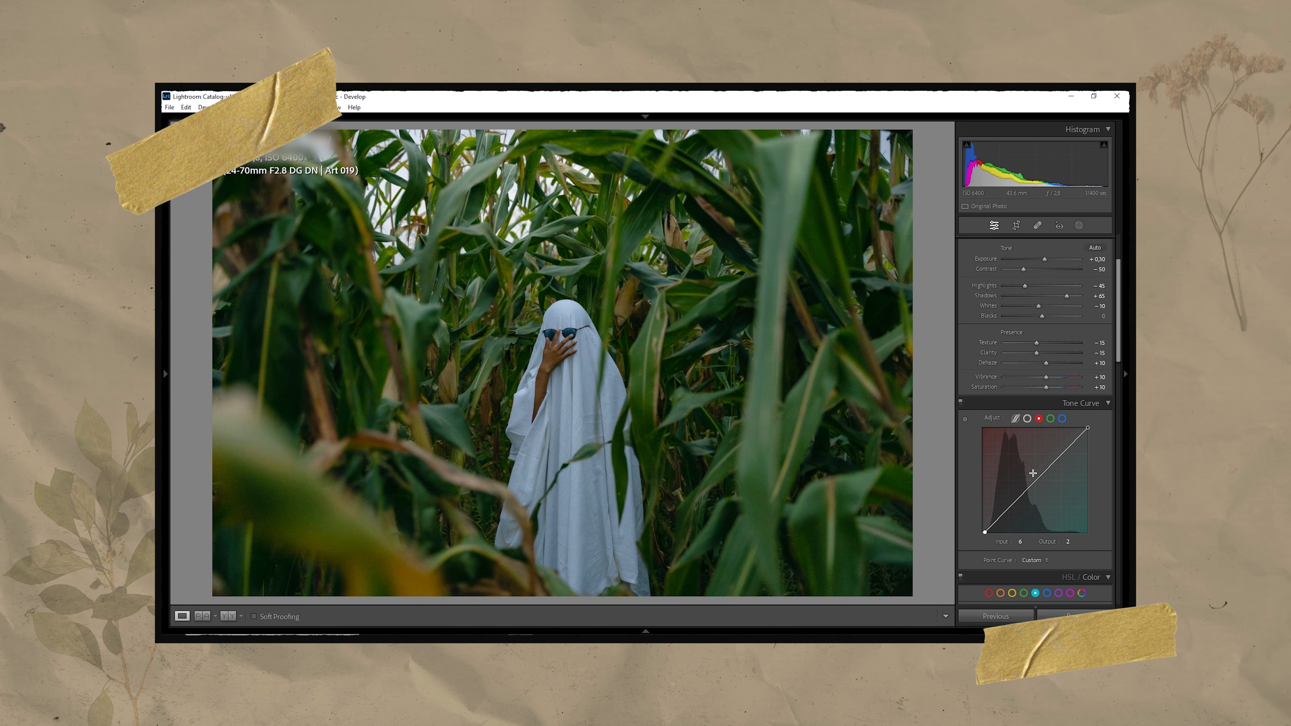
# Add a midpoint to the blue channel curve at input 127 and lower its output to 119.
pyautogui.click(1062, 418)
pyautogui.click(1036, 483)
pyautogui.click(1073, 542)
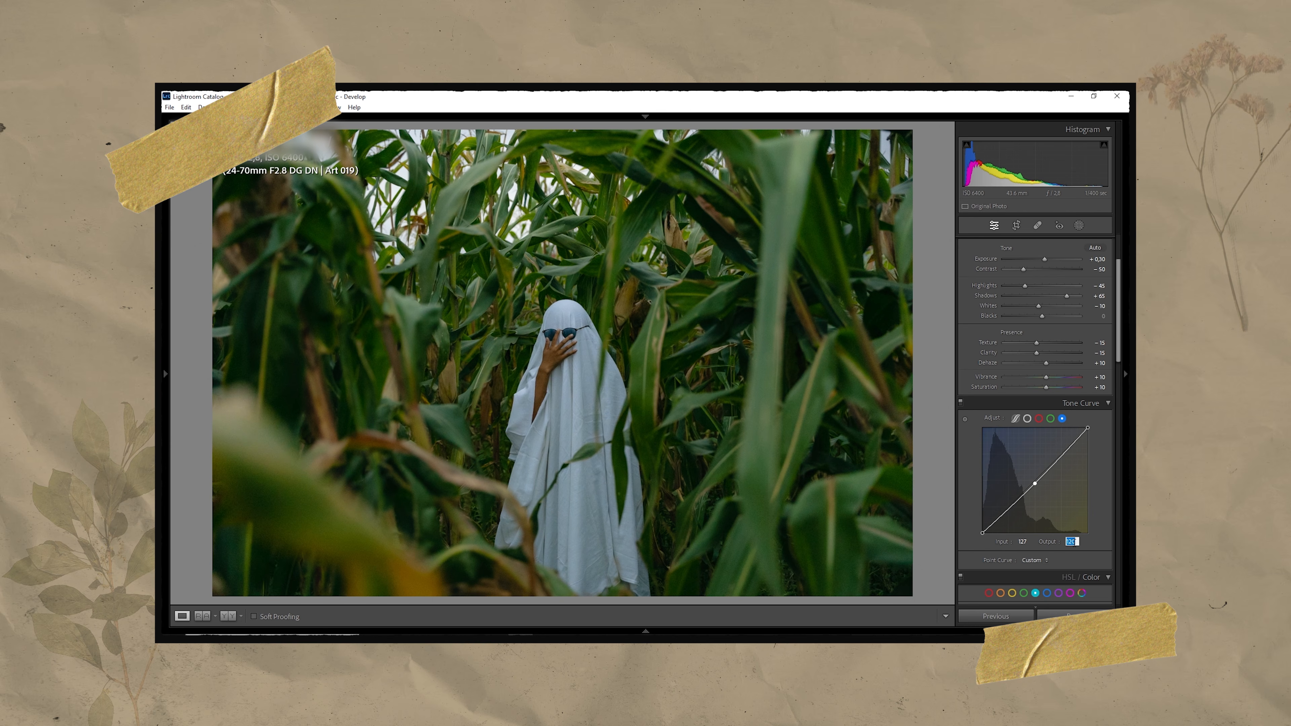
pyautogui.press('Down')
pyautogui.press('Return')
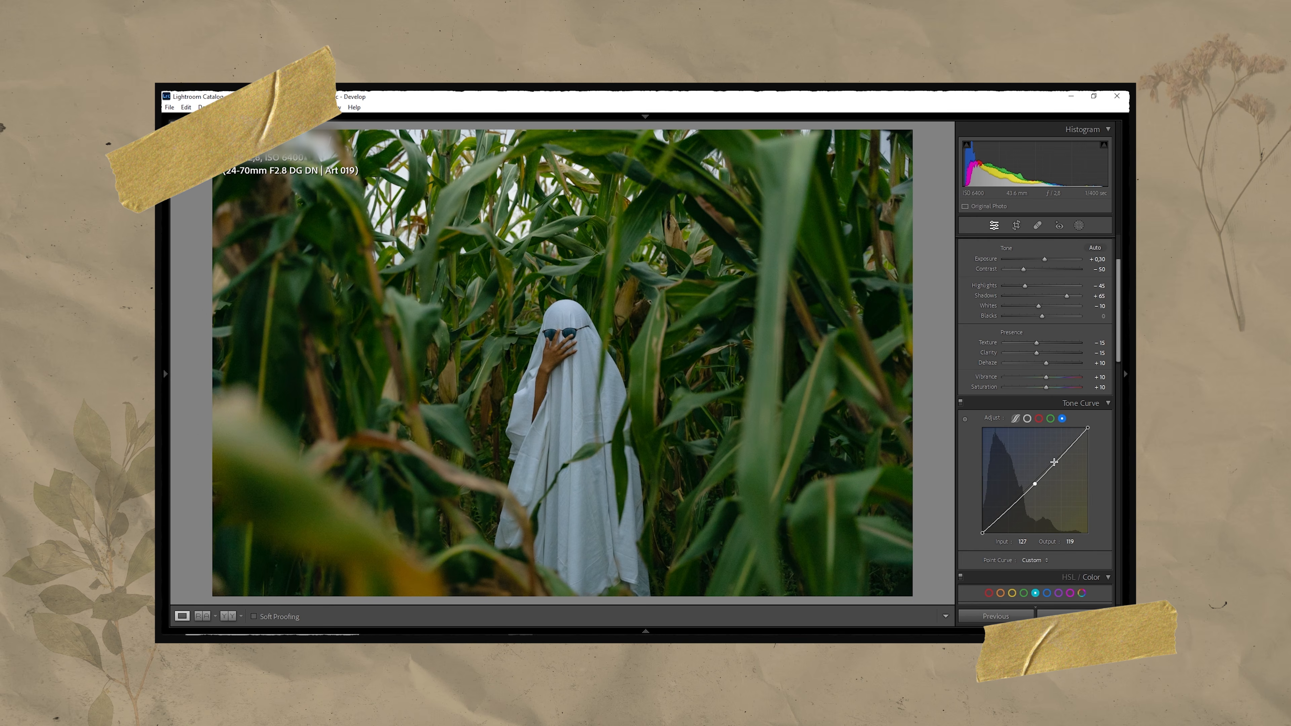
# In Calibration, set the blue primary hue to -10, lower the red primary hue and raise the green primary hue.
pyautogui.scroll(-10, 1046, 483)
pyautogui.scroll(-2, 1047, 503)
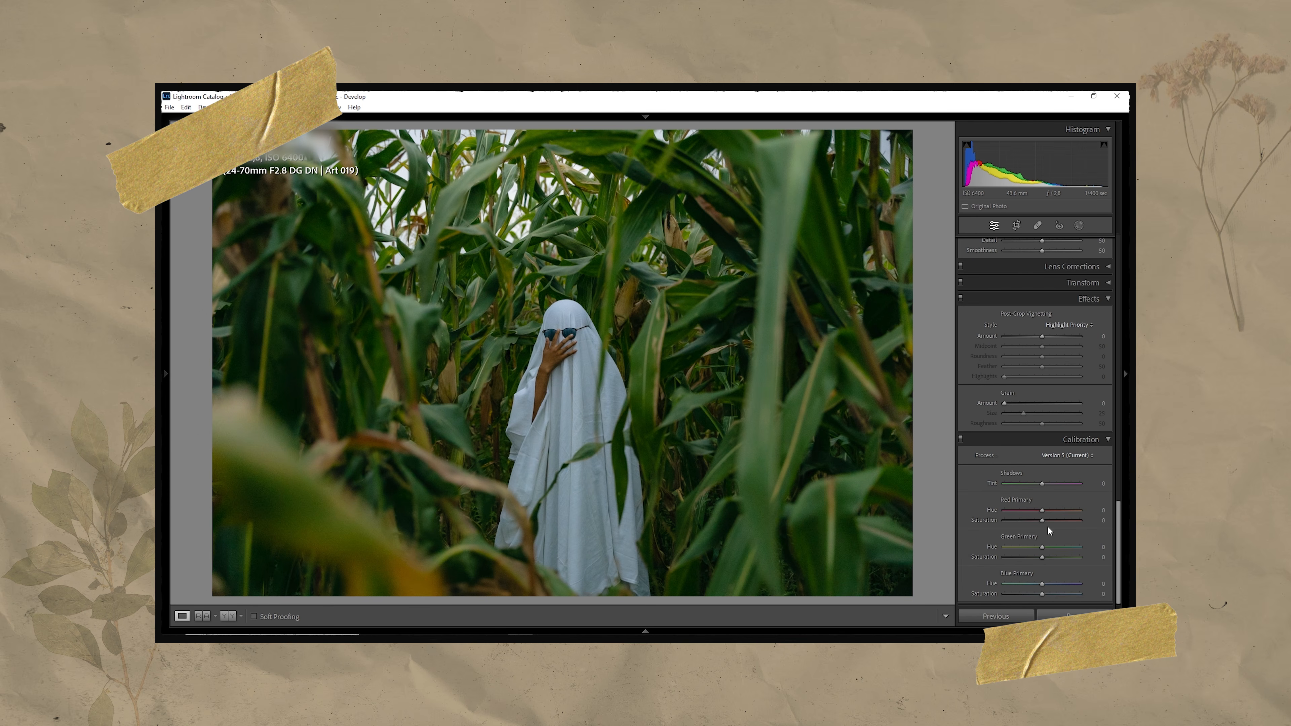
pyautogui.moveTo(1058, 586); pyautogui.dragTo(1036, 512)
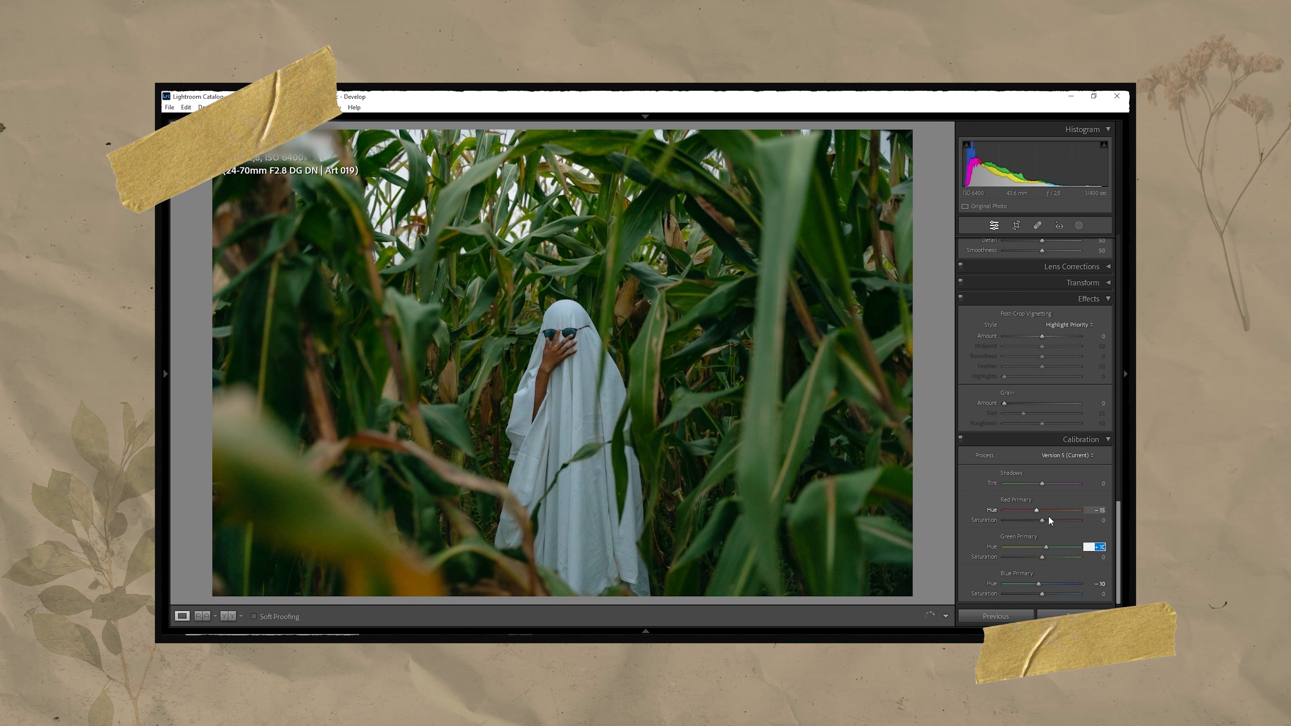
# Set the yellow hue to -5 in the colour mixer and raise the yellow saturation.
pyautogui.scroll(10, 1055, 516)
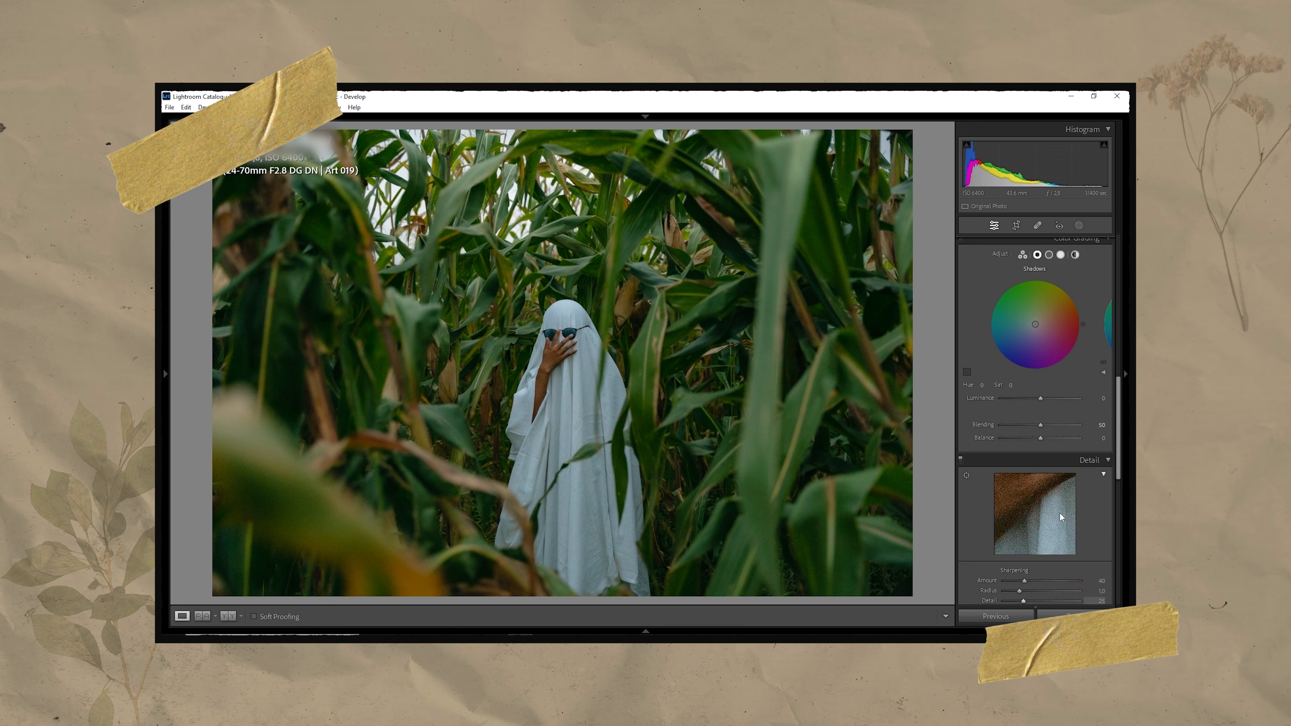
pyautogui.scroll(5, 1061, 517)
pyautogui.click(1001, 351)
pyautogui.moveTo(1096, 379); pyautogui.dragTo(1098, 379)
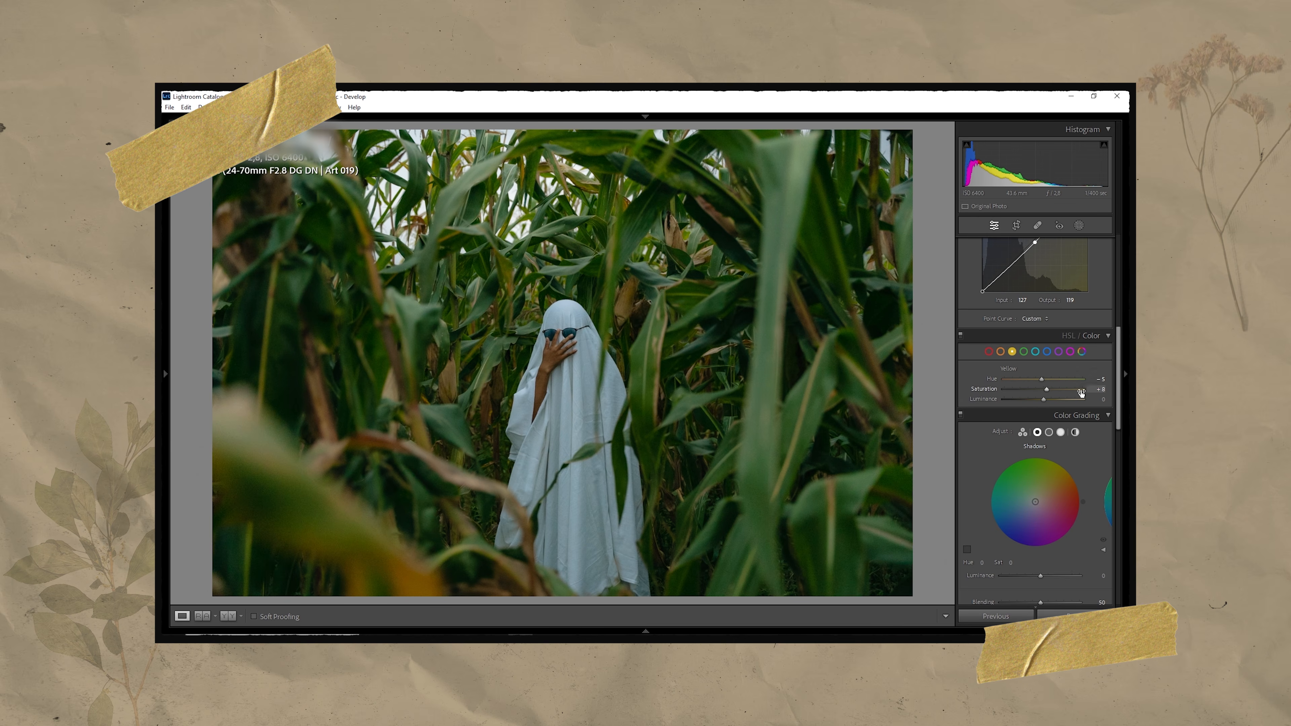
# Mute the greens with hue +20, saturation -50 and luminance -25.
pyautogui.click(1024, 352)
pyautogui.moveTo(1089, 380); pyautogui.dragTo(1093, 391)
pyautogui.press('Down')
pyautogui.press('Down')
pyautogui.press('Down')
pyautogui.press('Down')
pyautogui.press('Down')
pyautogui.press('Down')
pyautogui.press('Down')
pyautogui.press('Down')
pyautogui.press('Down')
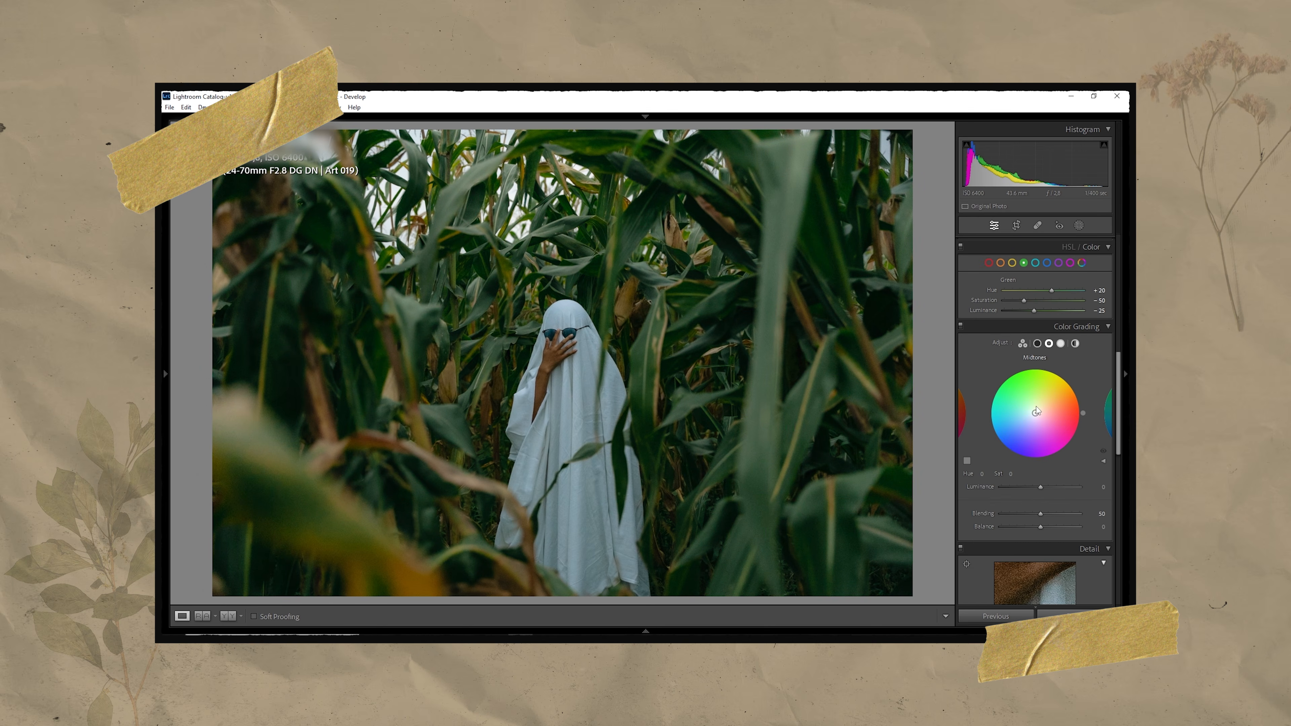
# Tint the midtones with Color Grading and give the highlights a warm hue of 25.
pyautogui.moveTo(1008, 475); pyautogui.dragTo(1015, 475)
pyautogui.click(1016, 477)
pyautogui.moveTo(1041, 405)
pyautogui.mouseDown()
pyautogui.moveTo(1055, 402)
pyautogui.moveTo(1013, 414)
pyautogui.mouseUp()
pyautogui.click(1061, 344)
pyautogui.click(984, 474)
pyautogui.write('25')
pyautogui.press('Return')
pyautogui.click(1011, 475)
# Grade the shadows with a faint cyan tint of hue 182 and saturation 6.
pyautogui.click(1038, 344)
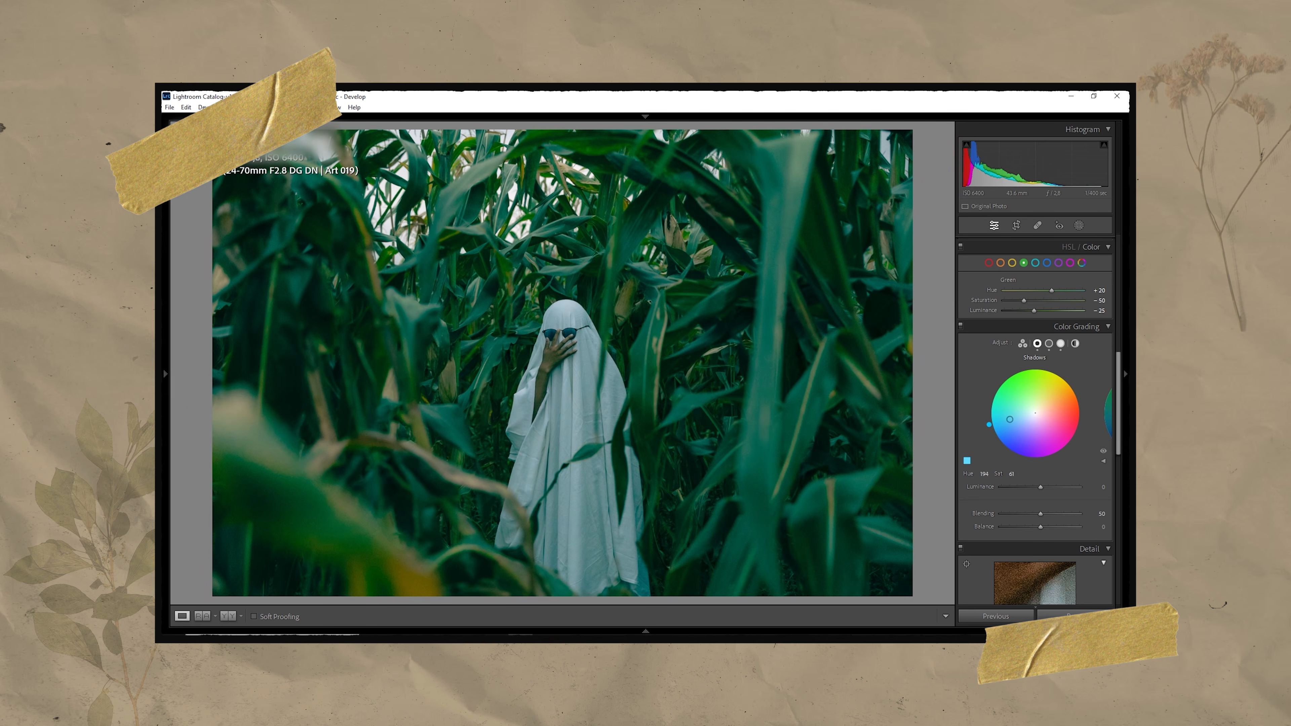
pyautogui.click(985, 475)
pyautogui.write('185')
pyautogui.press('Tab')
pyautogui.write('5')
pyautogui.press('Return')
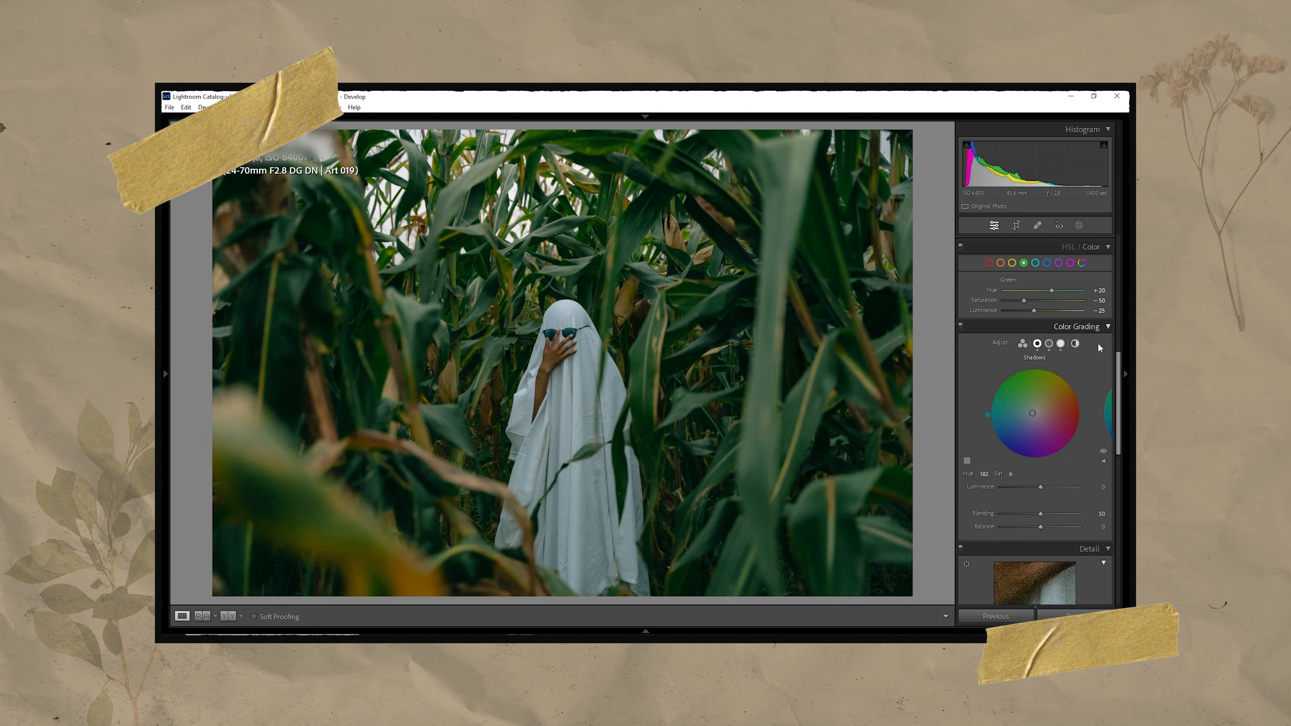
# Darken the right side with a linear gradient mask reaching toward the ghost, at exposure -0.5.
pyautogui.scroll(10, 1098, 349)
pyautogui.click(1078, 226)
pyautogui.click(1002, 318)
pyautogui.moveTo(892, 344); pyautogui.dragTo(569, 344)
pyautogui.click(1095, 315)
pyautogui.write('-0,5')
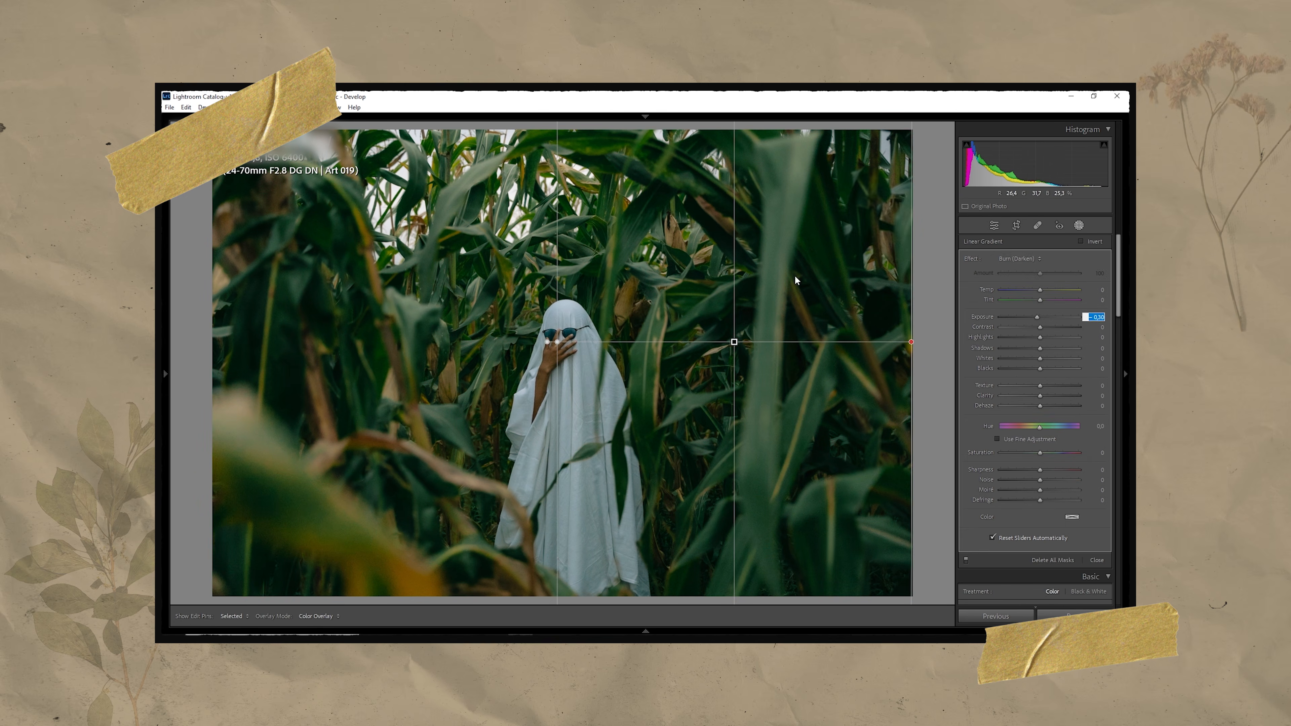
# Darken the left side with a linear gradient at exposure -0.3 and add another rising from the bottom edge.
pyautogui.click(795, 280)
pyautogui.moveTo(213, 354); pyautogui.dragTo(563, 354)
pyautogui.click(1097, 317)
pyautogui.write('-0,3')
pyautogui.click(882, 188)
pyautogui.click(900, 295)
pyautogui.moveTo(604, 596); pyautogui.dragTo(603, 370)
# Brighten the ghost figure with a new radial gradient mask at exposure 0.1 and finish masking.
pyautogui.click(881, 187)
pyautogui.click(917, 308)
pyautogui.moveTo(545, 222)
pyautogui.mouseDown()
pyautogui.moveTo(649, 444)
pyautogui.moveTo(563, 351)
pyautogui.mouseUp()
pyautogui.click(1099, 333)
pyautogui.write('0,1')
pyautogui.click(1097, 422)
pyautogui.press('Up')
pyautogui.press('Up')
pyautogui.press('Up')
pyautogui.press('Return')
pyautogui.click(1078, 225)
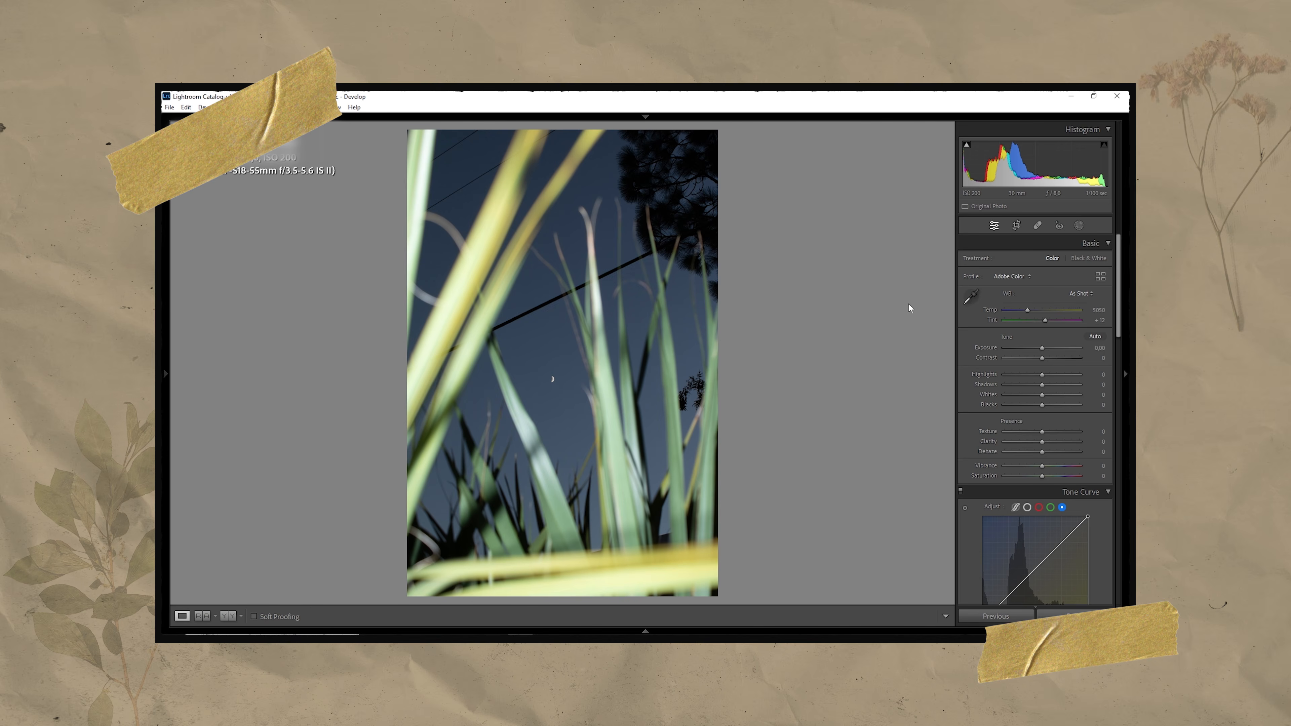
# Warm the grass photo's white balance to a temperature of 5600 and a tint of +9.
pyautogui.click(1097, 310)
pyautogui.press('Up')
pyautogui.press('Up')
pyautogui.press('Up')
pyautogui.click(1090, 320)
pyautogui.press('Down')
pyautogui.press('Down')
pyautogui.press('Down')
pyautogui.press('Up')
# Set the exposure to -0.20 and the contrast to -50.
pyautogui.click(1092, 348)
pyautogui.press('Down')
pyautogui.press('Down')
pyautogui.moveTo(1042, 358); pyautogui.dragTo(1018, 374)
pyautogui.click(1096, 359)
# Set the highlights to -60 and raise the shadows.
pyautogui.click(1087, 374)
pyautogui.press('Up')
pyautogui.press('Up')
pyautogui.press('Up')
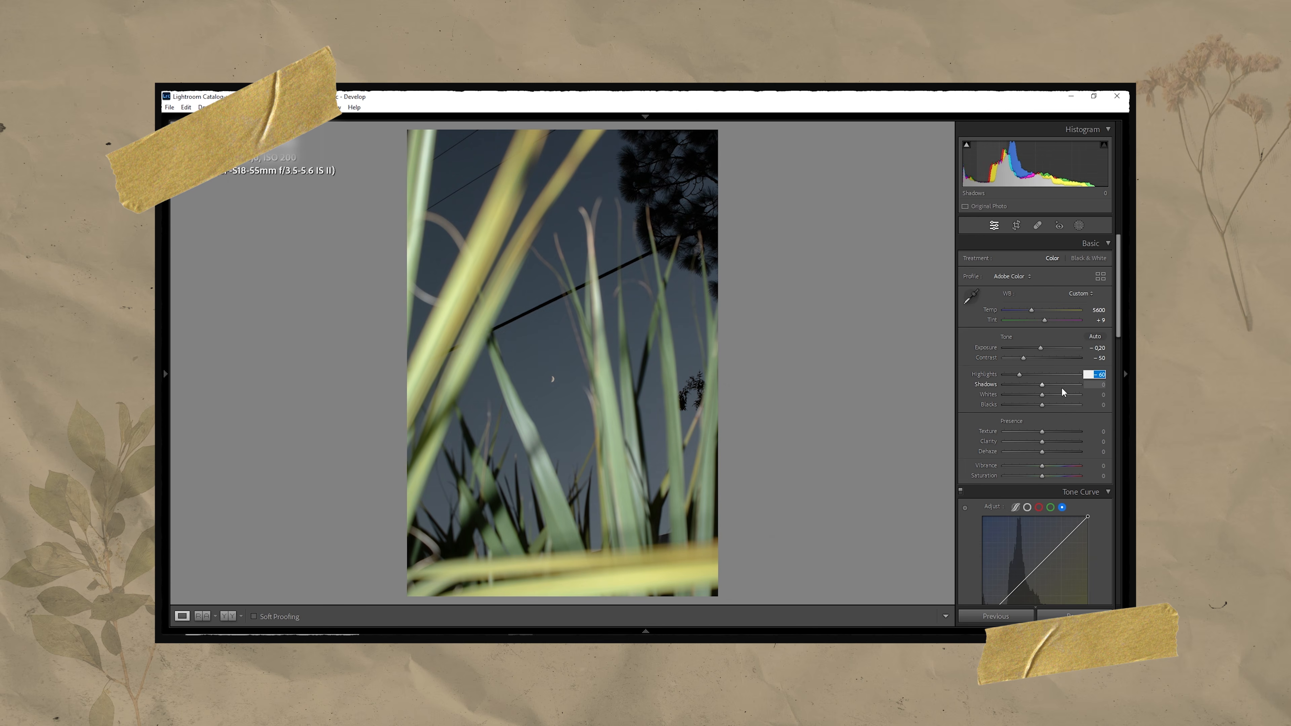
pyautogui.click(1061, 385)
pyautogui.click(1087, 385)
pyautogui.press('Down')
pyautogui.press('Down')
pyautogui.press('Down')
pyautogui.press('Down')
pyautogui.press('Down')
pyautogui.press('Return')
# Set texture and clarity to -15, dehaze to +15, and vibrance and saturation to +10.
pyautogui.moveTo(1096, 441); pyautogui.dragTo(1090, 442)
pyautogui.moveTo(1096, 432); pyautogui.dragTo(1094, 452)
pyautogui.scroll(-2, 1094, 451)
pyautogui.moveTo(1090, 388); pyautogui.dragTo(1096, 380)
pyautogui.scroll(-2, 1067, 356)
# Add anchor points in the shadows and highlights of the RGB point curve and nudge the red curve's black point.
pyautogui.click(1028, 329)
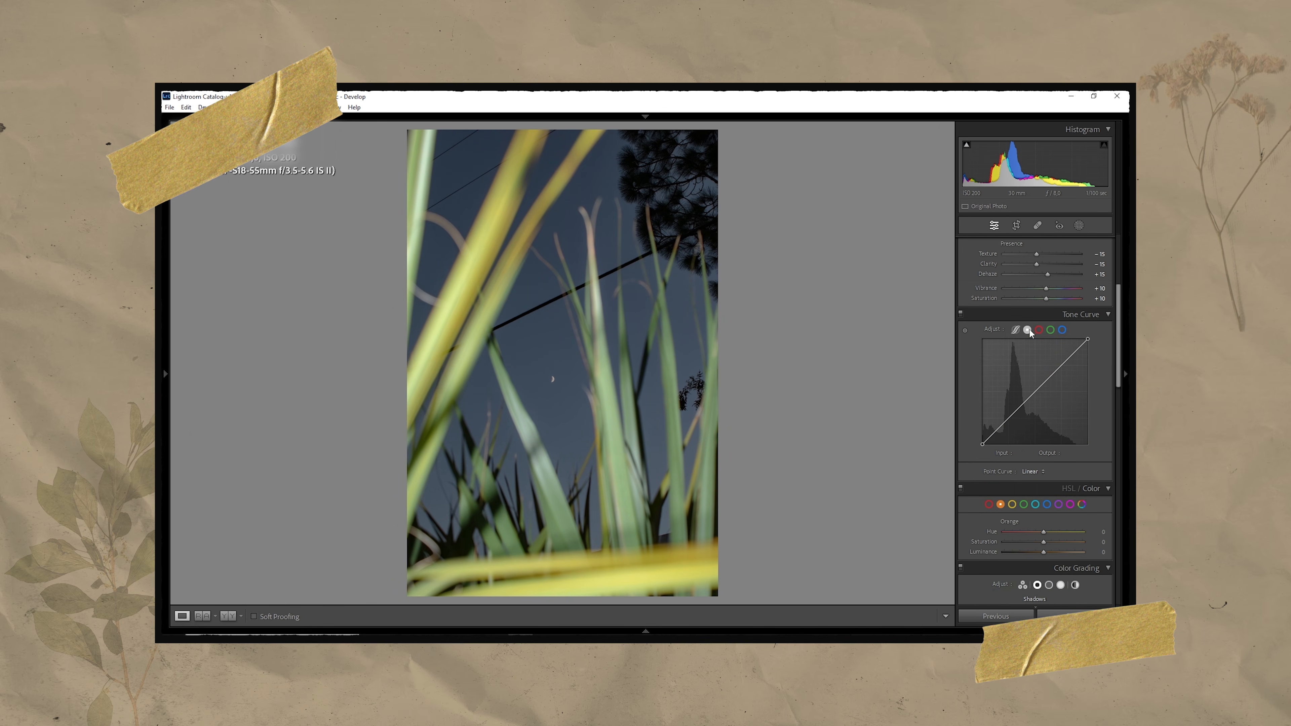
pyautogui.moveTo(1008, 417); pyautogui.dragTo(1010, 420)
pyautogui.click(1071, 453)
pyautogui.moveTo(1048, 378); pyautogui.dragTo(1047, 377)
pyautogui.click(1010, 420)
pyautogui.click(1023, 454)
pyautogui.moveTo(1072, 453); pyautogui.dragTo(1069, 453)
pyautogui.scroll(-2, 1070, 429)
pyautogui.scroll(2, 1070, 428)
pyautogui.click(1039, 330)
pyautogui.moveTo(982, 444); pyautogui.dragTo(984, 444)
# Add a midpoint to the blue curve and lower its input and output values.
pyautogui.click(1062, 331)
pyautogui.click(1038, 391)
pyautogui.click(1023, 453)
pyautogui.press('Down')
pyautogui.press('Down')
pyautogui.press('Down')
pyautogui.press('Down')
pyautogui.press('Down')
pyautogui.press('Down')
pyautogui.click(1072, 453)
pyautogui.press('Down')
pyautogui.press('Down')
pyautogui.press('Down')
pyautogui.press('Down')
pyautogui.press('Down')
pyautogui.press('Down')
pyautogui.press('Down')
pyautogui.press('Down')
# Calibrate the red and blue primary hues to -10 and shift the green primary hue in the positive direction.
pyautogui.scroll(-10, 1061, 491)
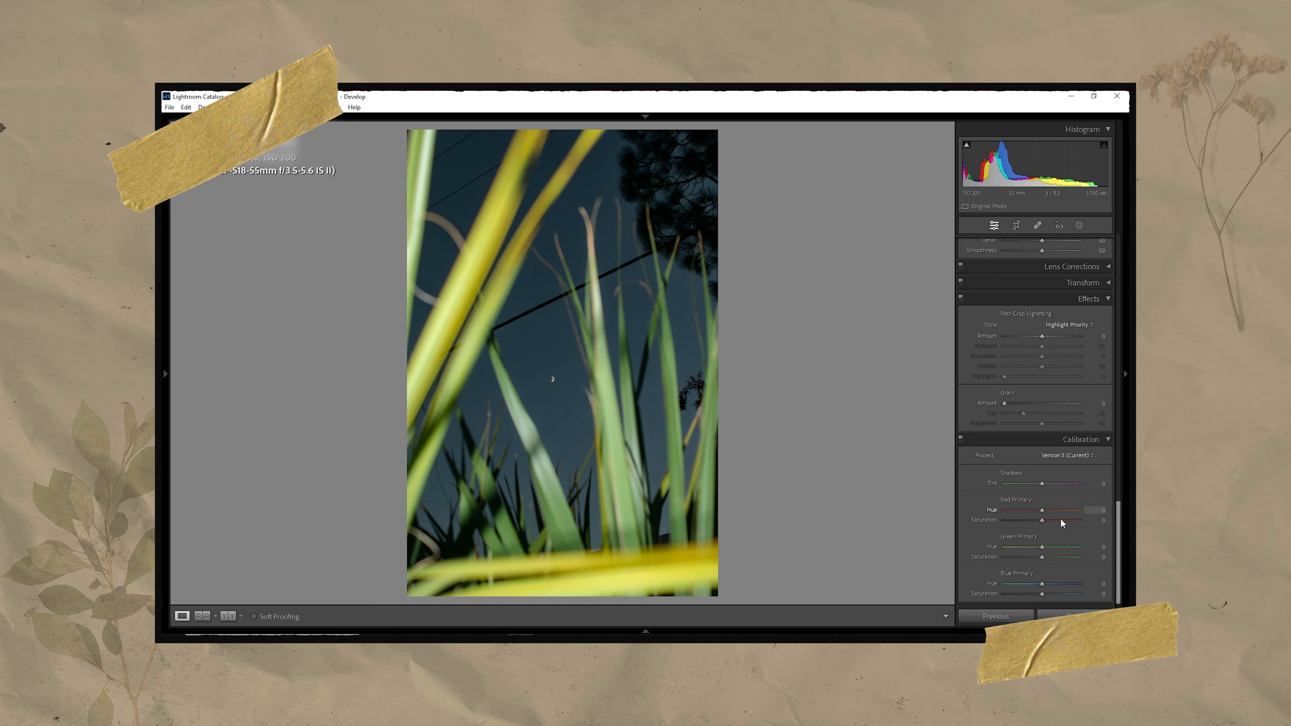
pyautogui.press('Down')
pyautogui.press('Down')
pyautogui.press('Down')
pyautogui.press('Up')
pyautogui.press('Up')
pyautogui.press('Up')
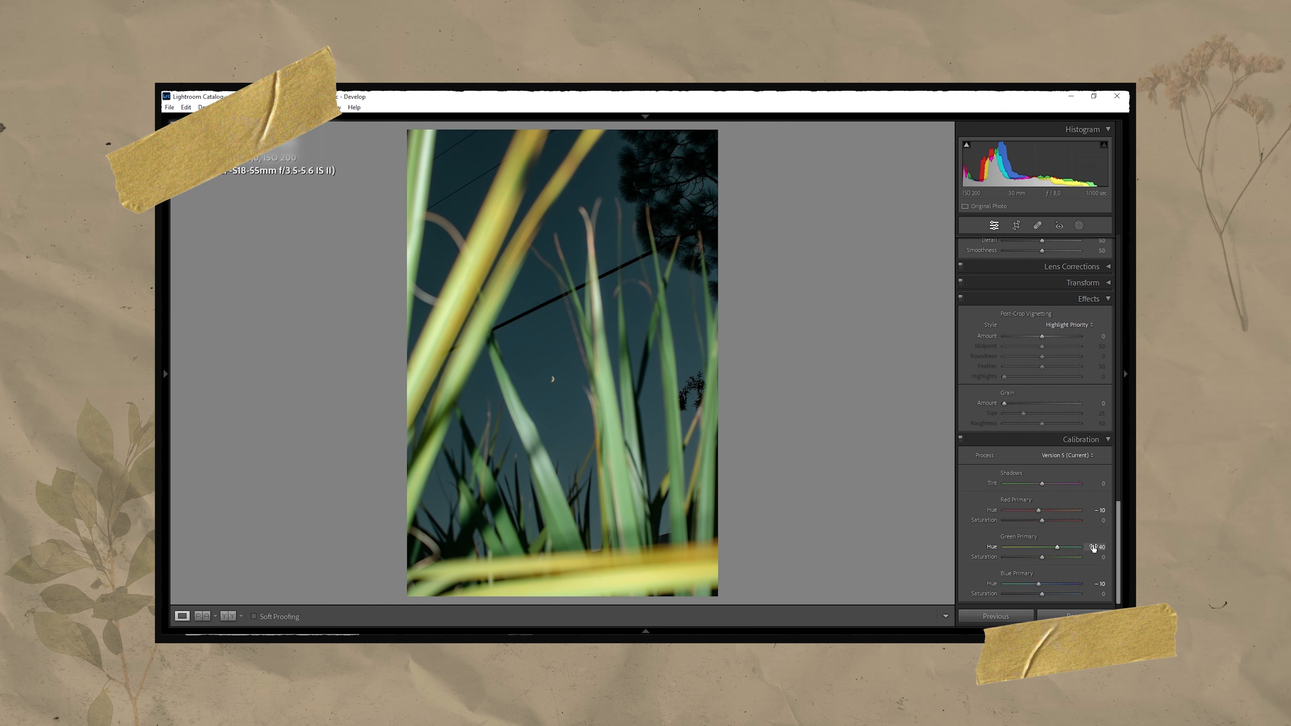
# Grade the midtones with hue 25 and saturation 16 and give the highlights a faint warm tint.
pyautogui.scroll(10, 1068, 550)
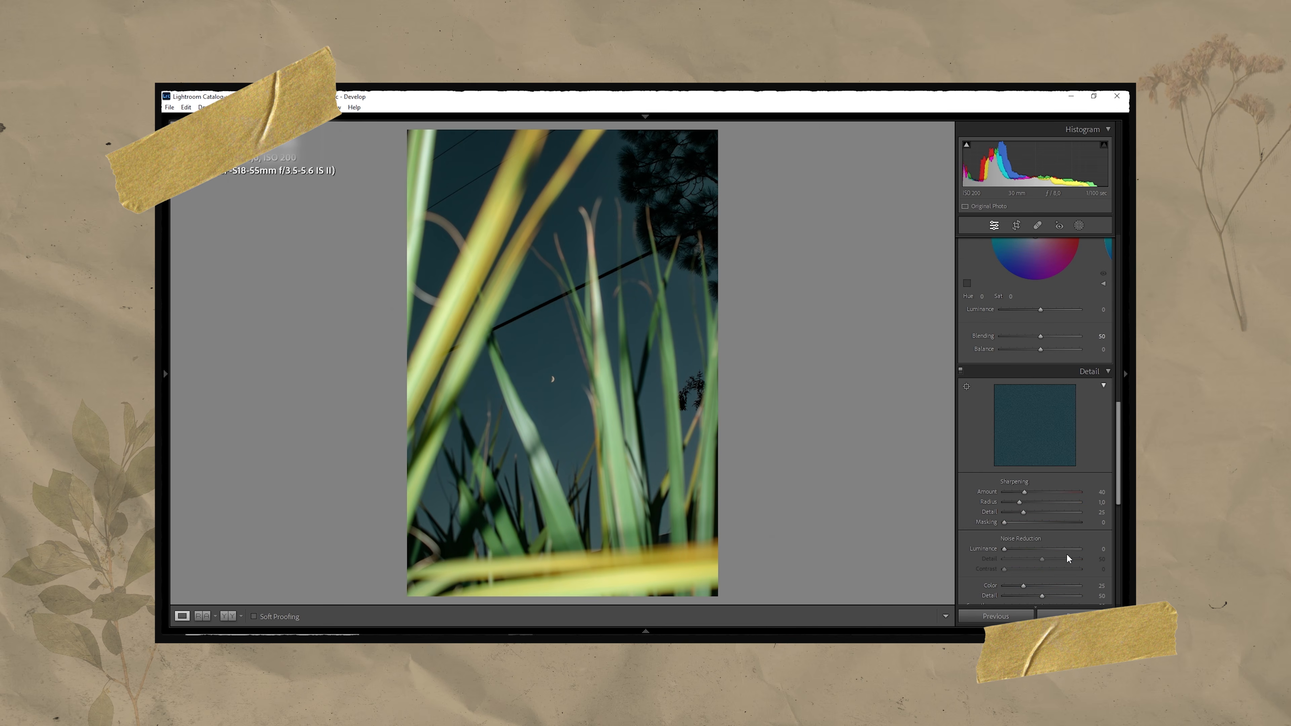
pyautogui.click(1050, 343)
pyautogui.write('25')
pyautogui.press('Tab')
pyautogui.write('16')
pyautogui.click(1061, 344)
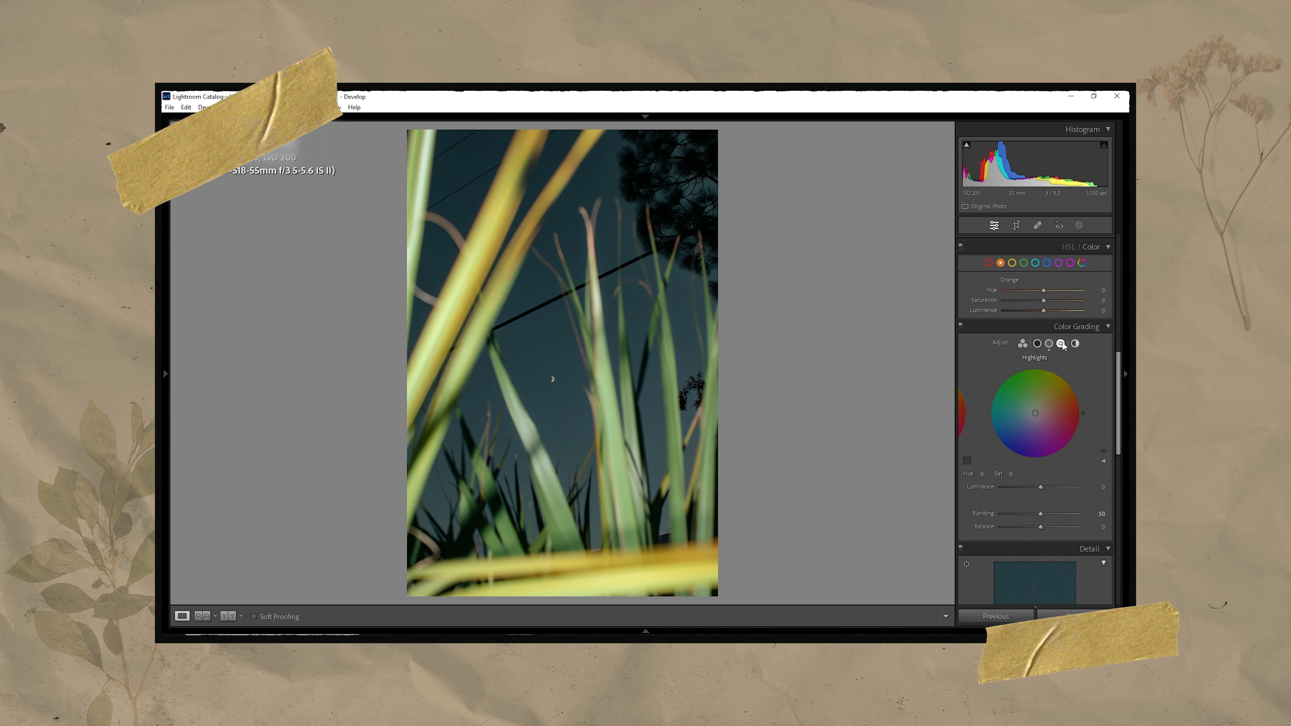
pyautogui.moveTo(1012, 475); pyautogui.dragTo(971, 474)
pyautogui.moveTo(1040, 409)
pyautogui.mouseDown()
pyautogui.moveTo(1016, 447)
pyautogui.moveTo(1048, 404)
pyautogui.mouseUp()
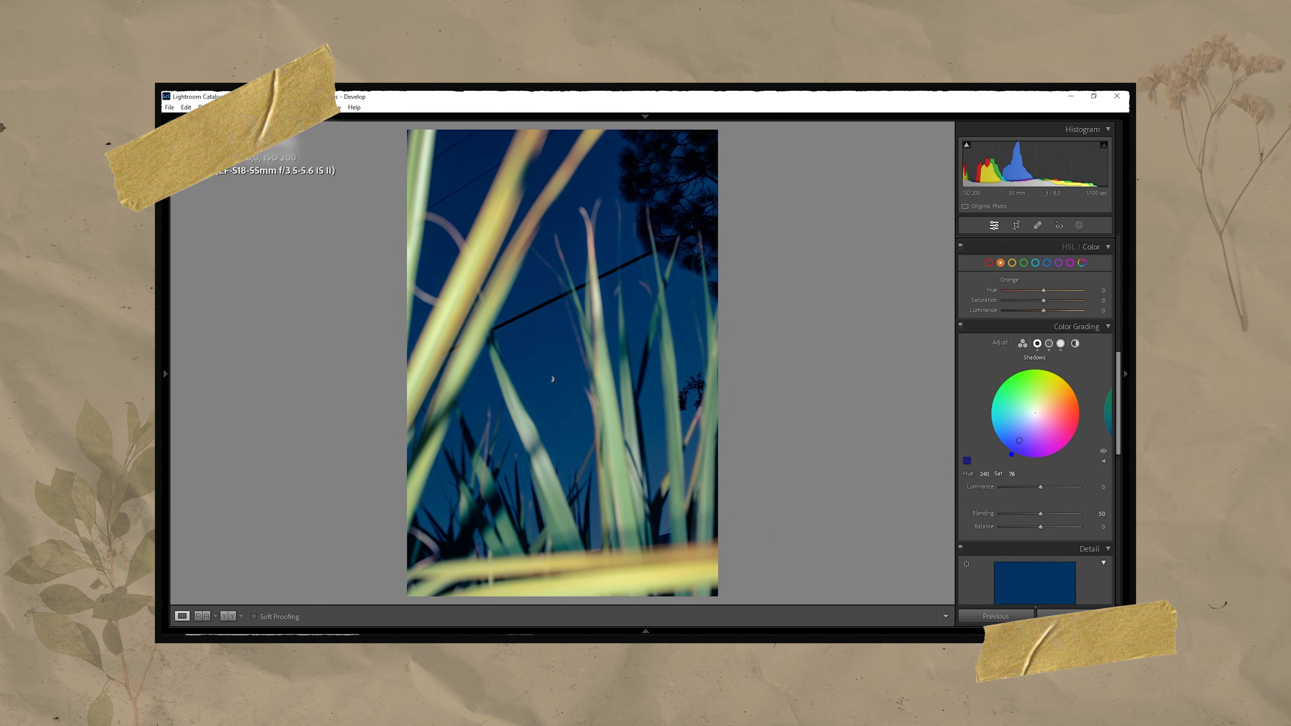
# Grade the shadows blue with hue 240 and saturation 20.
pyautogui.click(1013, 473)
pyautogui.write('20')
pyautogui.press('Return')
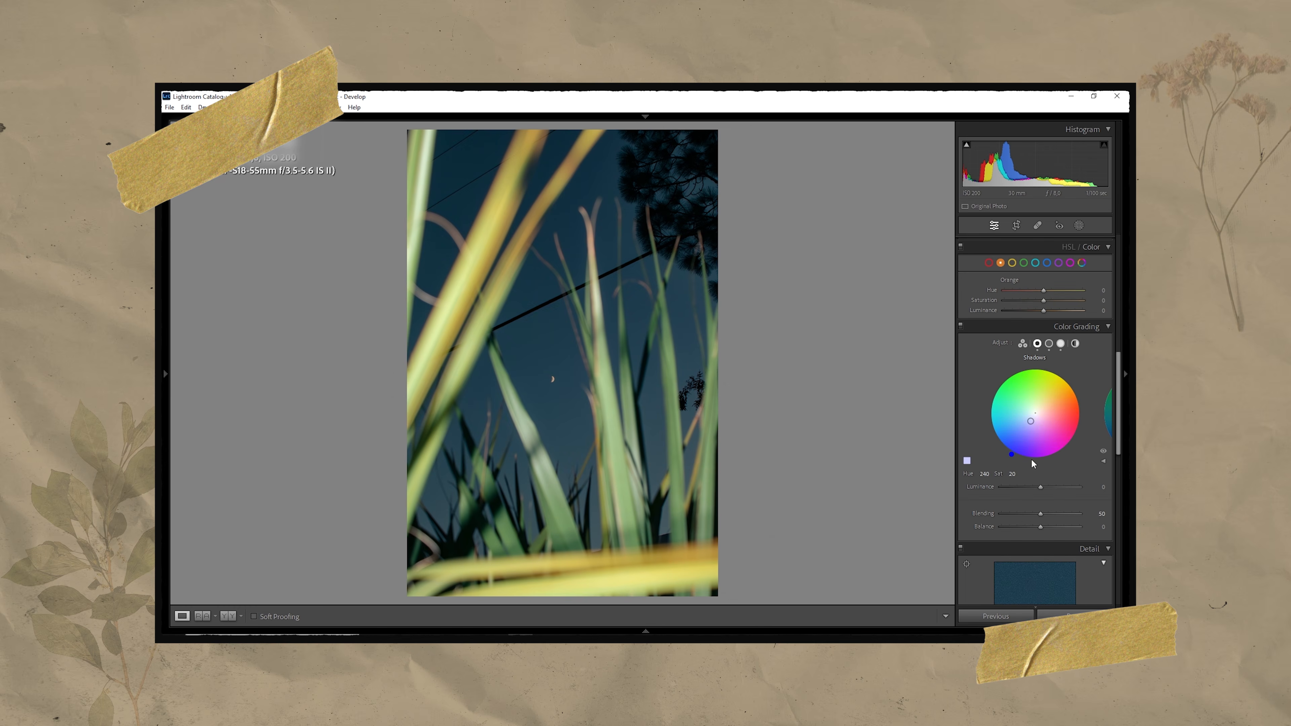
# Raise the sharpening amount and set the grain amount to 10.
pyautogui.scroll(-10, 1098, 391)
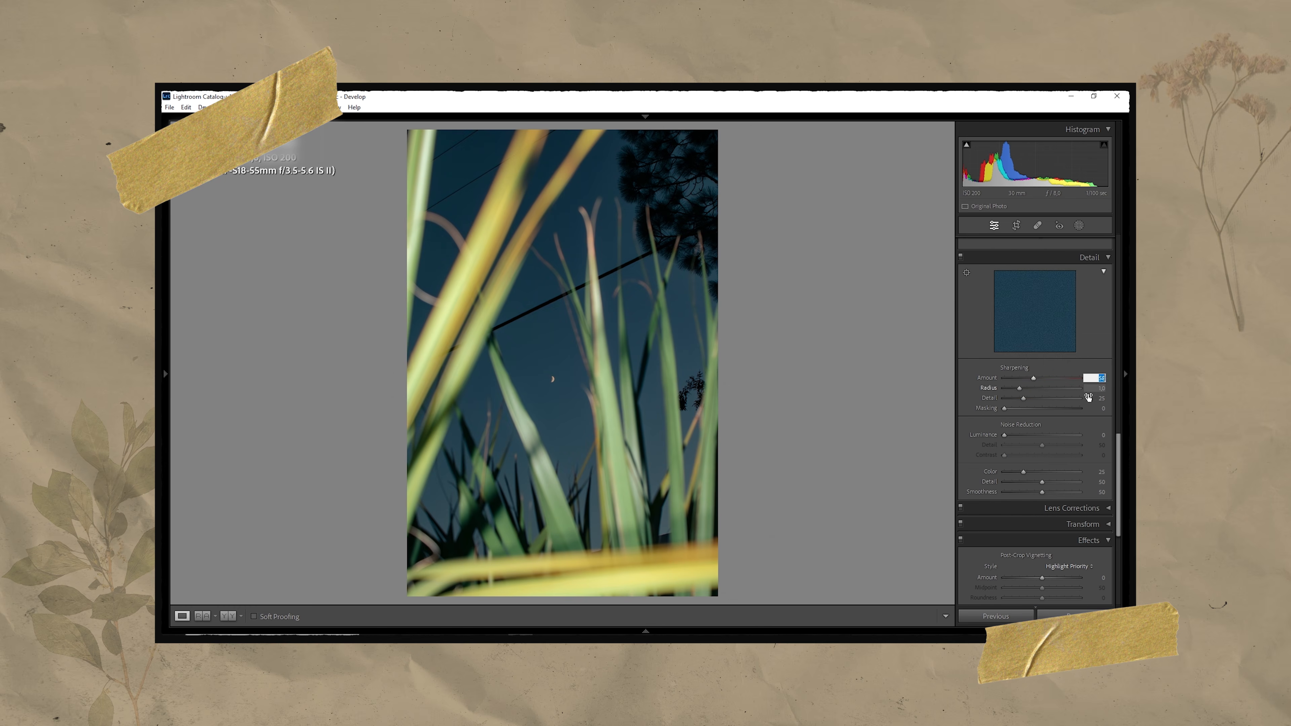
pyautogui.scroll(-5, 1095, 387)
pyautogui.click(1093, 404)
pyautogui.write('10')
pyautogui.press('Return')
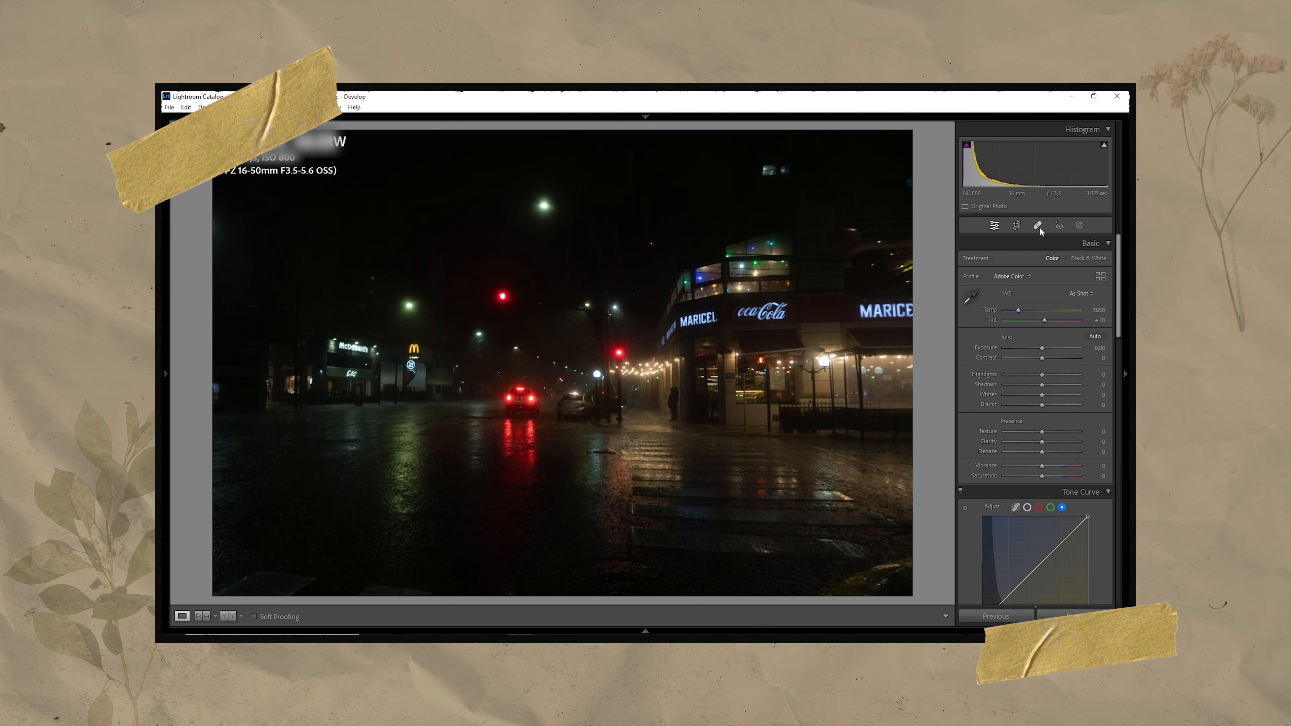
# Start cropping the rainy night street photo at a 1 x 2.35 aspect ratio.
pyautogui.click(1017, 226)
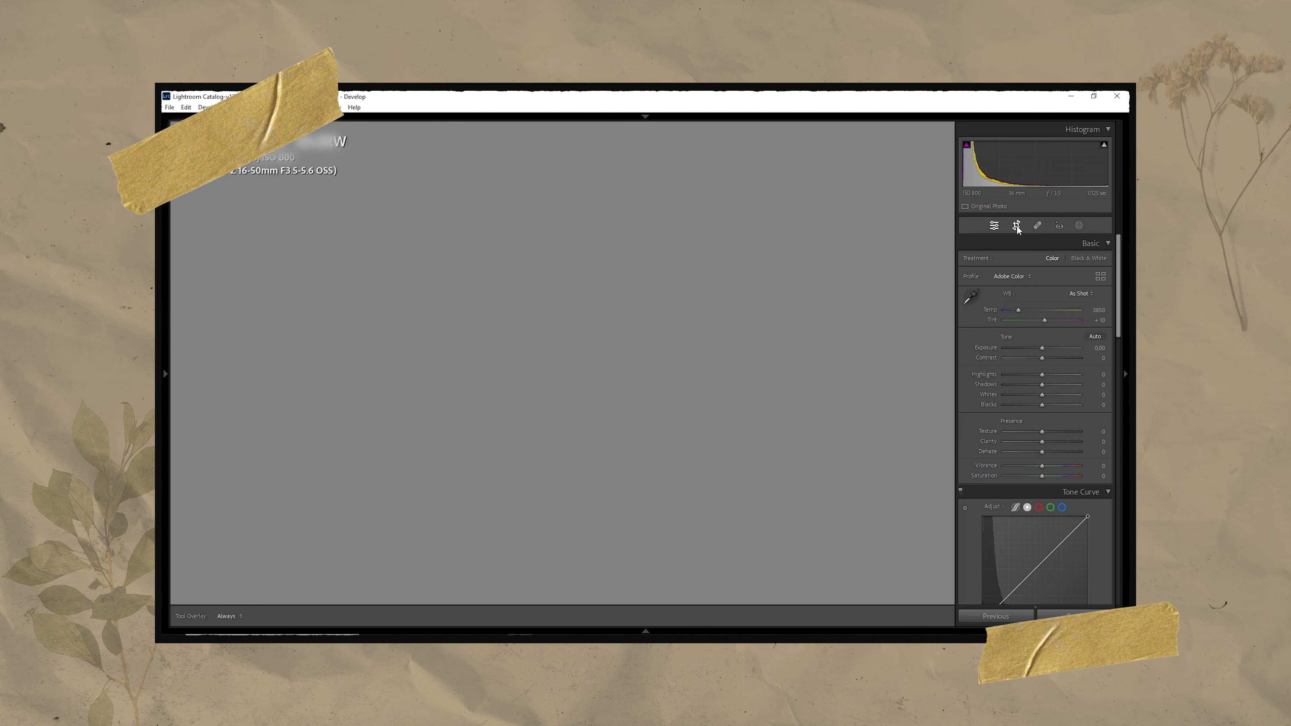
pyautogui.click(1078, 261)
pyautogui.click(1013, 434)
# Set the street photo's exposure to +0.50 and its contrast to -50.
pyautogui.click(1100, 447)
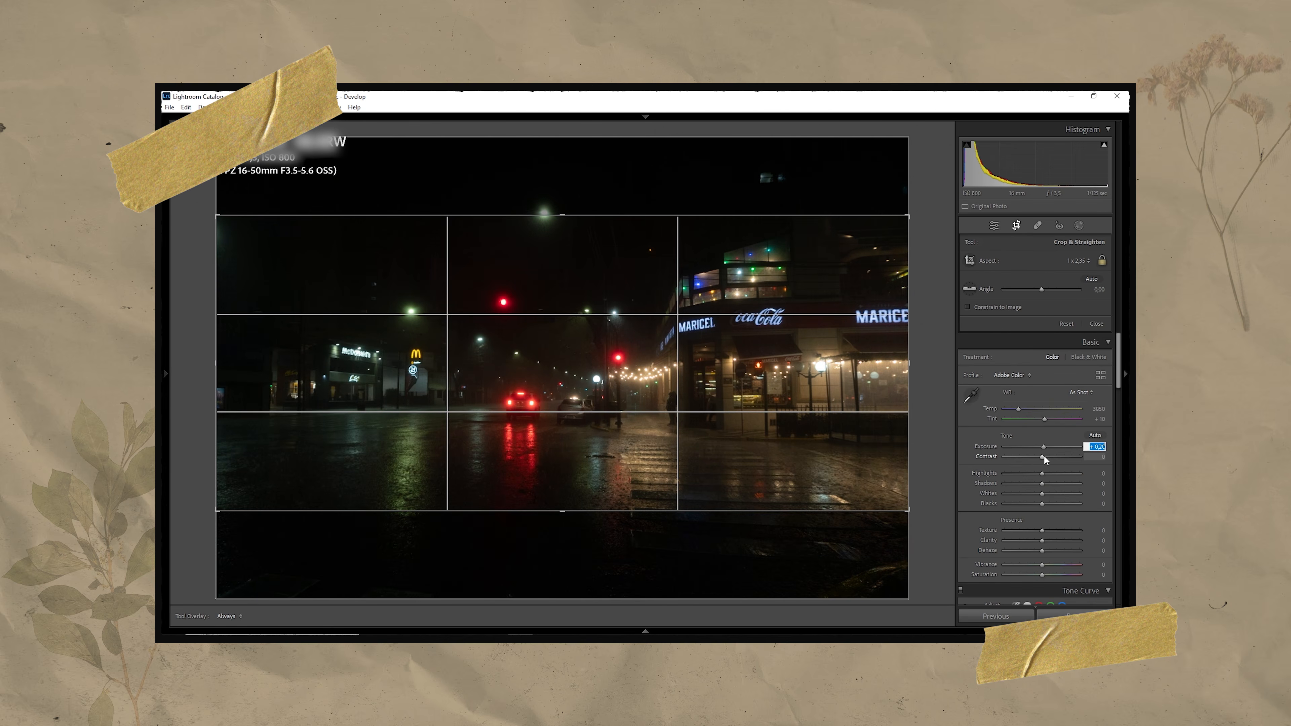
pyautogui.write('0,50')
pyautogui.moveTo(1042, 457); pyautogui.dragTo(1023, 457)
pyautogui.click(1099, 457)
pyautogui.write('-50')
pyautogui.press('Return')
# Shift the photo slightly down in the crop frame, raise exposure to +2.87, straighten to an angle of -0.40 and apply the crop.
pyautogui.moveTo(560, 366); pyautogui.dragTo(560, 380)
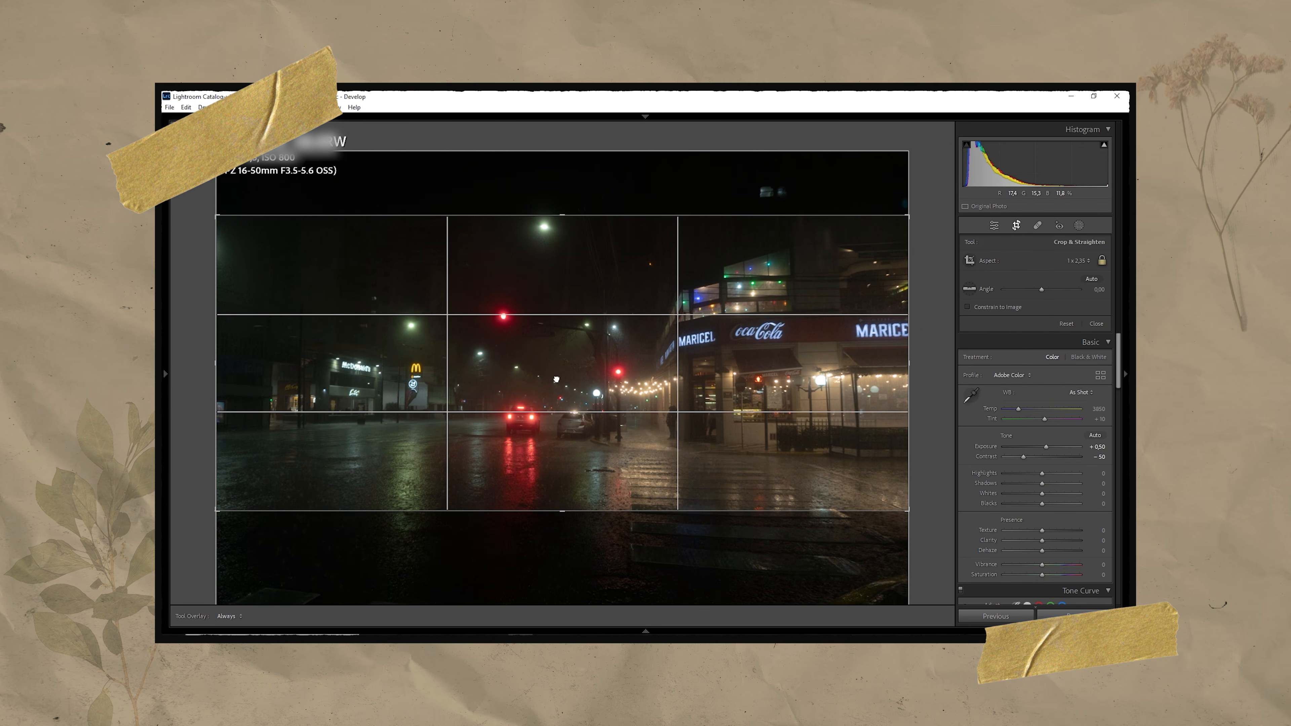
pyautogui.moveTo(1046, 447); pyautogui.dragTo(1064, 448)
pyautogui.moveTo(495, 380); pyautogui.dragTo(495, 377)
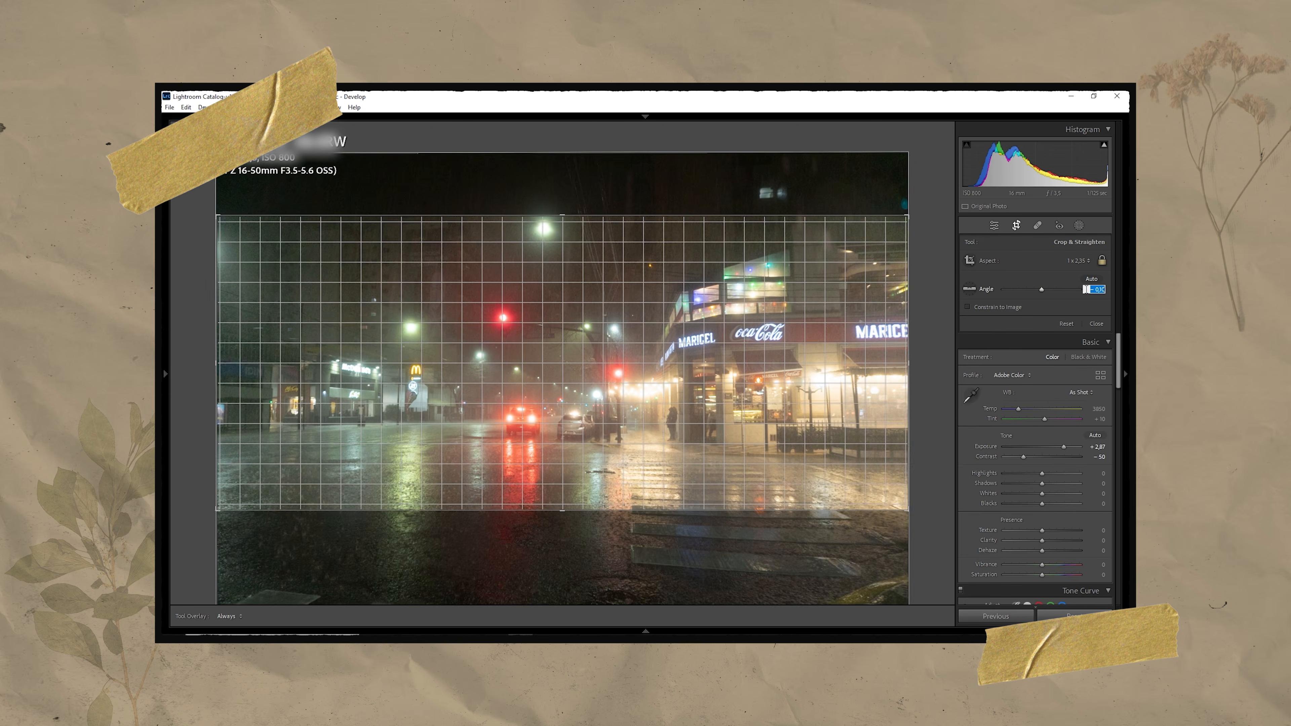
pyautogui.press('Down')
pyautogui.press('Down')
pyautogui.press('Down')
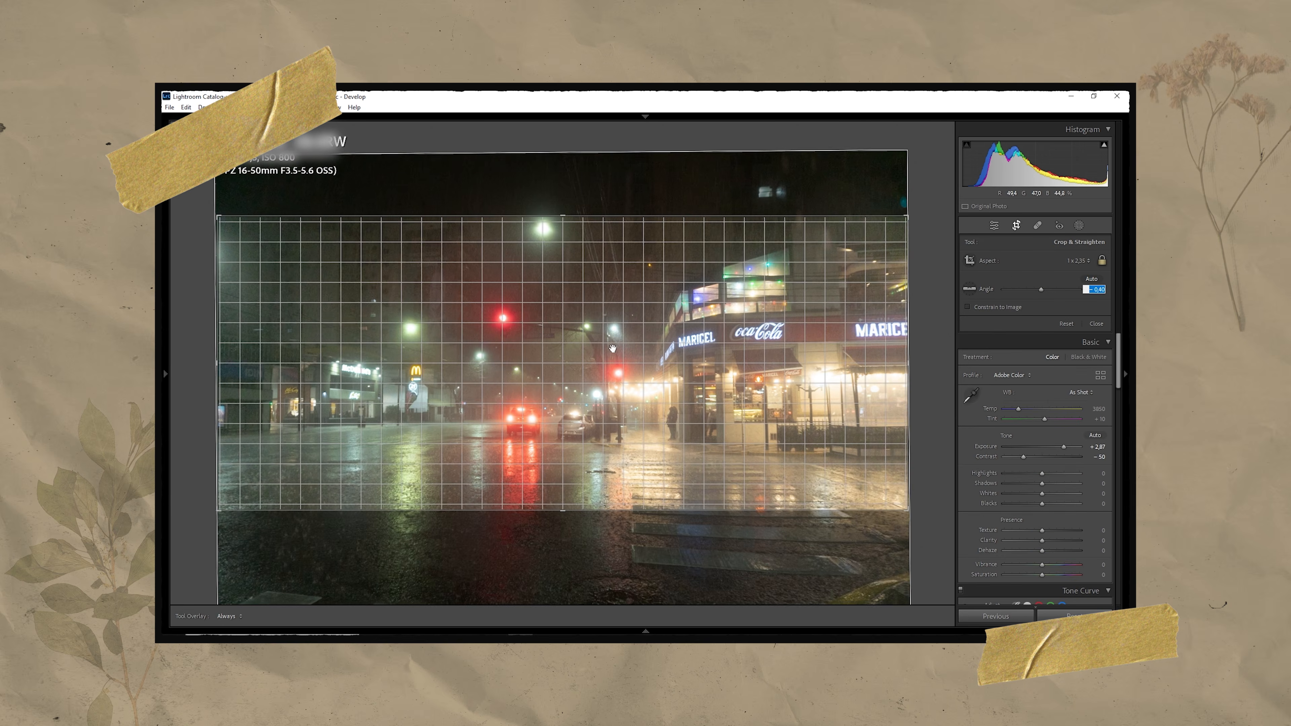
pyautogui.press('Return')
pyautogui.press('Return')
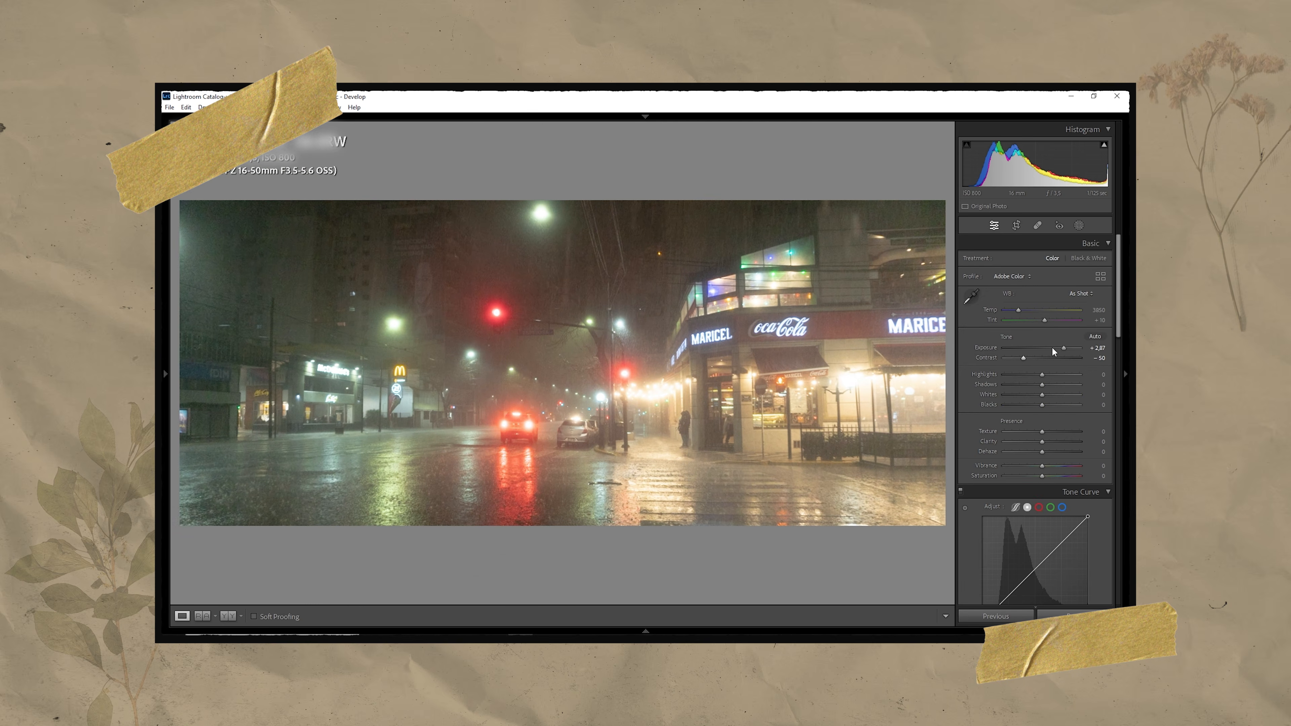
# Reset the exposure and raise it to about +1.00.
pyautogui.doubleClick(1063, 348)
pyautogui.click(1095, 348)
pyautogui.press('Up')
pyautogui.press('Up')
pyautogui.press('Up')
pyautogui.press('Up')
pyautogui.press('Up')
pyautogui.press('Up')
pyautogui.press('Up')
pyautogui.press('Up')
pyautogui.press('Up')
pyautogui.press('Up')
pyautogui.press('Up')
pyautogui.press('Up')
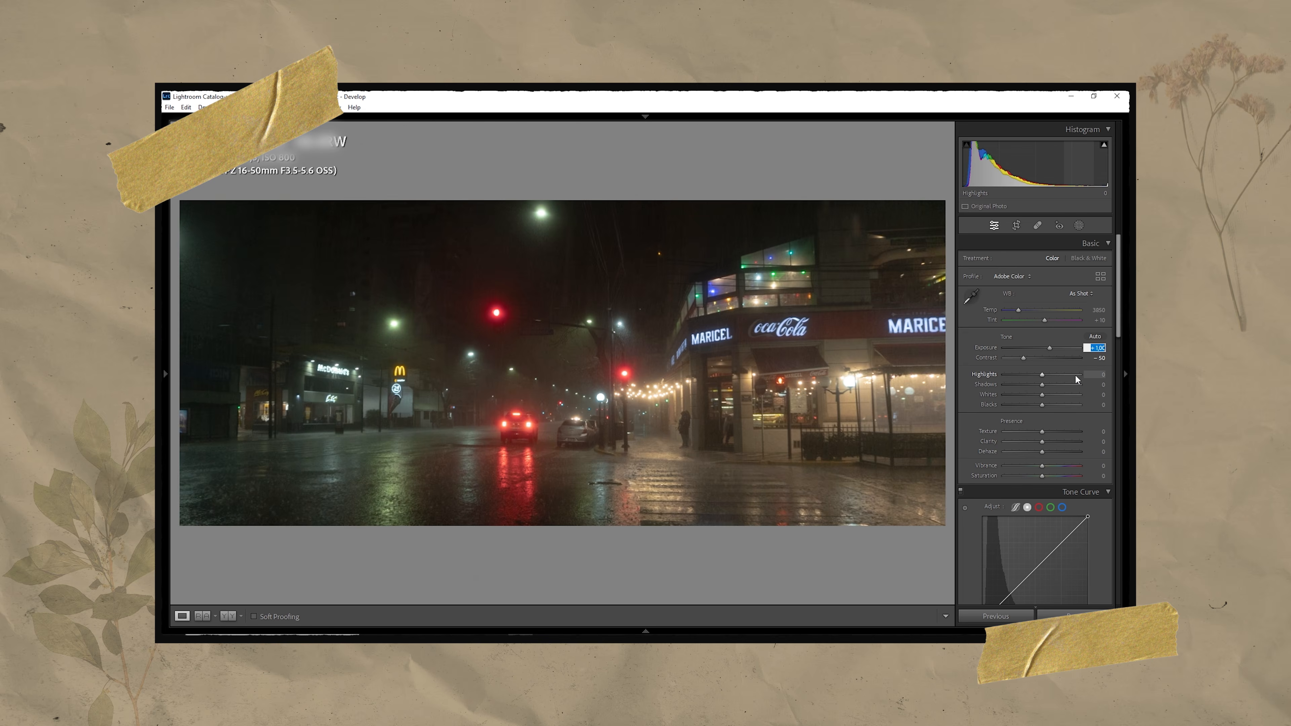
# Lower the highlights and raise the shadows of the street photo.
pyautogui.moveTo(1042, 375); pyautogui.dragTo(1024, 375)
pyautogui.click(1091, 375)
pyautogui.click(1059, 385)
pyautogui.click(1096, 385)
pyautogui.press('Return')
# Set texture and clarity to -20, dehaze to -40, and vibrance and saturation to +10.
pyautogui.moveTo(1097, 413); pyautogui.dragTo(1084, 434)
pyautogui.moveTo(1096, 442); pyautogui.dragTo(1104, 476)
pyautogui.scroll(-3, 1068, 483)
# Anchor the RGB curve's shadow point at input 60 and output 60, and move the red curve's black point inward.
pyautogui.moveTo(1013, 419); pyautogui.dragTo(1007, 423)
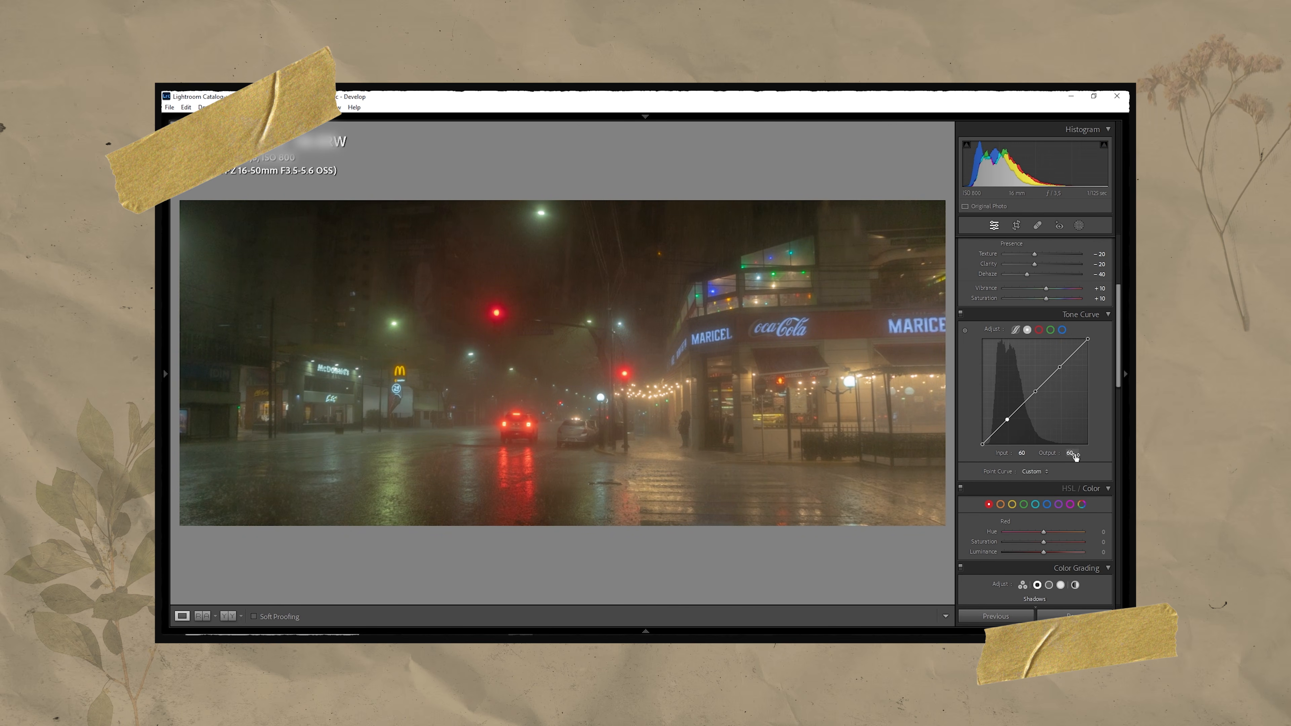
pyautogui.click(1038, 330)
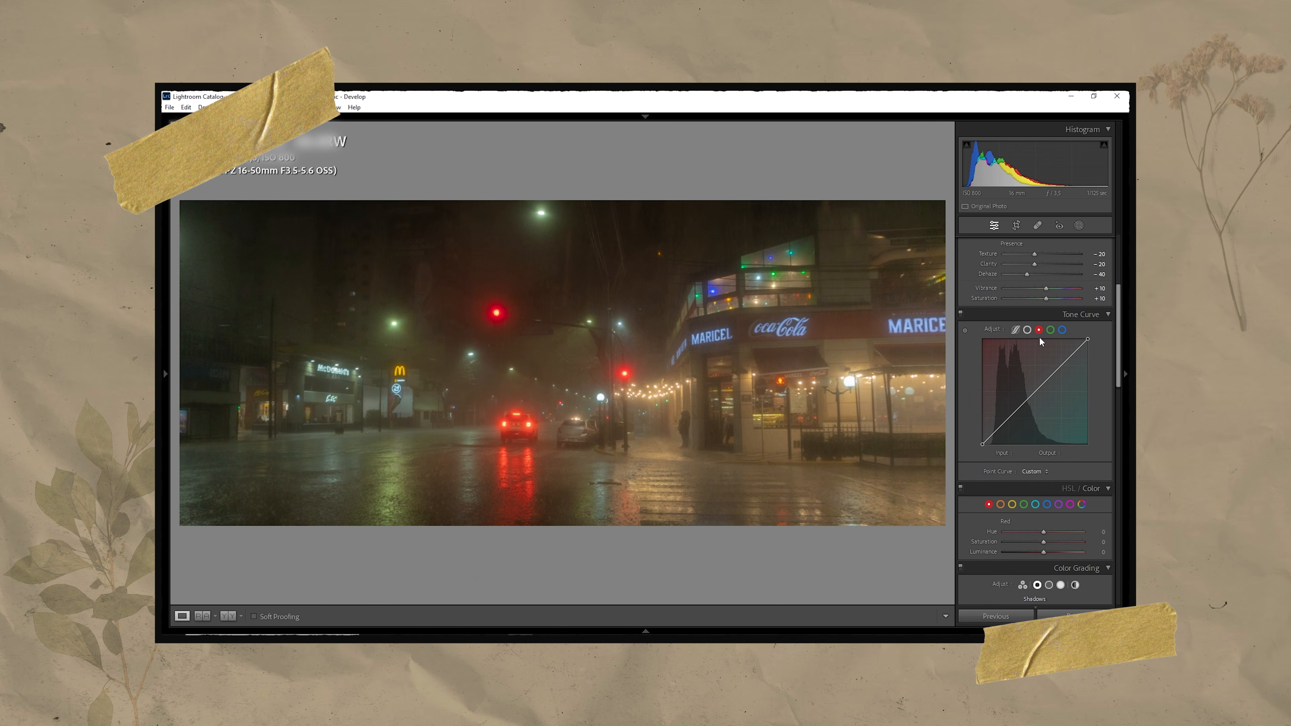
pyautogui.moveTo(982, 444); pyautogui.dragTo(988, 445)
pyautogui.click(1062, 329)
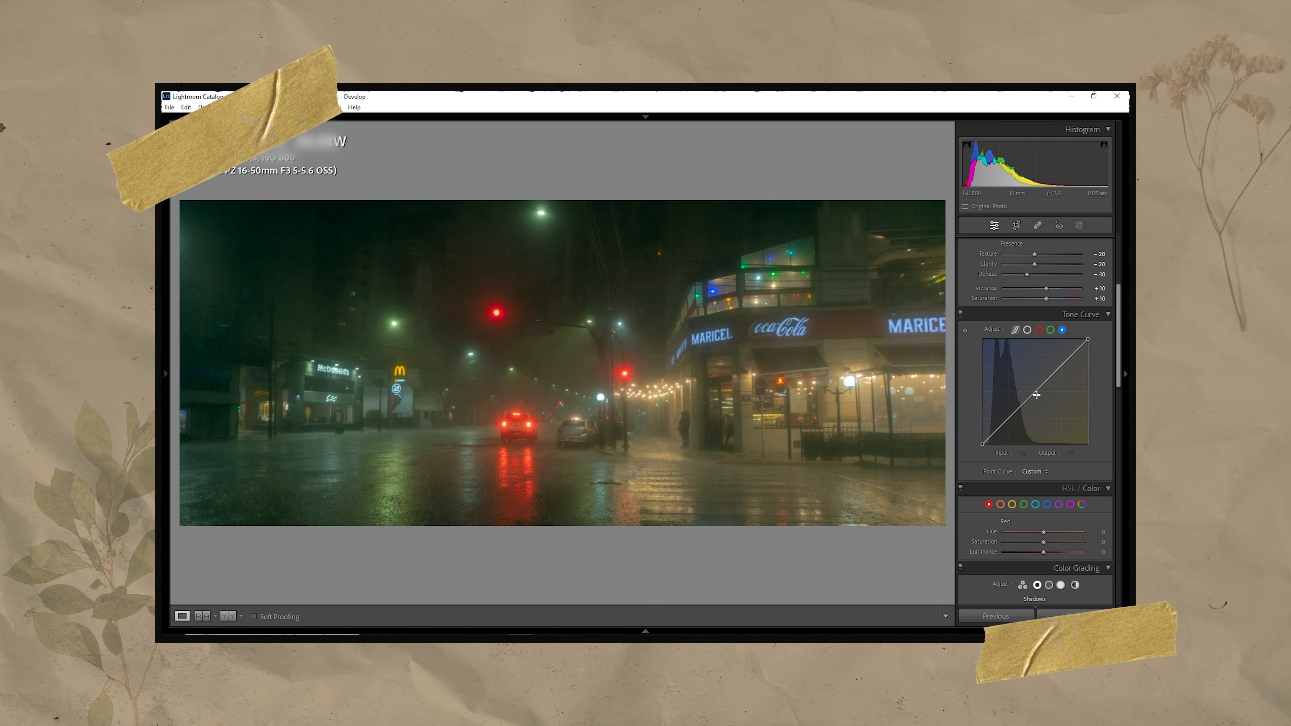
# Grade the midtones cyan with hue 185 and saturation 15.
pyautogui.scroll(-5, 1037, 509)
pyautogui.click(1049, 407)
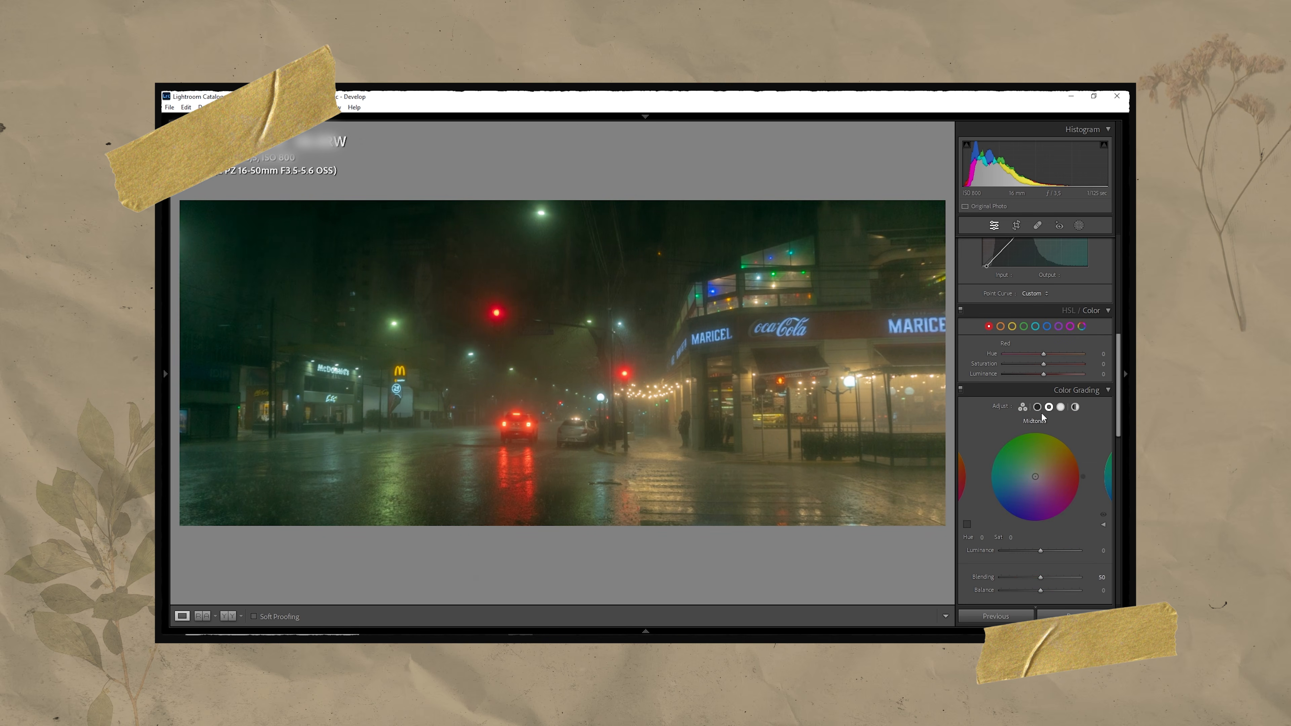
pyautogui.moveTo(1025, 476); pyautogui.dragTo(1028, 477)
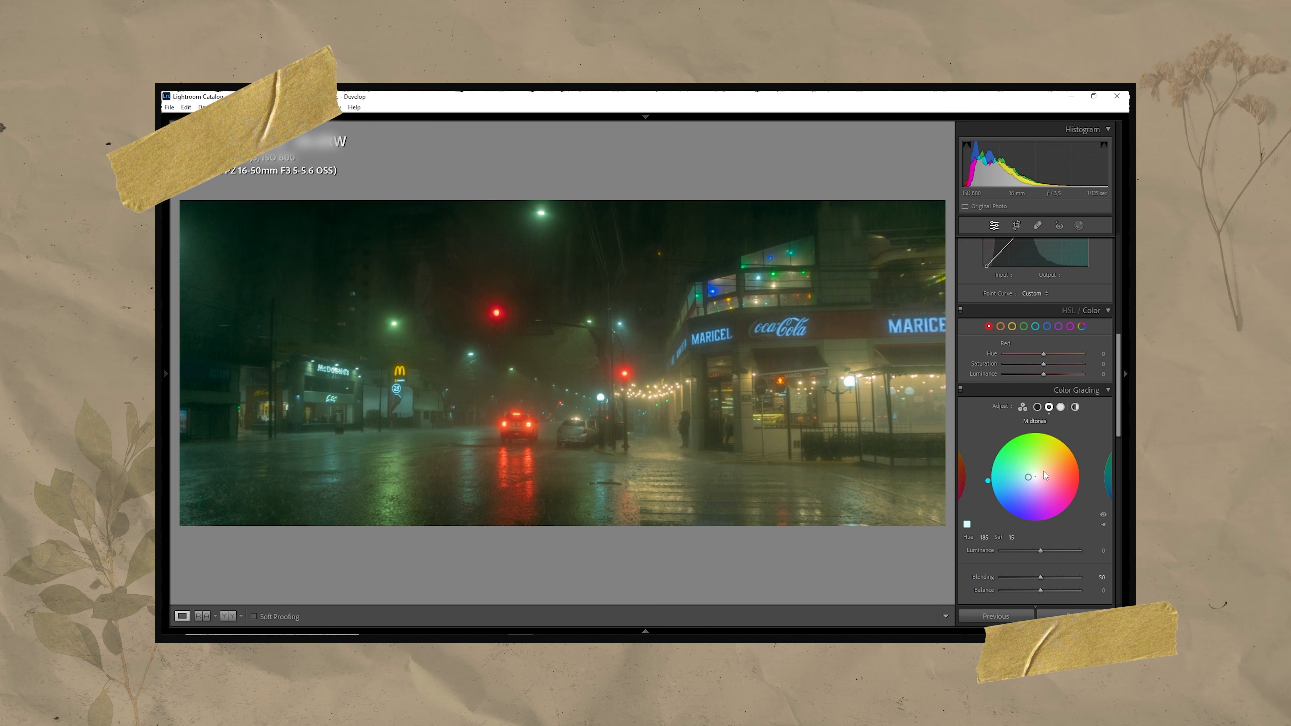
# Grade the highlights with hue 200 and saturation 15.
pyautogui.click(1061, 406)
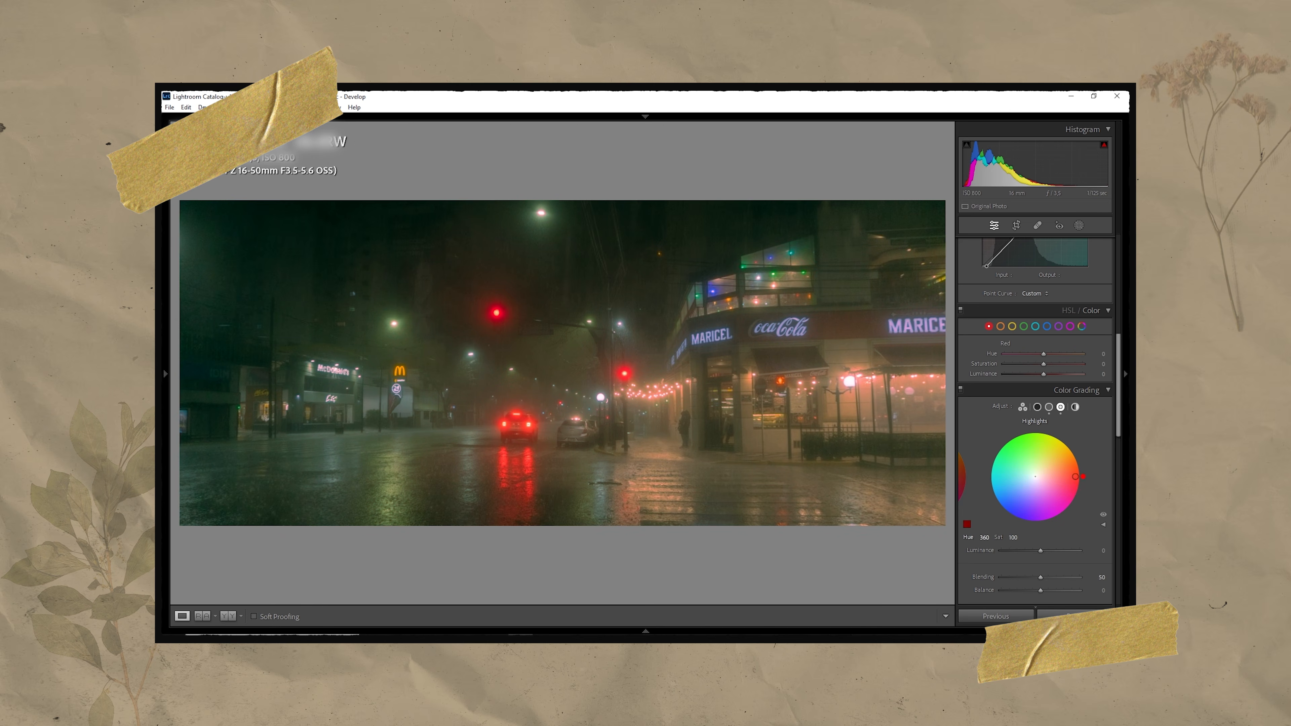
pyautogui.moveTo(1059, 477); pyautogui.dragTo(1029, 479)
pyautogui.click(984, 538)
pyautogui.write('200')
pyautogui.press('Tab')
pyautogui.write('15')
pyautogui.press('Return')
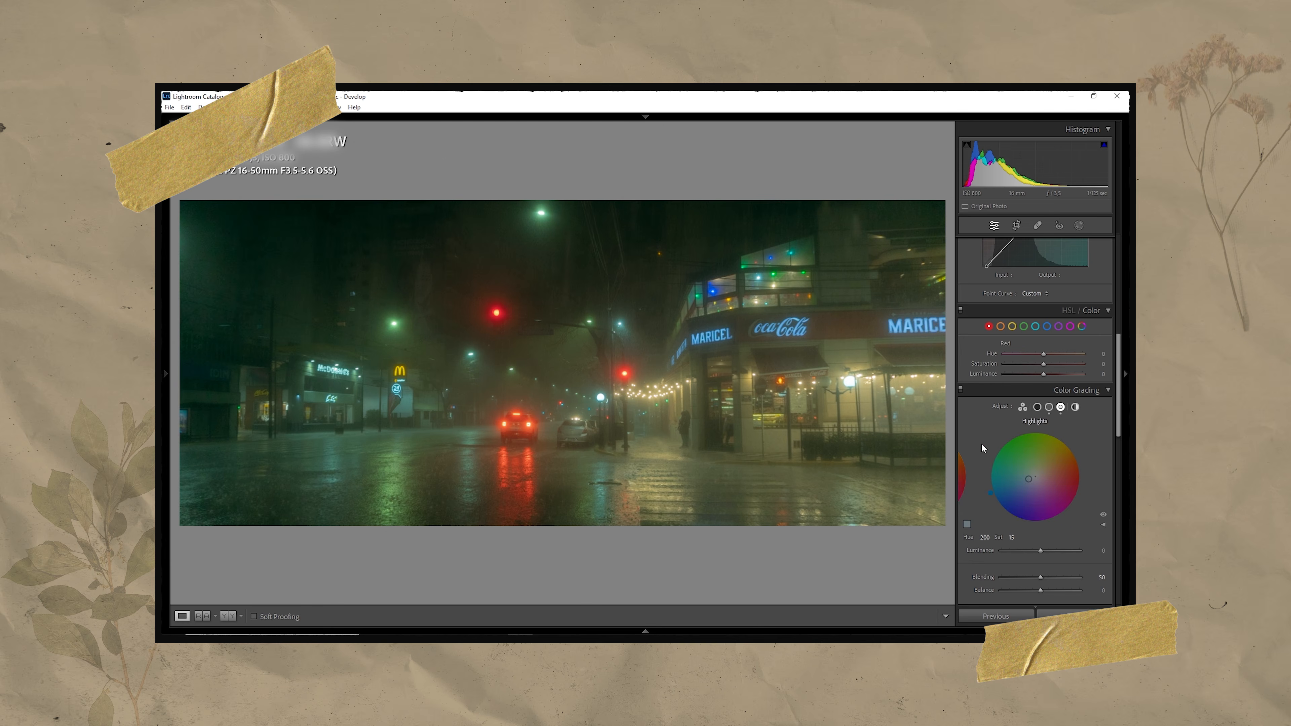
# Paint a new brush mask in short vertical strokes across the wet road in the foreground and adjust its exposure.
pyautogui.click(1078, 225)
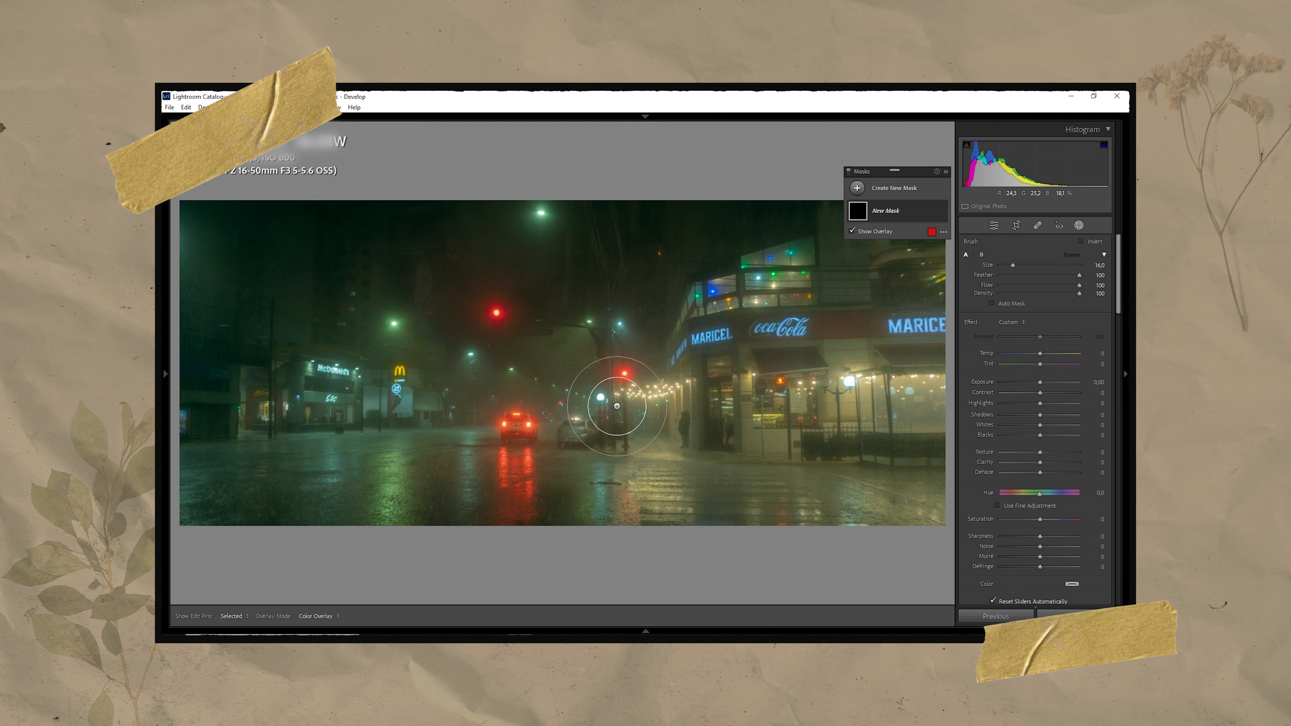
pyautogui.moveTo(189, 492); pyautogui.dragTo(189, 511)
pyautogui.moveTo(464, 450); pyautogui.dragTo(464, 487)
pyautogui.moveTo(645, 483); pyautogui.dragTo(661, 515)
pyautogui.scroll(-1, 783, 510)
pyautogui.moveTo(783, 511); pyautogui.dragTo(811, 522)
pyautogui.moveTo(853, 515); pyautogui.dragTo(857, 523)
pyautogui.moveTo(916, 506); pyautogui.dragTo(928, 521)
pyautogui.click(1098, 380)
# Create a second brush mask and paint smaller strokes over the light reflections on the foreground road.
pyautogui.click(887, 191)
pyautogui.click(902, 280)
pyautogui.moveTo(567, 463)
pyautogui.mouseDown()
pyautogui.moveTo(568, 534)
pyautogui.moveTo(487, 466)
pyautogui.moveTo(443, 524)
pyautogui.mouseUp()
pyautogui.scroll(-1, 495, 519)
pyautogui.scroll(2, 439, 466)
pyautogui.moveTo(610, 495); pyautogui.dragTo(609, 511)
pyautogui.moveTo(824, 468); pyautogui.dragTo(825, 521)
pyautogui.moveTo(767, 509); pyautogui.dragTo(774, 524)
pyautogui.moveTo(719, 480); pyautogui.dragTo(719, 521)
pyautogui.click(364, 483)
pyautogui.moveTo(246, 477); pyautogui.dragTo(277, 524)
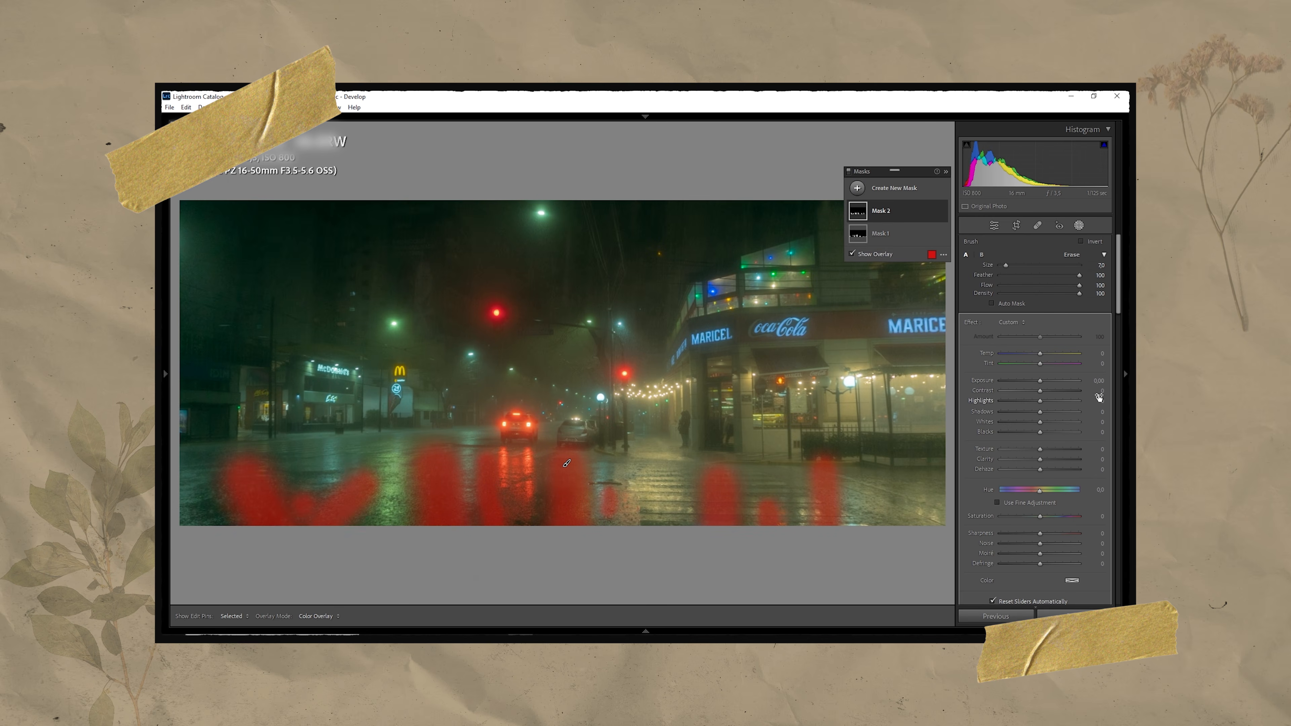
# Create a third brush mask with a larger brush and paint over the dark sky and buildings above the fast-food sign.
pyautogui.click(857, 188)
pyautogui.click(904, 281)
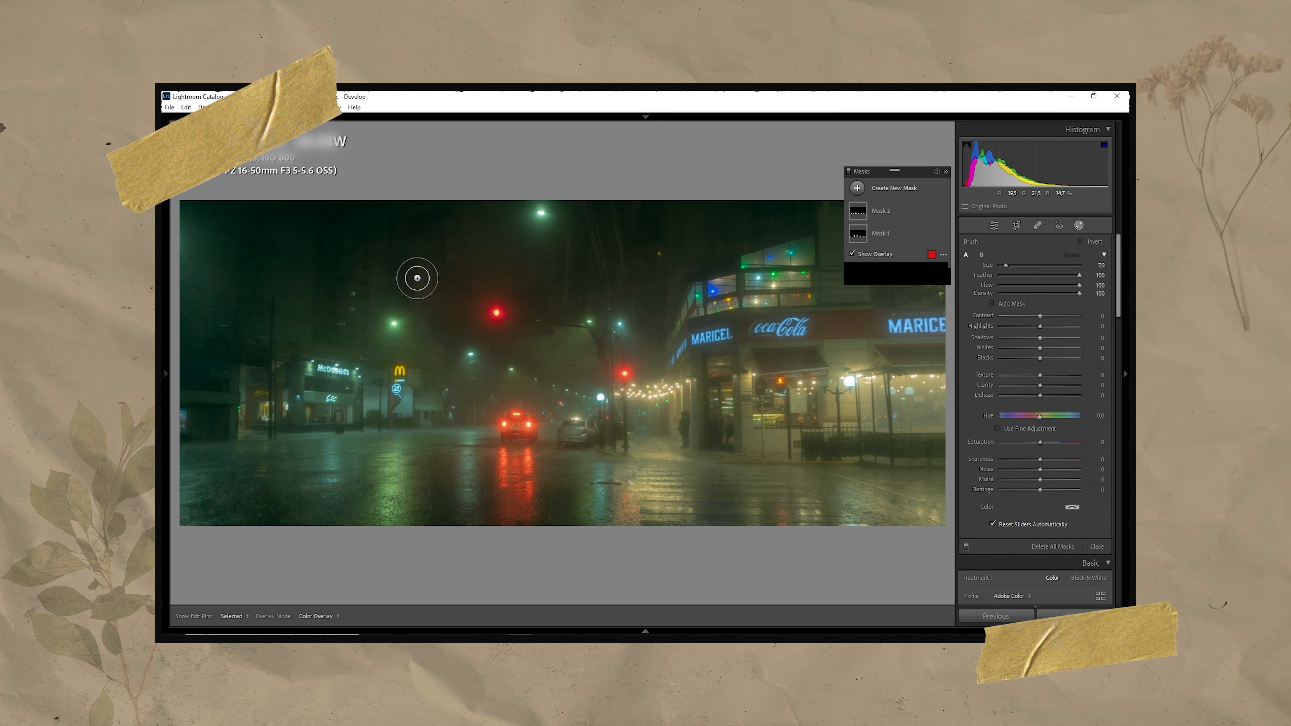
pyautogui.scroll(3, 436, 322)
pyautogui.moveTo(436, 320)
pyautogui.mouseDown()
pyautogui.moveTo(438, 265)
pyautogui.moveTo(413, 249)
pyautogui.moveTo(388, 297)
pyautogui.moveTo(353, 321)
pyautogui.moveTo(351, 217)
pyautogui.mouseUp()
pyautogui.scroll(-6, 373, 300)
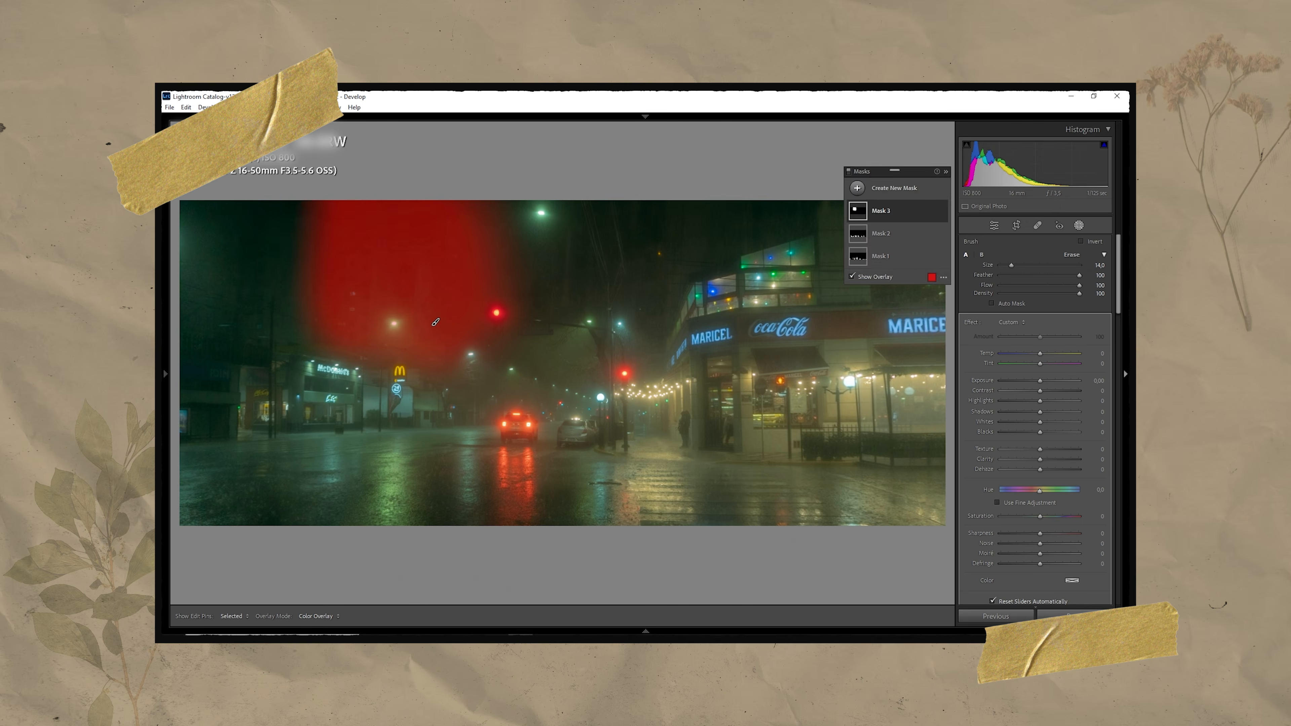
# Set the sky mask's exposure to 0.30 and close masking.
pyautogui.click(1099, 380)
pyautogui.write('0,30')
pyautogui.press('Return')
pyautogui.click(1092, 380)
pyautogui.press('Return')
pyautogui.click(1078, 227)
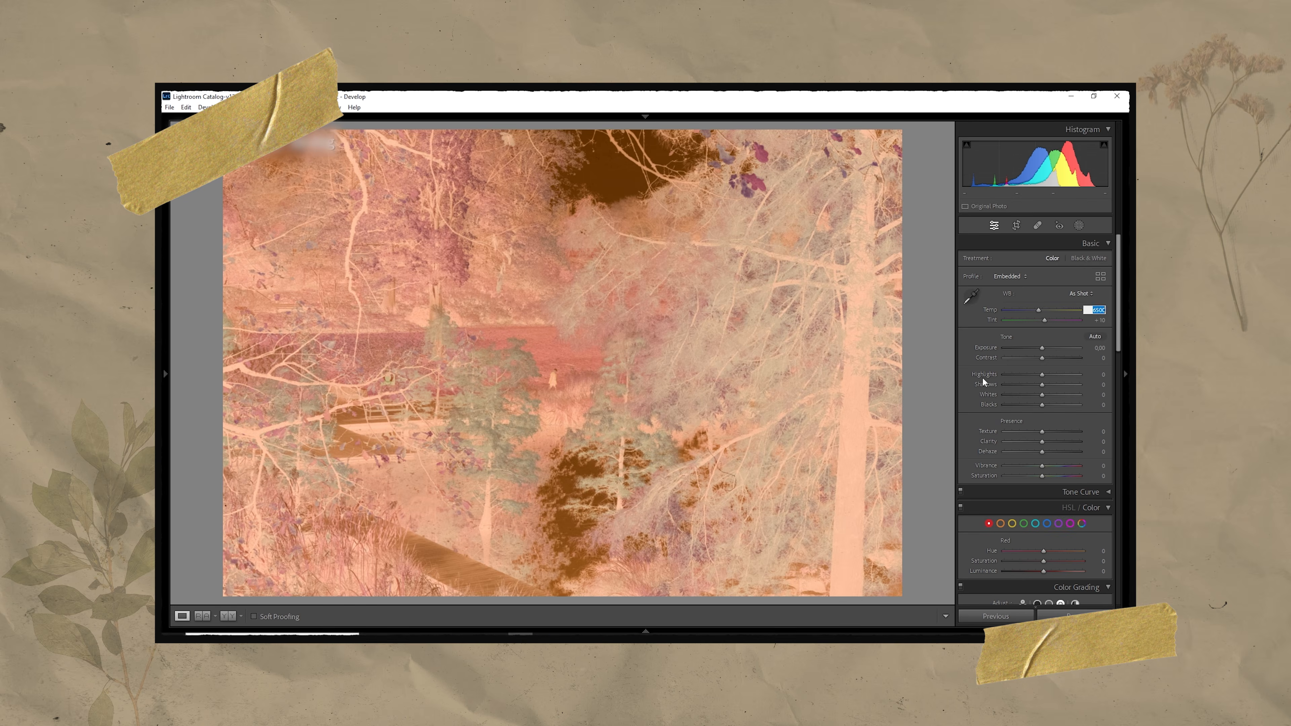
# Set the white balance temperature of the autumn park negative to 2500.
pyautogui.write('2500')
pyautogui.press('Tab')
pyautogui.press('Return')
# Convert the autumn park negative to a positive with the Negative Lab Pro plug-in.
pyautogui.click(169, 107)
pyautogui.moveTo(224, 319)
pyautogui.click(406, 328)
pyautogui.click(1059, 218)
pyautogui.click(1018, 229)
pyautogui.click(1028, 292)
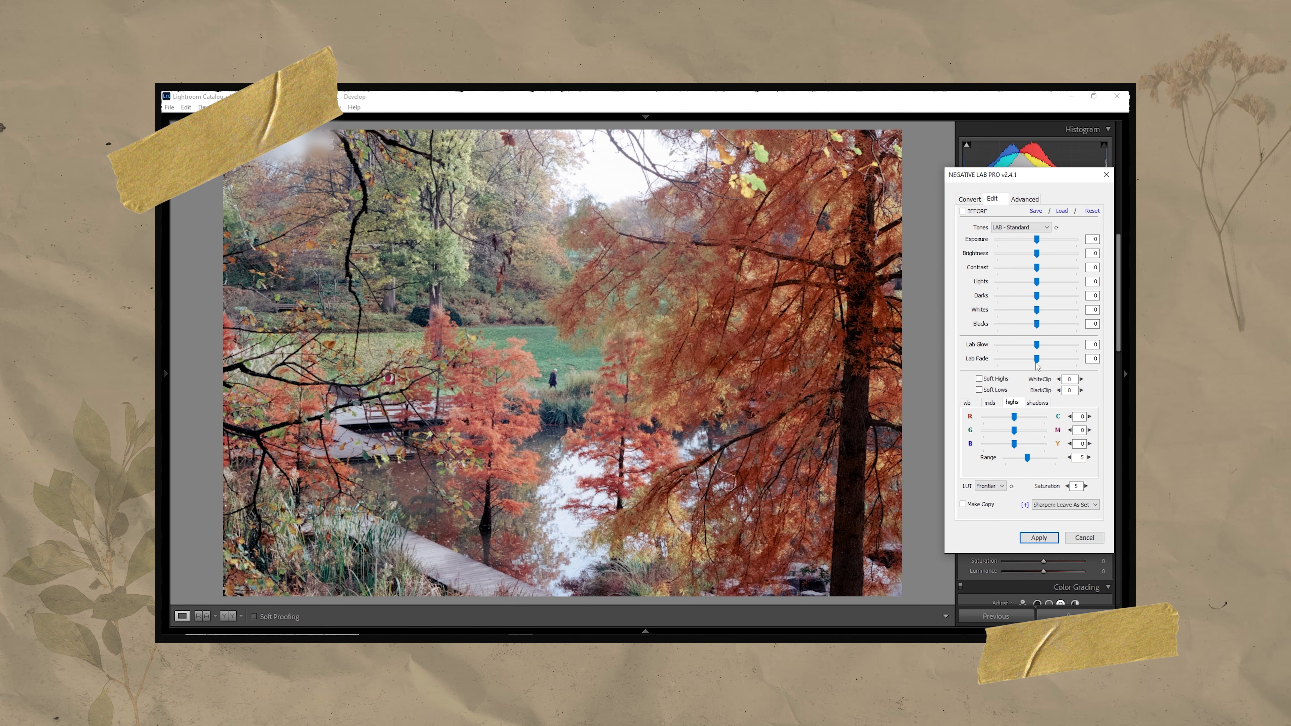
# Change the conversion's white balance preset from Auto-Neutral to NONE.
pyautogui.click(967, 403)
pyautogui.click(1008, 420)
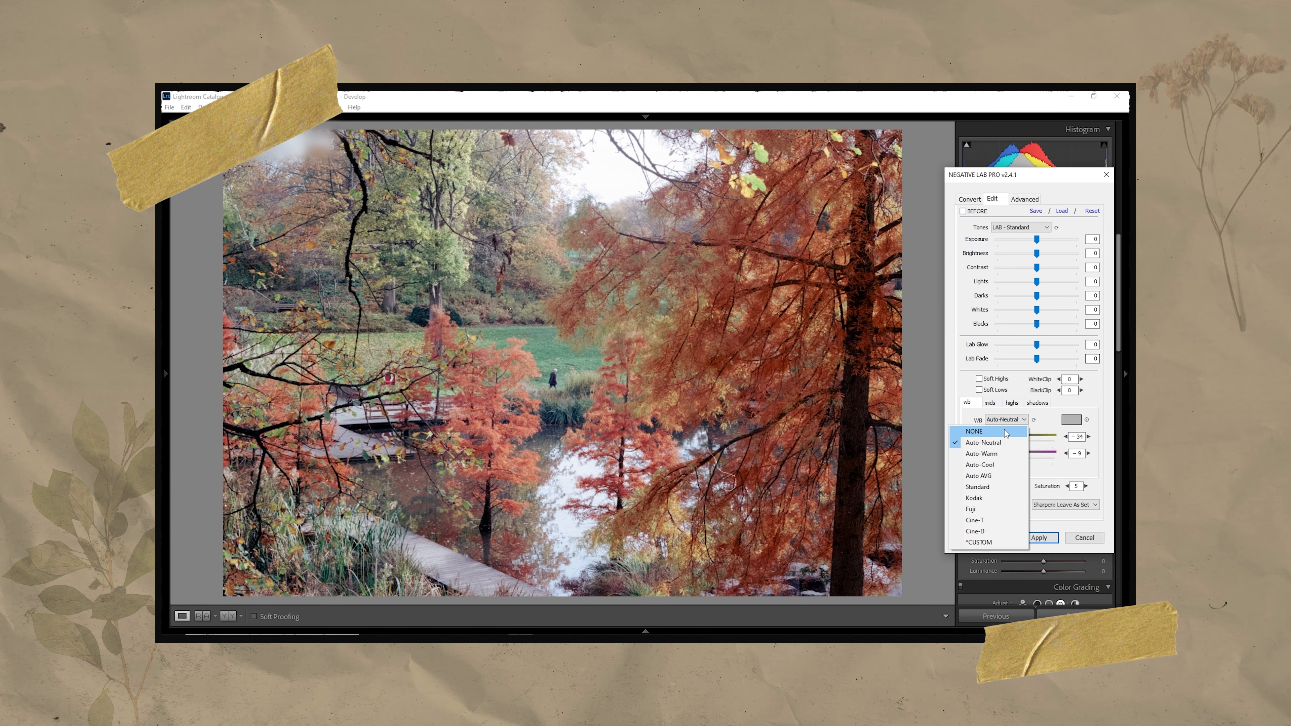
pyautogui.click(1005, 432)
# Cool the converted park photo with a white balance temp of -15 and a tint of -10.
pyautogui.click(1077, 438)
pyautogui.press('Down')
pyautogui.press('Down')
pyautogui.press('Down')
pyautogui.press('Down')
pyautogui.press('Down')
pyautogui.press('Down')
pyautogui.press('Down')
pyautogui.press('Down')
pyautogui.press('Down')
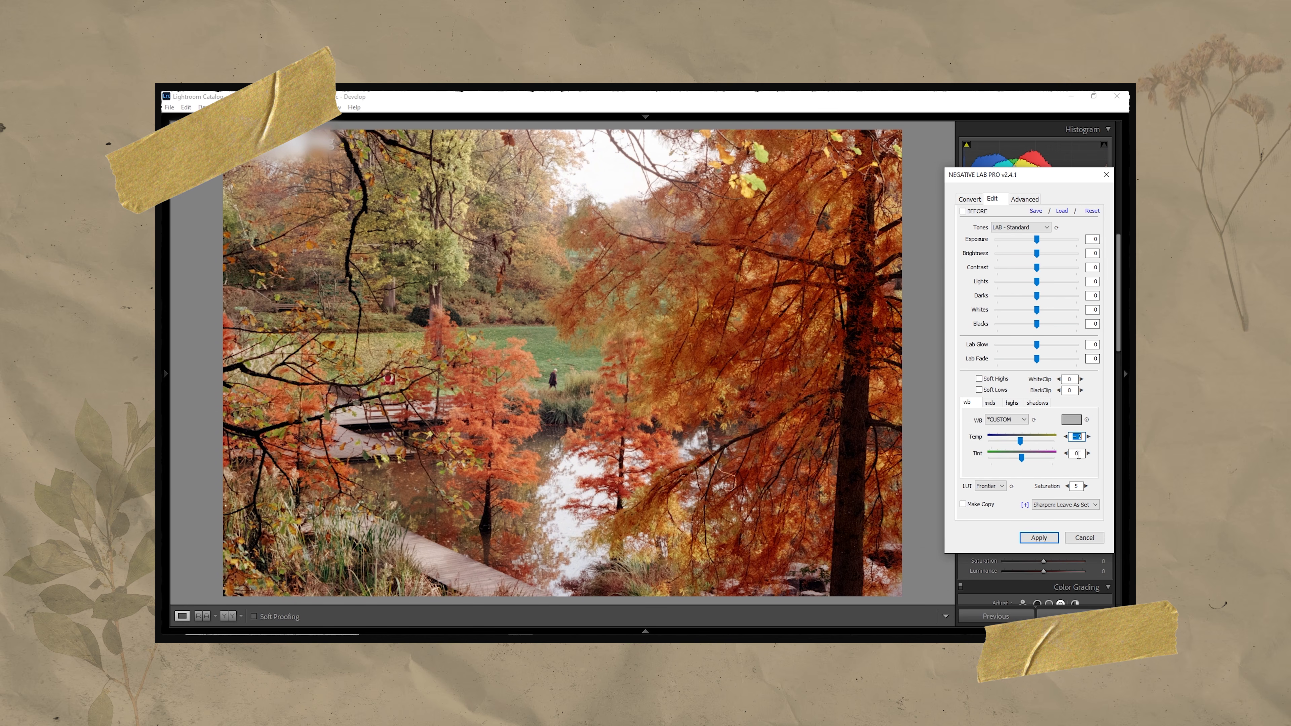
pyautogui.press('Down')
pyautogui.press('Down')
pyautogui.press('Down')
pyautogui.press('Down')
pyautogui.press('Down')
pyautogui.press('Down')
pyautogui.press('Down')
pyautogui.press('Down')
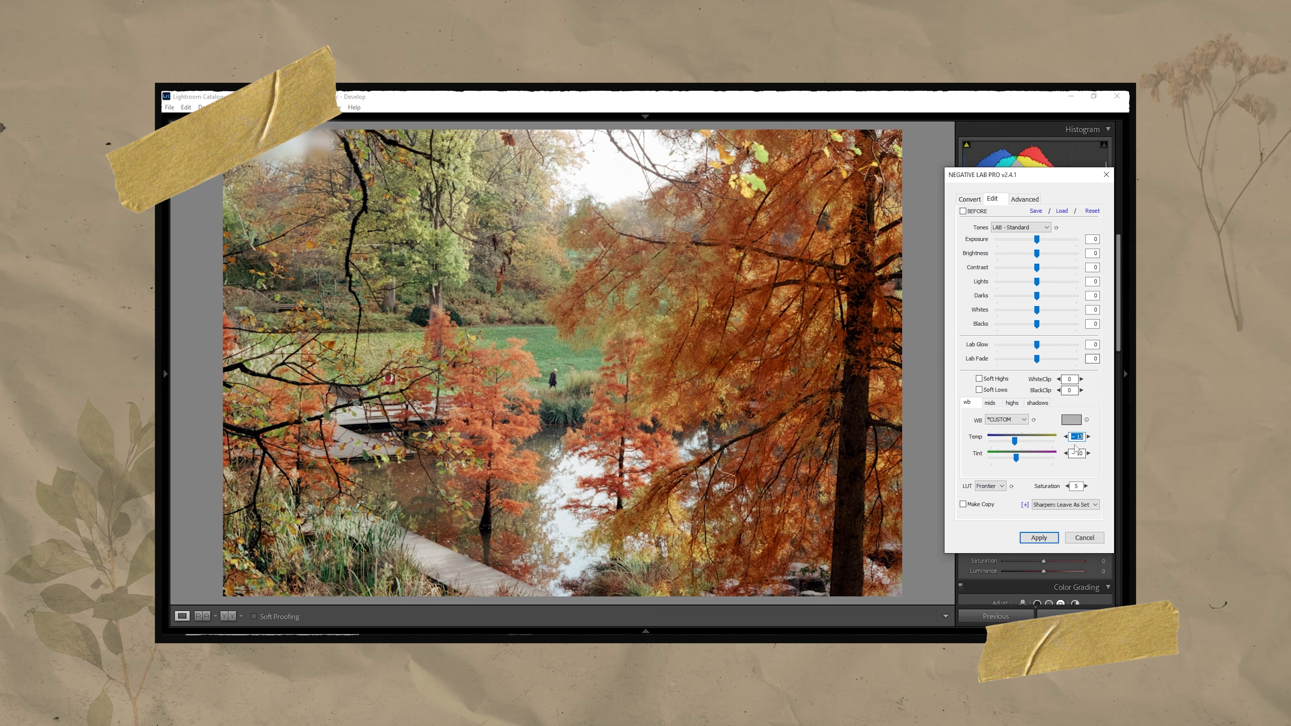
# Set the BlackClip of the converted park photo to -5.
pyautogui.click(1070, 390)
pyautogui.press('Down')
pyautogui.press('Down')
pyautogui.press('Down')
pyautogui.press('Down')
pyautogui.press('Down')
# Set both Lab Fade and Lab Glow to -10.
pyautogui.click(1094, 359)
pyautogui.press('Down')
pyautogui.press('Down')
pyautogui.press('Down')
pyautogui.press('Down')
pyautogui.press('Down')
pyautogui.press('Down')
pyautogui.press('Down')
pyautogui.press('Down')
pyautogui.click(1093, 345)
pyautogui.press('Down')
pyautogui.press('Down')
pyautogui.press('Down')
pyautogui.press('Down')
pyautogui.press('Down')
pyautogui.press('Down')
pyautogui.press('Down')
pyautogui.press('Down')
pyautogui.press('Down')
pyautogui.press('Down')
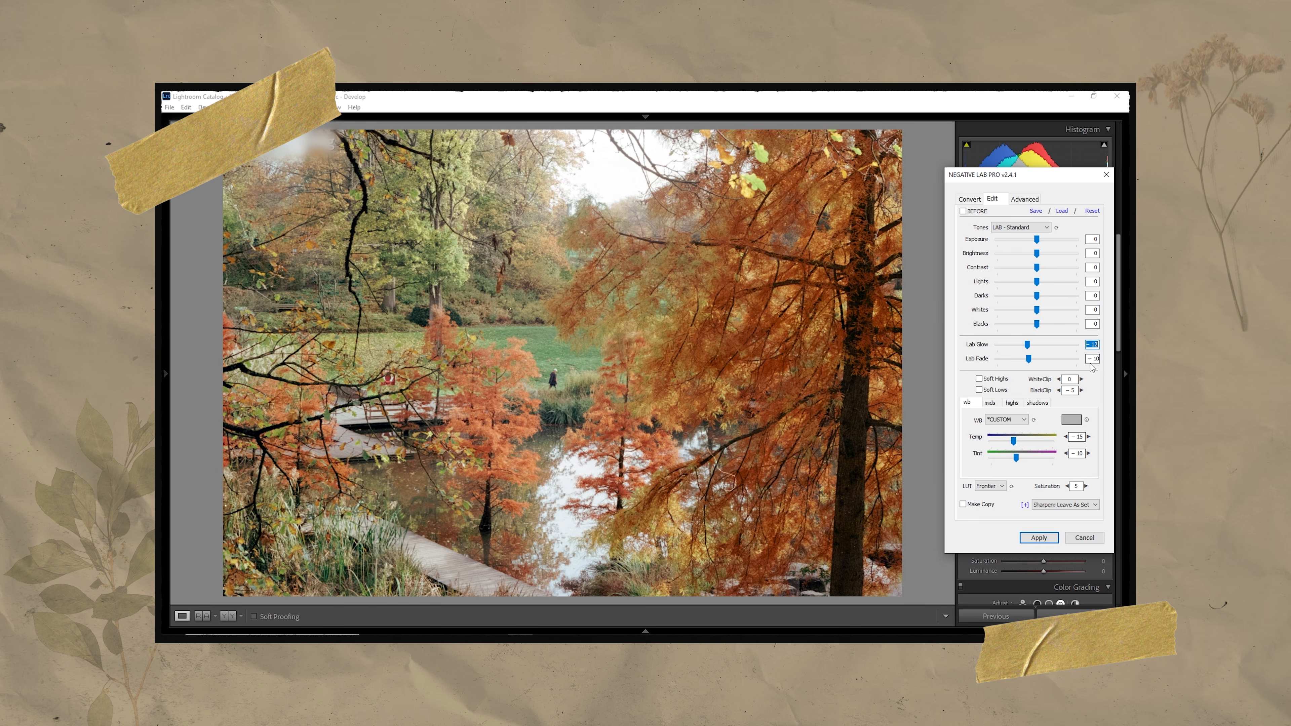
# Adjust the conversion's tones to Brightness -4, Lights 8 and Darks -8.
pyautogui.click(994, 404)
pyautogui.click(1090, 253)
pyautogui.press('Down')
pyautogui.press('Down')
pyautogui.press('Down')
pyautogui.moveTo(1040, 297); pyautogui.dragTo(1034, 298)
pyautogui.moveTo(1033, 254); pyautogui.dragTo(1043, 288)
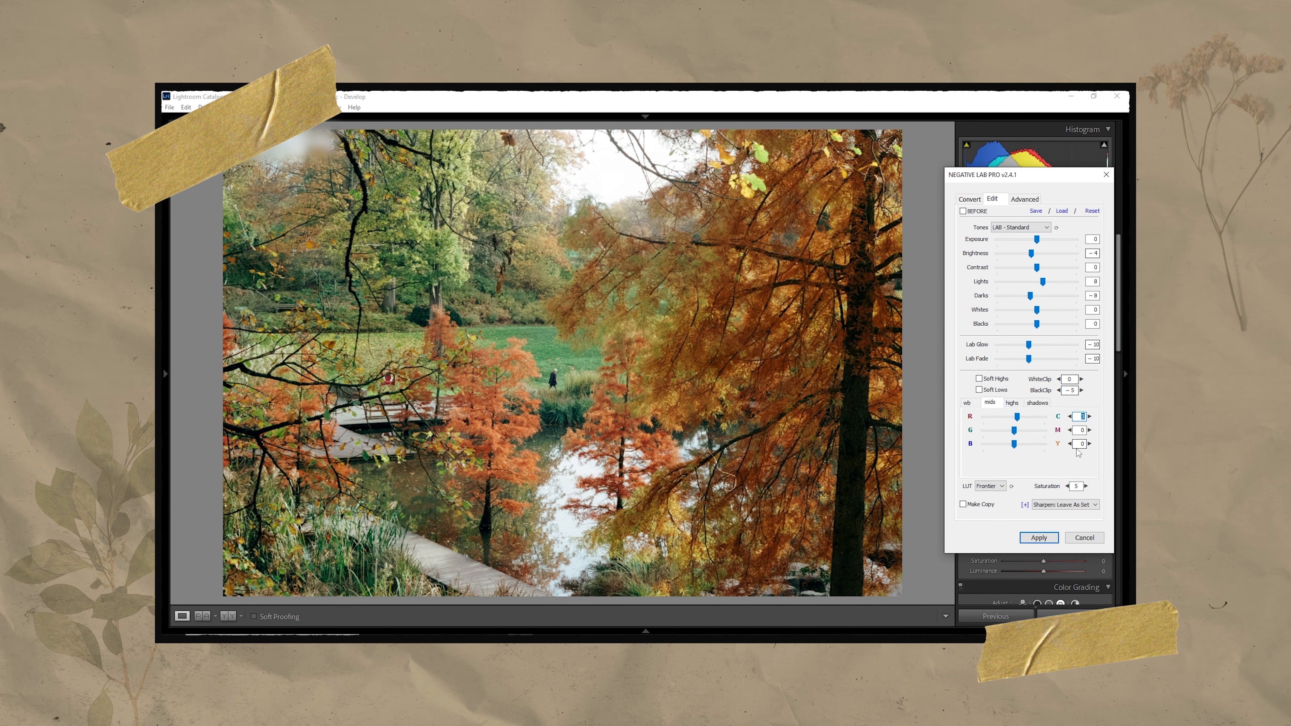
# Set the red-cyan balance to 3 in the mids and 6 in the shadows, and apply the Negative Lab Pro edits.
pyautogui.write('3')
pyautogui.click(1010, 403)
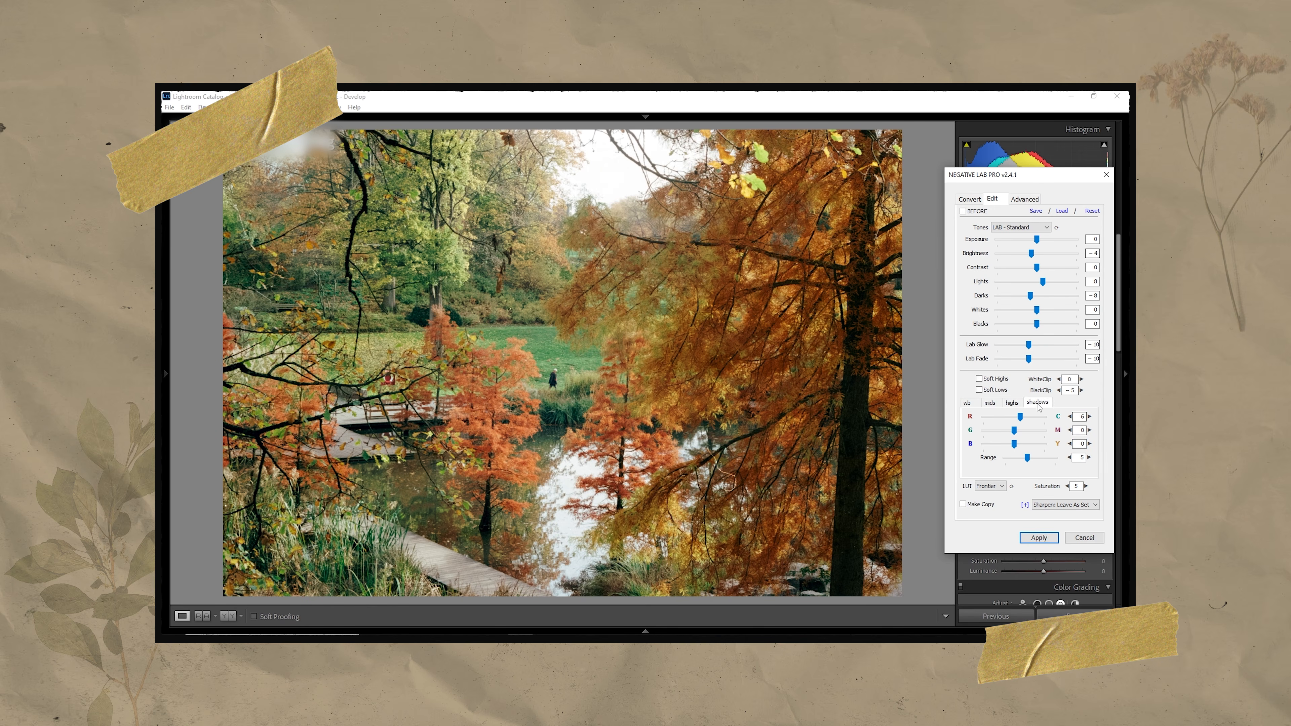
pyautogui.click(967, 403)
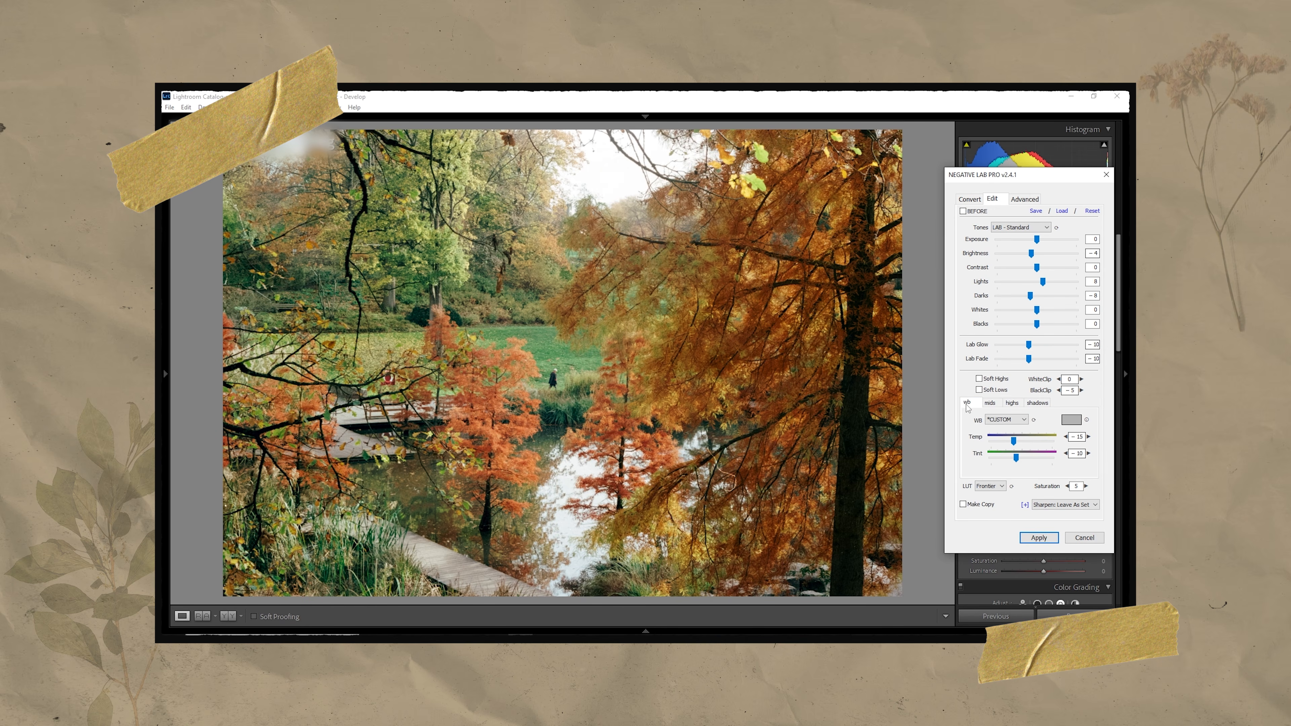
pyautogui.click(1038, 537)
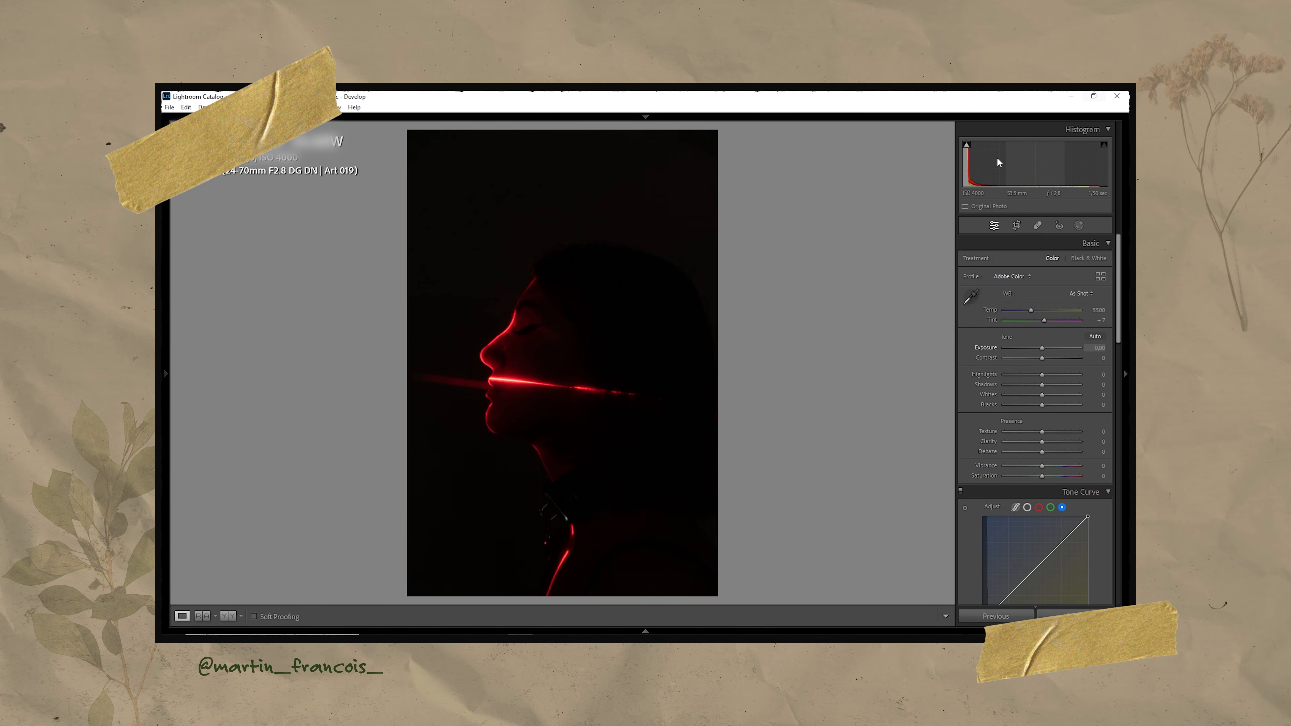
# Crop the red-lit profile portrait to a 4:5 frame closer around the head and shoulders.
pyautogui.click(1016, 225)
pyautogui.click(1068, 262)
pyautogui.click(1017, 321)
pyautogui.moveTo(633, 378); pyautogui.dragTo(634, 336)
pyautogui.click(1016, 226)
# Set the portrait's exposure to +0.50 and its contrast to -50.
pyautogui.click(1100, 348)
pyautogui.write('0,5')
pyautogui.press('Return')
pyautogui.click(1023, 358)
pyautogui.click(1100, 359)
pyautogui.write('-50')
pyautogui.press('Return')
# Raise the portrait's highlights to +25 and its shadows to +50.
pyautogui.click(1051, 375)
pyautogui.click(1099, 375)
pyautogui.write('25')
pyautogui.press('Return')
pyautogui.click(1060, 385)
pyautogui.click(1099, 385)
pyautogui.write('50')
pyautogui.press('Return')
# Set the portrait's white balance to a temperature of 5600 and a tint of +10.
pyautogui.click(1098, 311)
pyautogui.write('5600')
pyautogui.press('Tab')
pyautogui.write('10')
pyautogui.press('Return')
# Set the portrait's texture and clarity to -20, dehaze to -25, and vibrance and saturation to +10.
pyautogui.click(1090, 432)
pyautogui.write('-15')
pyautogui.press('Tab')
pyautogui.write('-20')
pyautogui.moveTo(1089, 433); pyautogui.dragTo(1094, 479)
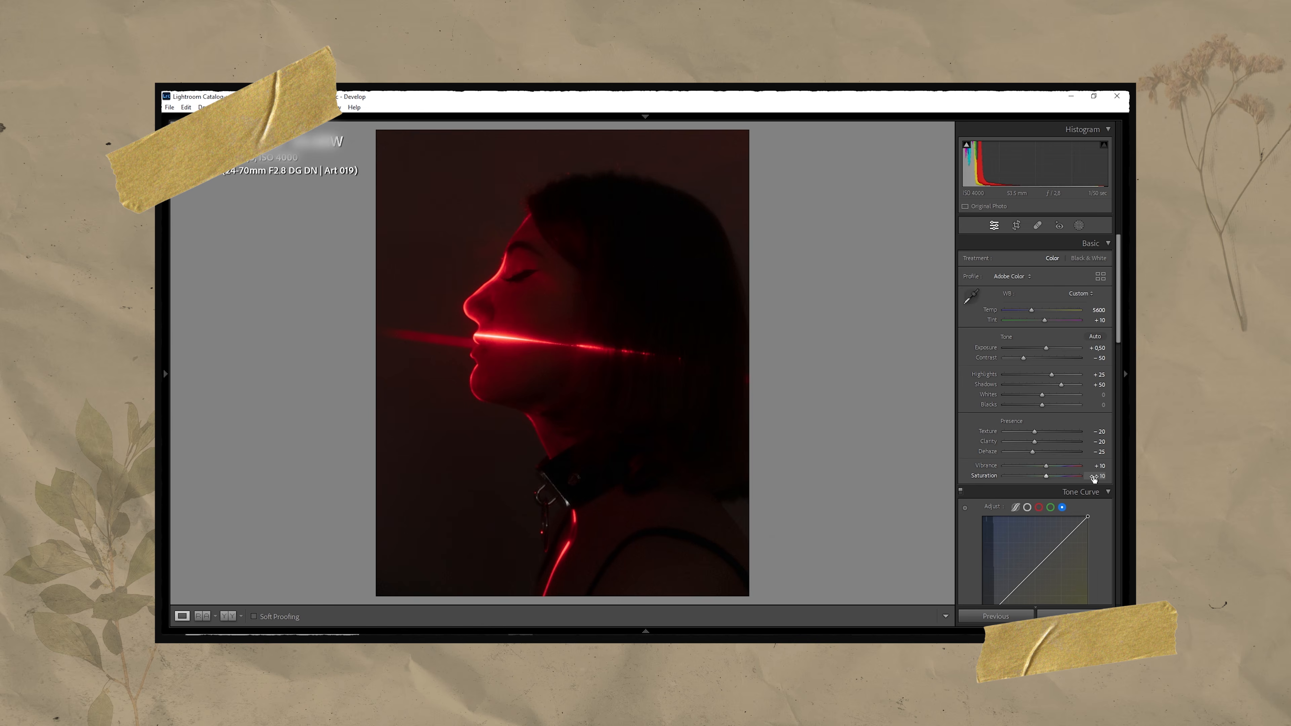
# Add shadow, midtone and highlight points to the portrait's point curve to form a gentle S-shape.
pyautogui.scroll(-3, 1056, 404)
pyautogui.click(1027, 420)
pyautogui.scroll(-3, 1027, 420)
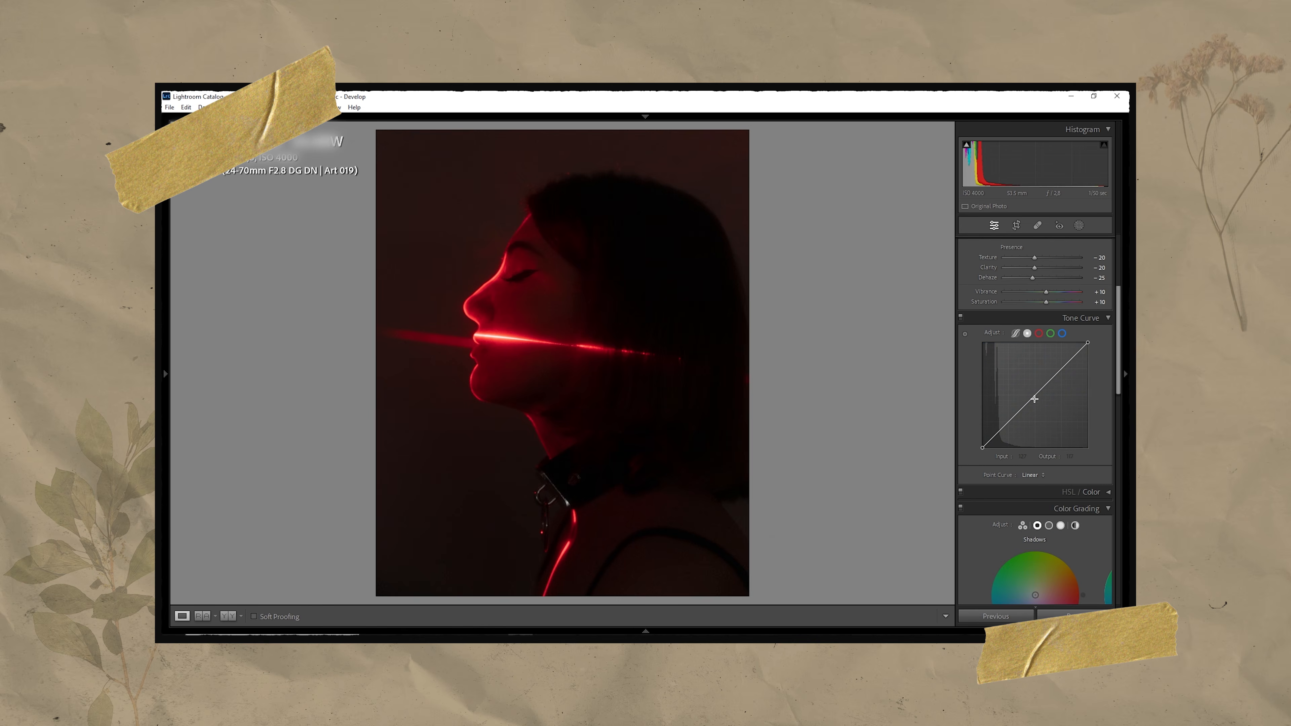
pyautogui.moveTo(1004, 426); pyautogui.dragTo(1005, 429)
pyautogui.click(1060, 370)
# Fine-tune the input and output of the curve's highlight point and select the shadow point.
pyautogui.click(1064, 457)
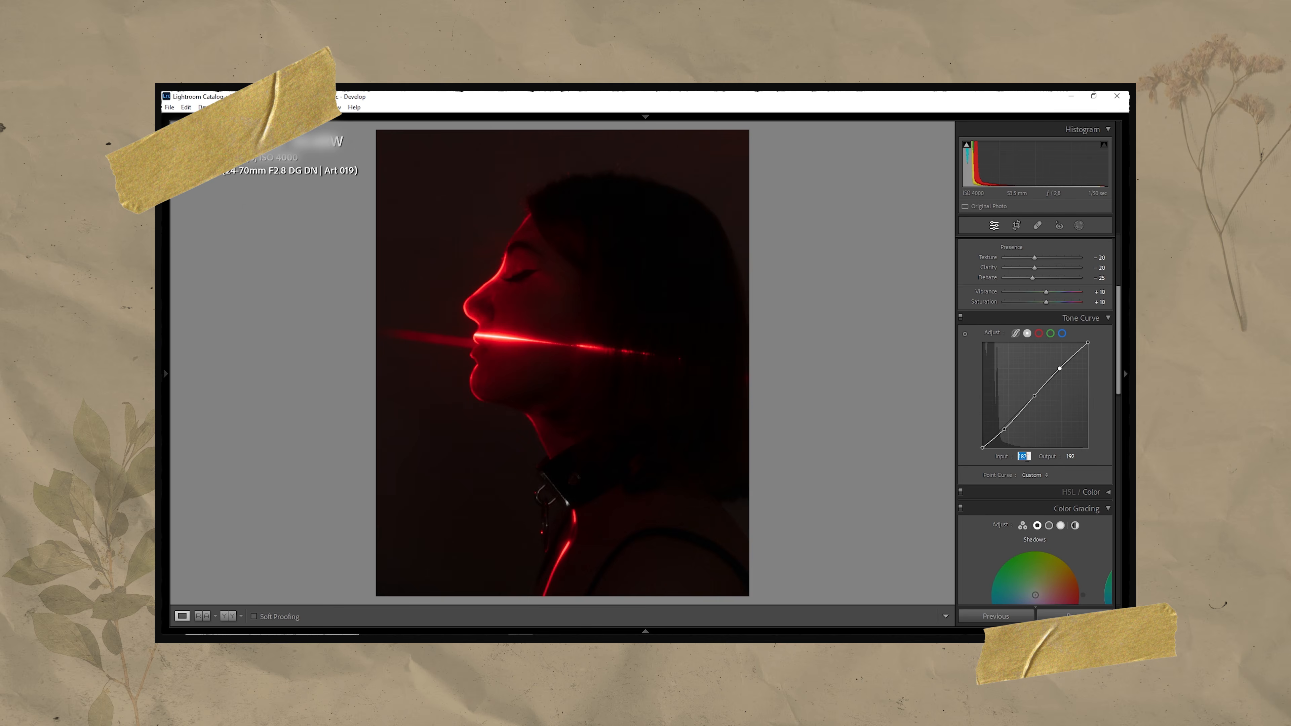
pyautogui.press('Down')
pyautogui.press('Down')
pyautogui.press('Down')
pyautogui.click(1069, 457)
pyautogui.press('Down')
pyautogui.click(1028, 457)
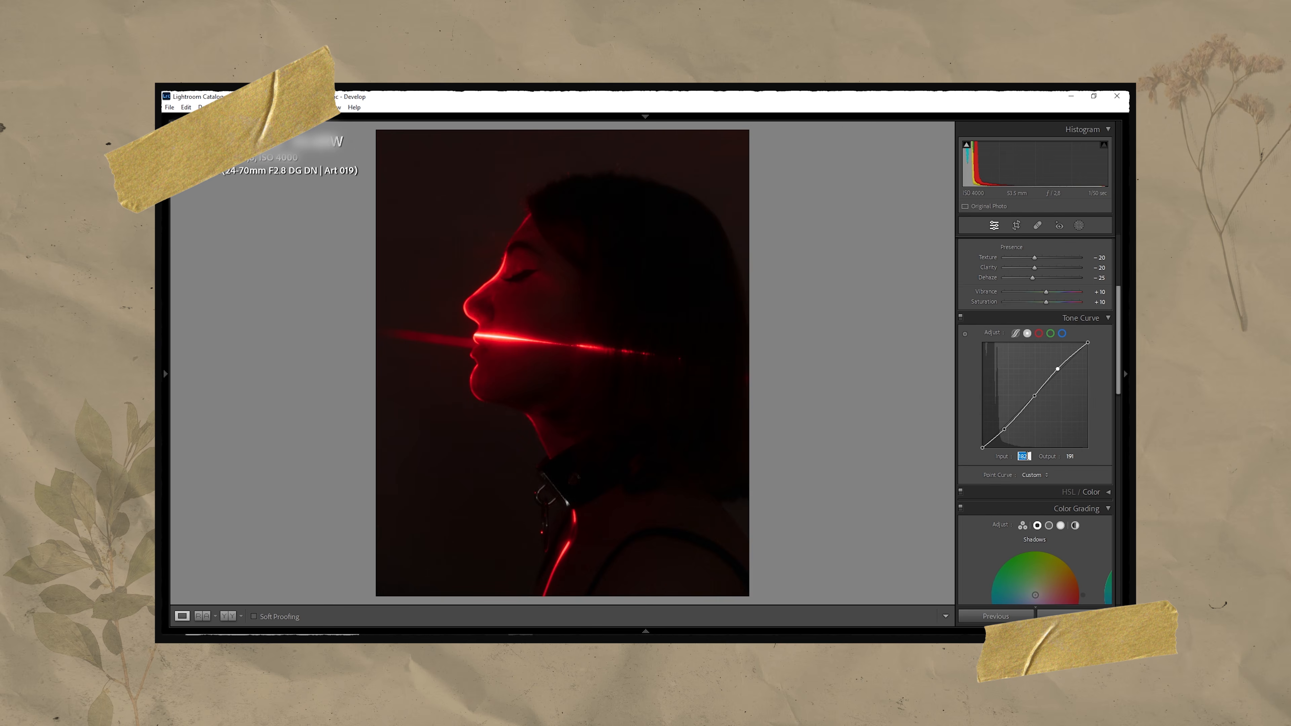
pyautogui.click(1005, 429)
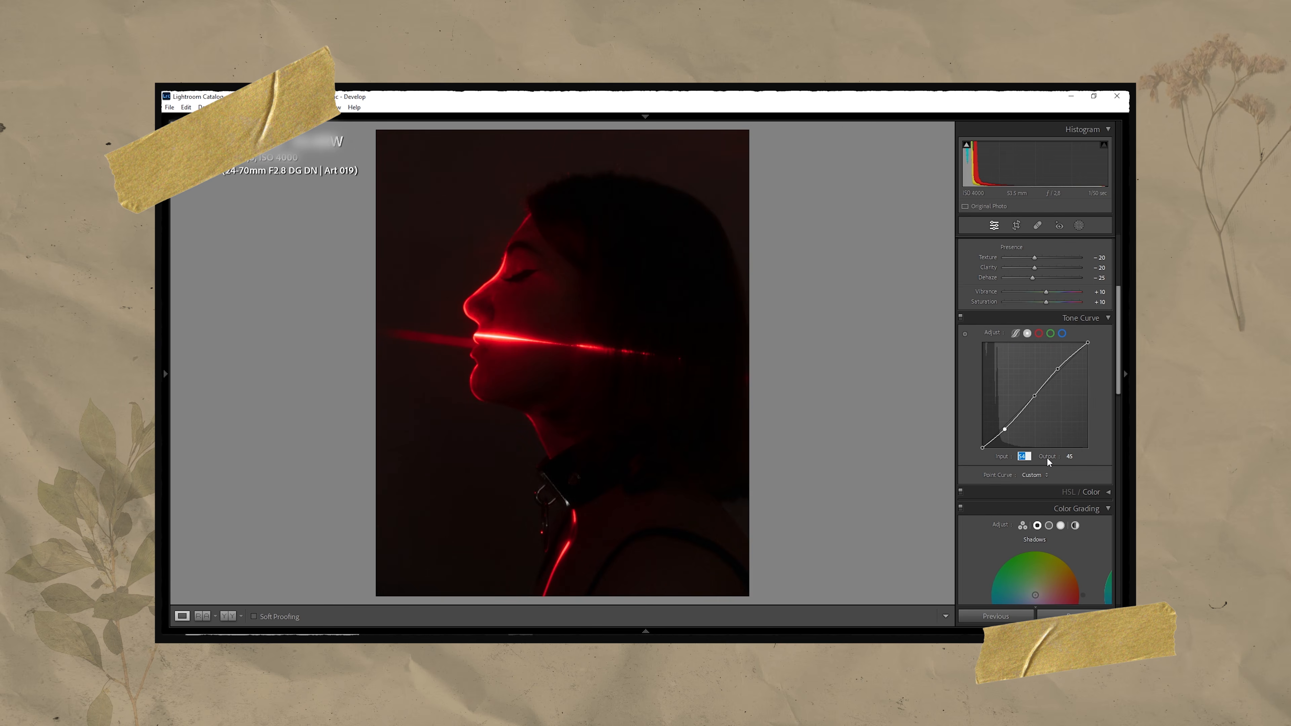
# Move the red channel curve's black point to input 6 with output 0.
pyautogui.click(1038, 333)
pyautogui.click(1020, 456)
pyautogui.hotkey('shift', 'Up')
pyautogui.press('Down')
pyautogui.press('Down')
pyautogui.press('Down')
pyautogui.press('Down')
pyautogui.press('Down')
pyautogui.press('Return')
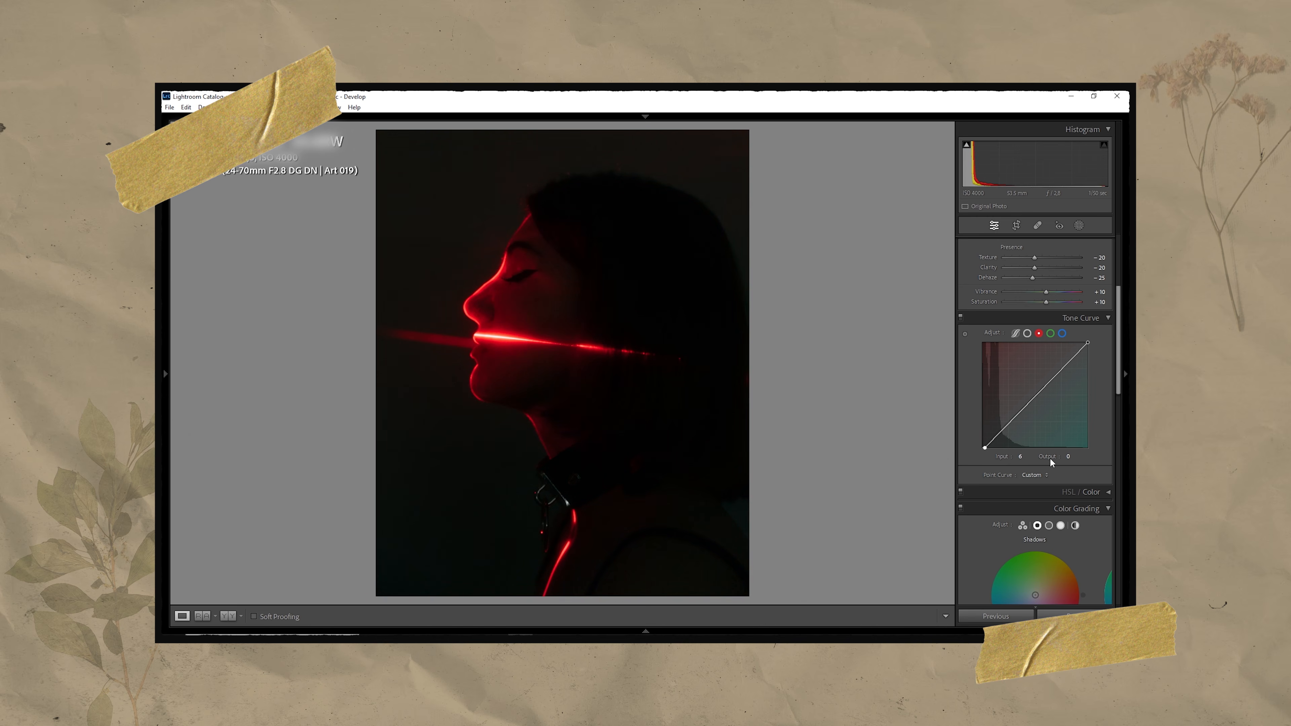
# Calibrate the primary hues to red -5, green +5 and blue -5.
pyautogui.scroll(-10, 1052, 473)
pyautogui.moveTo(1042, 510)
pyautogui.mouseDown()
pyautogui.moveTo(1010, 509)
pyautogui.moveTo(1040, 511)
pyautogui.mouseUp()
pyautogui.click(1092, 510)
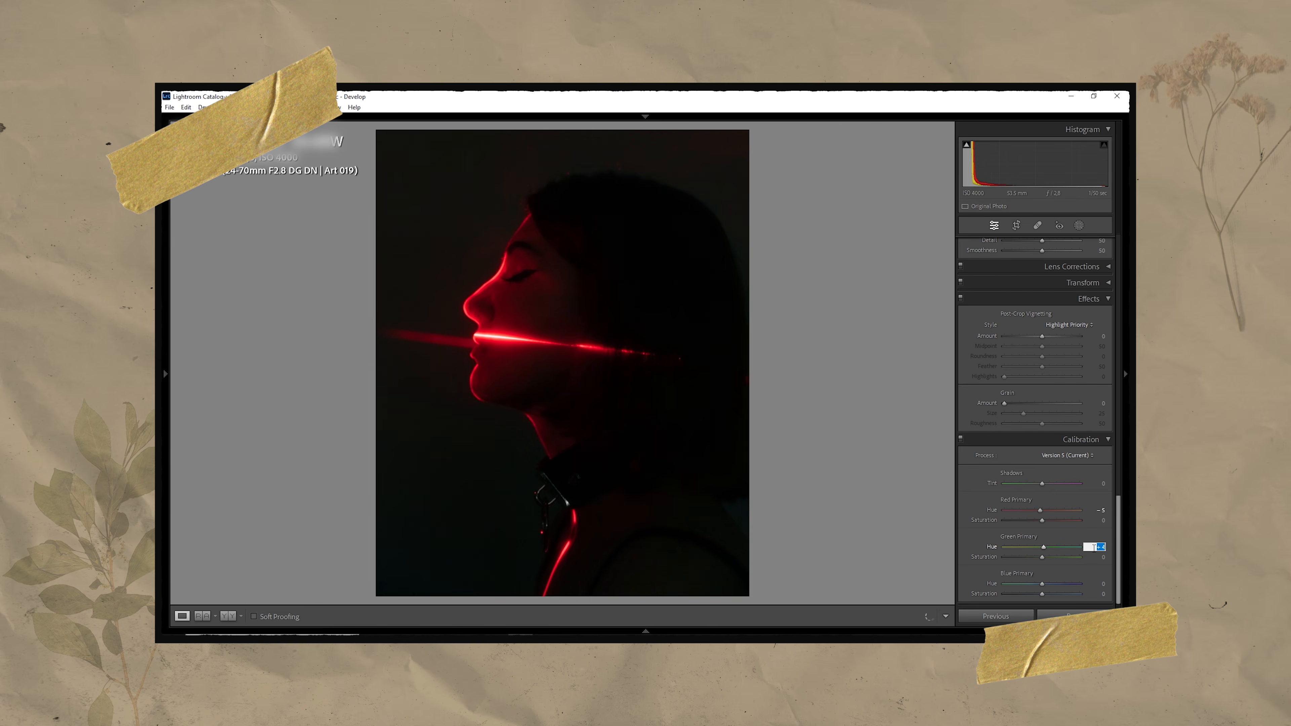
pyautogui.press('Return')
pyautogui.moveTo(1011, 586); pyautogui.dragTo(1039, 585)
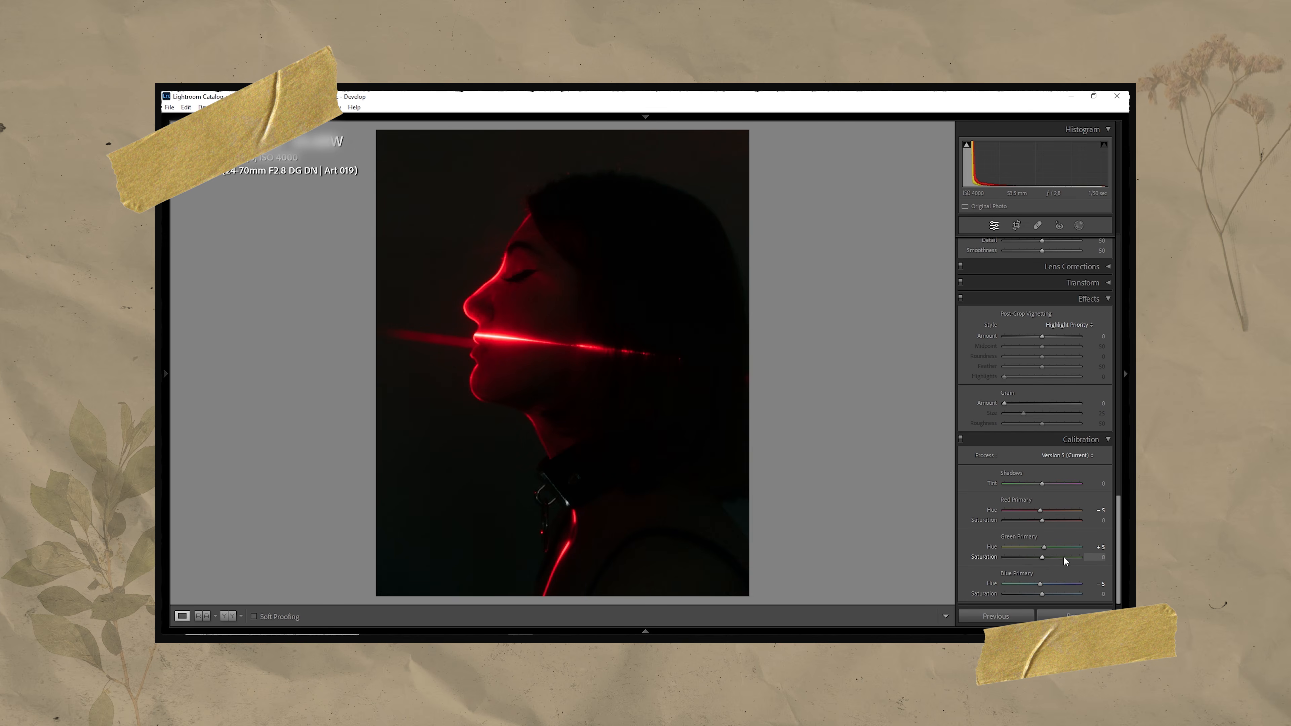
# Grade the portrait's shadows with hue 171 and saturation 3.
pyautogui.scroll(10, 1062, 556)
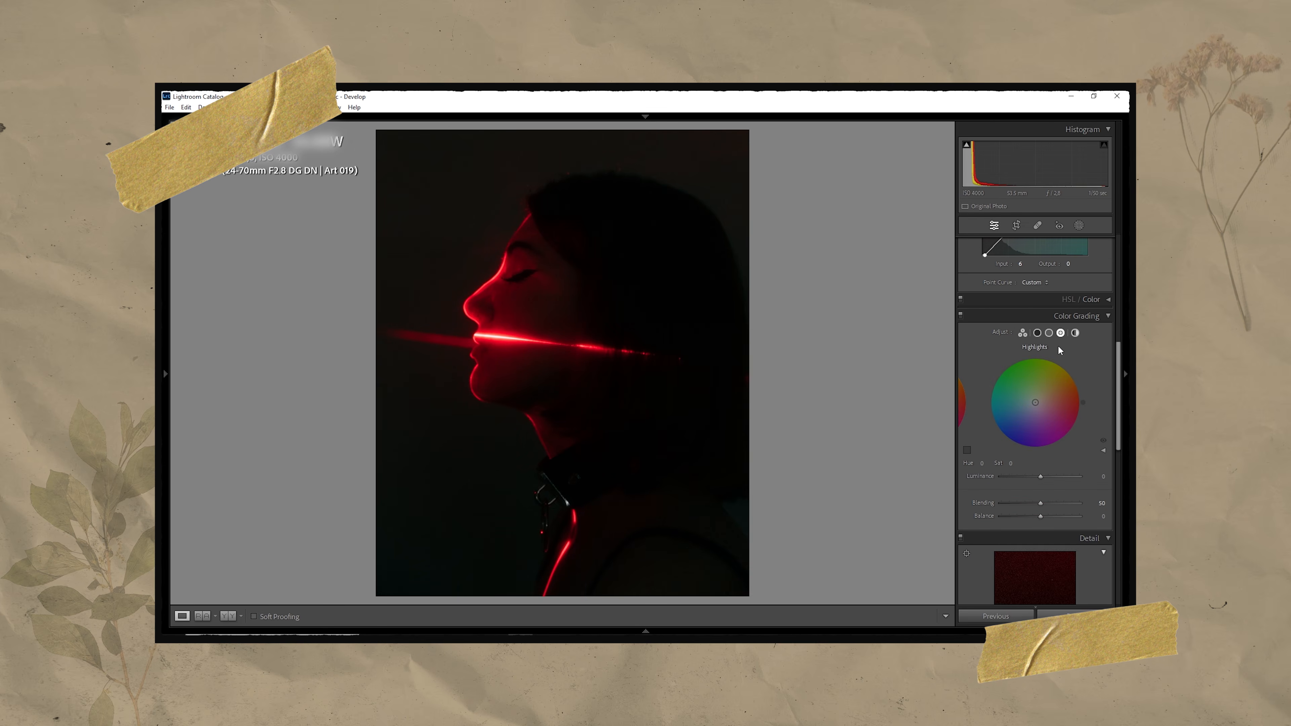
pyautogui.click(1037, 334)
pyautogui.moveTo(1040, 392); pyautogui.dragTo(1005, 408)
pyautogui.click(984, 463)
pyautogui.write('171')
pyautogui.press('Tab')
pyautogui.write('23')
pyautogui.press('Return')
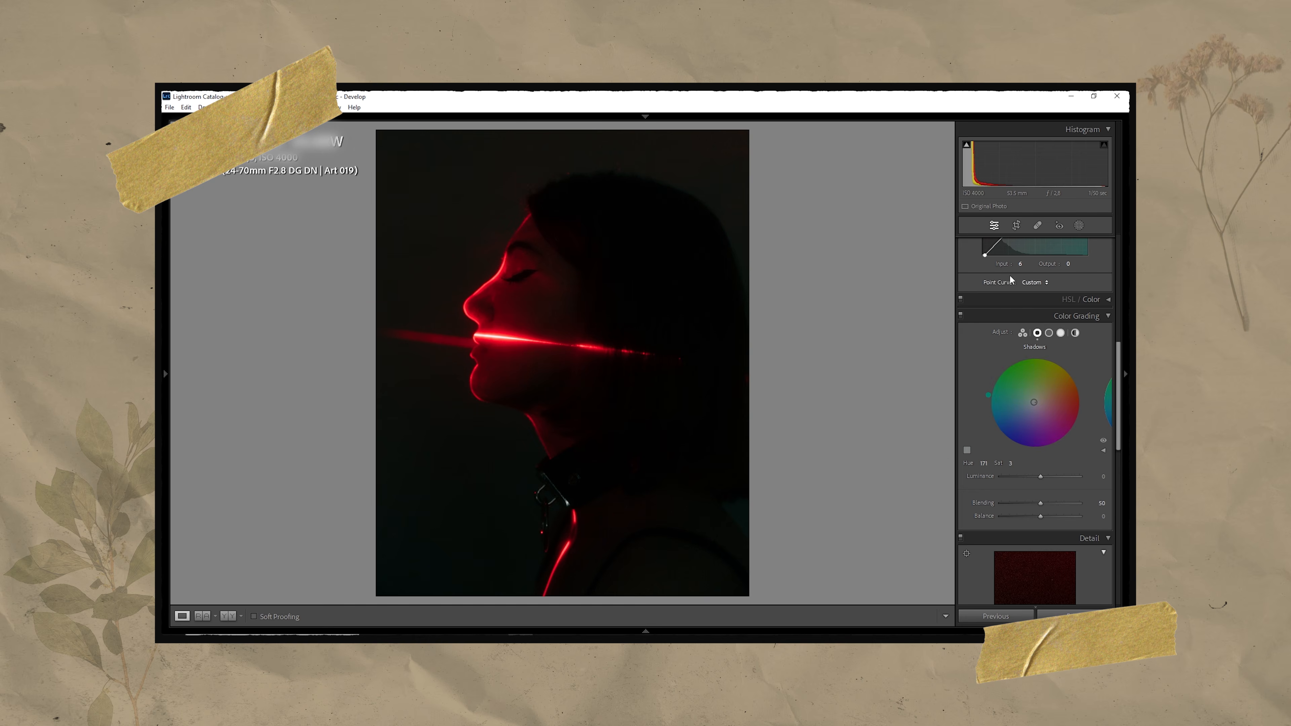
# Paint a brush mask along the red light beam across the face and erase the overspill around it.
pyautogui.hotkey('shift', 'w')
pyautogui.scroll(-5, 538, 344)
pyautogui.moveTo(478, 336)
pyautogui.mouseDown()
pyautogui.moveTo(657, 353)
pyautogui.moveTo(403, 334)
pyautogui.mouseUp()
pyautogui.scroll(-2, 542, 341)
pyautogui.keyDown('alt'); pyautogui.moveTo(577, 309); pyautogui.dragTo(712, 335); pyautogui.keyUp('alt')
pyautogui.keyDown('alt'); pyautogui.moveTo(471, 381); pyautogui.dragTo(394, 370); pyautogui.keyUp('alt')
pyautogui.keyDown('alt'); pyautogui.moveTo(485, 305); pyautogui.dragTo(397, 300); pyautogui.keyUp('alt')
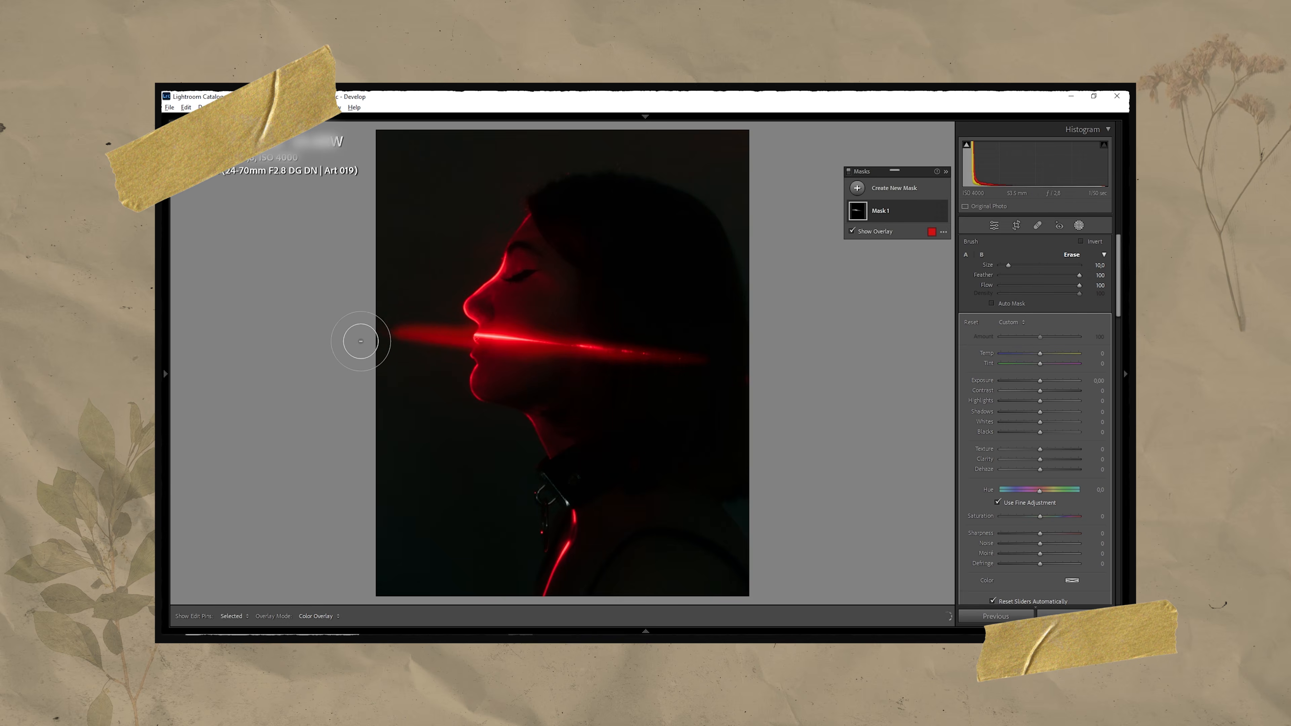
# Set the beam mask's exposure to 0.10 and its texture and clarity to -10, and adjust its dehaze.
pyautogui.click(1096, 380)
pyautogui.click(1090, 450)
pyautogui.hotkey('shift', 'Down')
pyautogui.click(1091, 460)
pyautogui.hotkey('shift', 'Down')
pyautogui.click(1091, 469)
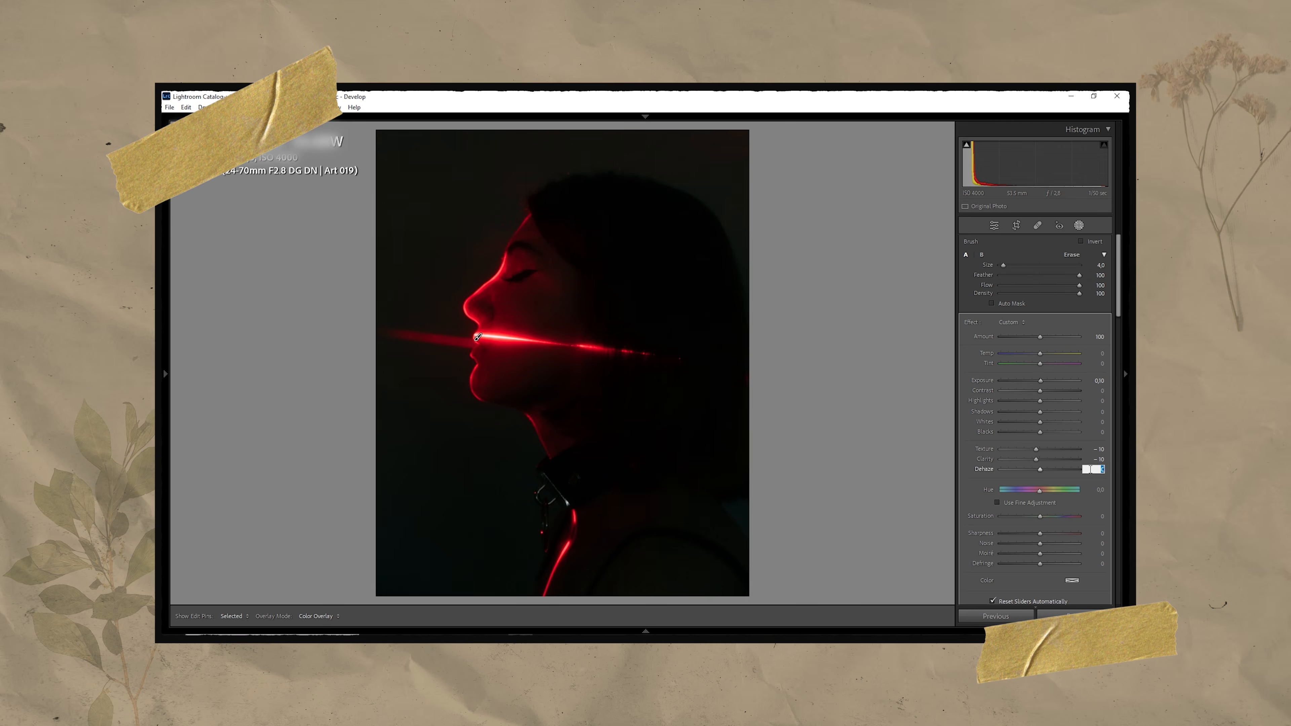
pyautogui.press('Return')
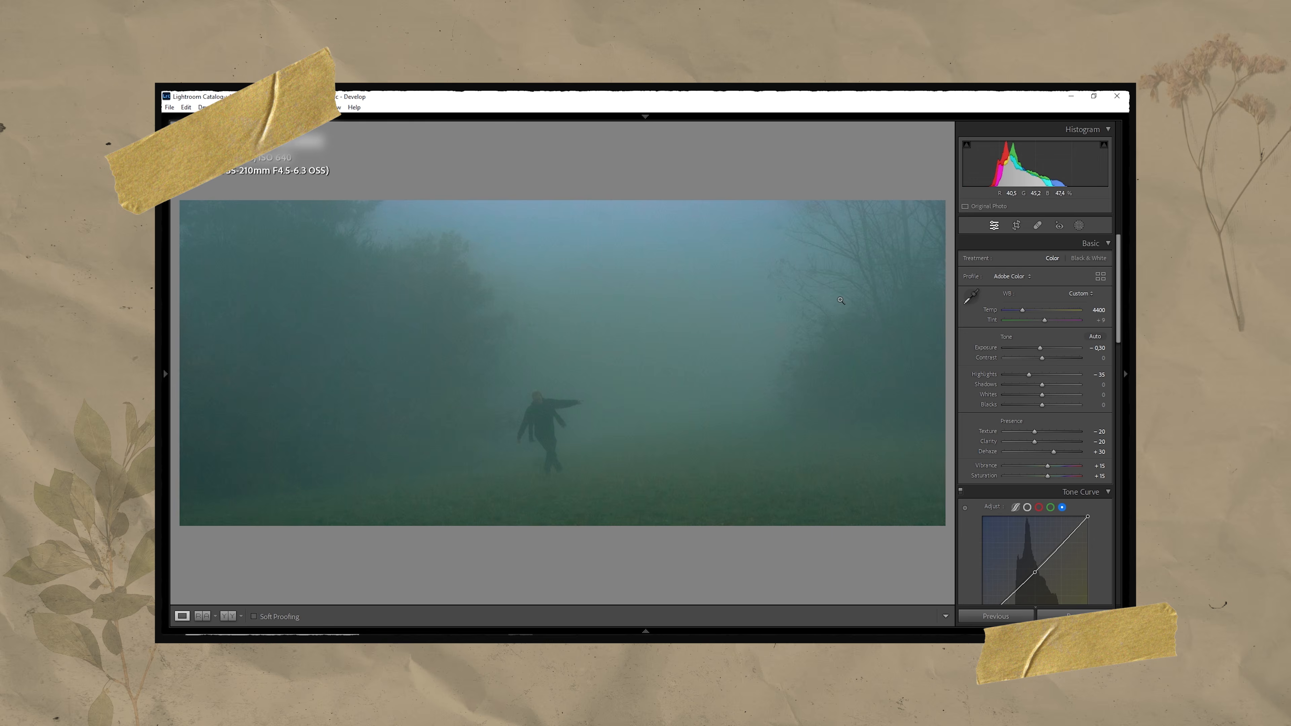
# Reset the foggy field photo's develop settings and crop.
pyautogui.rightClick(830, 311)
pyautogui.click(793, 312)
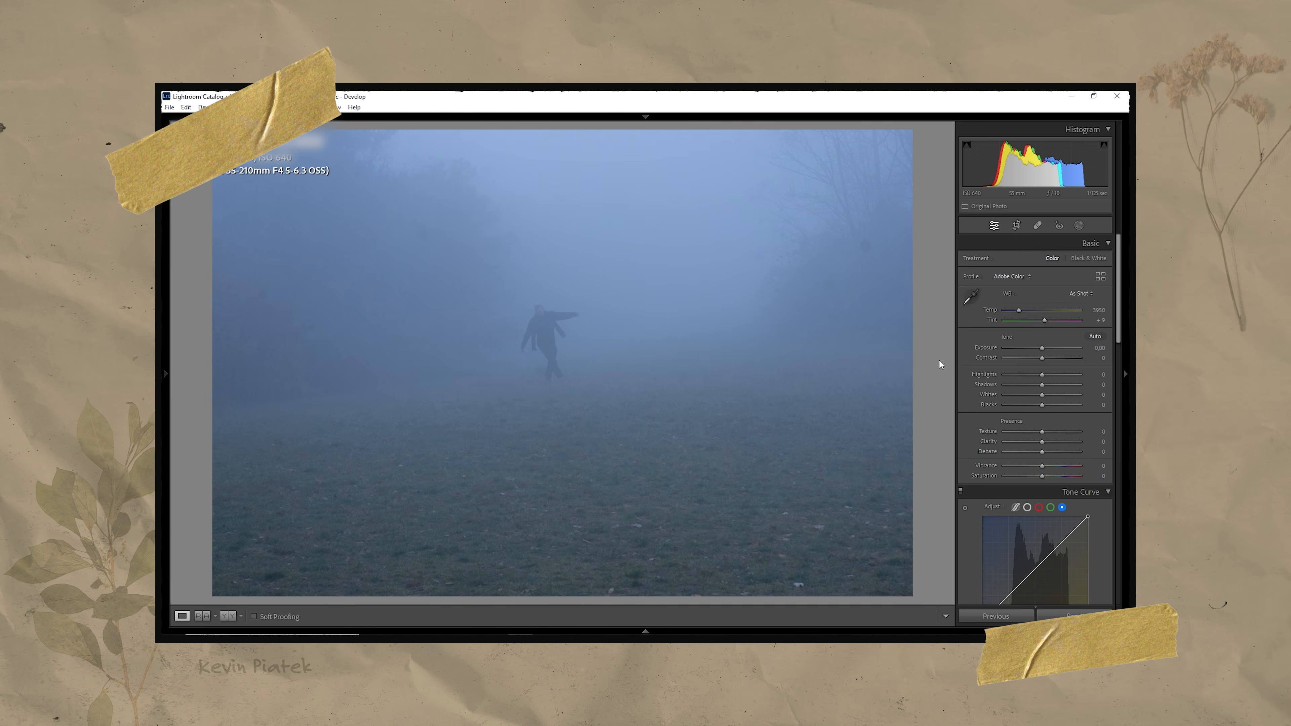
# Crop the foggy field photo to the 1 x 2.35 aspect ratio and reposition the frame around the figure.
pyautogui.click(1018, 228)
pyautogui.click(1077, 261)
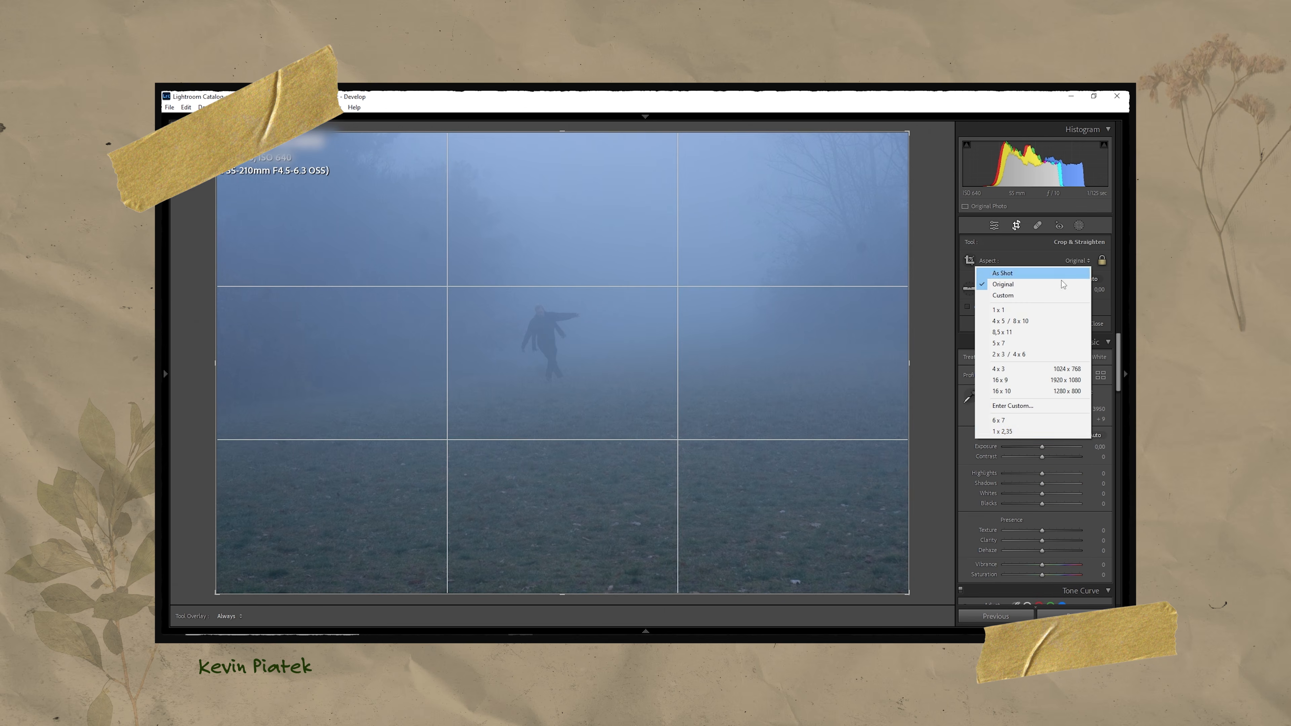
pyautogui.click(1032, 431)
pyautogui.moveTo(727, 336); pyautogui.dragTo(693, 379)
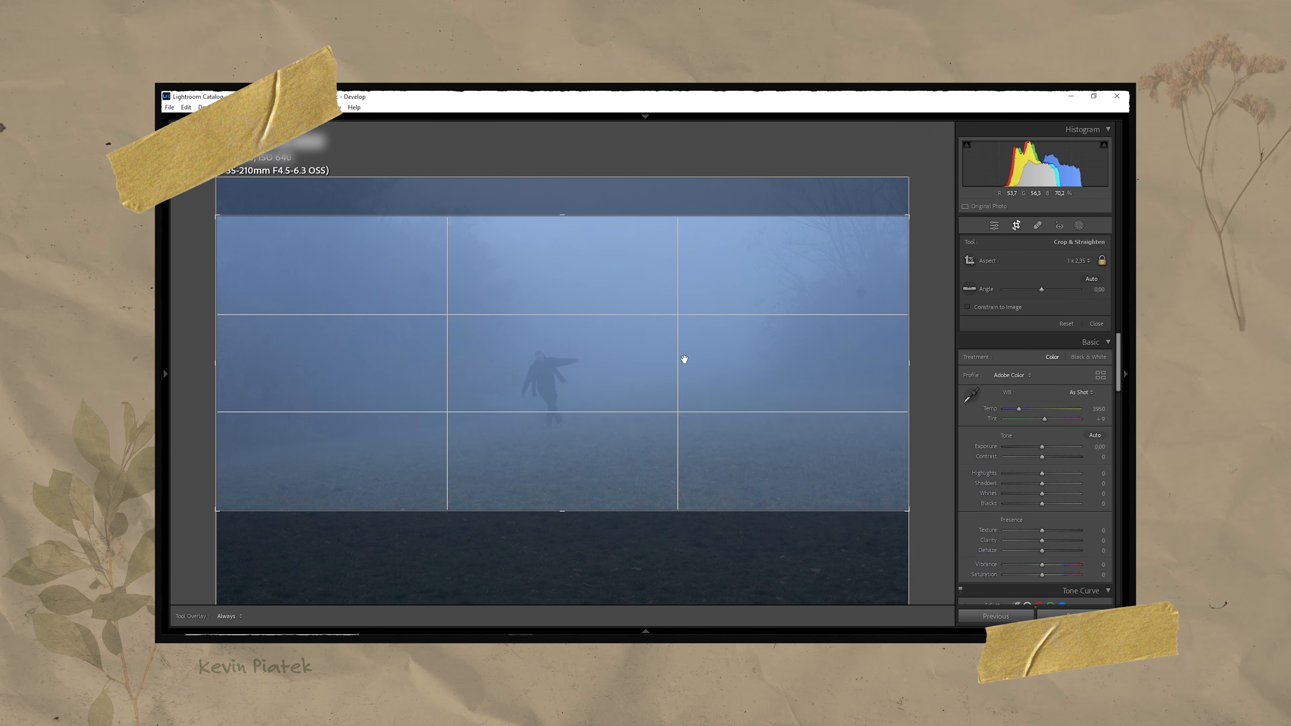
pyautogui.click(1017, 226)
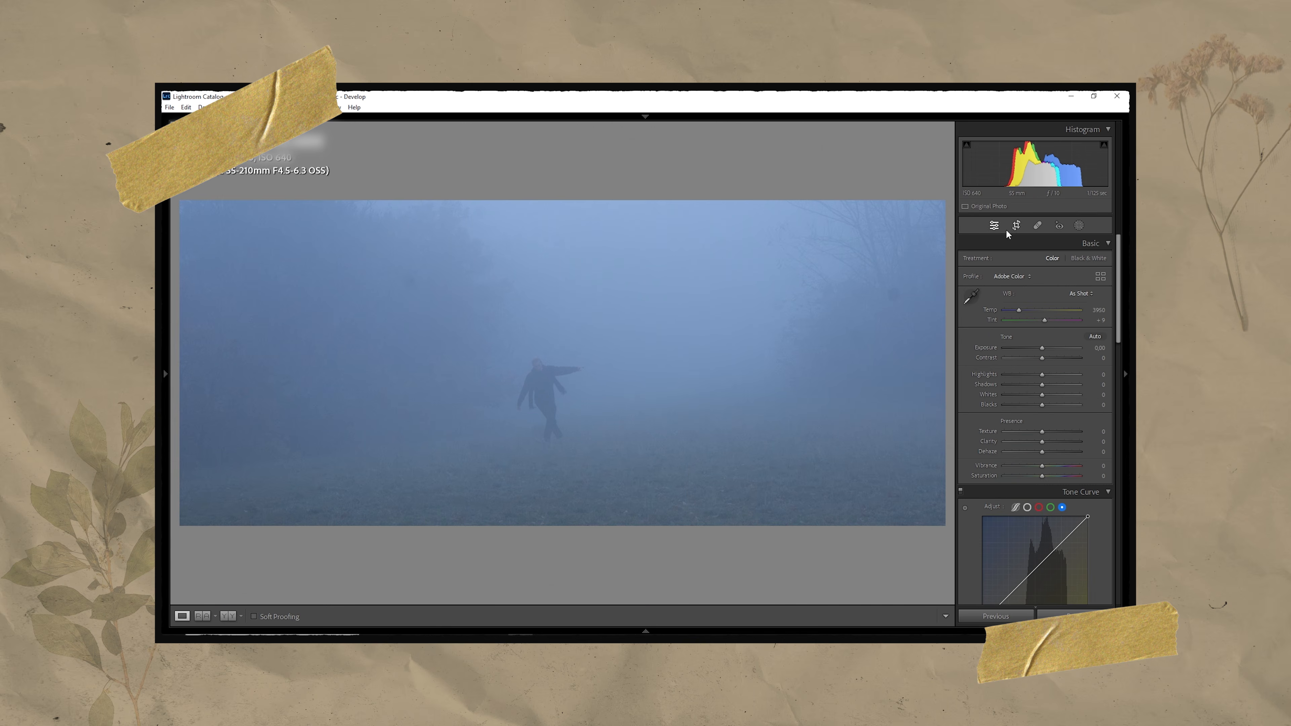
# Warm the foggy photo by setting its white balance temperature to 4400.
pyautogui.click(1095, 311)
pyautogui.press('Up')
pyautogui.press('Up')
pyautogui.press('Up')
pyautogui.press('Up')
pyautogui.press('Up')
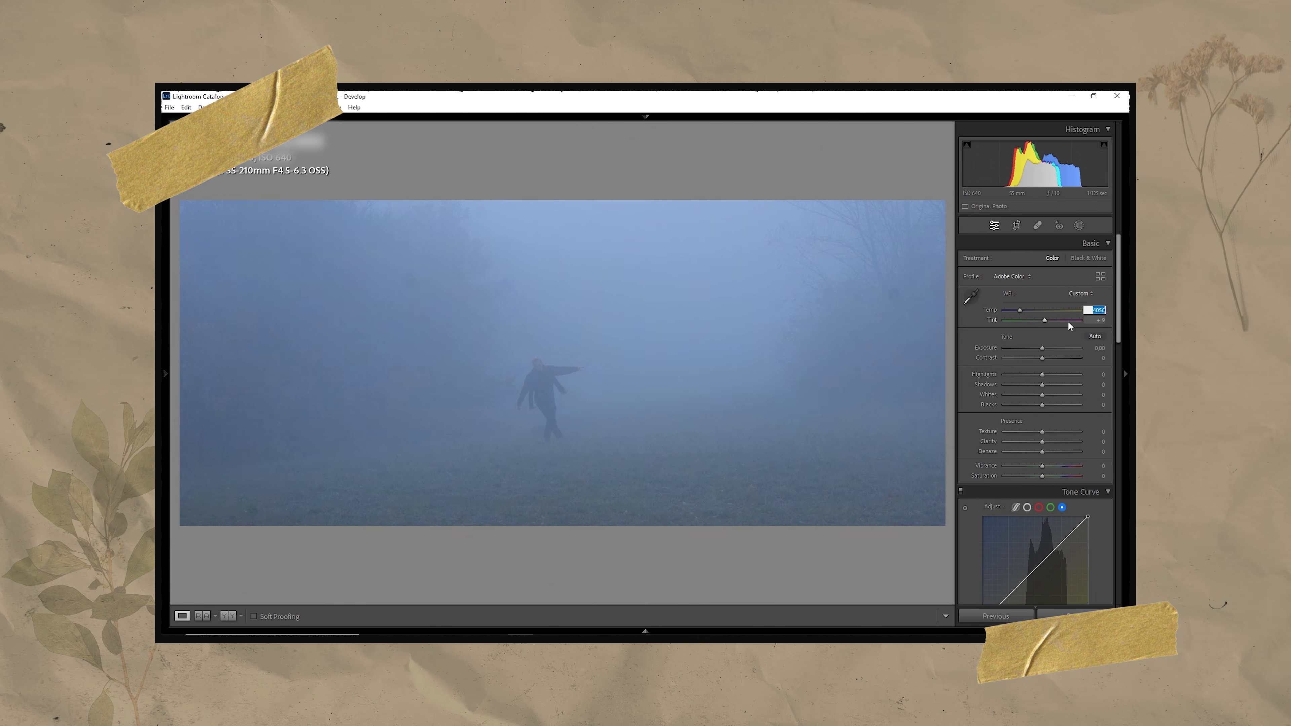
pyautogui.press('Up')
pyautogui.press('Up')
pyautogui.press('Return')
# Set the foggy photo's exposure to -0.30 and its highlights to -35.
pyautogui.click(1093, 348)
pyautogui.press('Down')
pyautogui.press('Down')
pyautogui.press('Down')
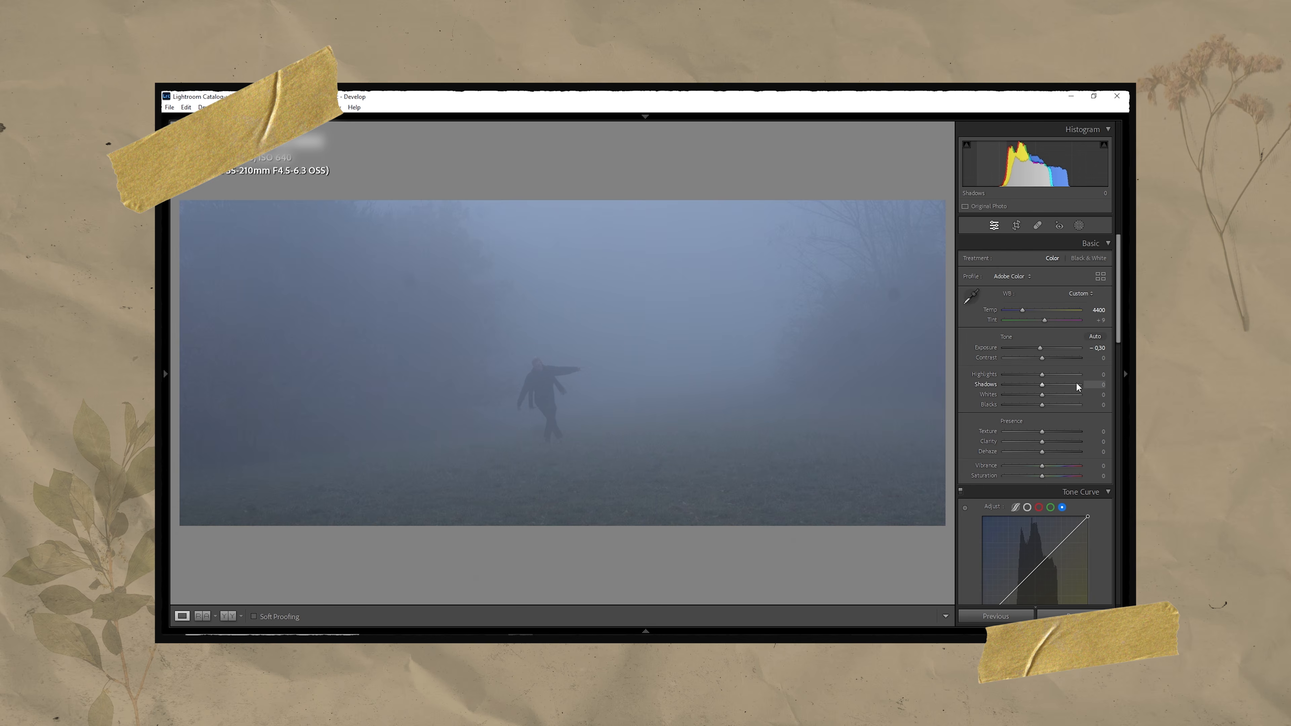
pyautogui.click(1093, 375)
pyautogui.press('Down')
pyautogui.press('Down')
pyautogui.press('Down')
pyautogui.press('Down')
pyautogui.press('Down')
pyautogui.press('Down')
pyautogui.press('Down')
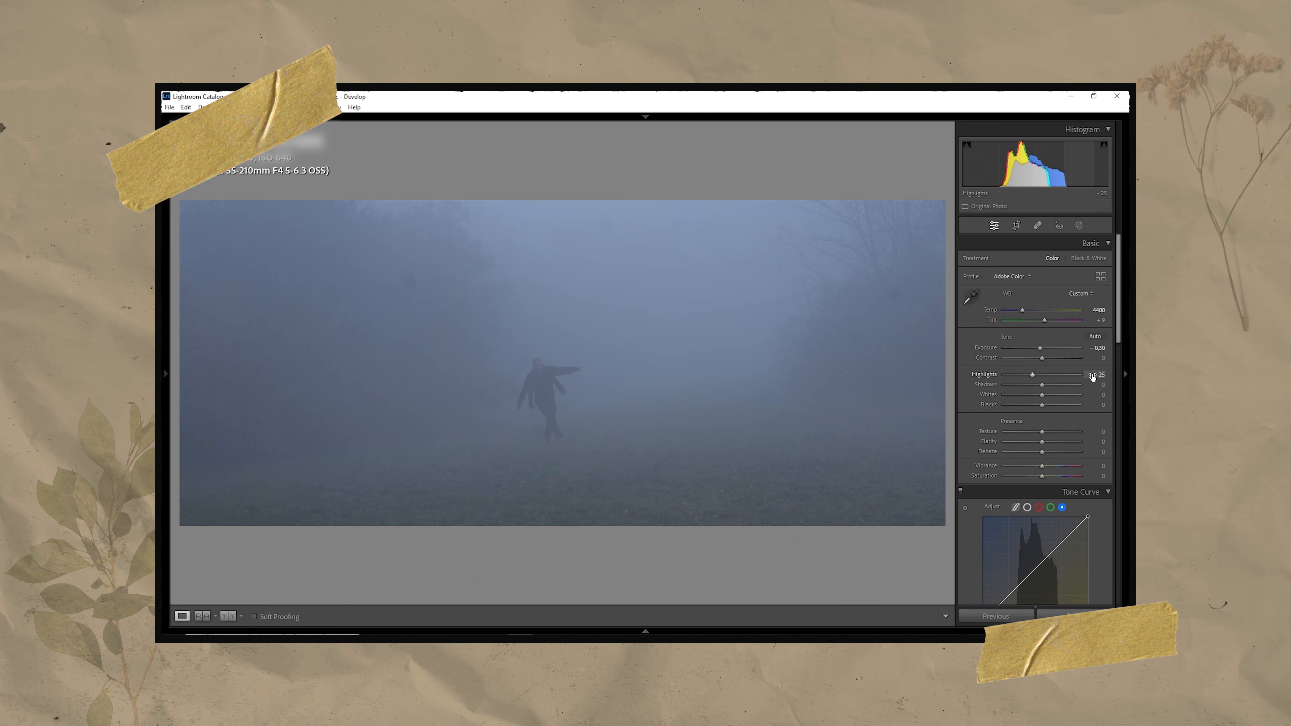
# Soften the foggy photo by setting both texture and clarity to -20.
pyautogui.click(1093, 432)
pyautogui.press('Down')
pyautogui.press('Down')
pyautogui.press('Down')
pyautogui.press('Down')
pyautogui.press('Down')
# Set the foggy photo's dehaze to +30 and both its vibrance and saturation to +15.
pyautogui.click(1095, 452)
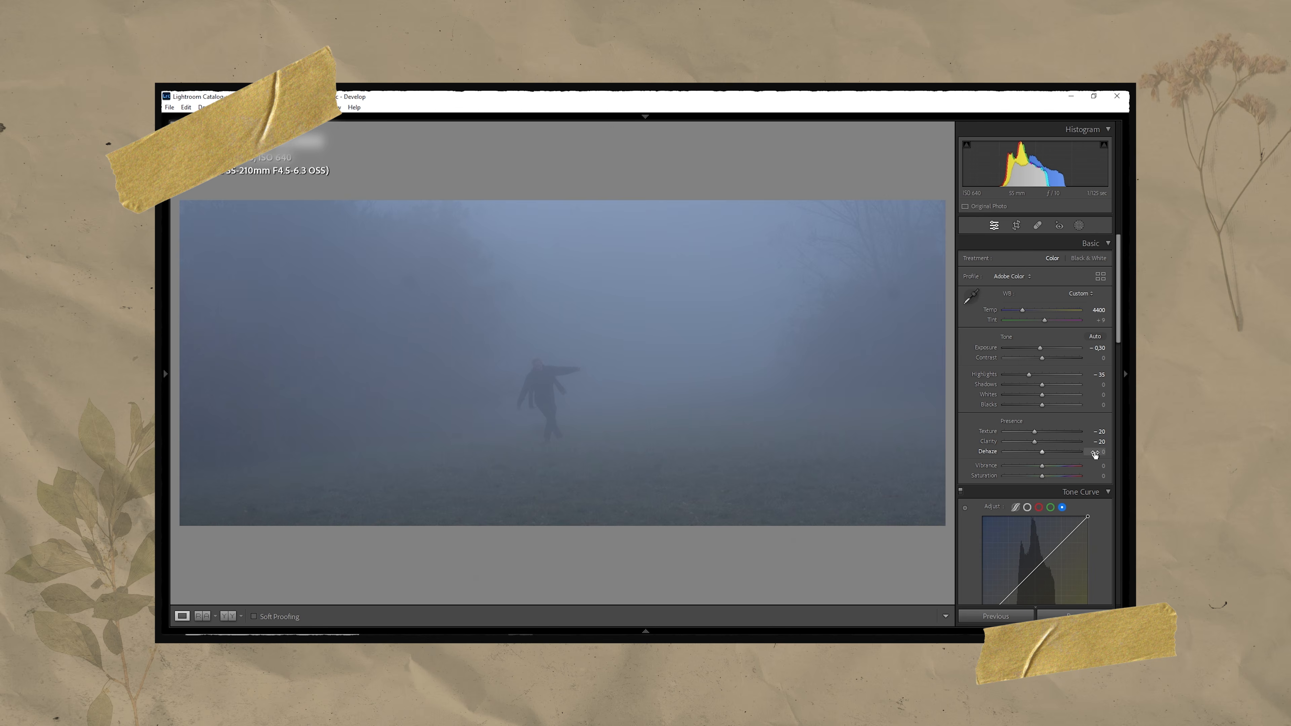
pyautogui.press('Up')
pyautogui.press('Up')
pyautogui.press('Up')
pyautogui.press('Up')
pyautogui.press('Up')
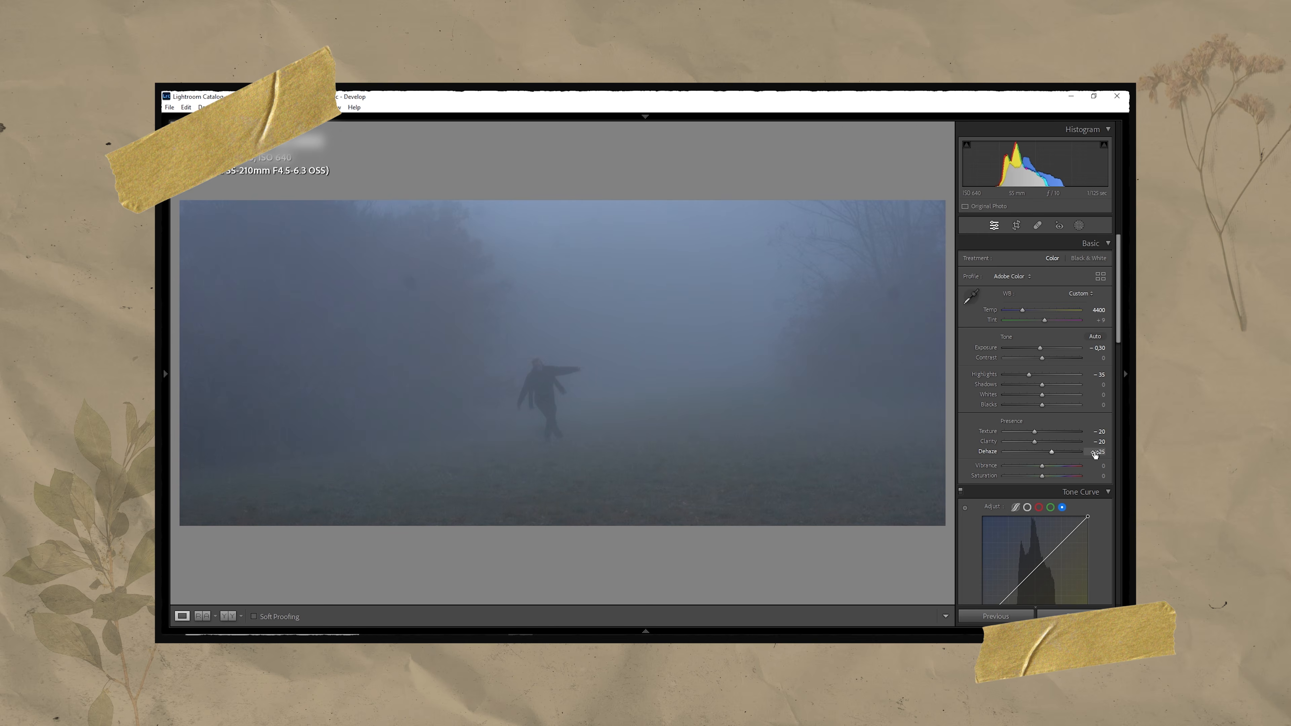
pyautogui.press('Up')
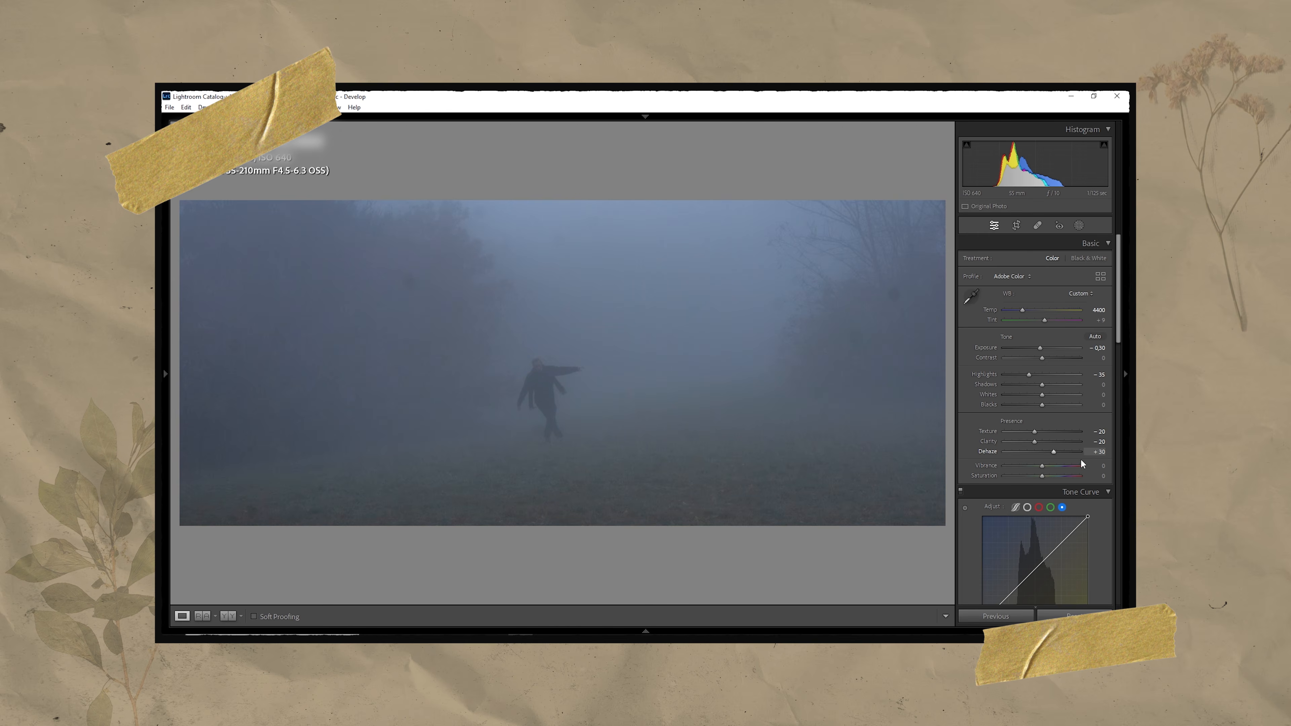
pyautogui.click(1095, 467)
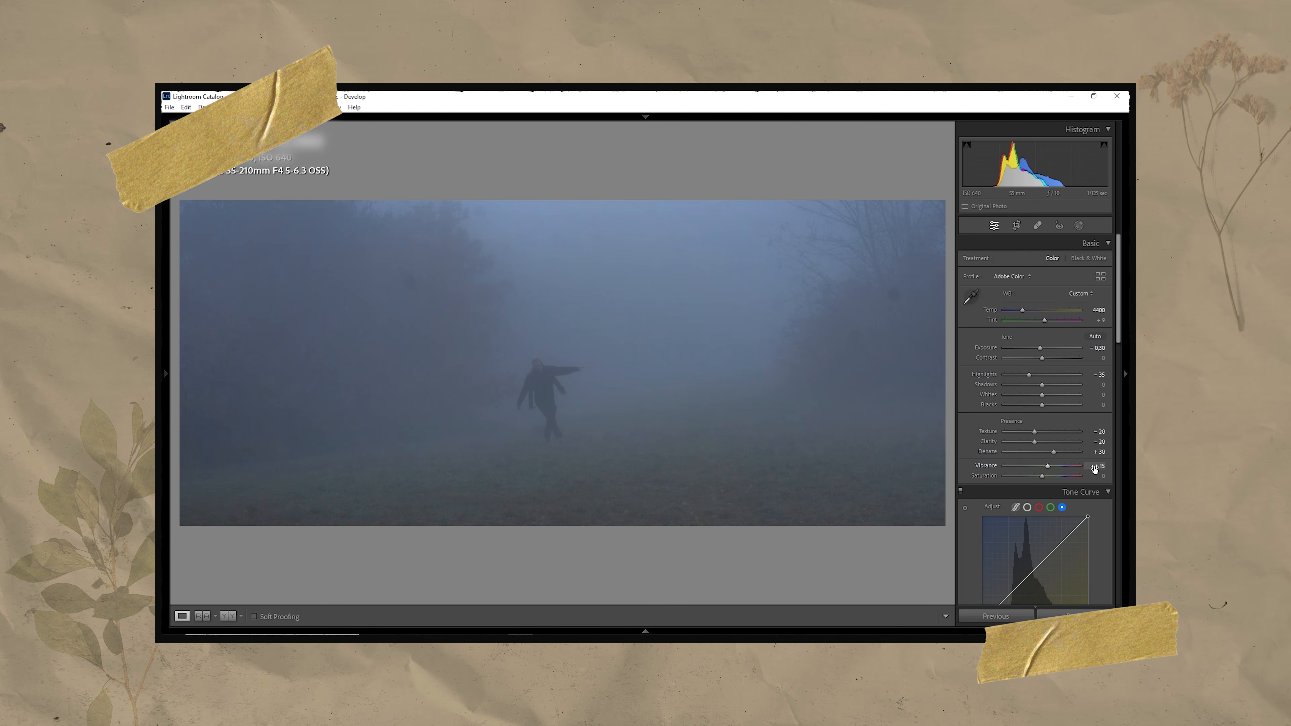
pyautogui.press('Up')
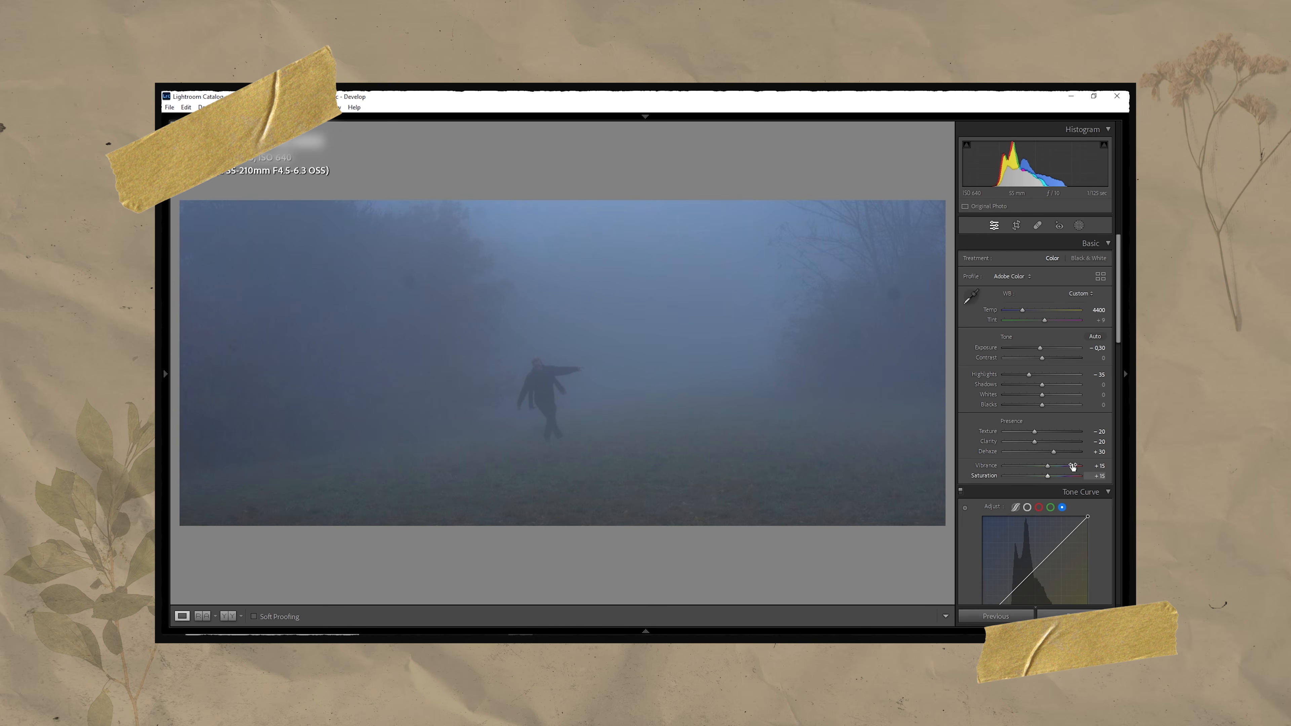
# Move the red curve's black point slightly inward and set the blue curve's midpoint to input 127 and output 120.
pyautogui.scroll(-2, 1011, 415)
pyautogui.click(1027, 421)
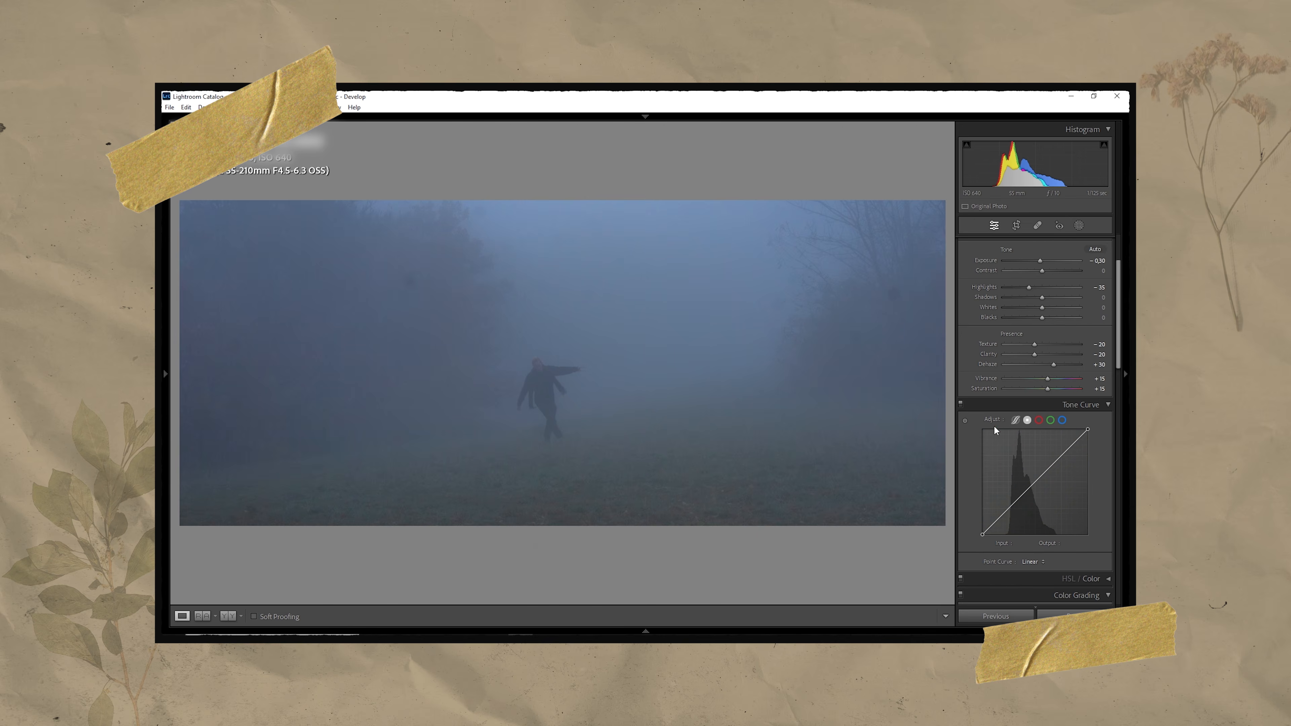
pyautogui.scroll(-2, 997, 428)
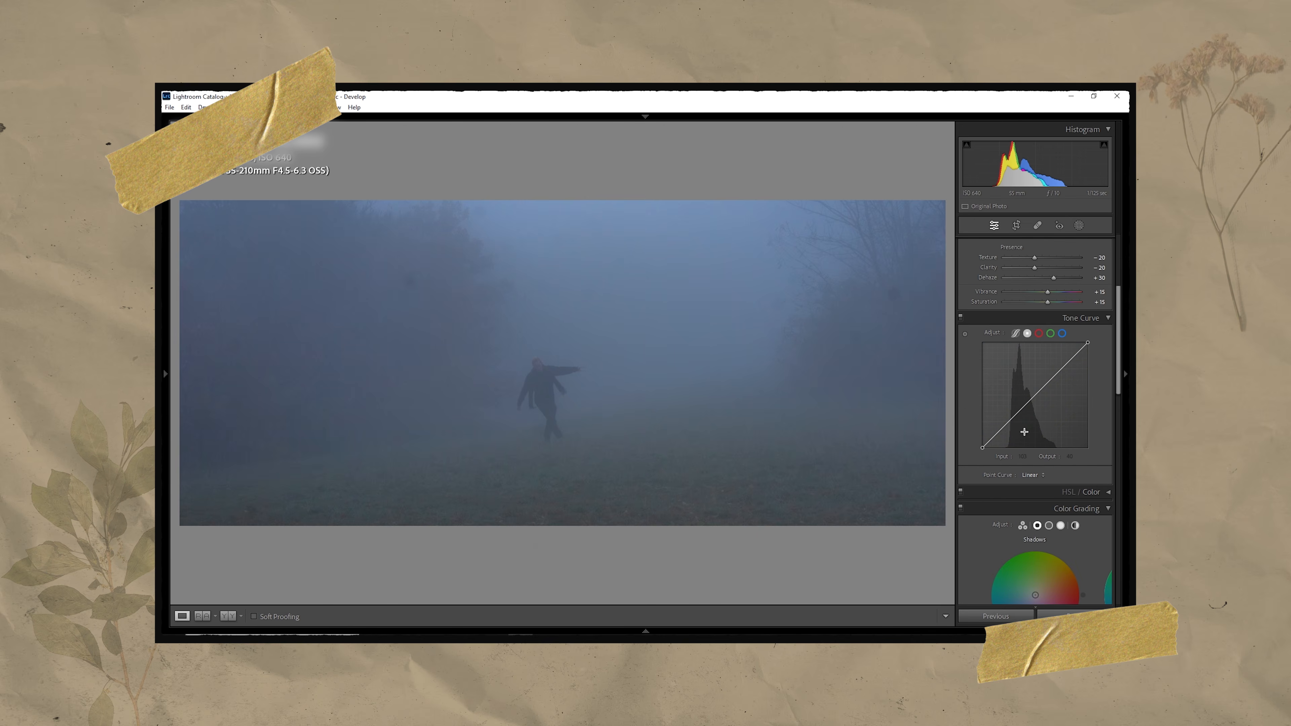
pyautogui.click(1037, 395)
pyautogui.moveTo(1022, 459); pyautogui.dragTo(986, 448)
pyautogui.click(1039, 334)
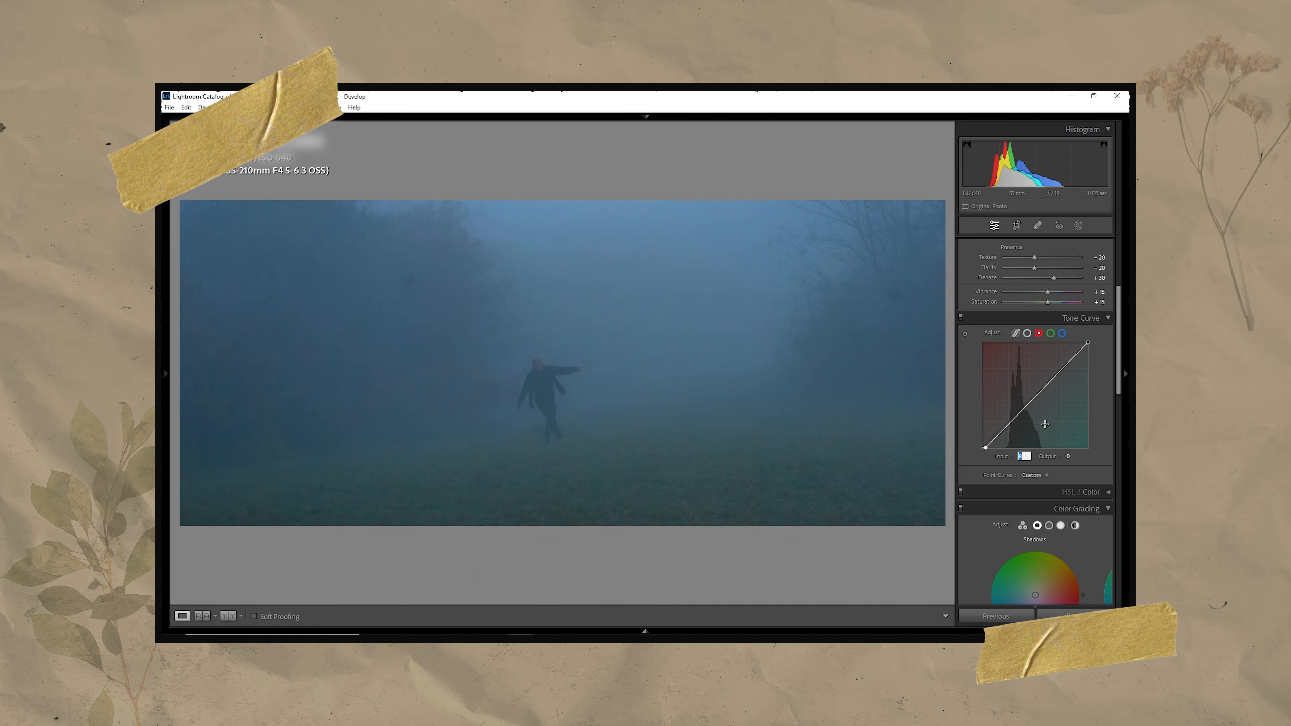
pyautogui.click(1062, 334)
pyautogui.moveTo(1035, 395); pyautogui.dragTo(1035, 398)
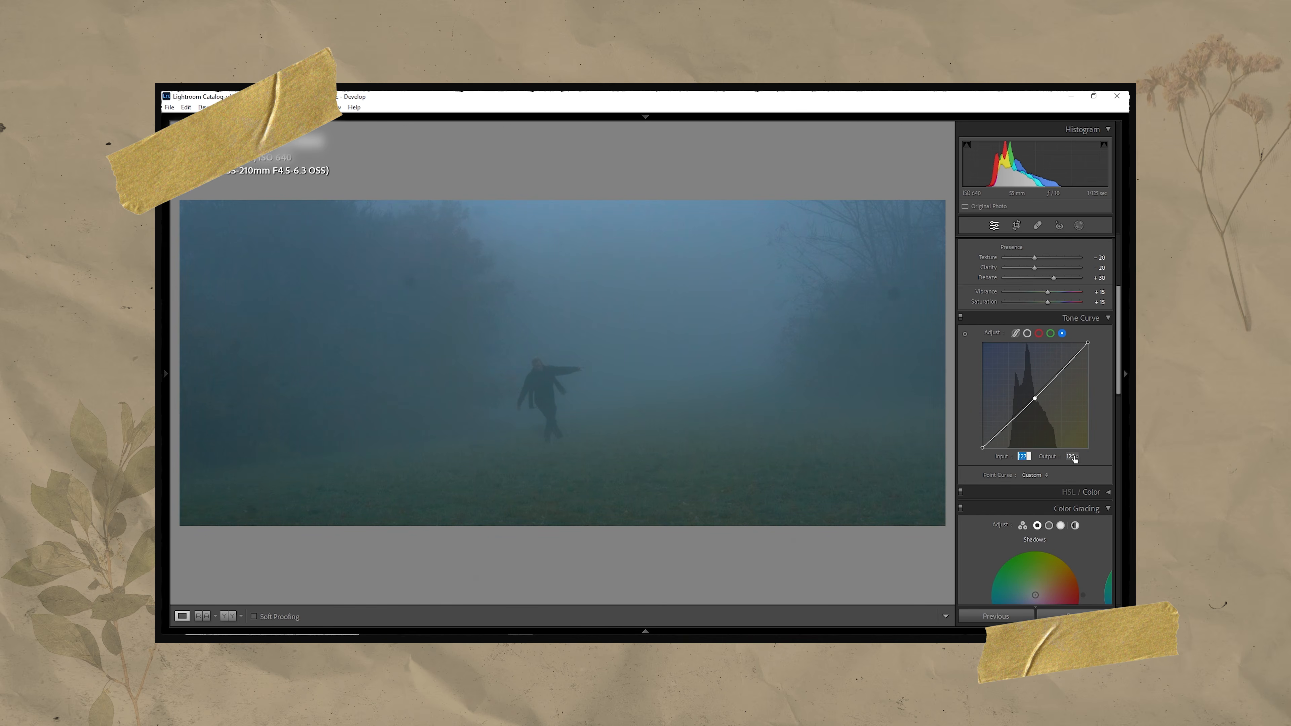
# Tint the foggy photo with the color grading wheels and compare the image with and without the grading.
pyautogui.scroll(-3, 1046, 384)
pyautogui.click(1049, 351)
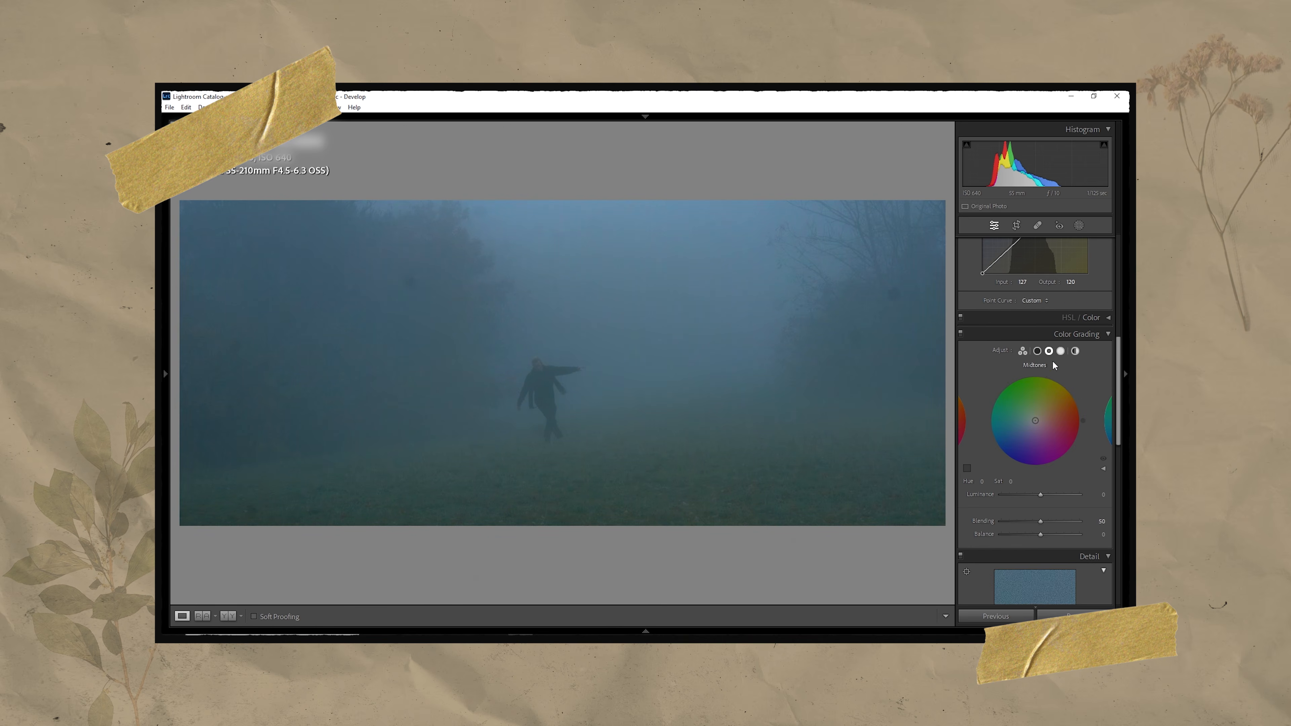
pyautogui.moveTo(1047, 409)
pyautogui.mouseDown()
pyautogui.moveTo(1052, 382)
pyautogui.moveTo(998, 437)
pyautogui.moveTo(1030, 423)
pyautogui.moveTo(1040, 386)
pyautogui.moveTo(1036, 415)
pyautogui.mouseUp()
pyautogui.click(1061, 351)
pyautogui.click(1037, 351)
pyautogui.click(961, 332)
pyautogui.click(960, 332)
# Heal the dust spots across the fog and trees with the Heal tool at size 77 and feather 68.
pyautogui.scroll(5, 1073, 452)
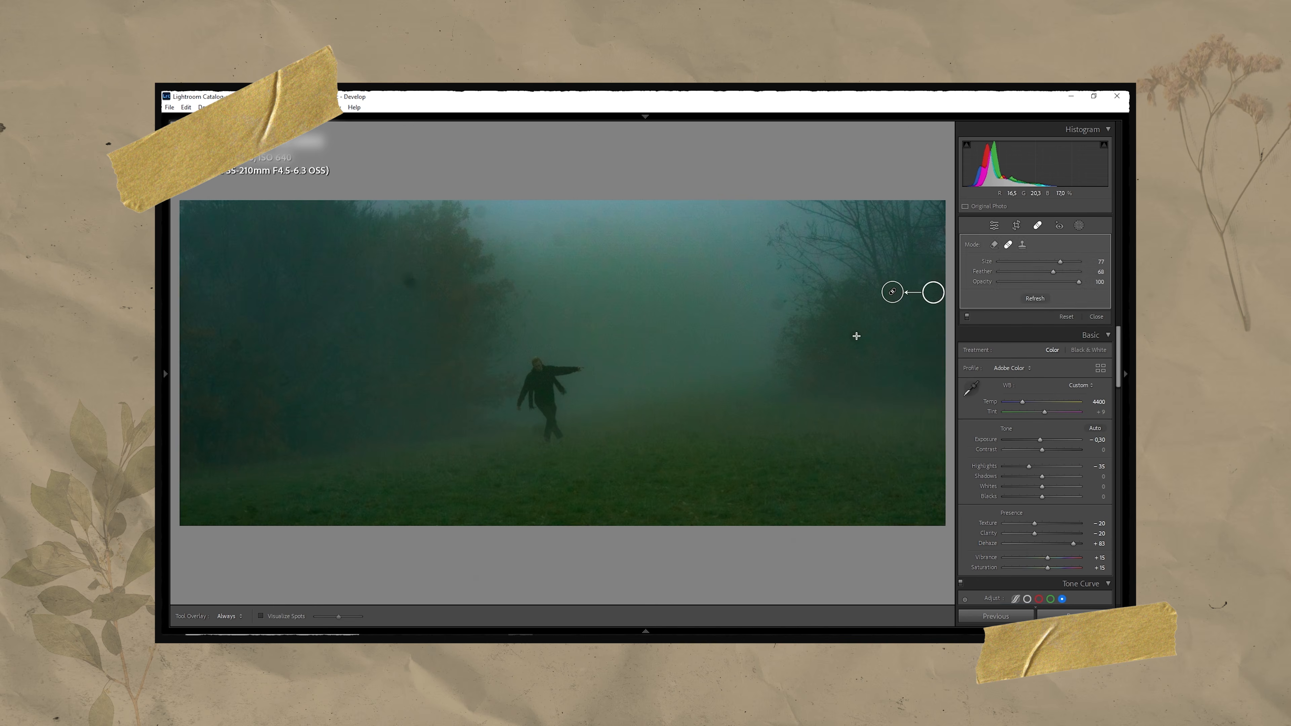
pyautogui.click(775, 304)
pyautogui.click(590, 219)
pyautogui.click(410, 279)
pyautogui.click(206, 344)
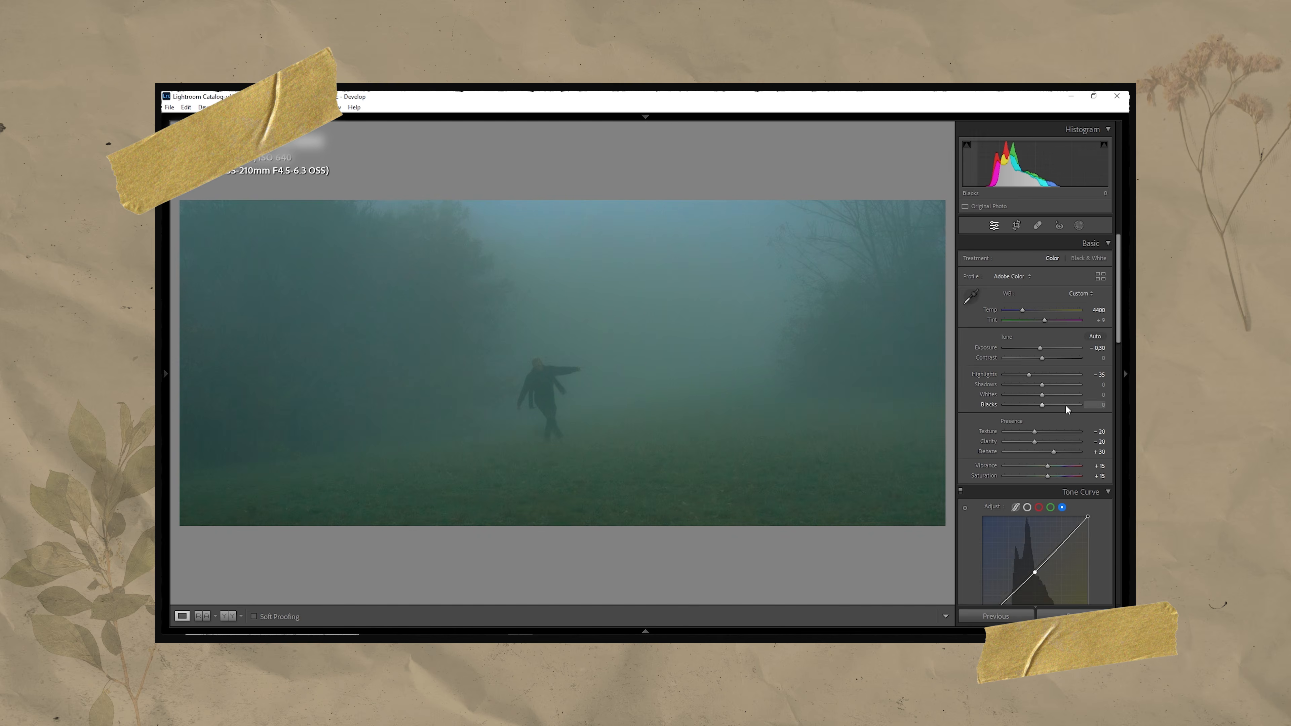
# Adjust the foggy photo's sharpening amount.
pyautogui.scroll(-10, 1066, 405)
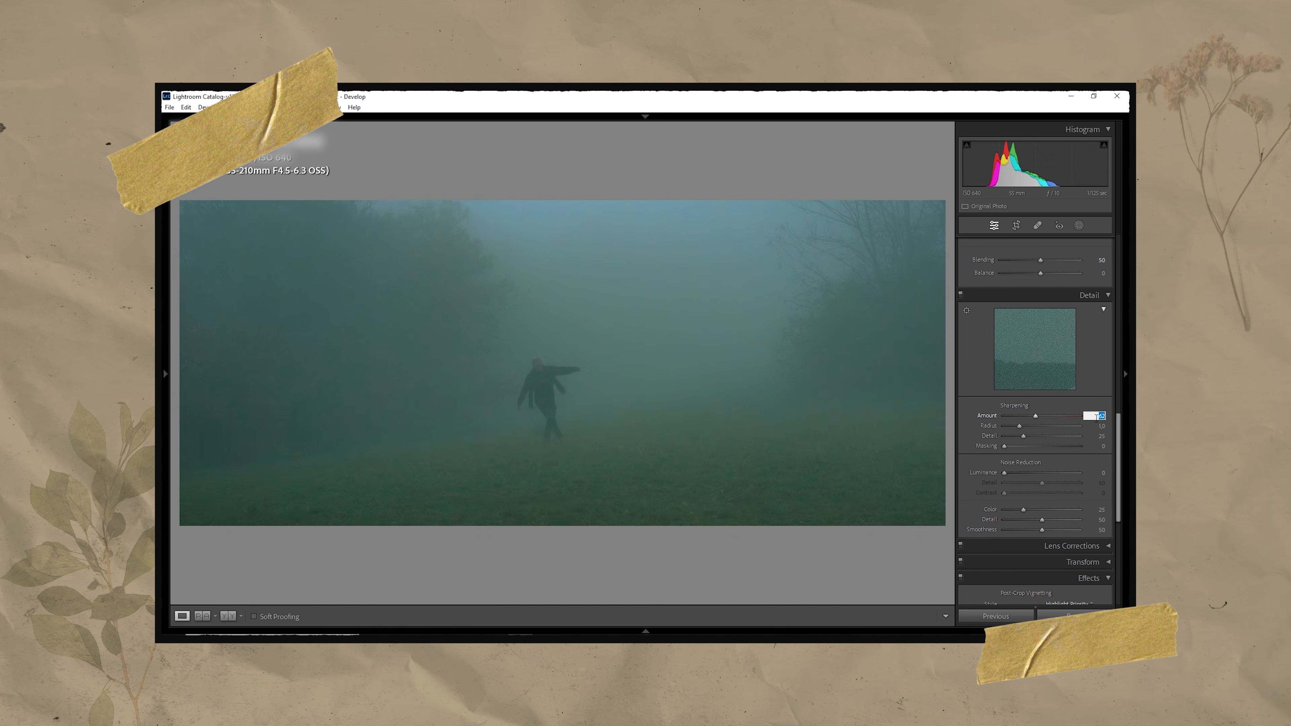
pyautogui.click(578, 398)
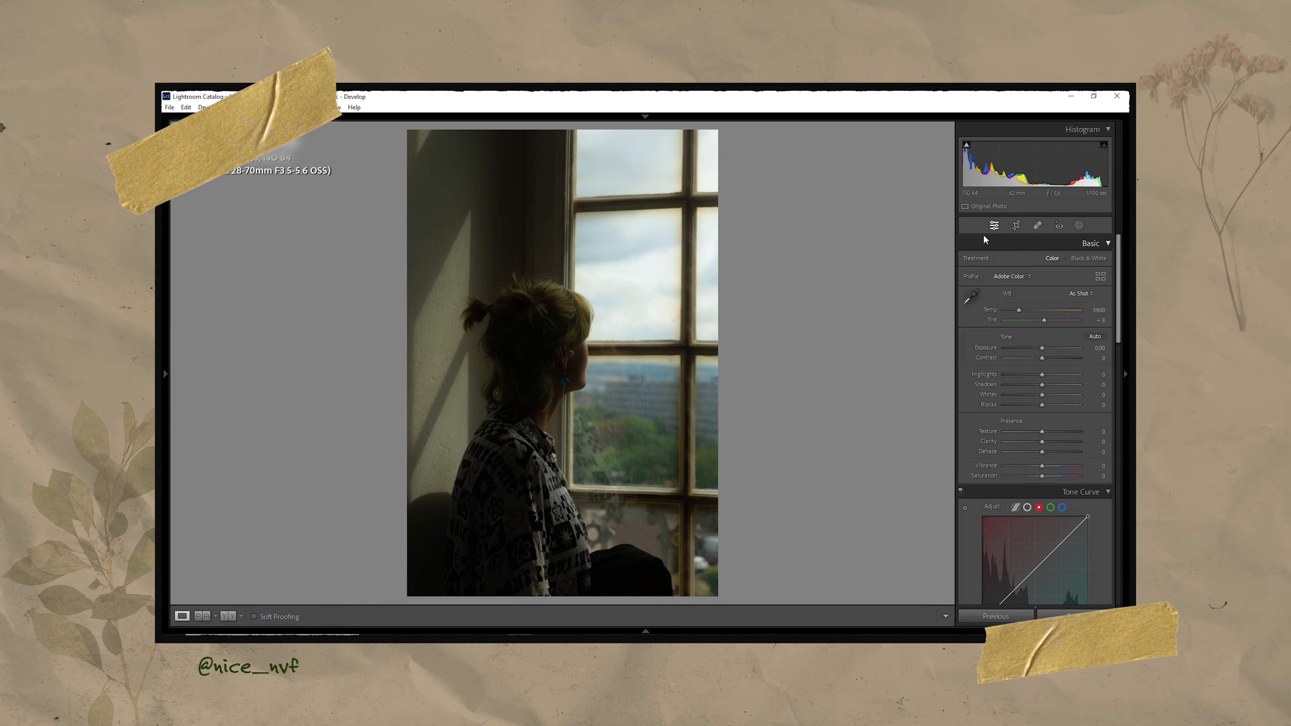
# Crop the window portrait to the 4 x 5 / 8 x 10 aspect ratio and reposition the frame around the woman.
pyautogui.click(1016, 225)
pyautogui.click(1077, 261)
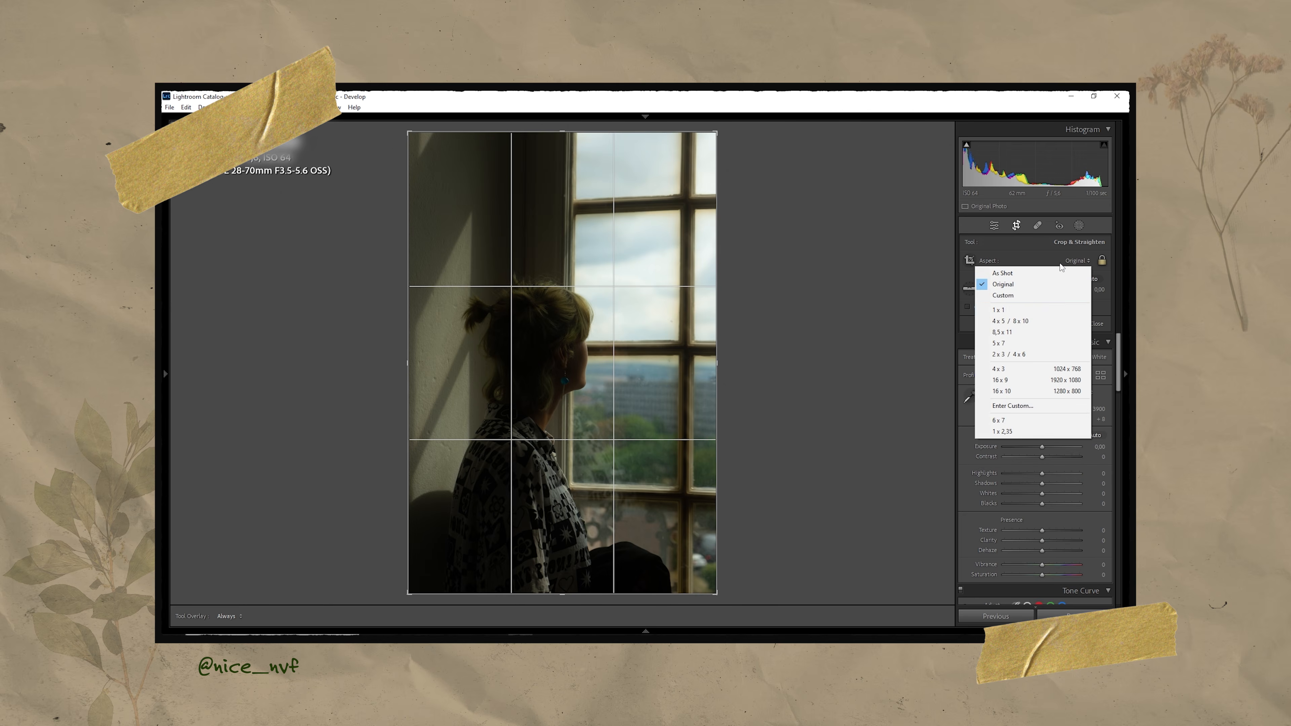
pyautogui.click(991, 314)
pyautogui.moveTo(621, 384); pyautogui.dragTo(621, 370)
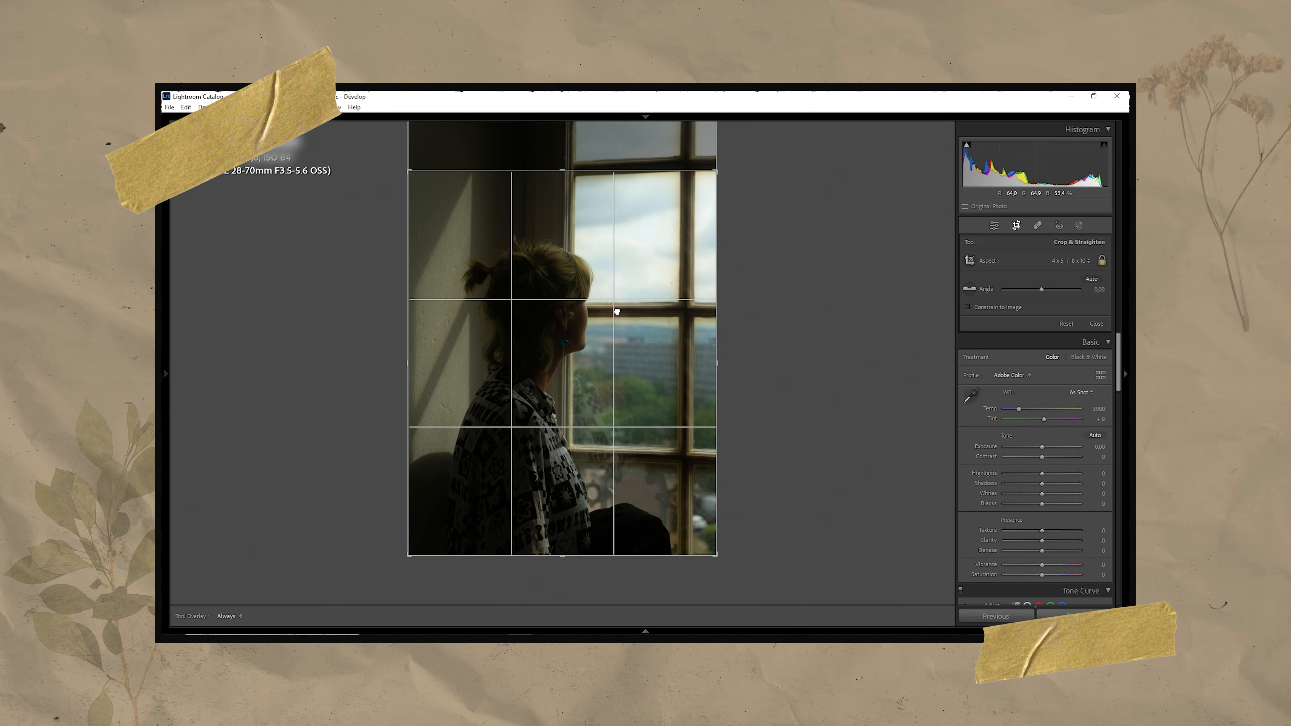
pyautogui.press('Return')
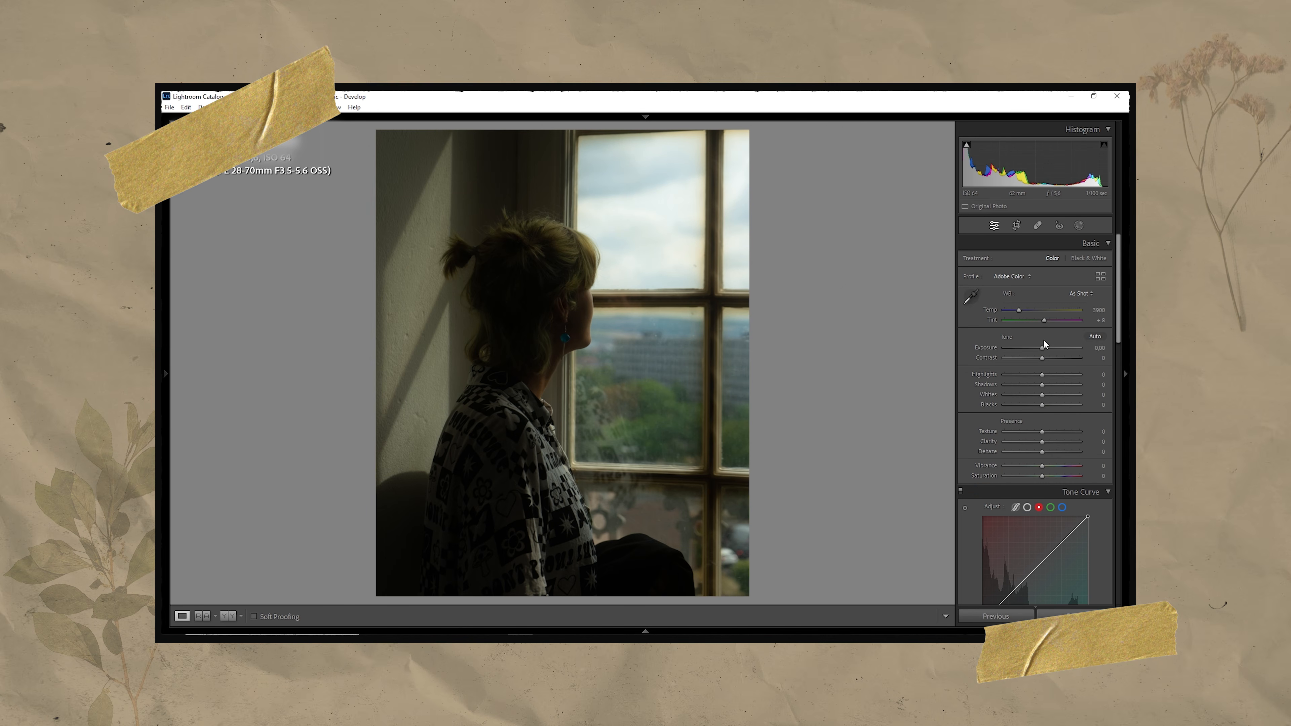
# Set the window portrait's white balance to temperature 4200 and tint +5.
pyautogui.click(1095, 309)
pyautogui.press('Up')
pyautogui.press('Up')
pyautogui.press('Up')
pyautogui.press('Up')
pyautogui.press('Up')
pyautogui.press('Up')
pyautogui.click(1096, 320)
pyautogui.press('Down')
pyautogui.press('Down')
pyautogui.press('Down')
# Set the window portrait's exposure to +0.80 and its contrast to -50.
pyautogui.click(1096, 348)
pyautogui.press('Up')
pyautogui.press('Up')
pyautogui.press('Up')
pyautogui.press('Up')
pyautogui.press('Up')
pyautogui.press('Up')
pyautogui.press('Up')
pyautogui.press('Up')
pyautogui.click(1096, 358)
pyautogui.press('Down')
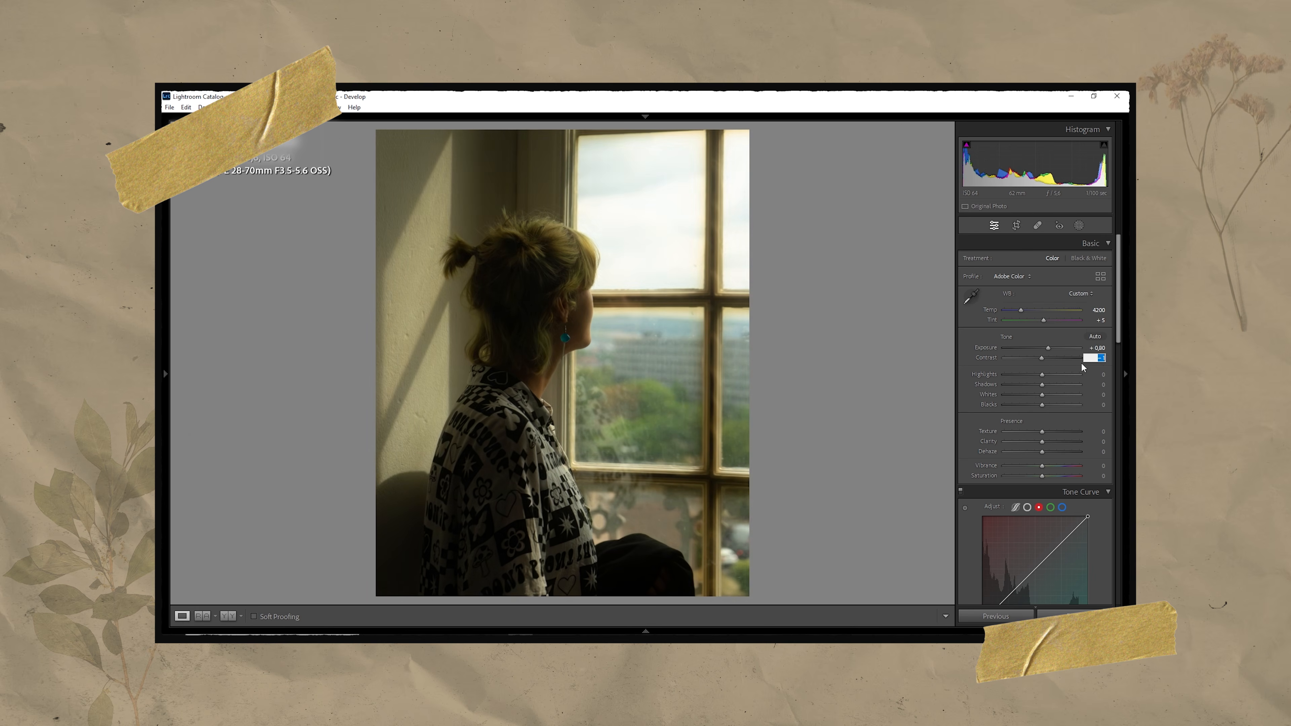
pyautogui.write('-50')
pyautogui.press('Return')
# Set the window portrait's highlights to -35 and its shadows to +35.
pyautogui.click(1093, 375)
pyautogui.write('-35')
pyautogui.press('Return')
pyautogui.click(1095, 385)
pyautogui.write('30')
pyautogui.press('Return')
pyautogui.press('Up')
# Set the window portrait's texture, clarity and dehaze each to -15.
pyautogui.press('Down')
pyautogui.press('Down')
pyautogui.press('Down')
pyautogui.press('Down')
pyautogui.press('Down')
pyautogui.press('Down')
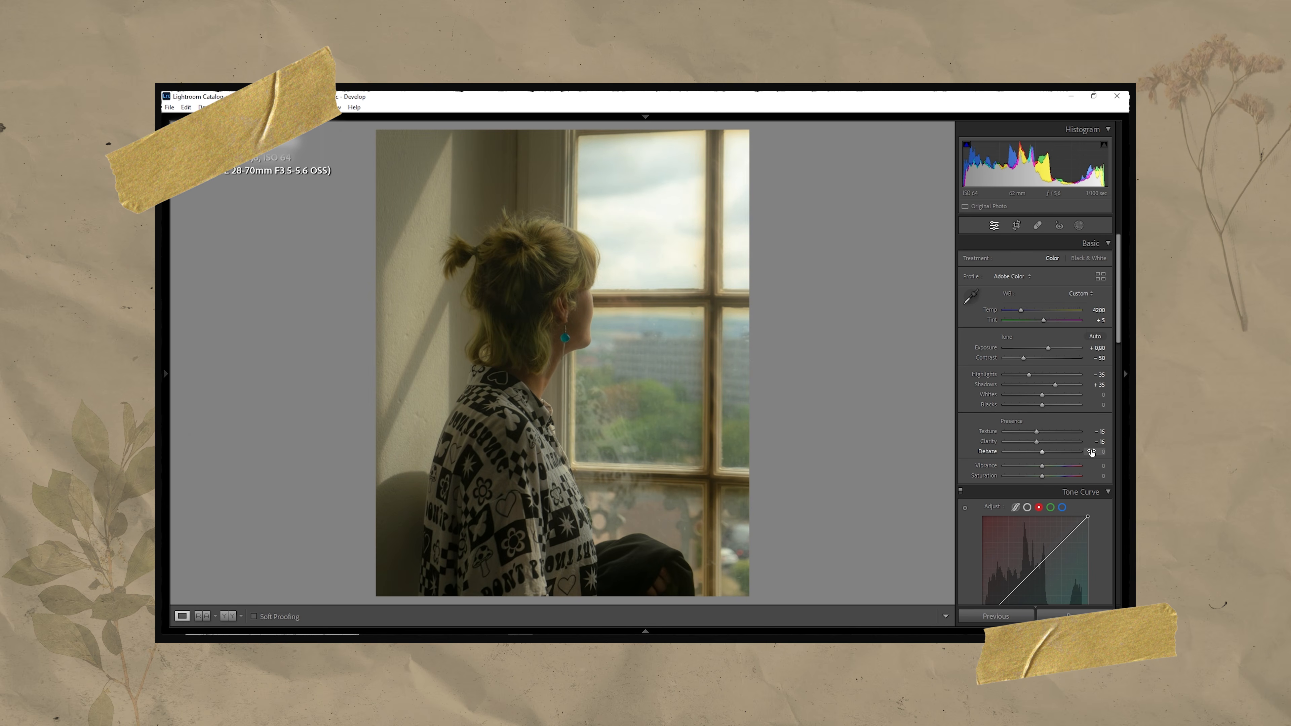
pyautogui.press('Down')
pyautogui.press('Down')
pyautogui.press('Down')
# Set the window portrait's vibrance and saturation both to +15.
pyautogui.press('Up')
pyautogui.press('Up')
pyautogui.press('Up')
pyautogui.press('Up')
pyautogui.press('Up')
pyautogui.press('Up')
# Shape the combined RGB point curve with a slightly lowered shadow point and a lifted upper-midtone point.
pyautogui.scroll(-3, 1075, 465)
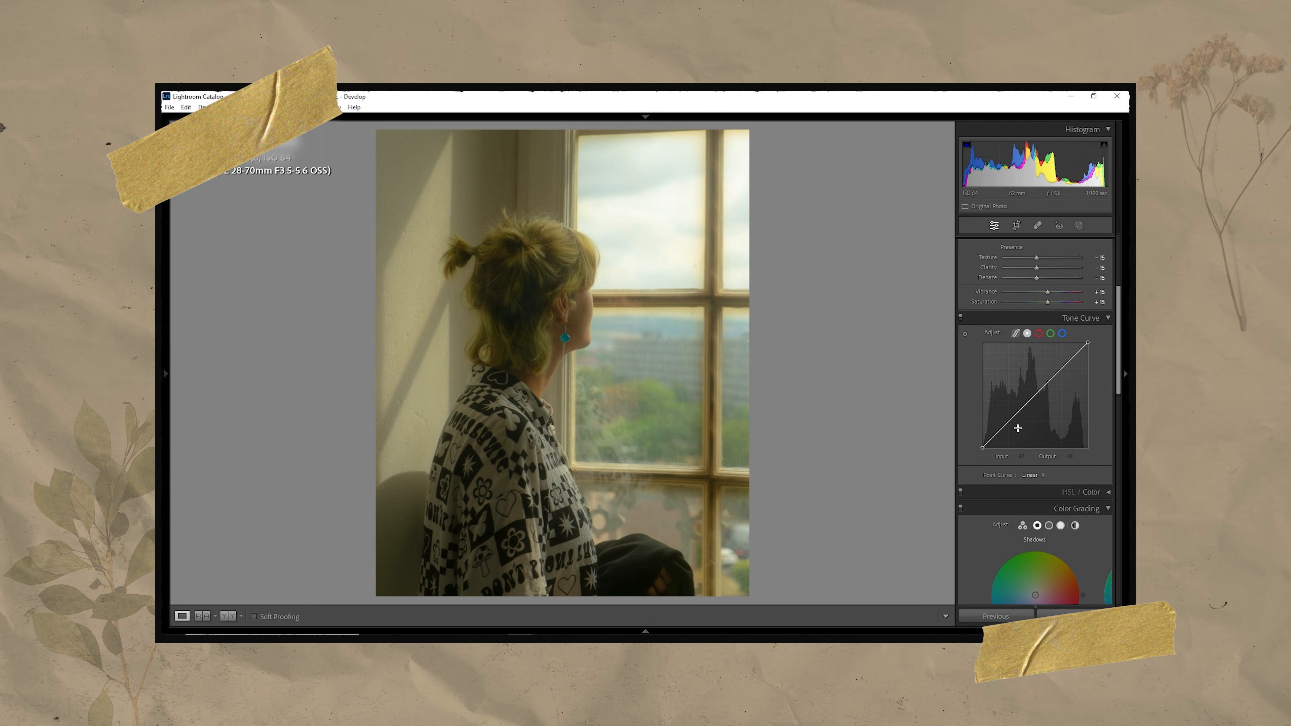
pyautogui.click(1055, 375)
pyautogui.moveTo(1009, 421); pyautogui.dragTo(1009, 423)
pyautogui.moveTo(1055, 375); pyautogui.dragTo(1043, 385)
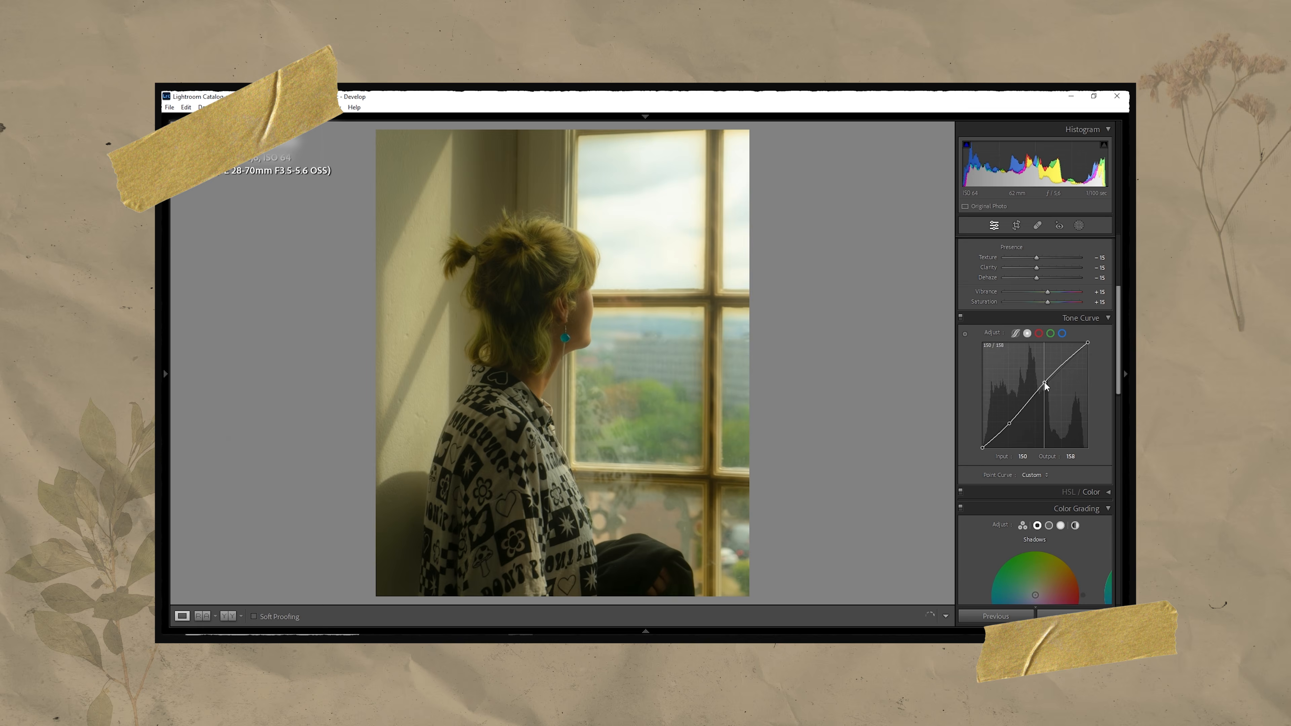
# Move the red curve's black point inward and set the blue curve's midpoint to input 128 and output 118.
pyautogui.click(1039, 334)
pyautogui.moveTo(982, 448); pyautogui.dragTo(991, 449)
pyautogui.click(1062, 333)
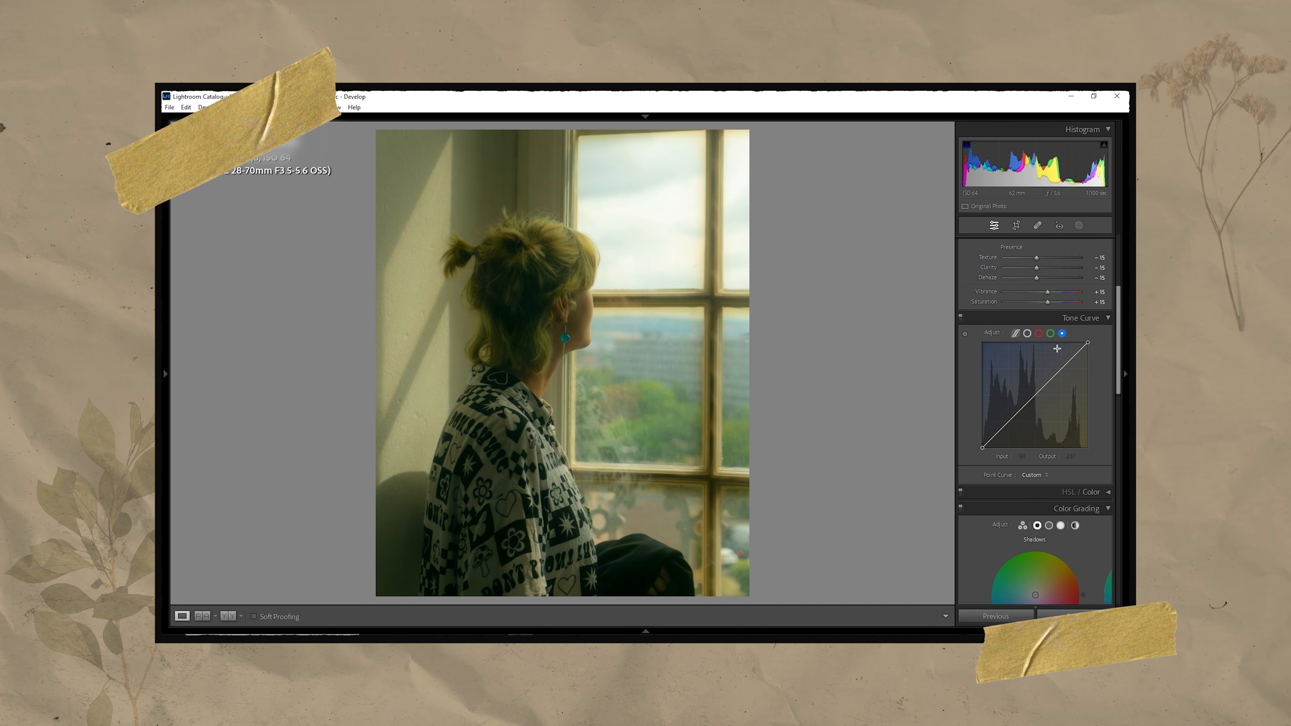
pyautogui.moveTo(1035, 395); pyautogui.dragTo(1039, 402)
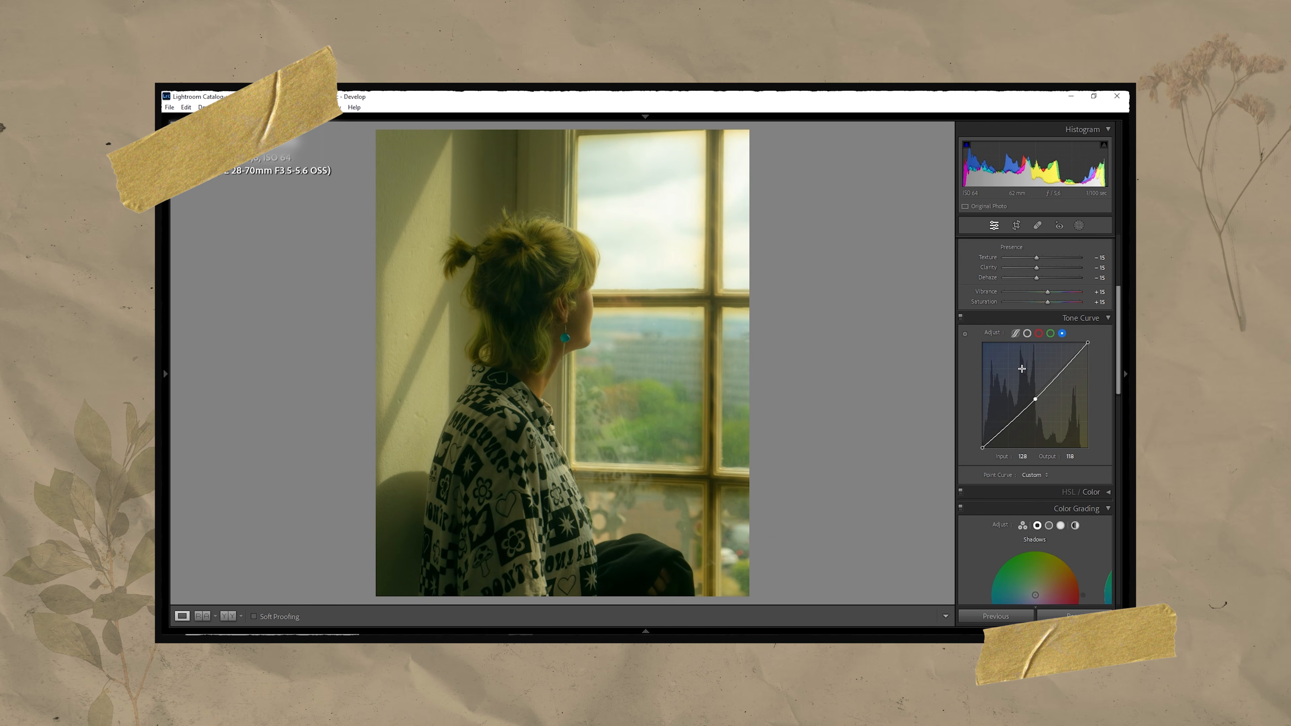
# Set the calibration primary hues to +5 for red, -10 for green and -5 for blue.
pyautogui.scroll(-10, 1072, 442)
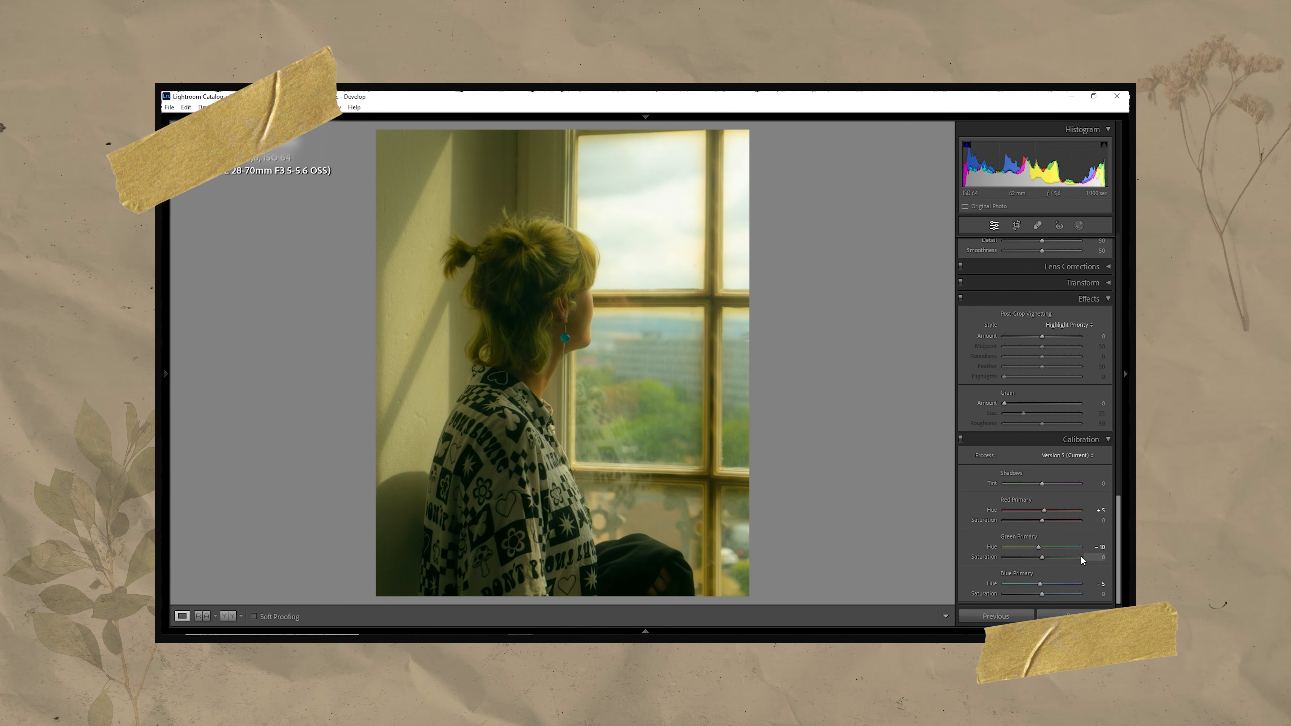
# Tint the window portrait's midtones with the color grading wheel.
pyautogui.scroll(10, 1078, 554)
pyautogui.click(1048, 333)
pyautogui.moveTo(1035, 402); pyautogui.dragTo(1002, 431)
pyautogui.click(1061, 332)
# Grade the window portrait's shadows with hue 220 and saturation 10.
pyautogui.click(1037, 334)
pyautogui.click(985, 463)
pyautogui.write('220')
pyautogui.press('Tab')
pyautogui.write('10')
pyautogui.press('Return')
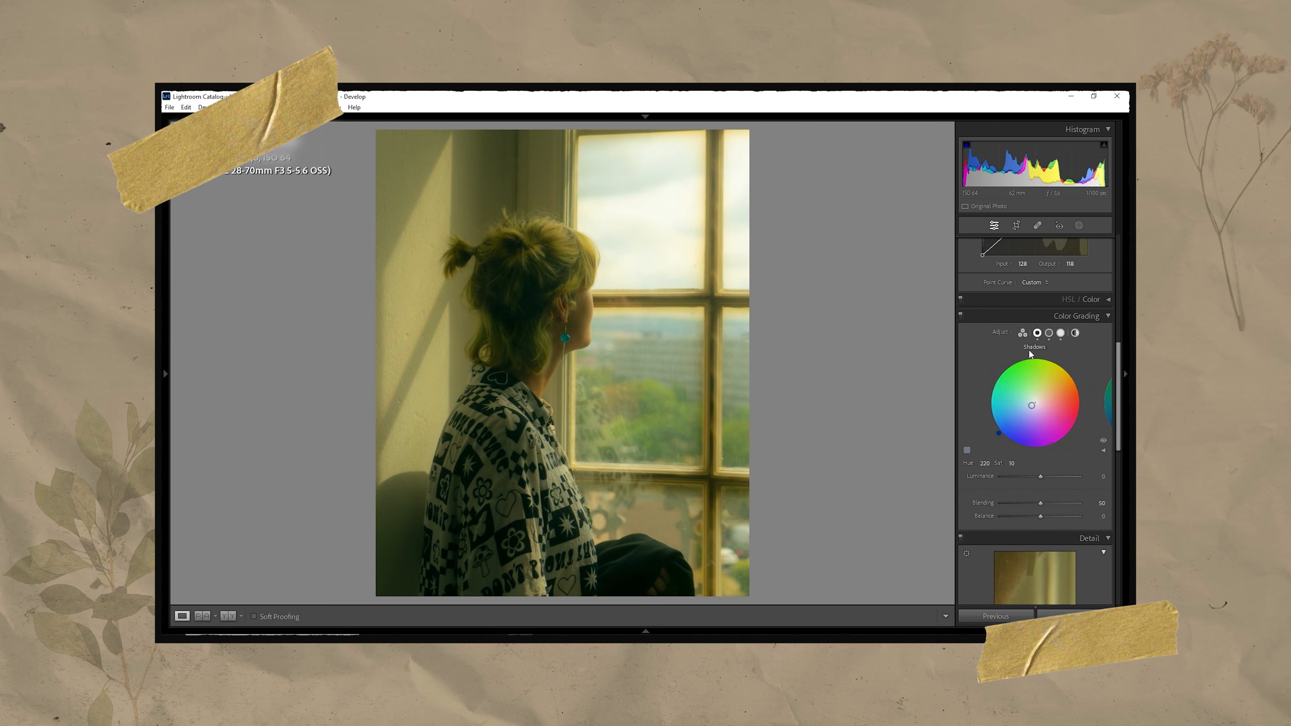
# Paint a brush mask over the upper window panes and set its exposure to -0.20.
pyautogui.click(1079, 225)
pyautogui.click(975, 314)
pyautogui.scroll(10, 732, 243)
pyautogui.moveTo(744, 135); pyautogui.dragTo(711, 239)
pyautogui.click(1097, 381)
pyautogui.press('Down')
pyautogui.press('Down')
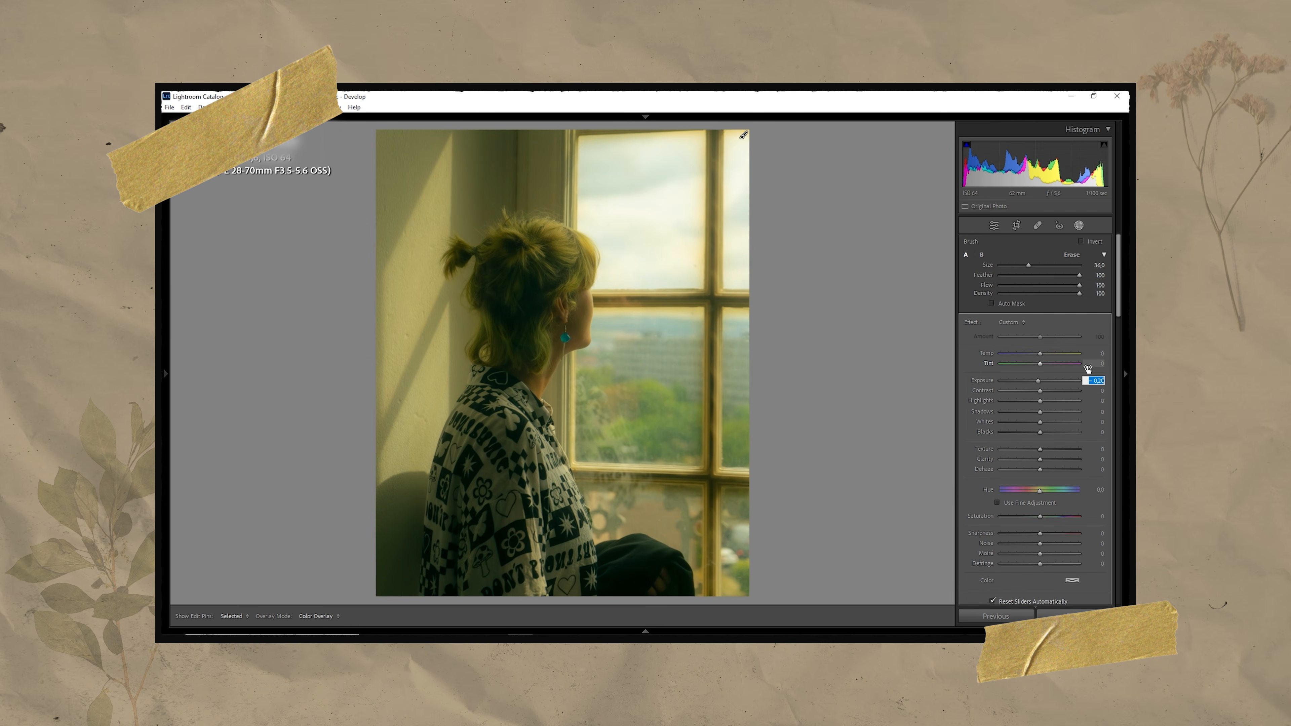
# Add a second brush mask, paint it over the wall behind the woman, and erase the excess.
pyautogui.click(873, 191)
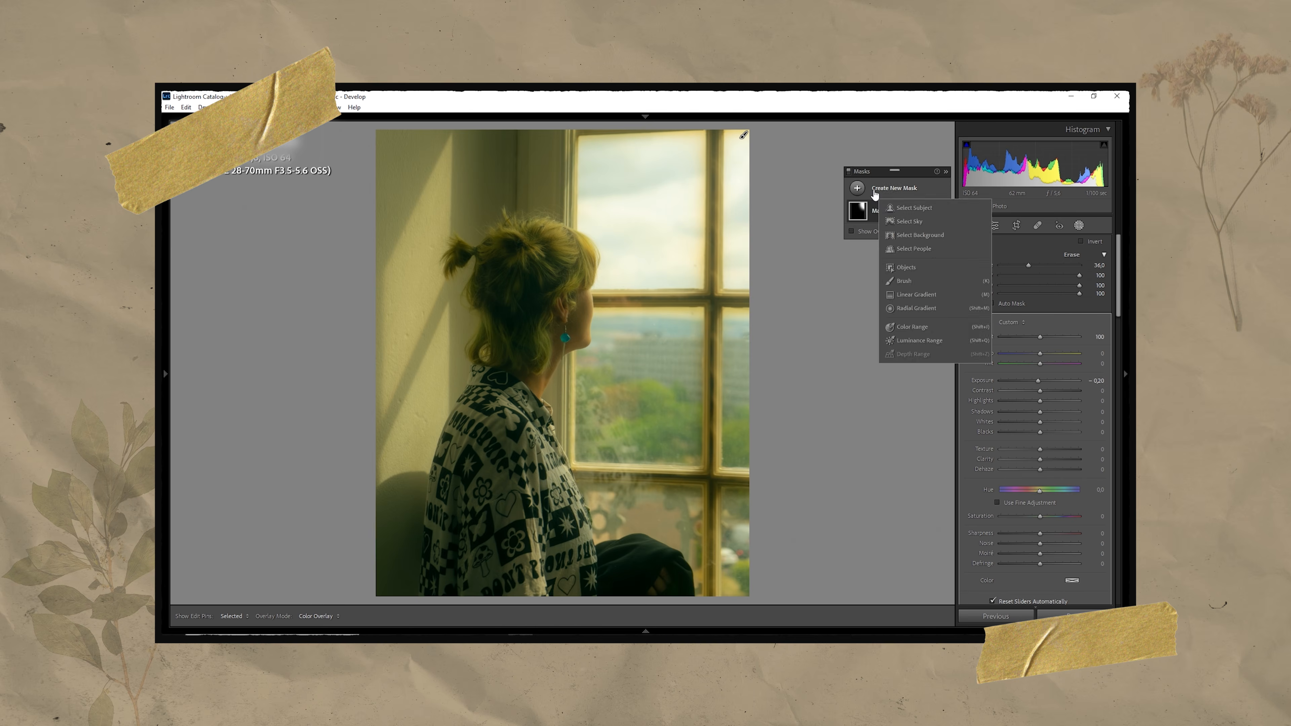
pyautogui.click(904, 280)
pyautogui.scroll(-10, 427, 312)
pyautogui.moveTo(401, 316); pyautogui.dragTo(407, 473)
pyautogui.scroll(-5, 427, 473)
pyautogui.press('alt')
pyautogui.moveTo(370, 292)
pyautogui.mouseDown()
pyautogui.moveTo(373, 240)
pyautogui.moveTo(426, 132)
pyautogui.moveTo(453, 270)
pyautogui.mouseUp()
# Raise the exposure and highlights of the wall's brush mask, and finish masking.
pyautogui.click(1096, 380)
pyautogui.press('Up')
pyautogui.click(1090, 400)
pyautogui.press('Up')
pyautogui.press('Up')
pyautogui.press('Up')
pyautogui.press('Up')
pyautogui.press('Up')
pyautogui.press('Up')
pyautogui.press('Up')
pyautogui.press('Up')
pyautogui.press('Up')
pyautogui.press('Up')
pyautogui.press('Up')
pyautogui.press('Up')
pyautogui.press('Up')
pyautogui.press('Up')
pyautogui.press('Up')
pyautogui.press('Up')
pyautogui.click(1066, 234)
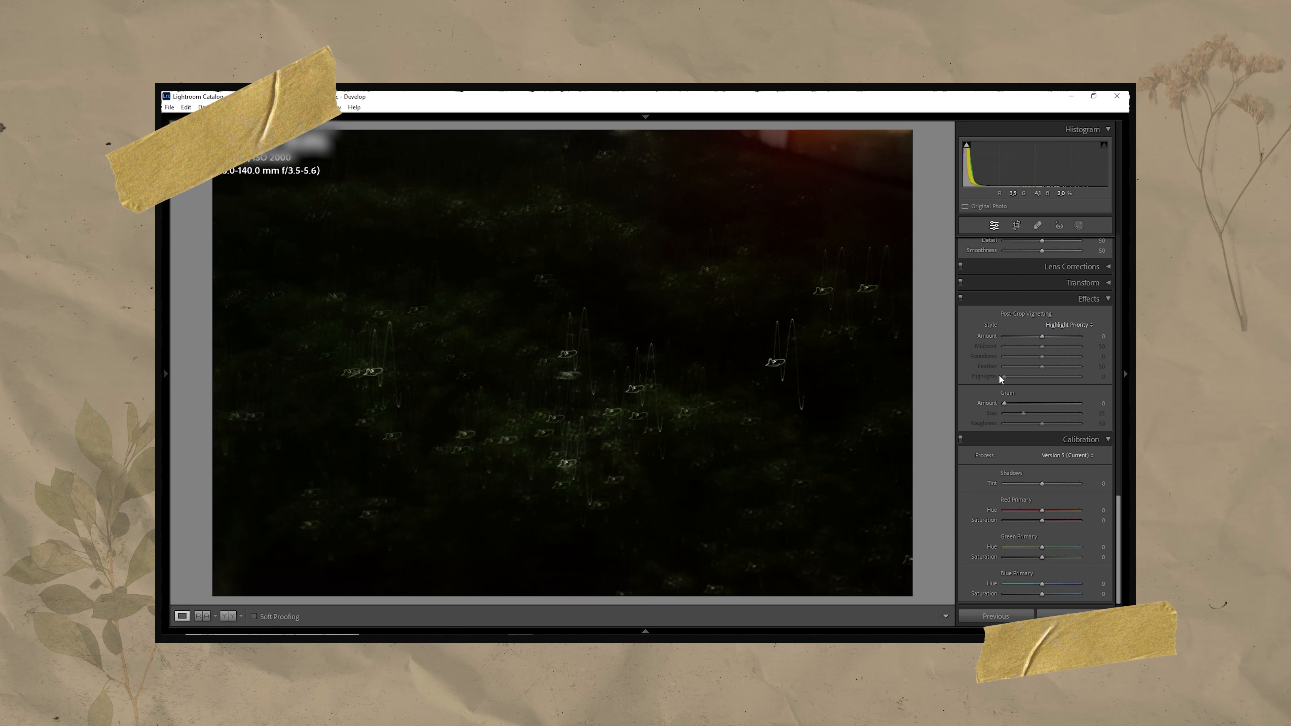
# Brighten the dark foliage photo with exposure 1.30 and highlights 35.
pyautogui.scroll(15, 1000, 378)
pyautogui.click(1027, 508)
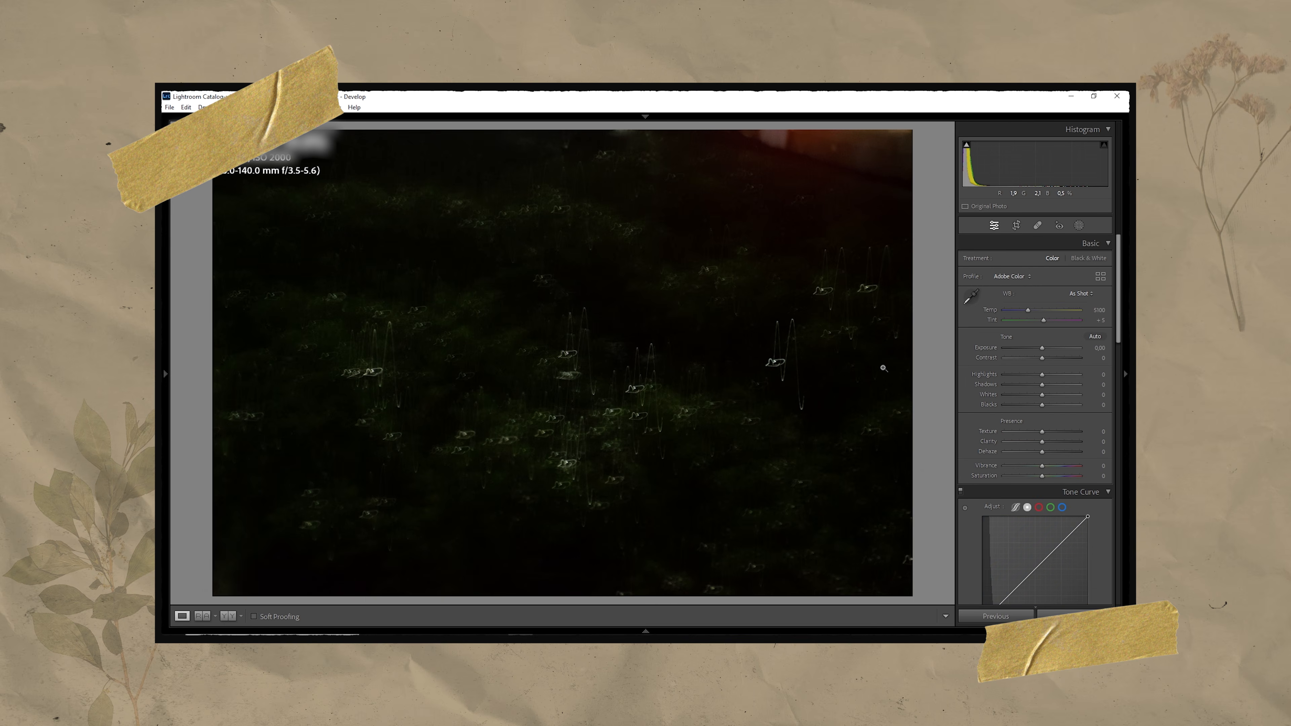
pyautogui.click(1099, 349)
pyautogui.write('1,30')
pyautogui.press('Return')
pyautogui.moveTo(1042, 375); pyautogui.dragTo(1091, 386)
pyautogui.click(1099, 375)
pyautogui.write('35')
pyautogui.press('Return')
# Soften the foliage photo by setting both texture and clarity to -20.
pyautogui.write('-20')
pyautogui.press('Return')
pyautogui.click(1091, 433)
pyautogui.write('-20')
pyautogui.press('Return')
pyautogui.click(1092, 443)
pyautogui.write('-20')
pyautogui.press('Return')
# Set the foliage photo's saturation and vibrance to 15.
pyautogui.click(1091, 477)
pyautogui.write('15')
pyautogui.press('Return')
pyautogui.click(1092, 467)
pyautogui.write('15')
pyautogui.press('Return')
# Shape an S-curve on the RGB point curve and pull its white point inward.
pyautogui.scroll(-4, 1023, 415)
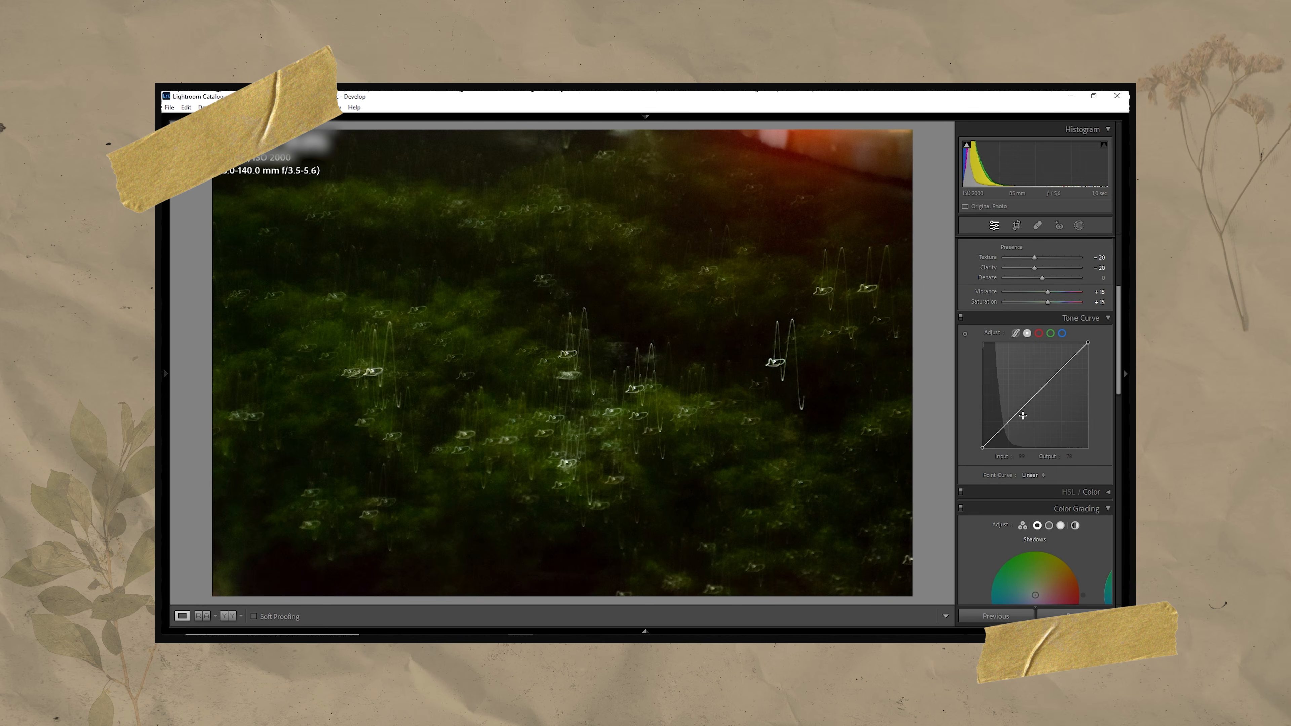
pyautogui.moveTo(1050, 377); pyautogui.dragTo(1048, 376)
pyautogui.moveTo(1012, 418); pyautogui.dragTo(1012, 424)
pyautogui.moveTo(1088, 343); pyautogui.dragTo(1076, 324)
pyautogui.moveTo(1048, 377); pyautogui.dragTo(1045, 377)
pyautogui.moveTo(1013, 424); pyautogui.dragTo(1010, 423)
# Set the curve's shadow point to input 75 and output 57, and fine-tune the upper midtone and white points.
pyautogui.click(1022, 456)
pyautogui.write('75')
pyautogui.press('Tab')
pyautogui.write('57')
pyautogui.press('Tab')
pyautogui.press('Tab')
pyautogui.press('Return')
pyautogui.moveTo(1045, 377); pyautogui.dragTo(1039, 386)
pyautogui.moveTo(1075, 343); pyautogui.dragTo(1074, 343)
pyautogui.moveTo(1039, 386); pyautogui.dragTo(1041, 382)
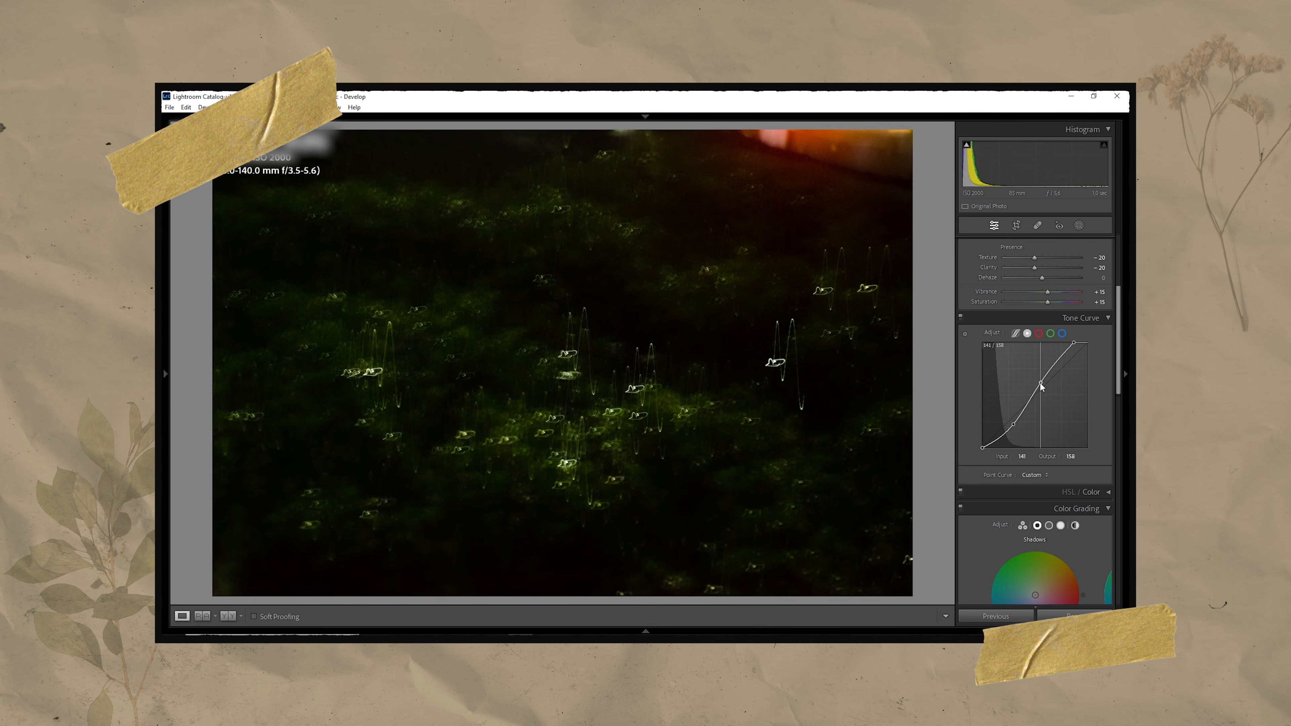
# Move the red channel curve's white point inward to input 245 and output 255.
pyautogui.click(1039, 333)
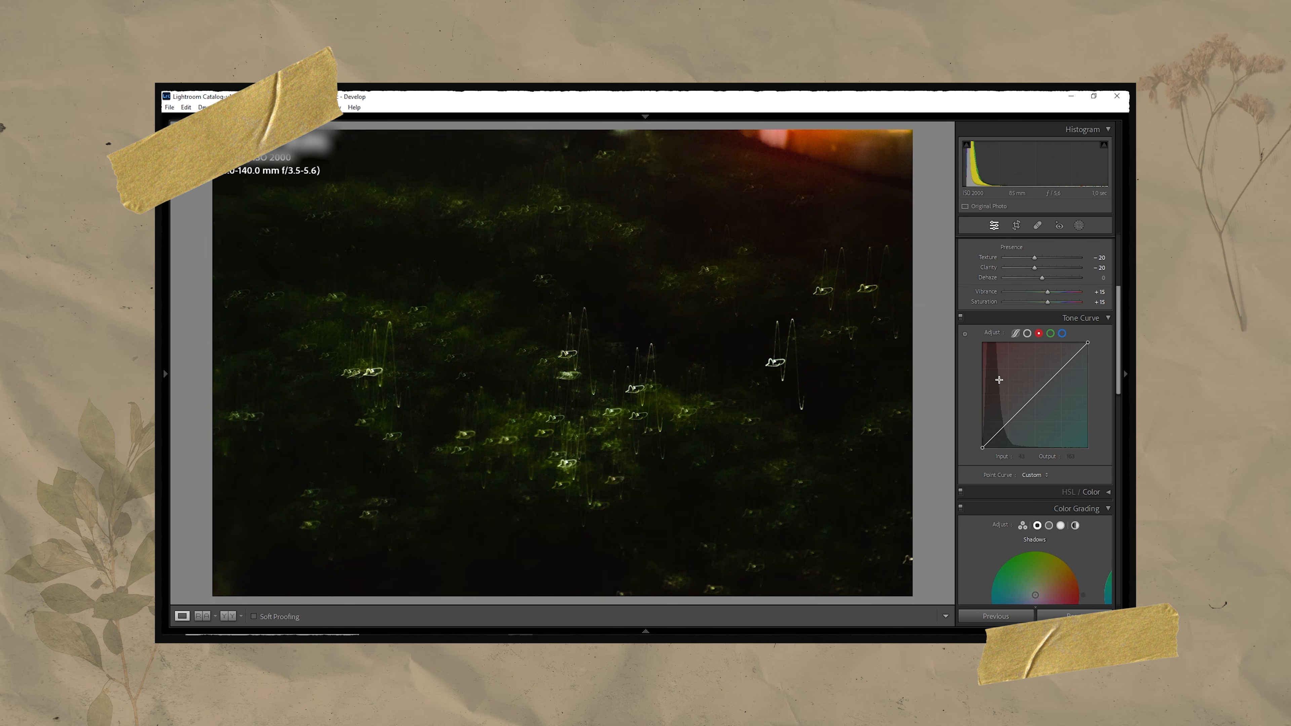
pyautogui.moveTo(982, 447); pyautogui.dragTo(984, 448)
pyautogui.moveTo(1088, 342)
pyautogui.mouseDown()
pyautogui.moveTo(1075, 316)
pyautogui.moveTo(1084, 325)
pyautogui.mouseUp()
# Tint the foliage photo's midtones red and its shadows blue with color grading.
pyautogui.scroll(-3, 1010, 336)
pyautogui.click(1059, 353)
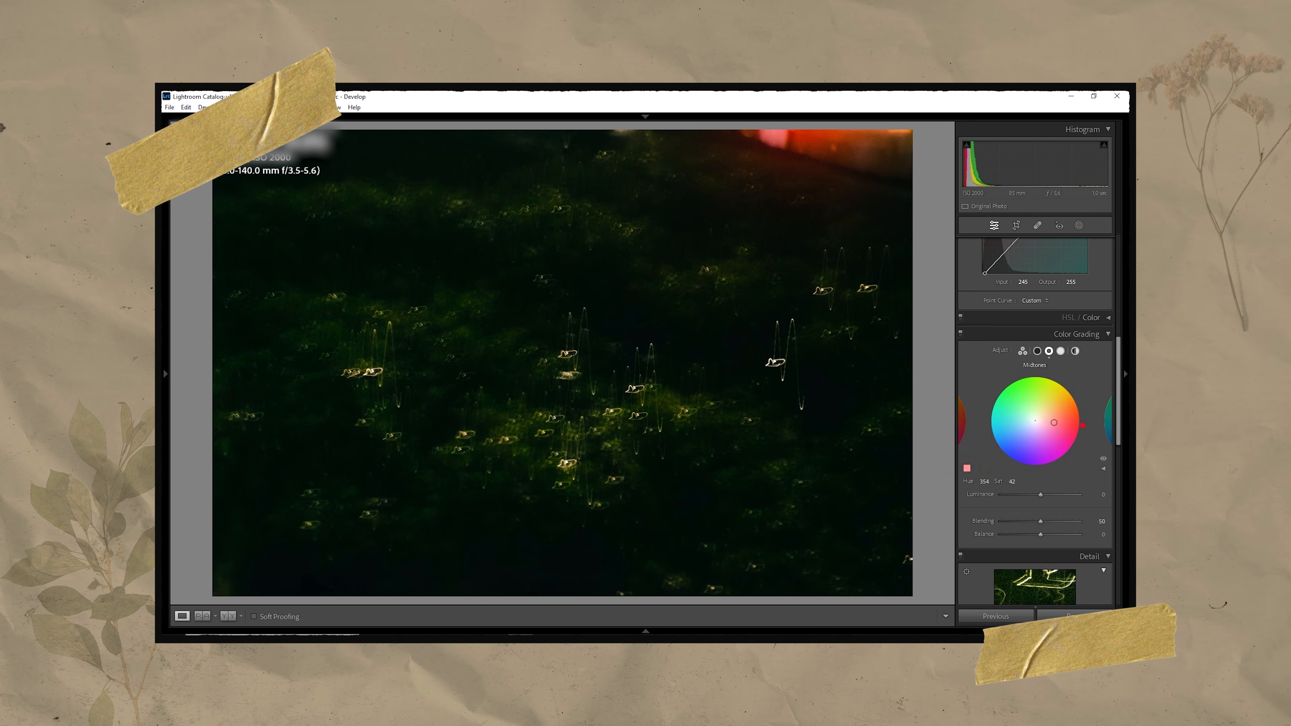
pyautogui.click(1037, 351)
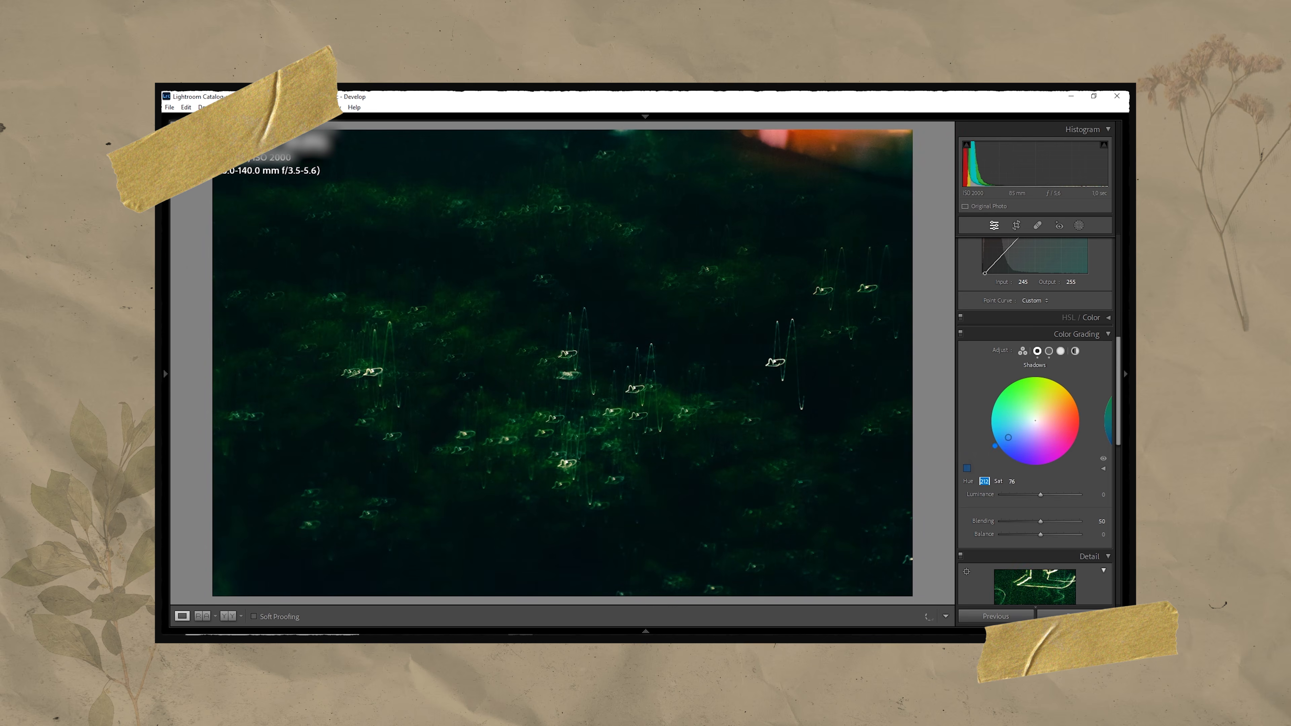
# Set the sharpening amount to 60, raise its masking, and adjust the red primary hue in calibration.
pyautogui.scroll(-5, 1067, 476)
pyautogui.moveTo(1086, 418); pyautogui.dragTo(1092, 448)
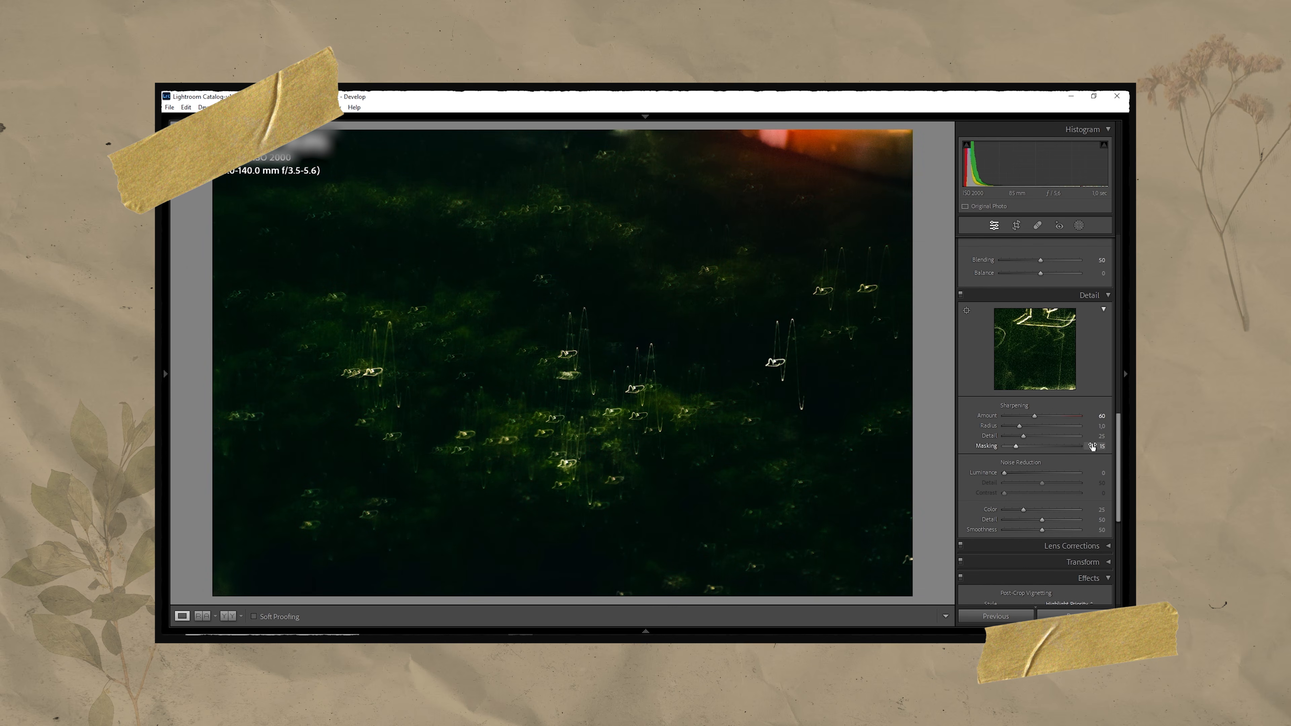
pyautogui.scroll(-5, 1057, 476)
pyautogui.moveTo(1086, 510); pyautogui.dragTo(1094, 510)
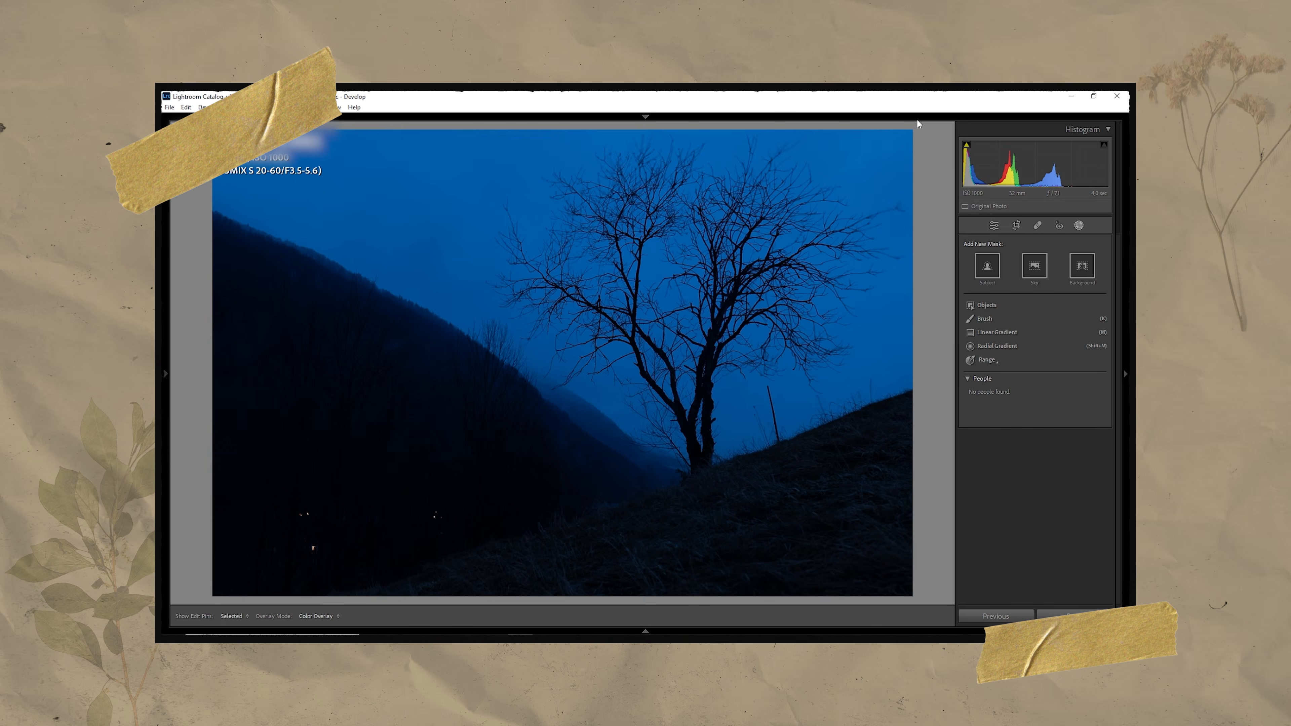
# Leave masking on the blue tree photo and set its white balance temperature to 8000.
pyautogui.moveTo(917, 118)
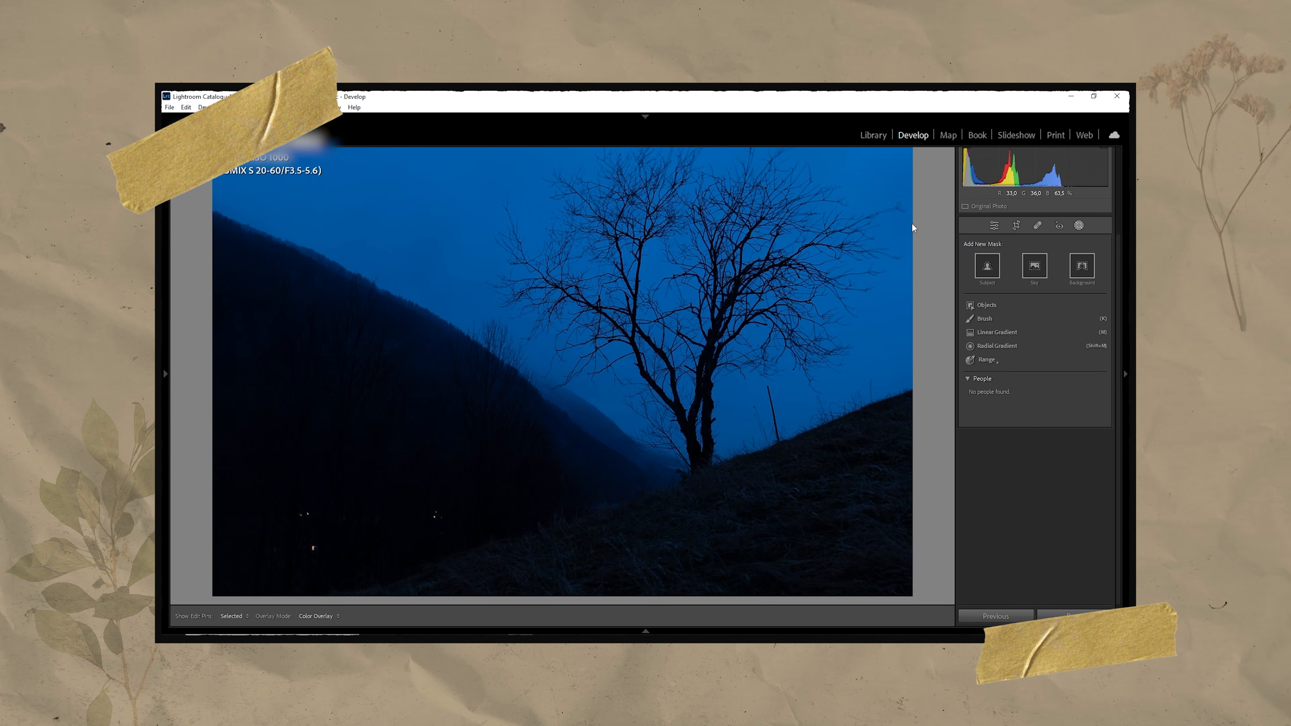
pyautogui.click(1079, 227)
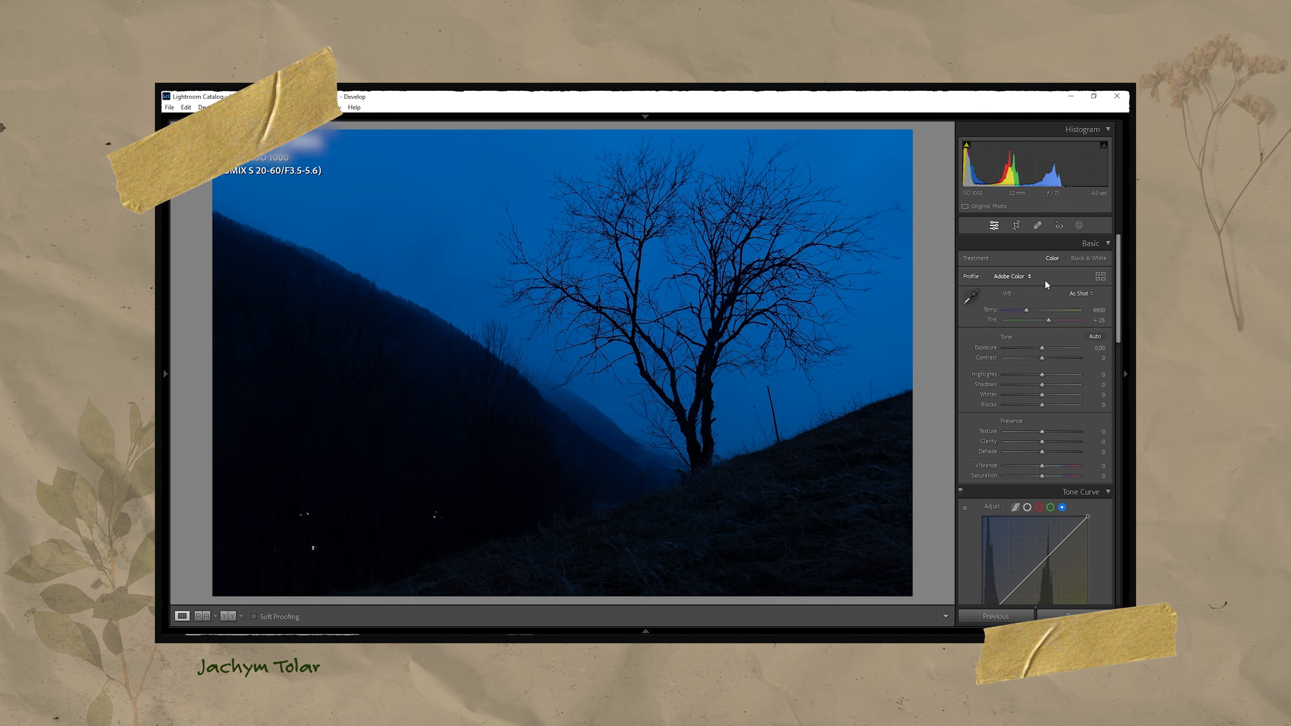
pyautogui.moveTo(1027, 310); pyautogui.dragTo(1049, 318)
pyautogui.click(1091, 311)
# Set the tree photo's exposure to 0.50 and contrast to -50.
pyautogui.click(1095, 348)
pyautogui.write('0,4')
pyautogui.press('Return')
pyautogui.click(1093, 358)
pyautogui.write('-50')
pyautogui.press('Return')
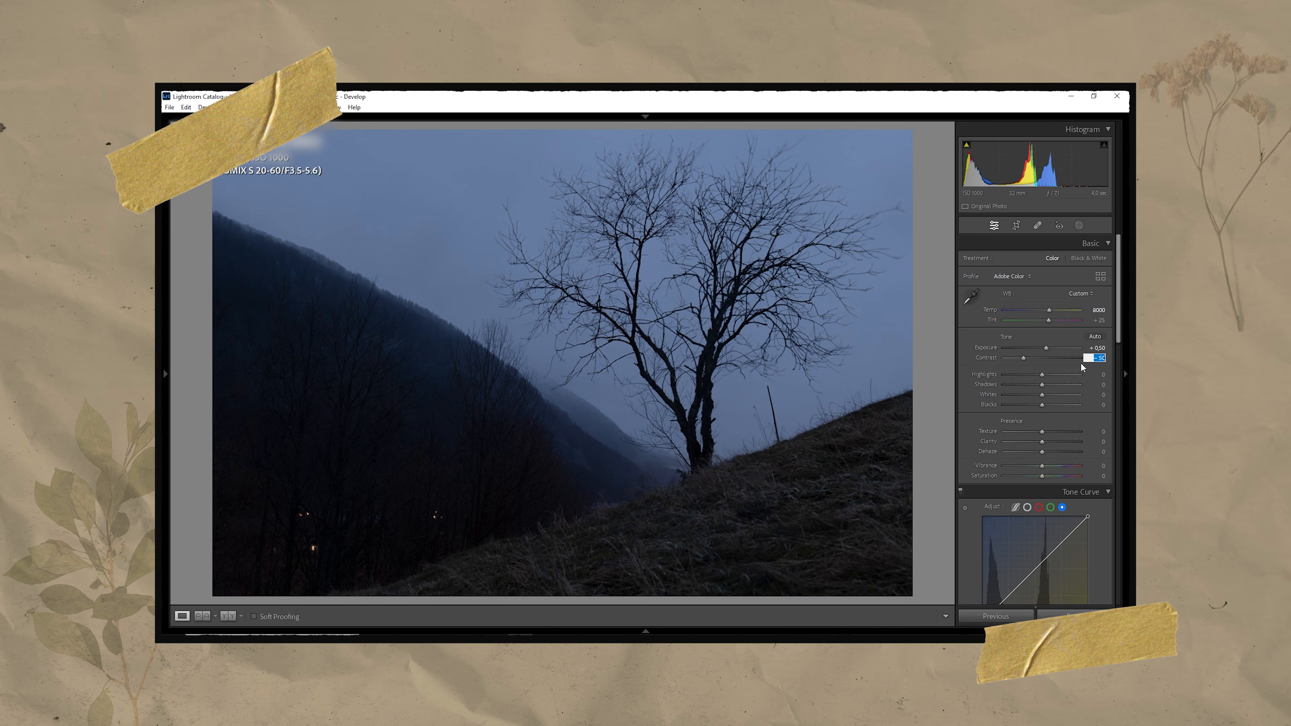
# Set highlights to -50, texture and clarity to -20, dehaze to -60, and vibrance and saturation to 10.
pyautogui.click(1024, 375)
pyautogui.moveTo(1098, 432); pyautogui.dragTo(1095, 467)
pyautogui.moveTo(1093, 477); pyautogui.dragTo(1096, 477)
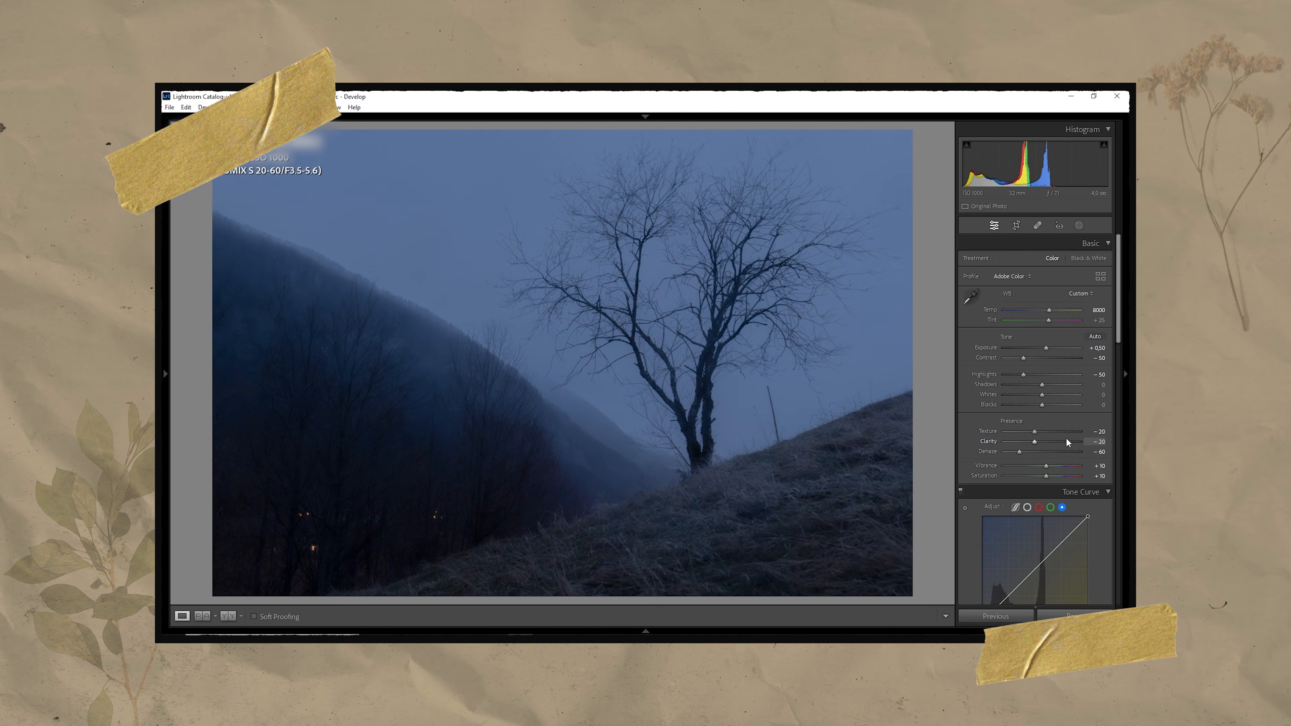
# Darken the tree photo's shadows on the RGB point curve while anchoring the midtones.
pyautogui.scroll(-3, 1067, 438)
pyautogui.click(1028, 333)
pyautogui.click(1035, 396)
pyautogui.click(1070, 457)
pyautogui.click(1022, 458)
pyautogui.moveTo(1012, 419); pyautogui.dragTo(987, 447)
pyautogui.press('Tab')
# Lower the blue channel curve's midpoint to input 130 and output 123.
pyautogui.click(1040, 335)
pyautogui.click(1062, 334)
pyautogui.moveTo(1035, 395); pyautogui.dragTo(1036, 398)
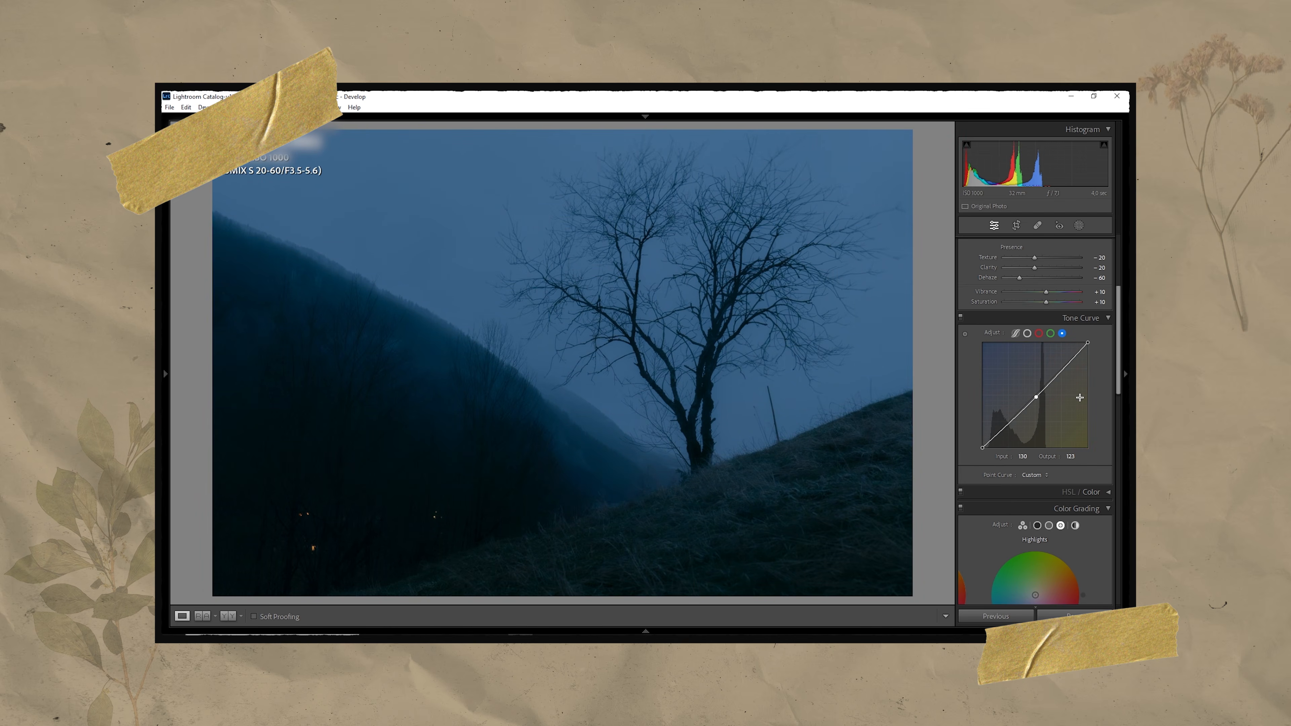
# Set the blue primary hue to +10 in calibration.
pyautogui.scroll(-8, 1070, 443)
pyautogui.scroll(-8, 1070, 446)
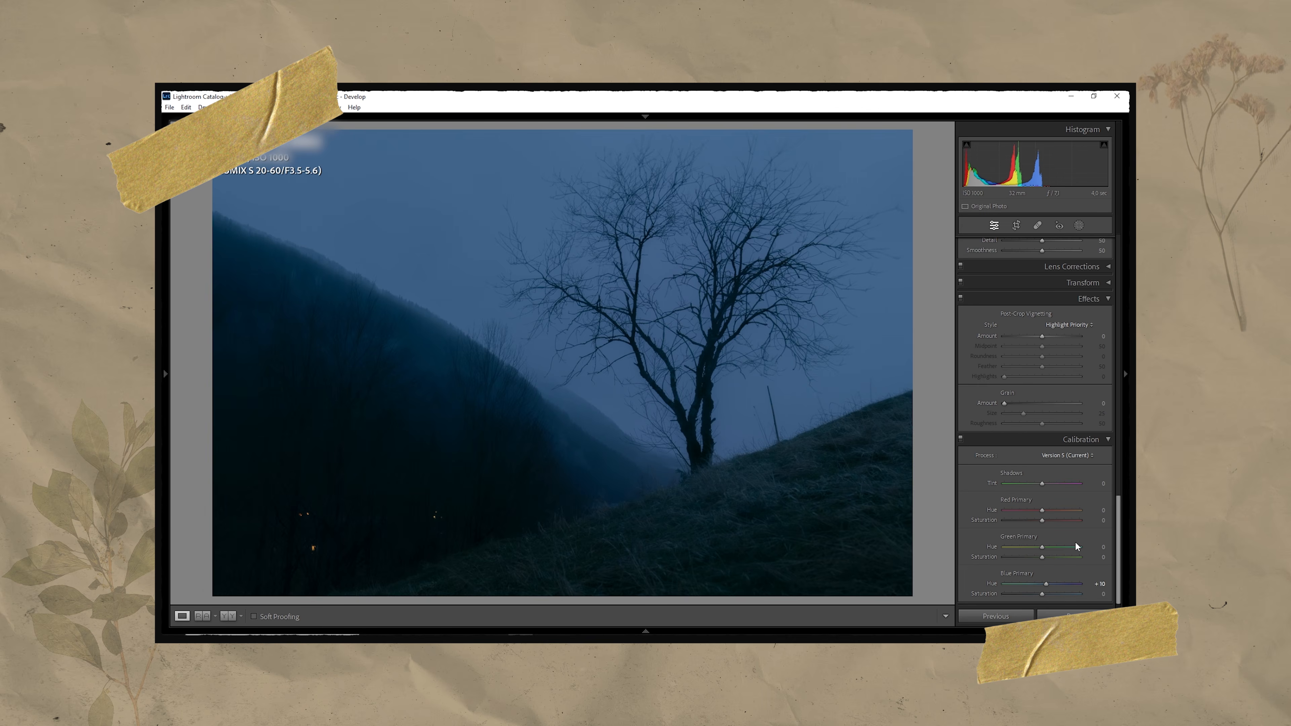
pyautogui.scroll(2, 1075, 543)
# Warm the foreground hillside with a linear gradient mask, and set the grain amount and size to 35.
pyautogui.scroll(15, 1075, 541)
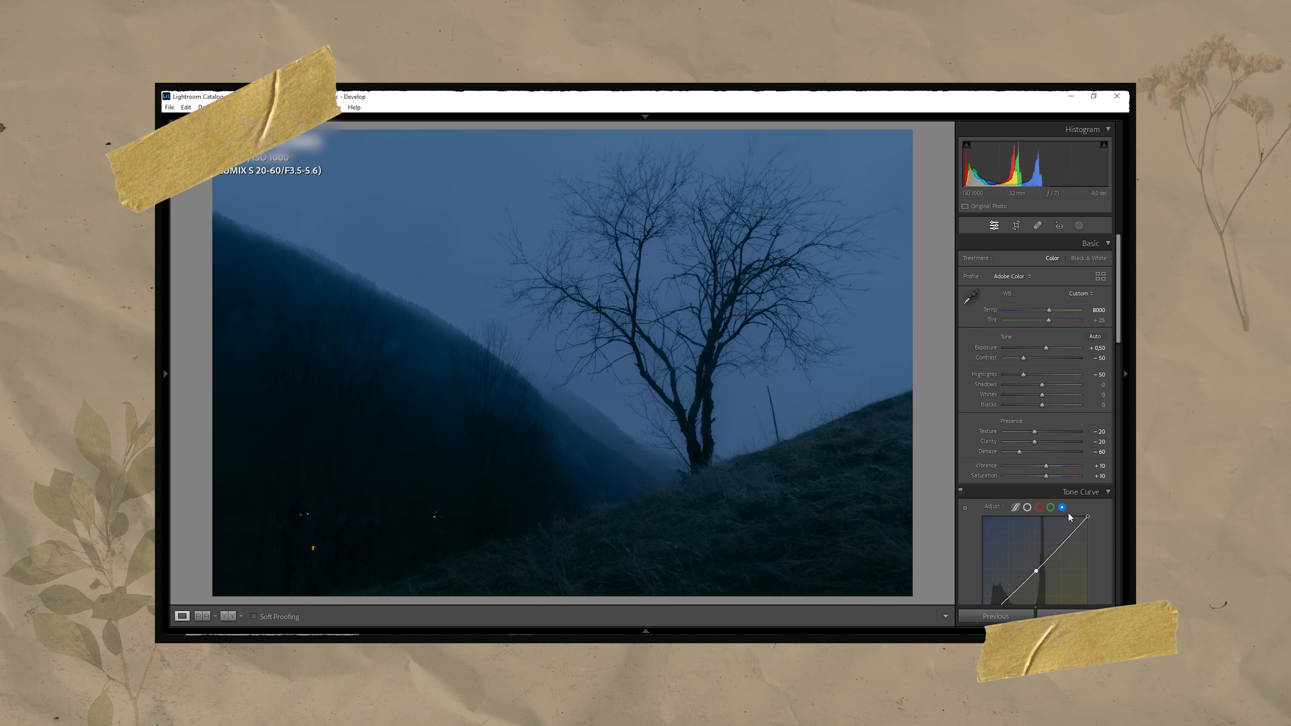
pyautogui.click(1082, 226)
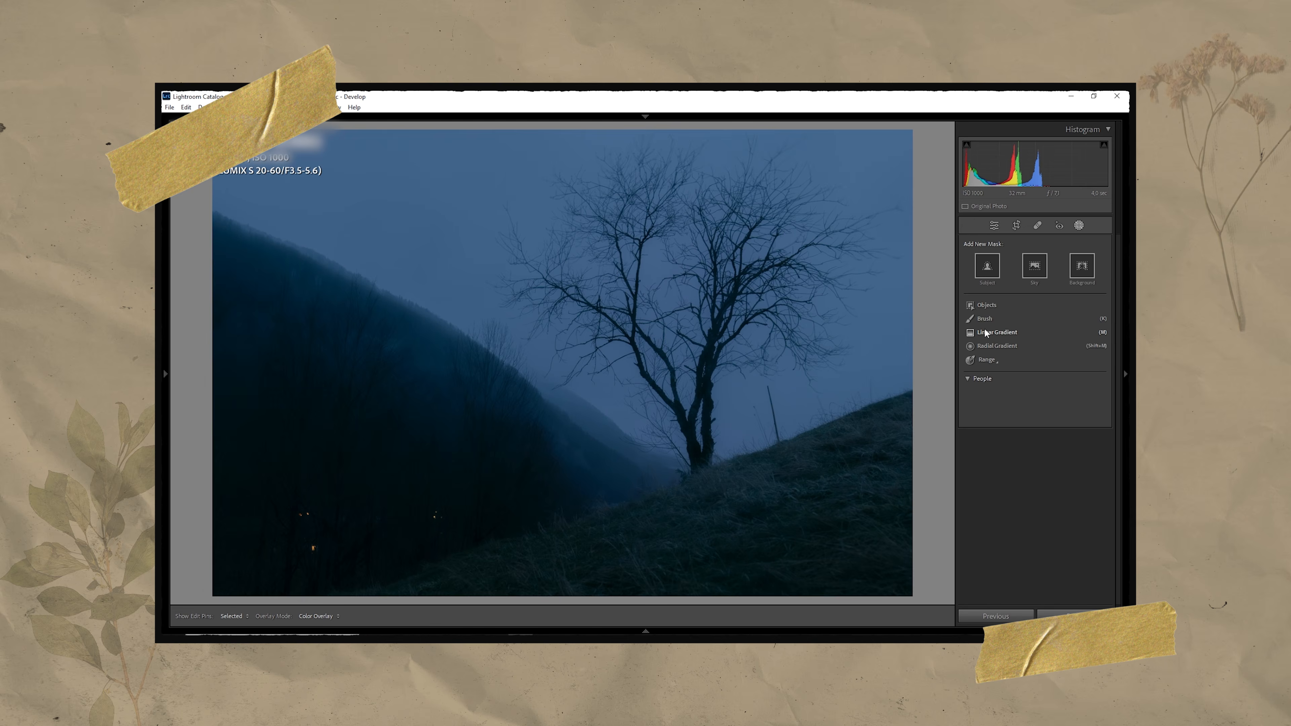
pyautogui.click(985, 332)
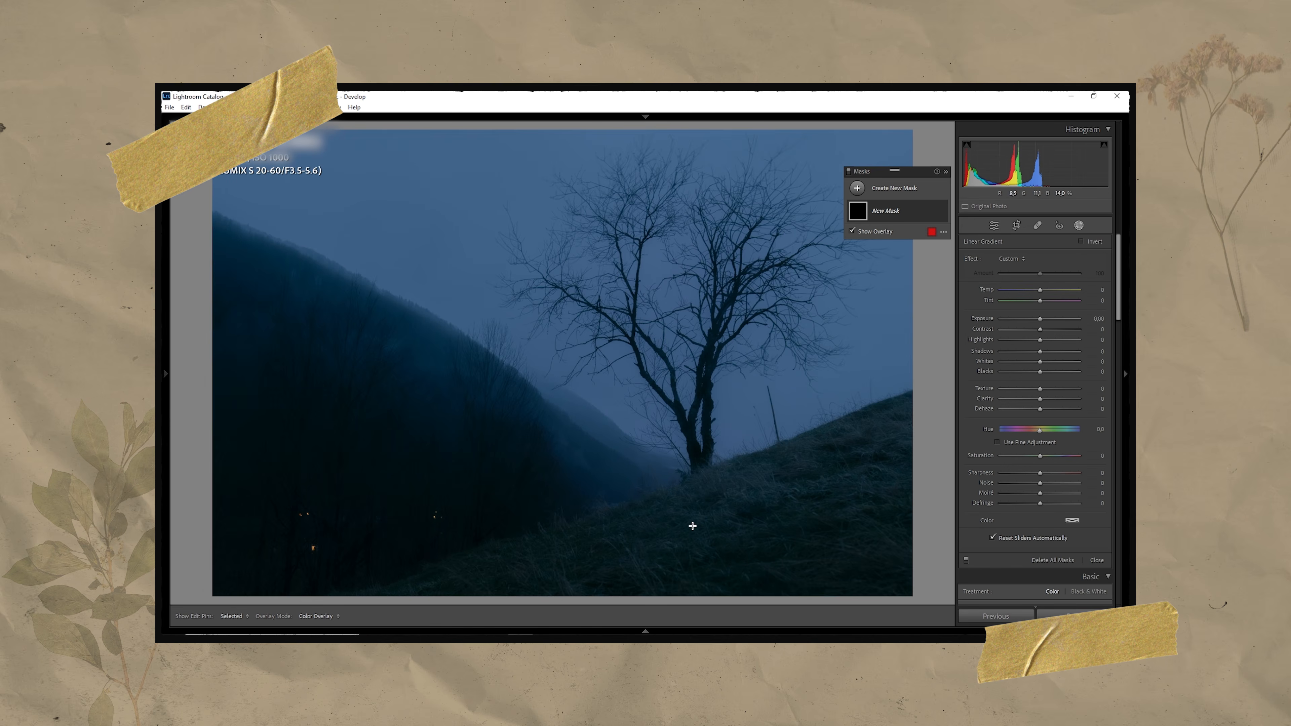
pyautogui.moveTo(691, 508); pyautogui.dragTo(666, 450)
pyautogui.moveTo(1041, 288); pyautogui.dragTo(1046, 290)
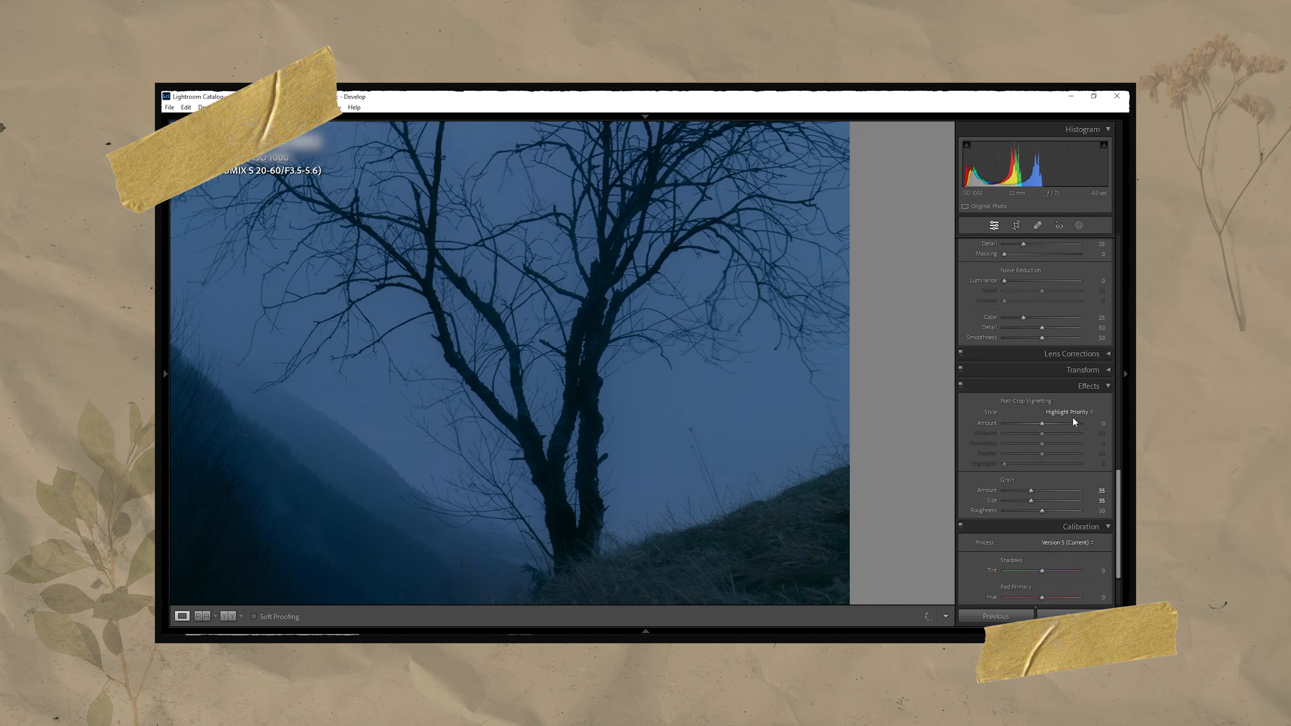
pyautogui.click(560, 428)
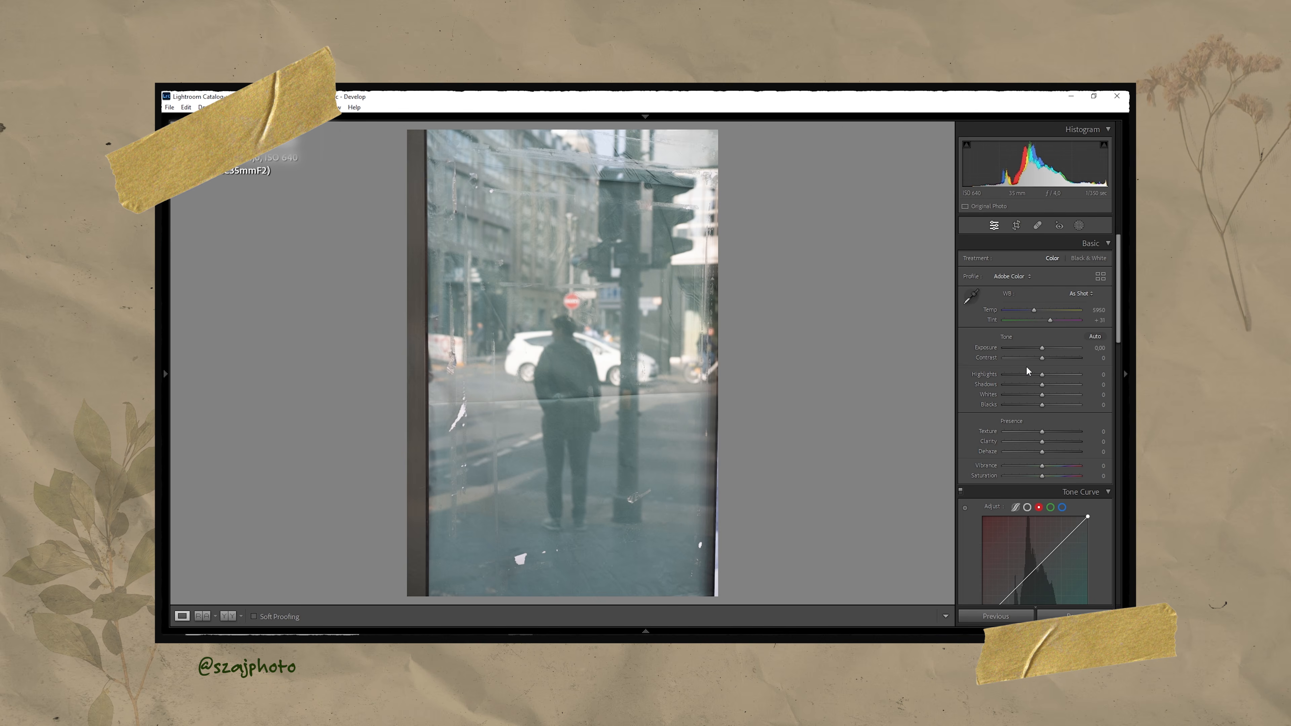
# Set the street reflection photo's exposure to -0.50.
pyautogui.click(1098, 348)
pyautogui.press('Down')
pyautogui.press('Down')
pyautogui.press('Down')
pyautogui.press('Down')
pyautogui.press('Down')
# Set the street reflection photo's contrast to -50.
pyautogui.click(1093, 359)
pyautogui.press('Down')
pyautogui.moveTo(1040, 359); pyautogui.dragTo(1025, 359)
pyautogui.click(1087, 361)
pyautogui.press('Down')
pyautogui.press('Down')
pyautogui.press('Down')
pyautogui.press('Down')
pyautogui.press('Down')
pyautogui.press('Down')
# Warm the street reflection photo by setting its white balance temperature to 7200.
pyautogui.click(1093, 309)
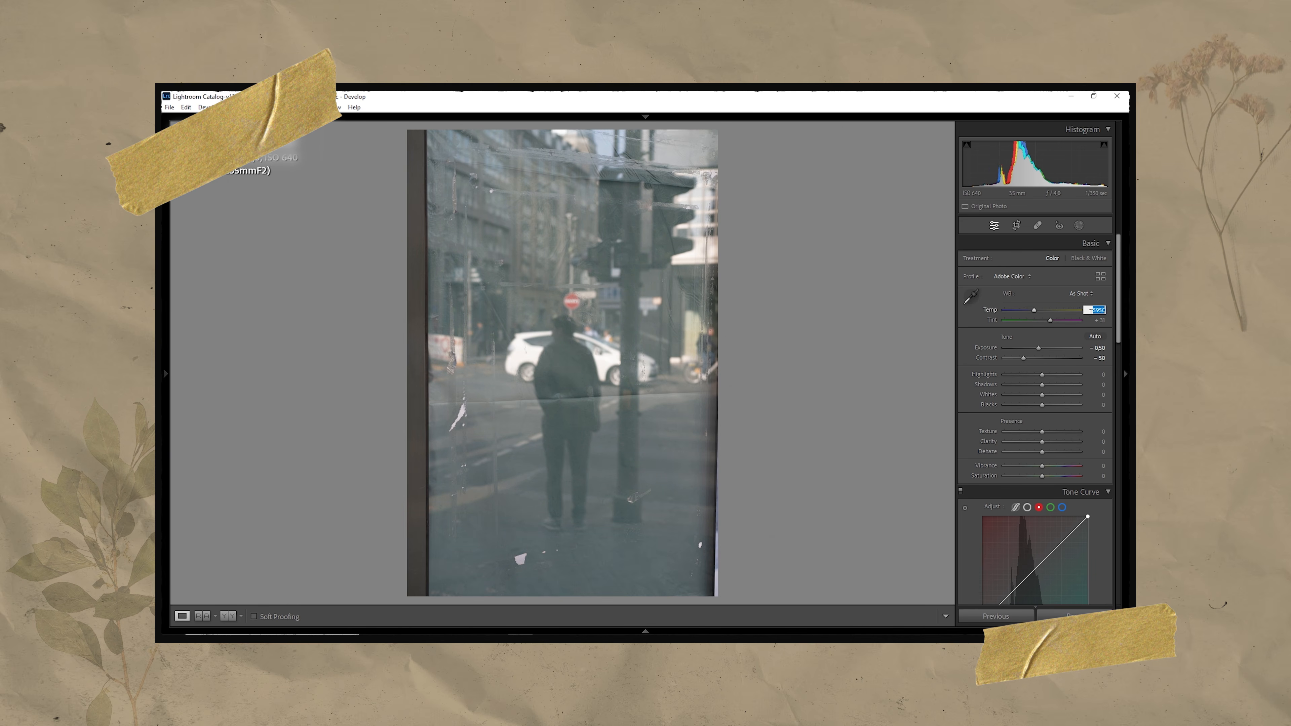
pyautogui.press('Up')
pyautogui.press('Up')
pyautogui.press('Up')
pyautogui.press('Up')
pyautogui.press('Up')
pyautogui.press('Up')
pyautogui.press('Up')
pyautogui.press('Up')
pyautogui.press('Up')
pyautogui.press('Up')
pyautogui.press('Up')
pyautogui.press('Up')
pyautogui.press('Up')
pyautogui.press('Up')
pyautogui.press('Up')
pyautogui.press('Up')
pyautogui.press('Up')
pyautogui.press('Up')
pyautogui.press('Up')
pyautogui.press('Up')
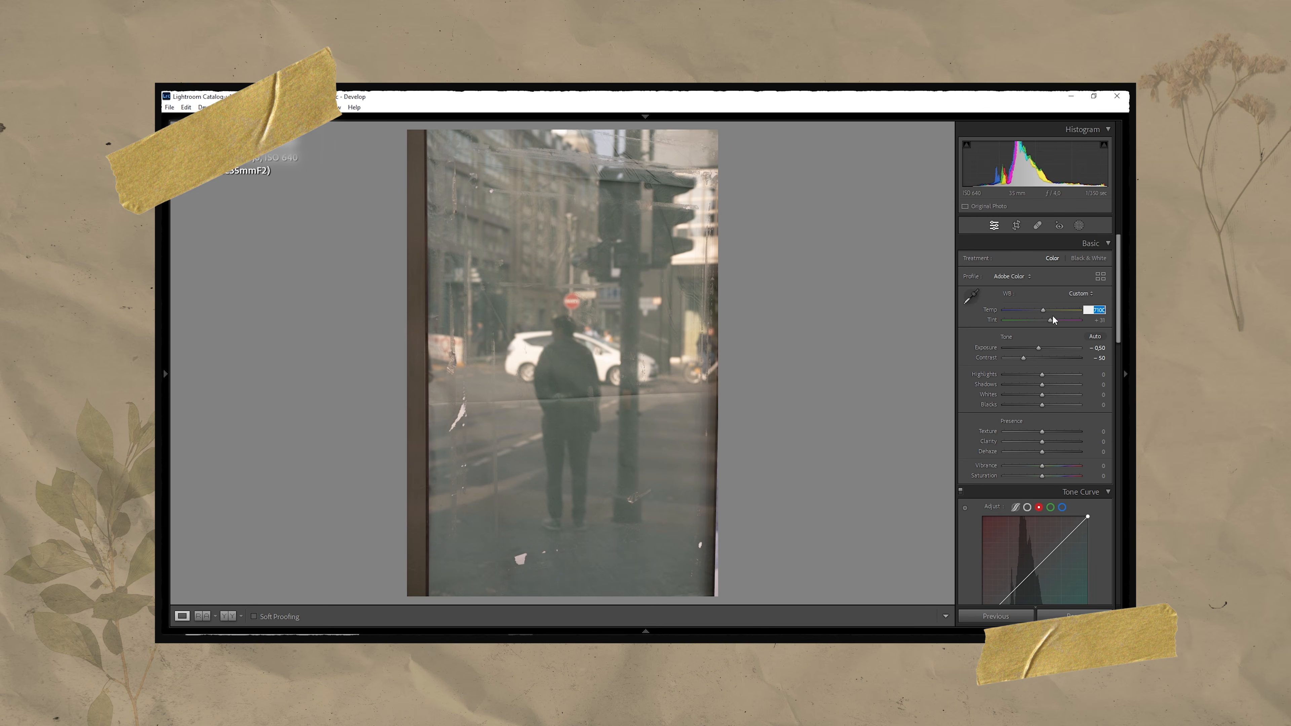
pyautogui.press('Return')
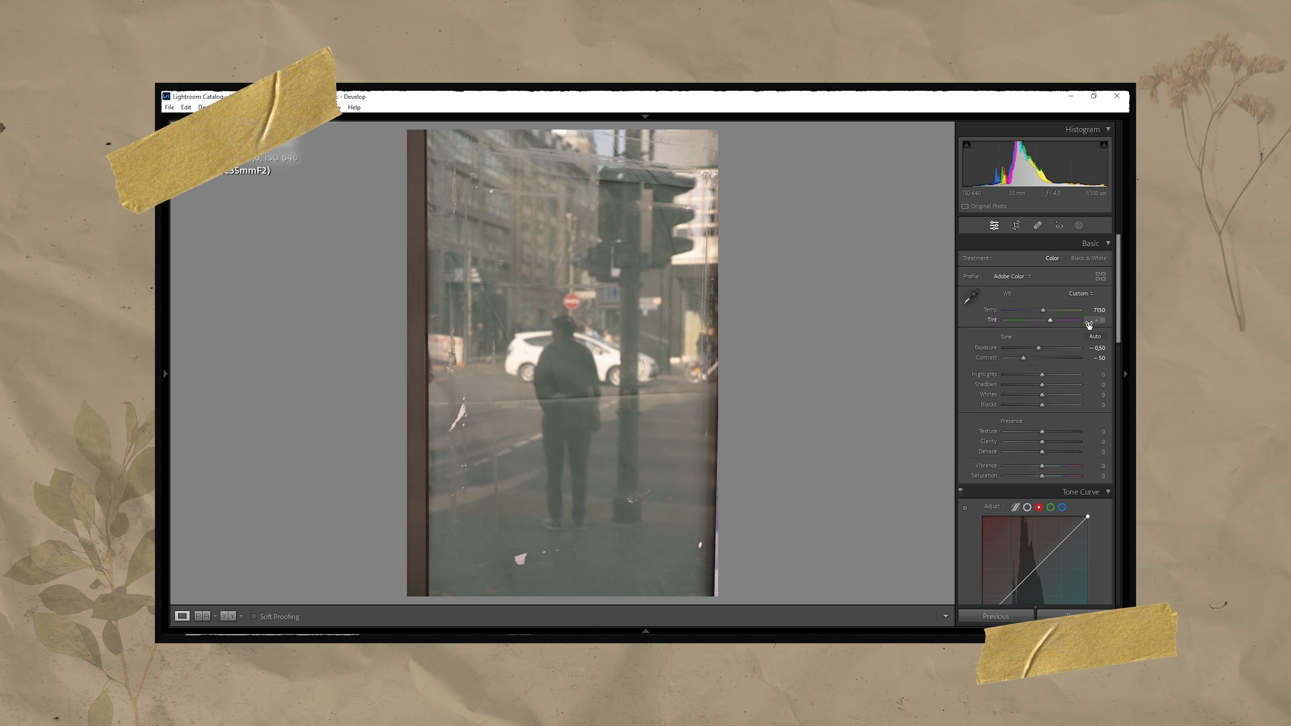
pyautogui.click(1093, 312)
pyautogui.press('Up')
# Set the street reflection photo's tint to +10.
pyautogui.click(1093, 320)
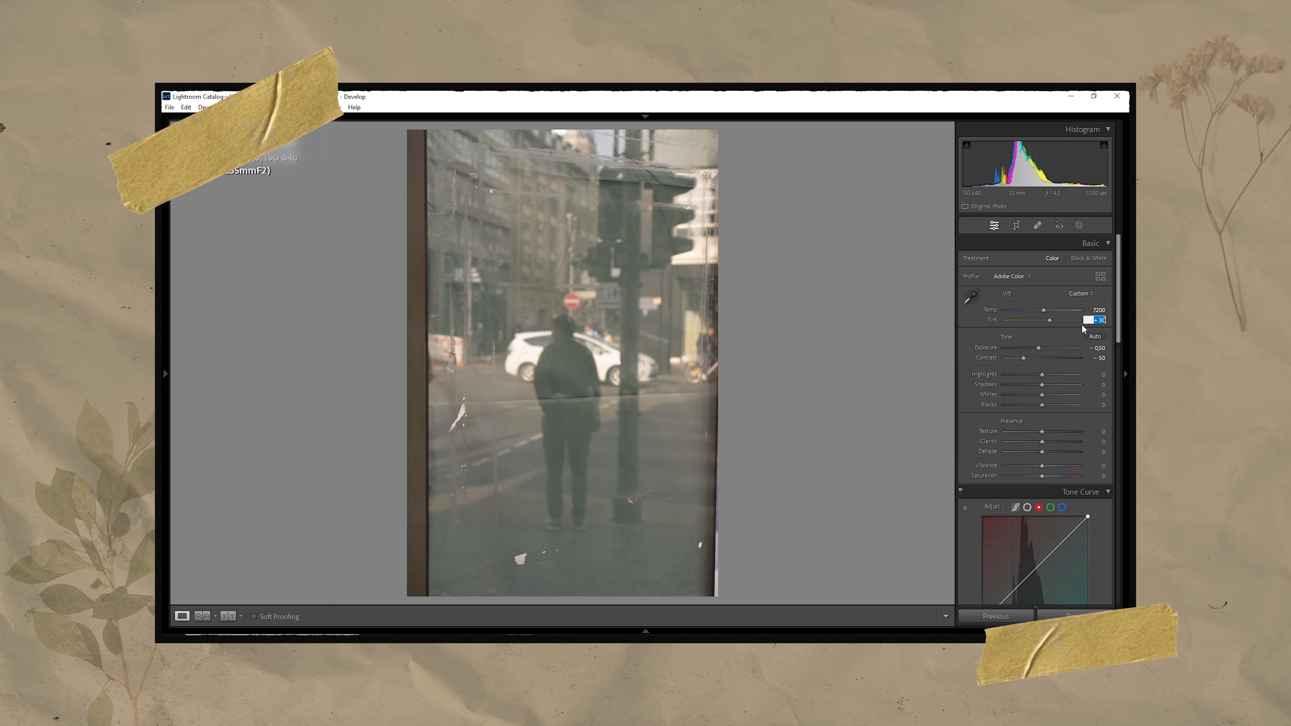
pyautogui.press('Down')
pyautogui.press('Down')
pyautogui.press('Down')
pyautogui.press('Down')
pyautogui.press('Down')
pyautogui.press('Down')
pyautogui.press('Down')
pyautogui.press('Down')
pyautogui.press('Down')
pyautogui.press('Down')
pyautogui.press('Down')
pyautogui.press('Down')
pyautogui.press('Down')
pyautogui.press('Down')
pyautogui.press('Down')
pyautogui.press('Down')
pyautogui.press('Up')
pyautogui.press('Up')
pyautogui.press('Up')
pyautogui.press('Return')
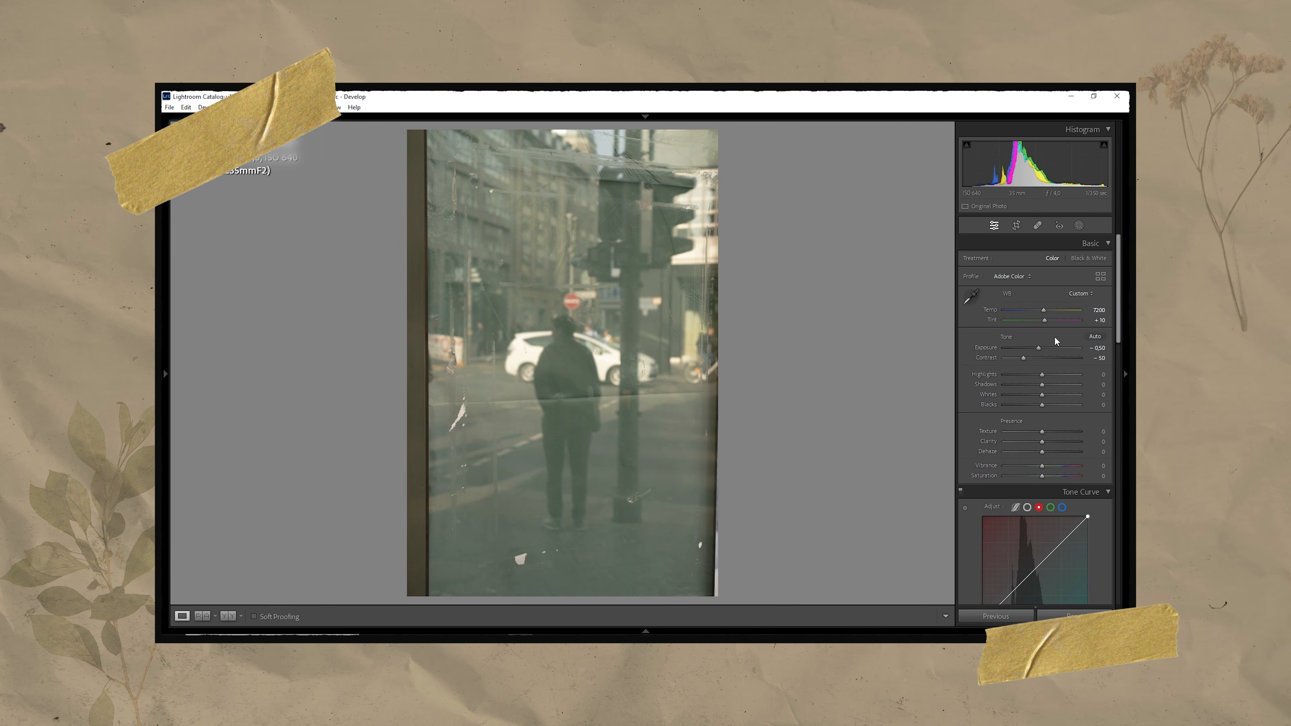
# Set the highlights to -90 and the shadows to +25.
pyautogui.moveTo(1042, 375); pyautogui.dragTo(997, 379)
pyautogui.press('Up')
pyautogui.press('Up')
pyautogui.press('Up')
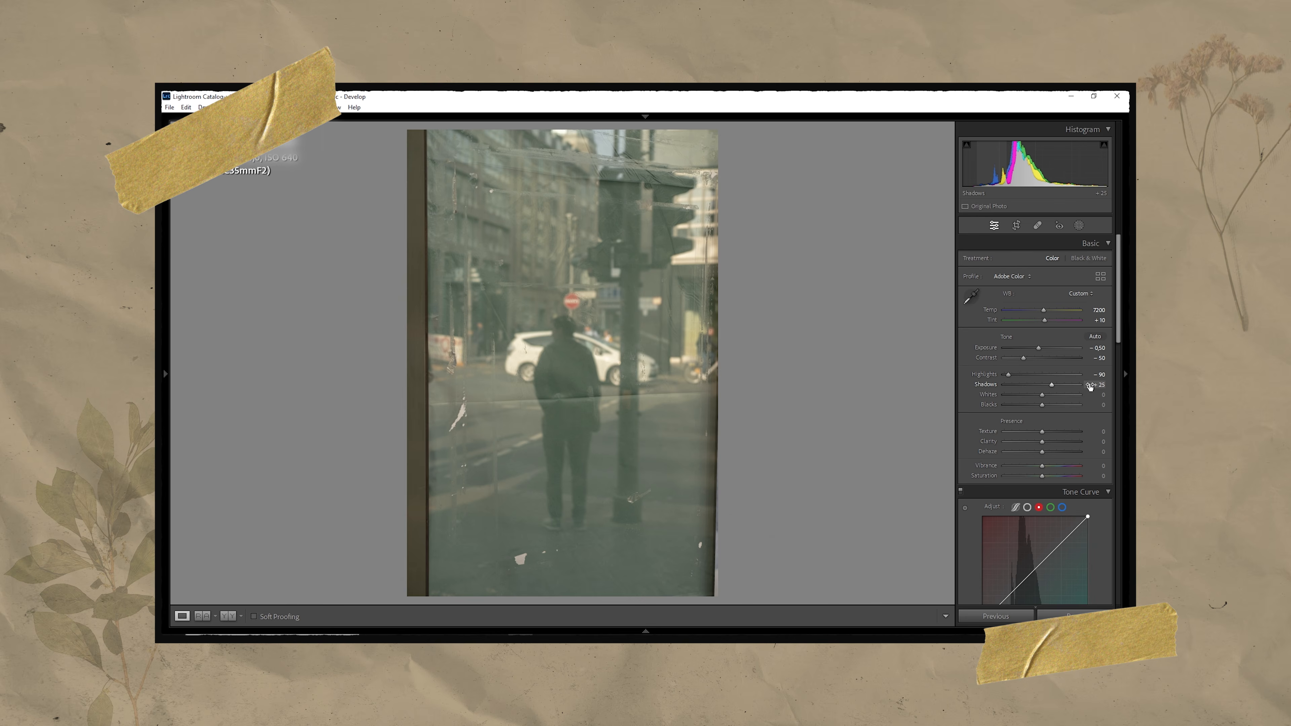
# Set texture and clarity to -15, dehaze to +10, and vibrance and saturation to +15.
pyautogui.press('Down')
pyautogui.press('Down')
pyautogui.press('Down')
pyautogui.press('Down')
pyautogui.press('Down')
pyautogui.press('Down')
pyautogui.press('Up')
pyautogui.press('Up')
pyautogui.press('Up')
pyautogui.press('Up')
pyautogui.press('Up')
pyautogui.press('Up')
pyautogui.press('Up')
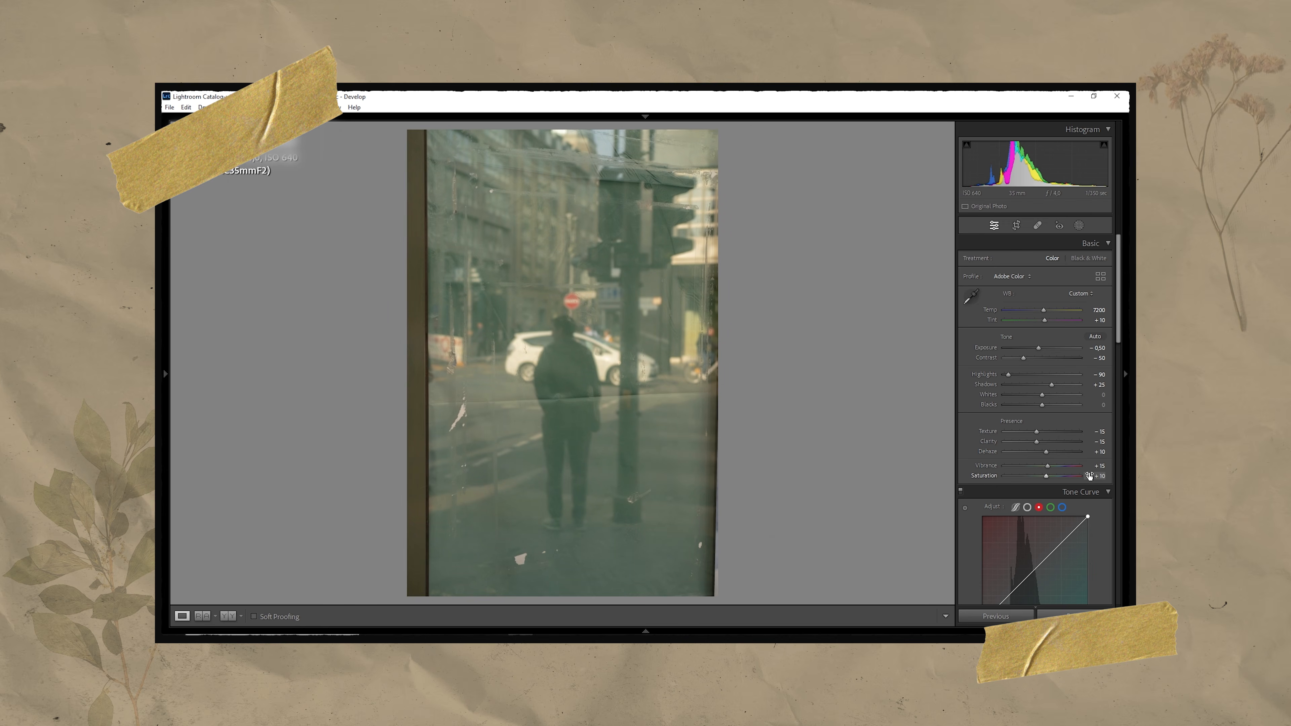
pyautogui.press('Up')
# Darken the tone curve with points at input 73, output 41 and input 148, output 136.
pyautogui.scroll(-3, 1057, 448)
pyautogui.moveTo(1037, 397)
pyautogui.mouseDown()
pyautogui.moveTo(1012, 431)
pyautogui.moveTo(1042, 397)
pyautogui.mouseUp()
pyautogui.click(1023, 457)
pyautogui.write('73')
pyautogui.click(1071, 457)
pyautogui.write('41')
pyautogui.press('Return')
pyautogui.click(1024, 457)
pyautogui.write('148')
pyautogui.press('Tab')
pyautogui.write('136')
pyautogui.press('Return')
pyautogui.click(1071, 457)
pyautogui.press('Down')
# Fine-tune the input and output of the tone curve's shadow point, and adjust the midtone point.
pyautogui.click(1013, 432)
pyautogui.click(1023, 457)
pyautogui.press('Up')
pyautogui.press('Up')
pyautogui.click(1070, 456)
pyautogui.press('Down')
pyautogui.press('Down')
pyautogui.press('Down')
pyautogui.press('Return')
pyautogui.click(1043, 392)
pyautogui.click(1071, 456)
pyautogui.press('Return')
# Shift the red tone curve's black and white endpoints slightly inward.
pyautogui.click(1039, 333)
pyautogui.click(1022, 456)
pyautogui.press('Up')
pyautogui.press('Up')
pyautogui.press('Up')
pyautogui.press('Up')
pyautogui.click(1088, 343)
pyautogui.click(1023, 456)
pyautogui.press('Down')
pyautogui.press('Down')
pyautogui.press('Down')
pyautogui.press('Down')
pyautogui.press('Down')
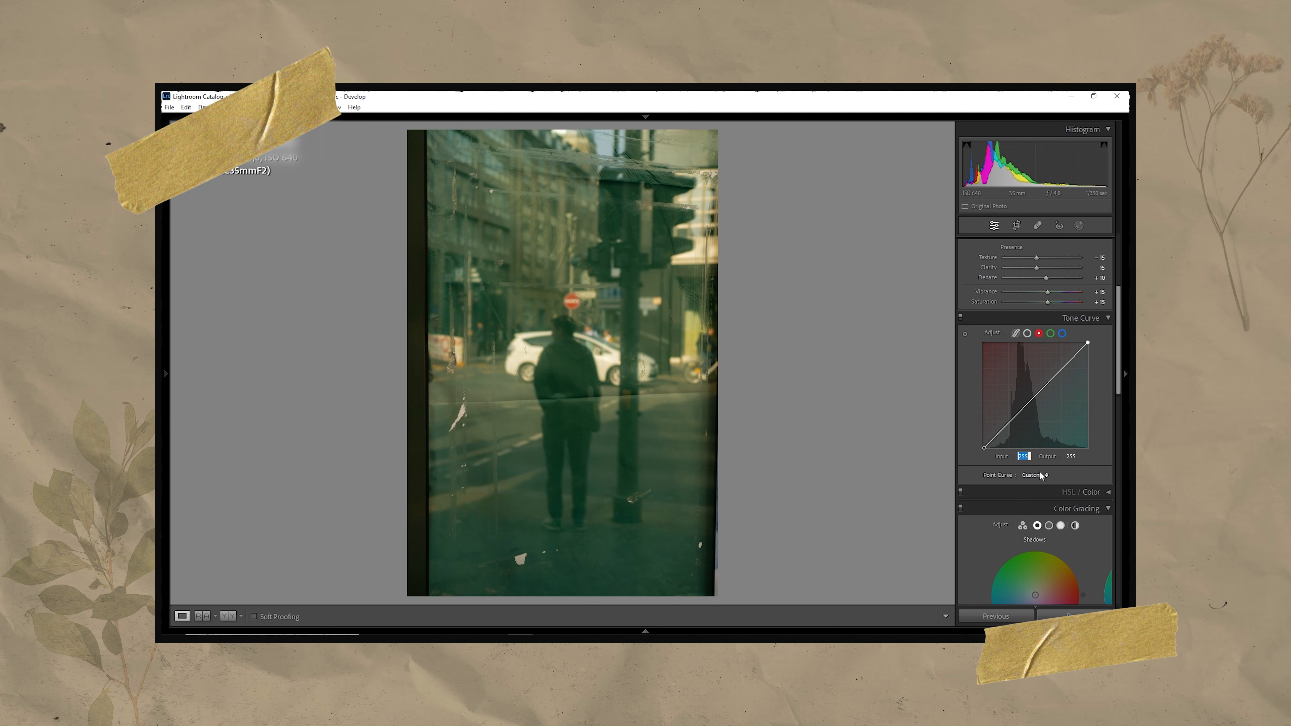
# Add a midtone point to the blue tone curve with input 127 and output 120.
pyautogui.click(1062, 333)
pyautogui.moveTo(1040, 408); pyautogui.dragTo(1043, 411)
pyautogui.moveTo(1077, 464); pyautogui.dragTo(1064, 464)
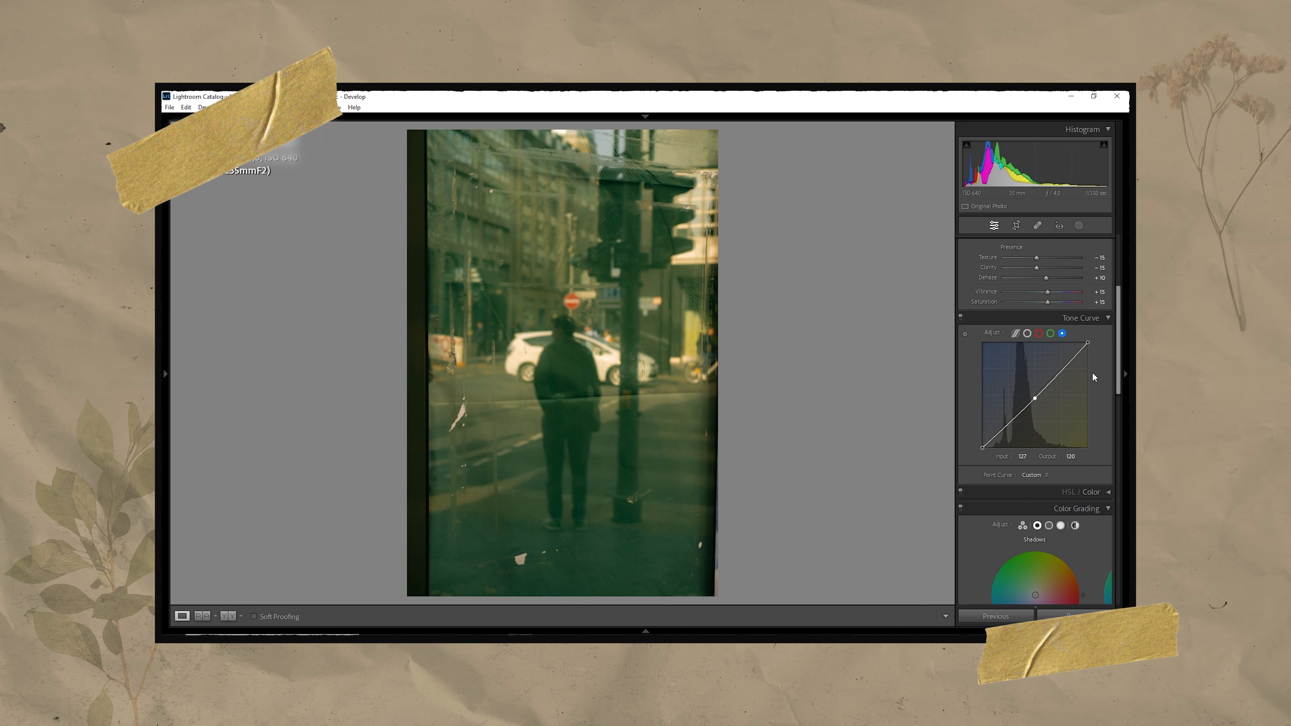
# Color grade the midtones with a subtle warm yellow at hue 48, and tint the highlights yellow.
pyautogui.scroll(-3, 1093, 377)
pyautogui.click(1049, 351)
pyautogui.moveTo(1036, 421); pyautogui.dragTo(1062, 389)
pyautogui.click(1014, 481)
pyautogui.write('14')
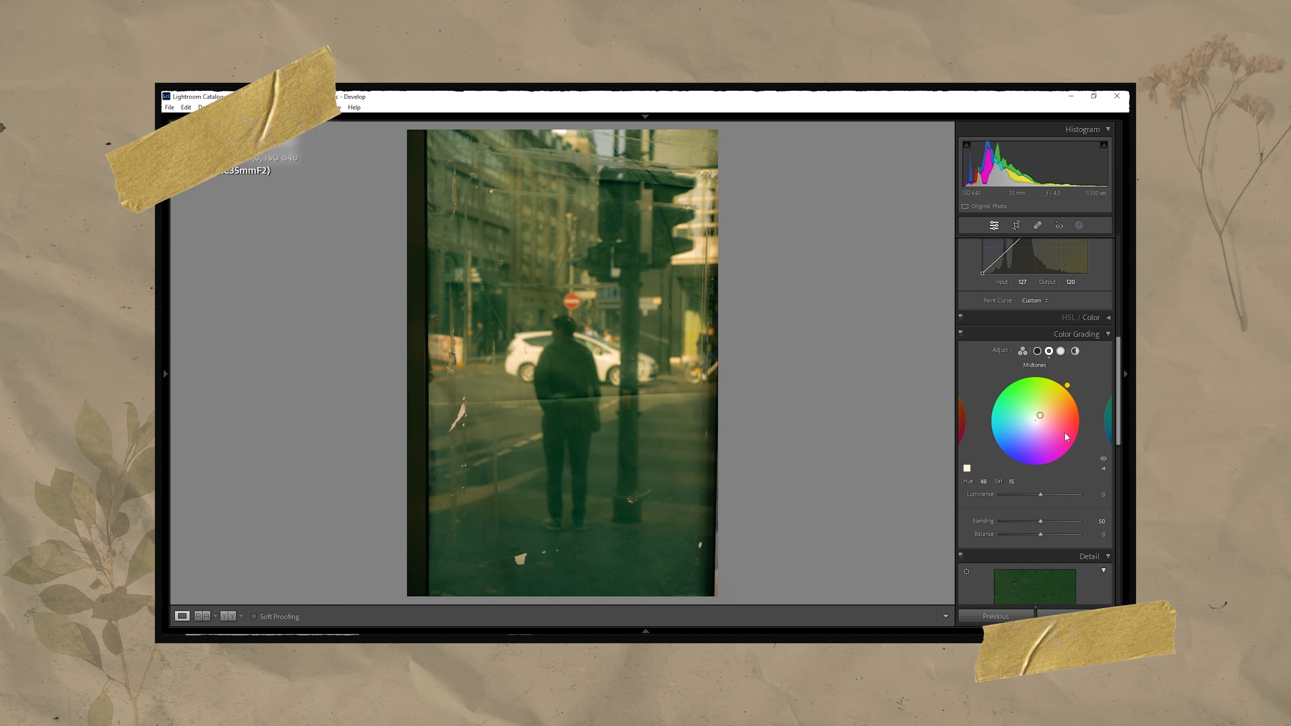
pyautogui.click(1061, 351)
pyautogui.click(983, 481)
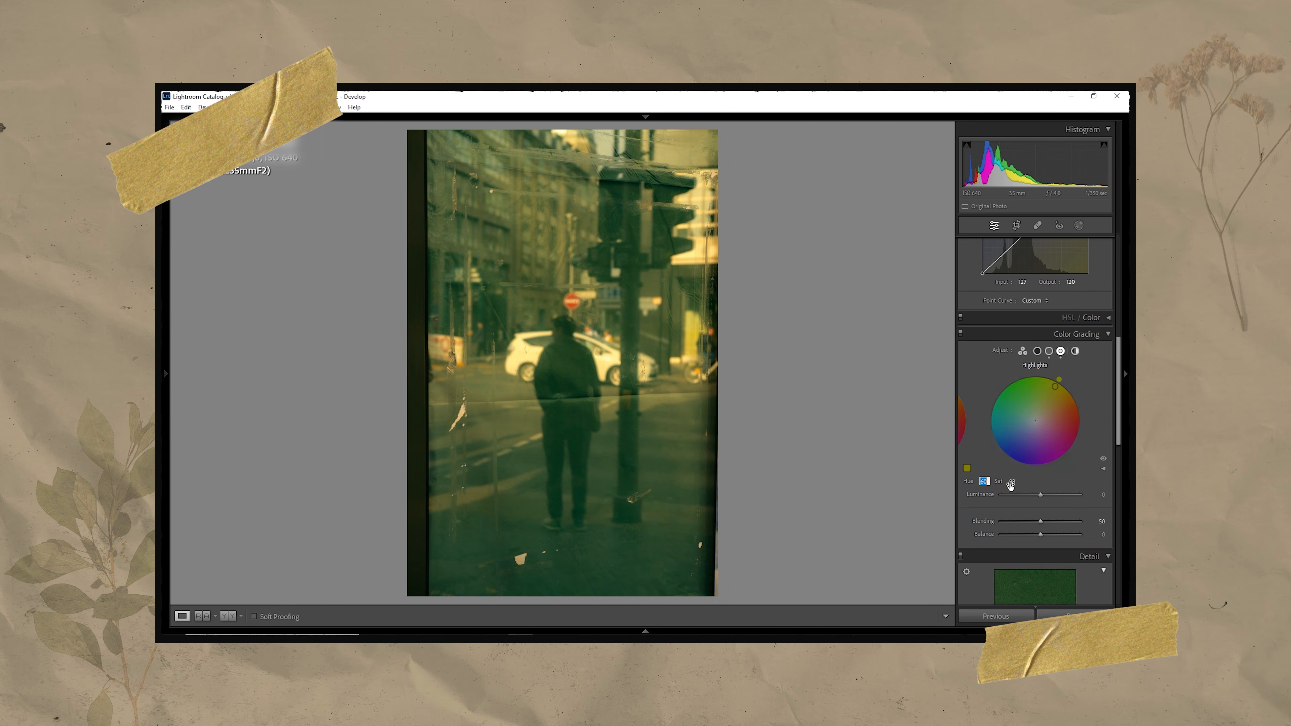
pyautogui.click(1037, 351)
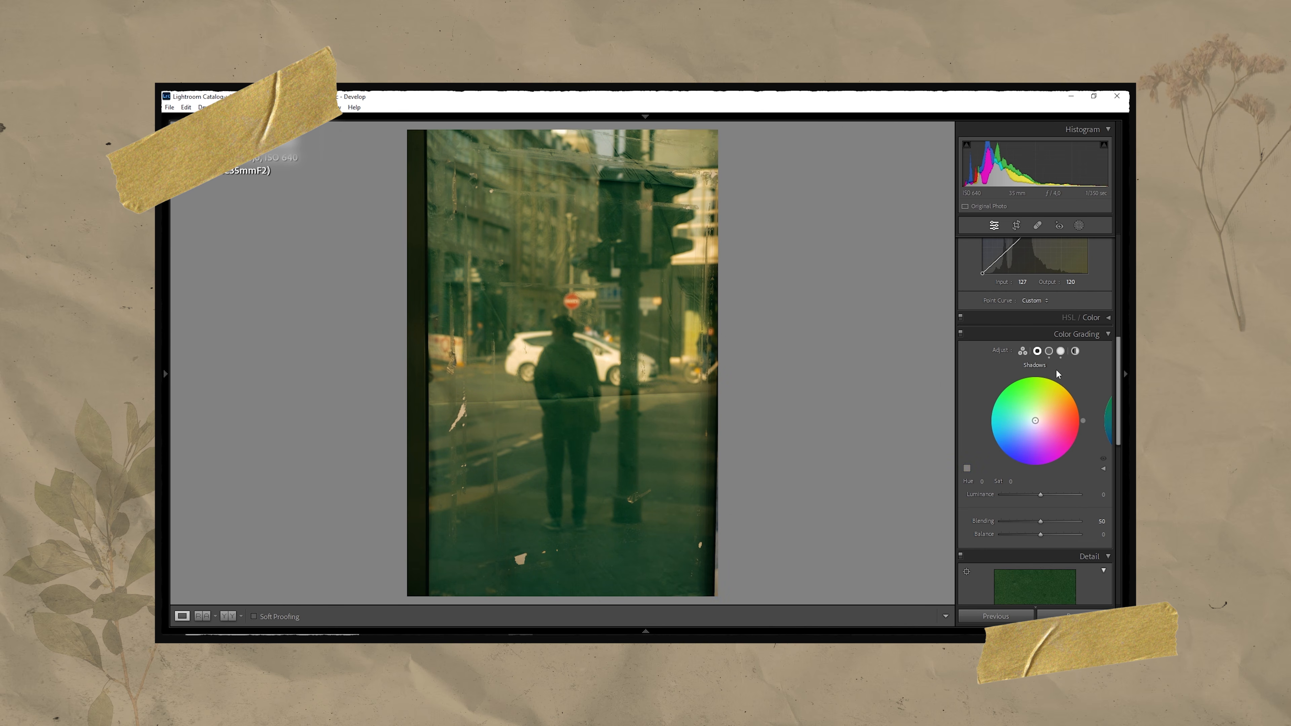
# Set the sharpening amount to 60 and masking to 25, and the grain amount and size to 35.
pyautogui.scroll(-6, 1047, 426)
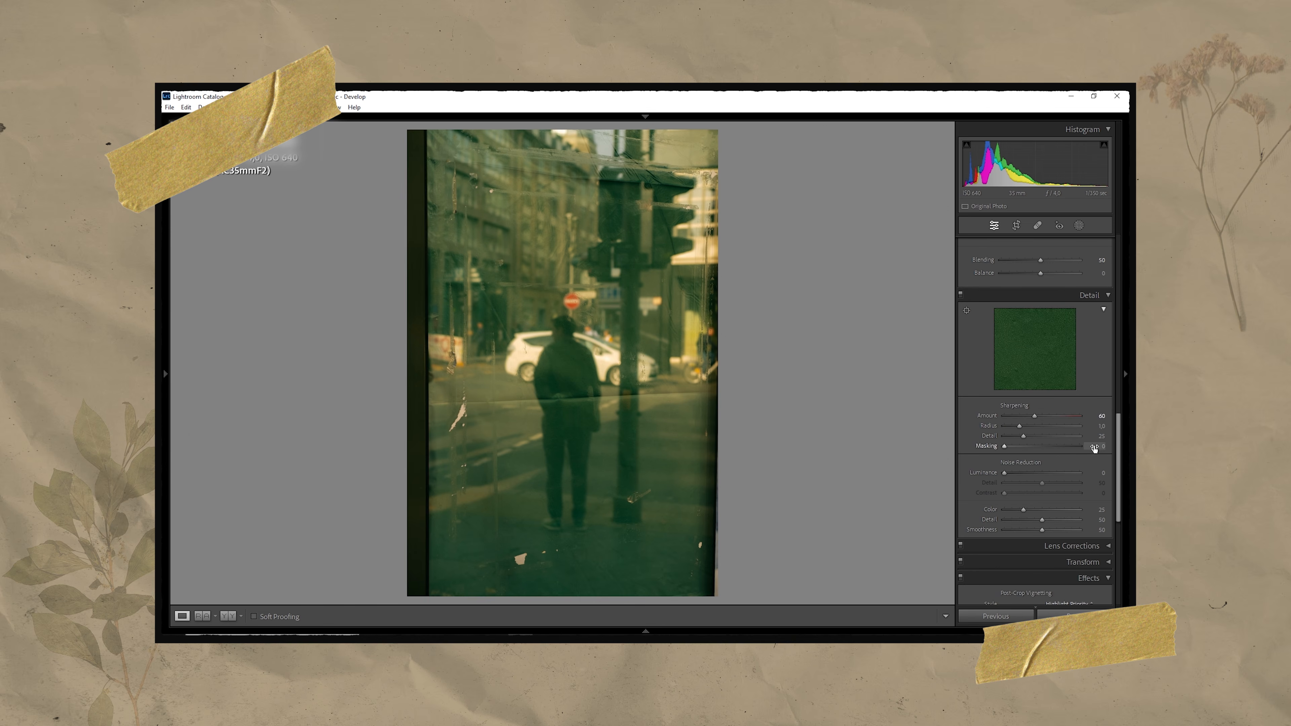
pyautogui.scroll(-2, 1077, 486)
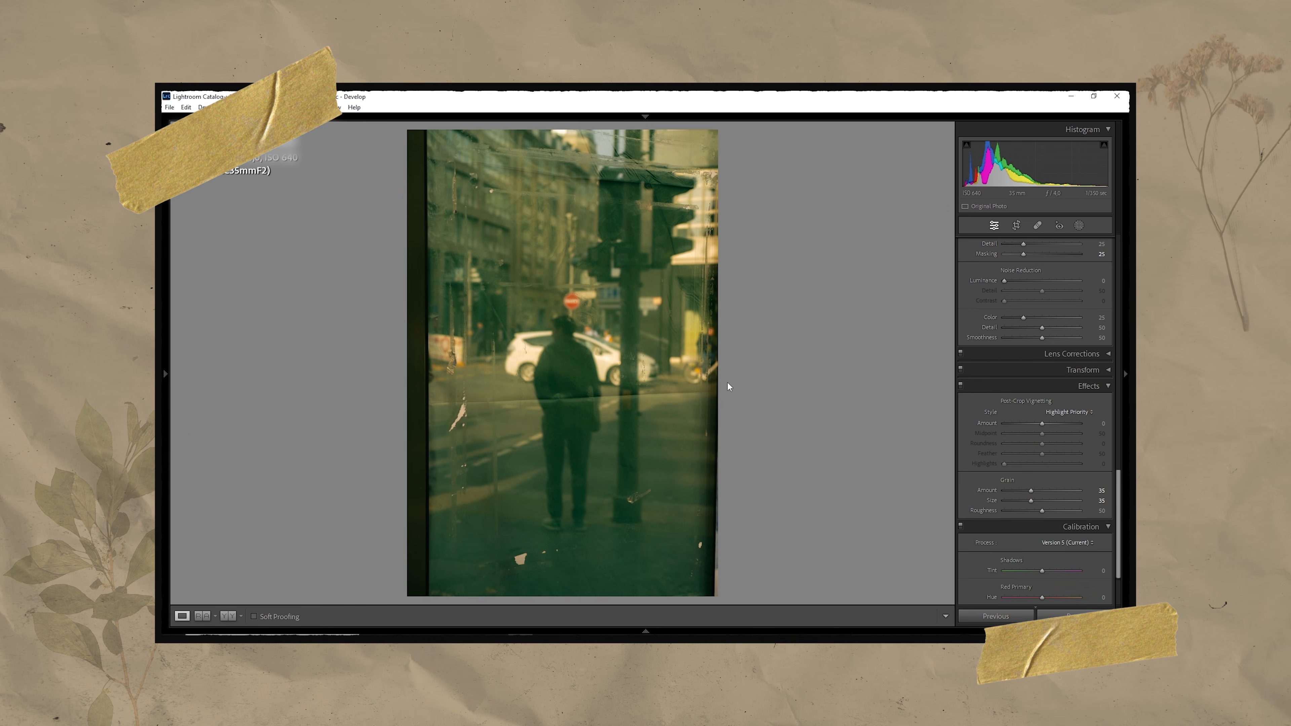
pyautogui.click(545, 334)
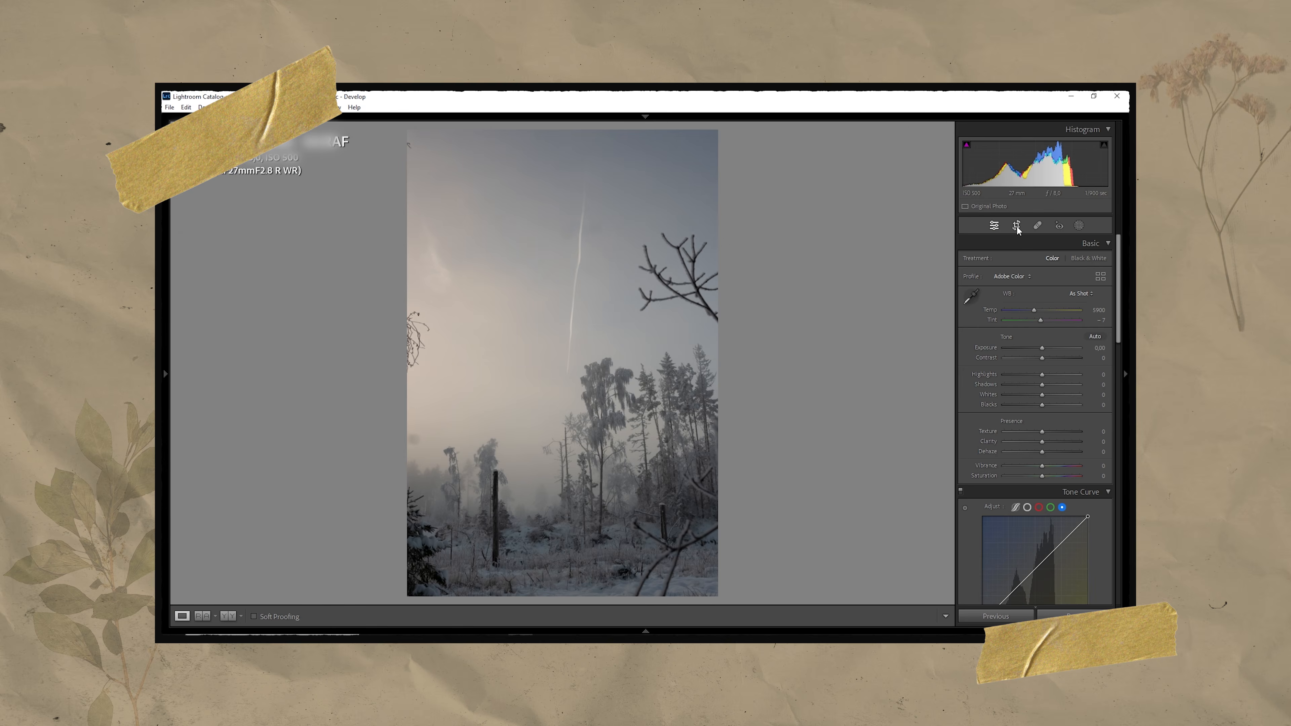
# Crop the foggy winter forest photo to the 4 x 5 / 8 x 10 aspect, trimming only the top of the sky.
pyautogui.click(1017, 225)
pyautogui.click(1078, 259)
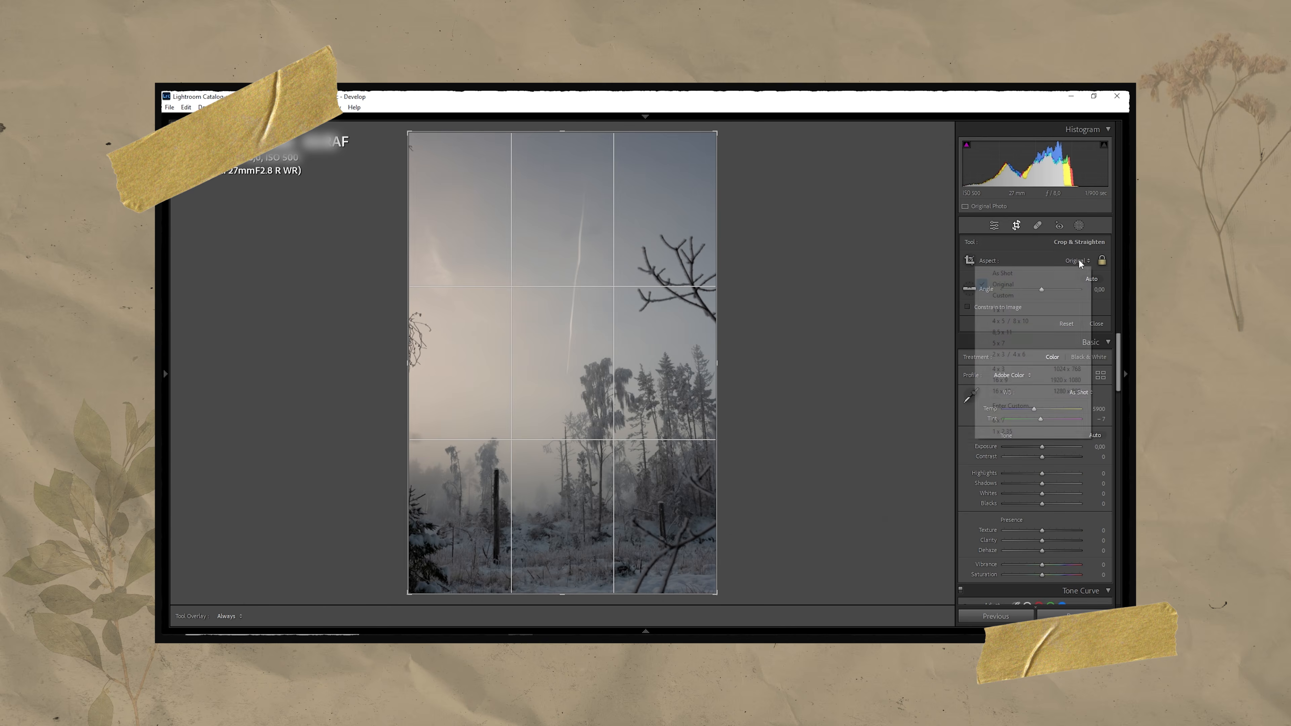
pyautogui.click(1019, 320)
pyautogui.moveTo(640, 418); pyautogui.dragTo(634, 381)
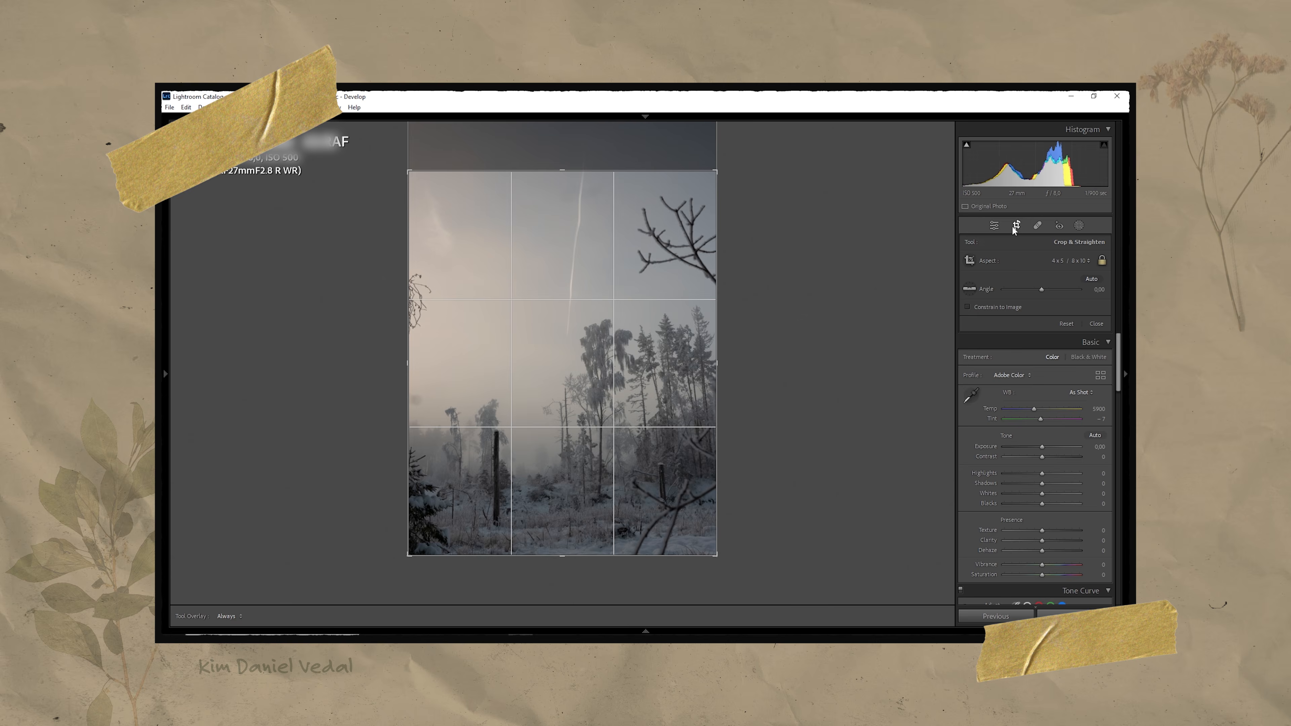
pyautogui.click(994, 226)
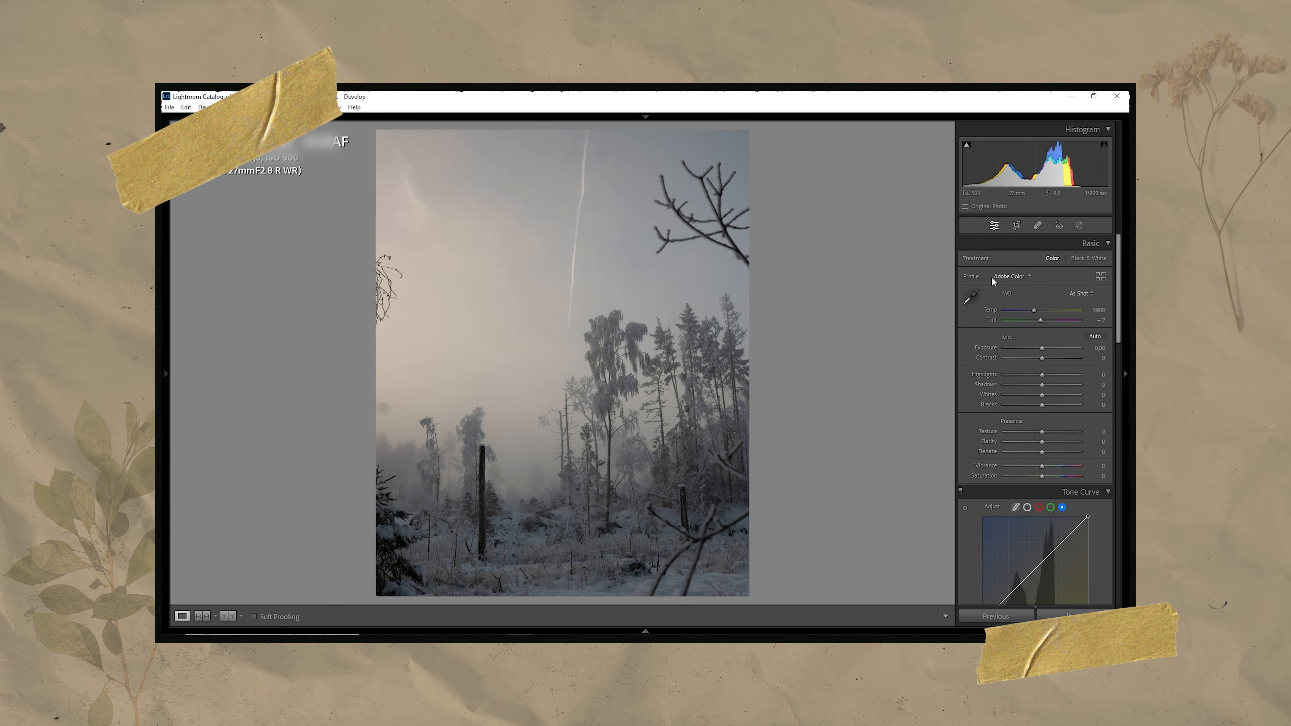
# Warm the foggy winter forest photo's white balance to a temperature of 7200 with a tint of 0.
pyautogui.click(1041, 309)
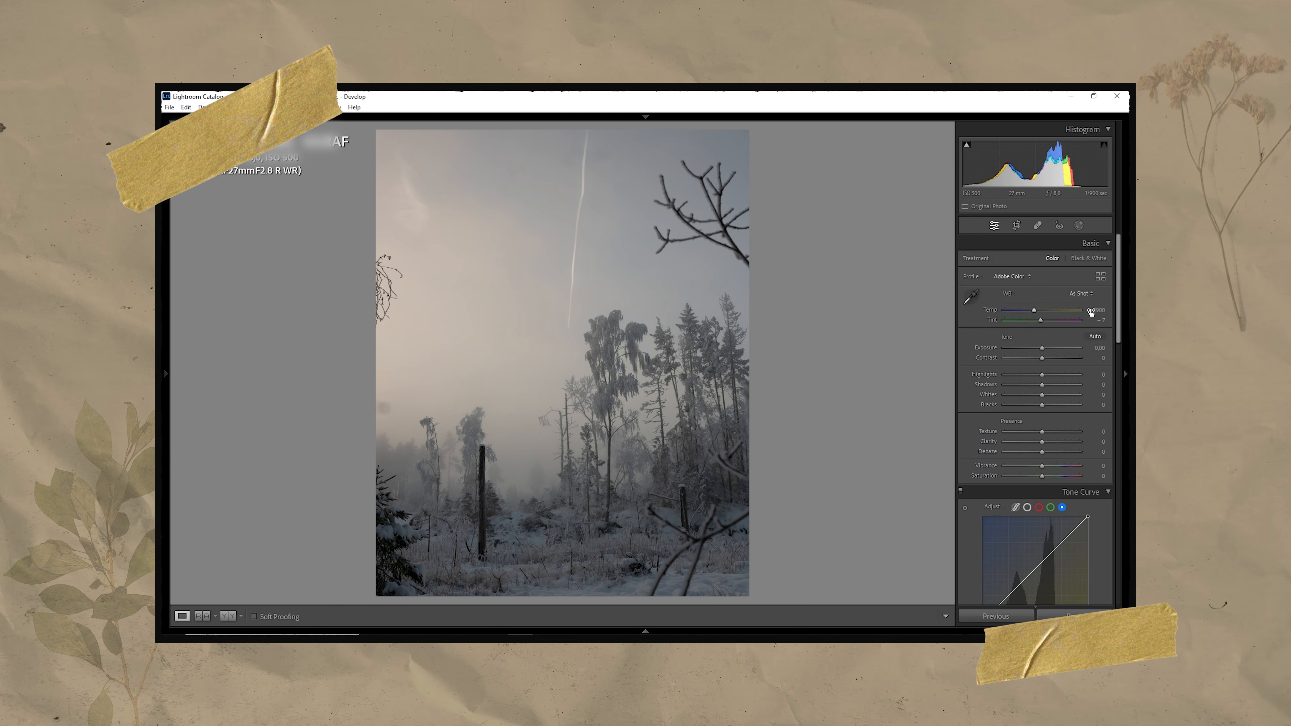
pyautogui.press('Up')
pyautogui.press('Up')
pyautogui.press('Up')
pyautogui.press('Up')
pyautogui.press('Up')
pyautogui.press('Up')
pyautogui.press('Up')
pyautogui.press('Up')
pyautogui.press('Up')
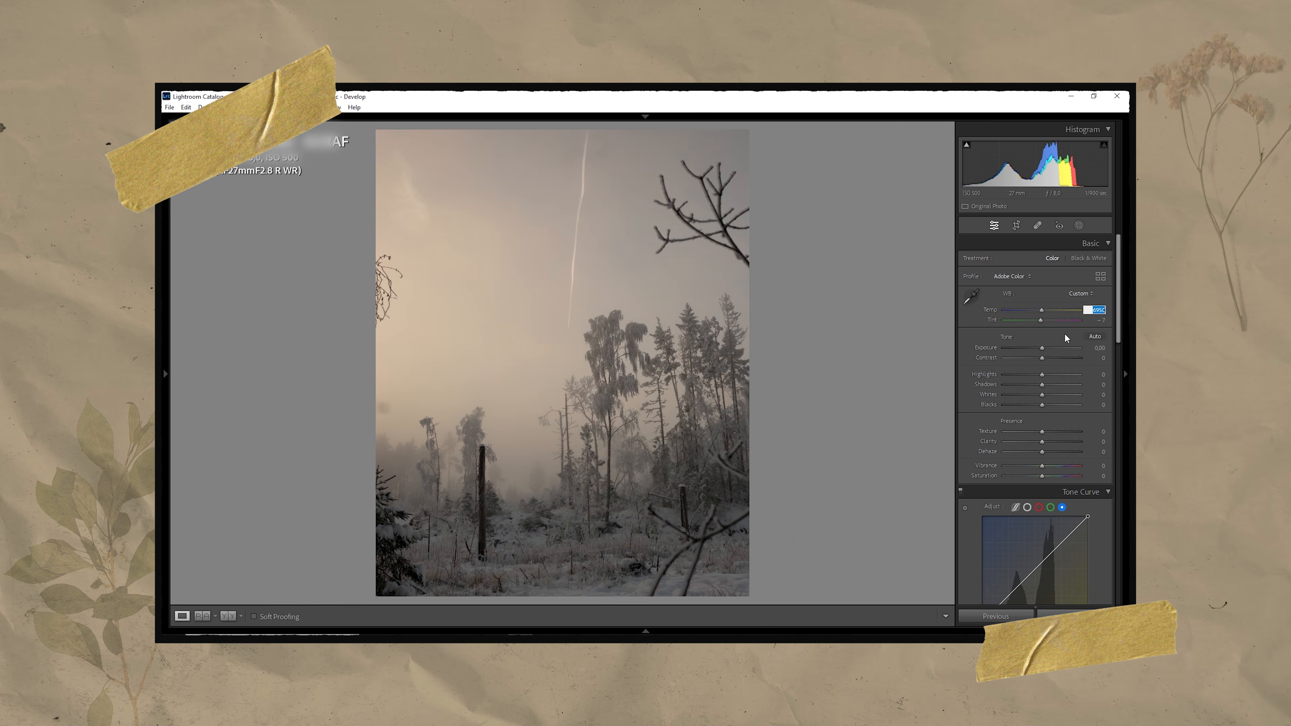
pyautogui.press('Up')
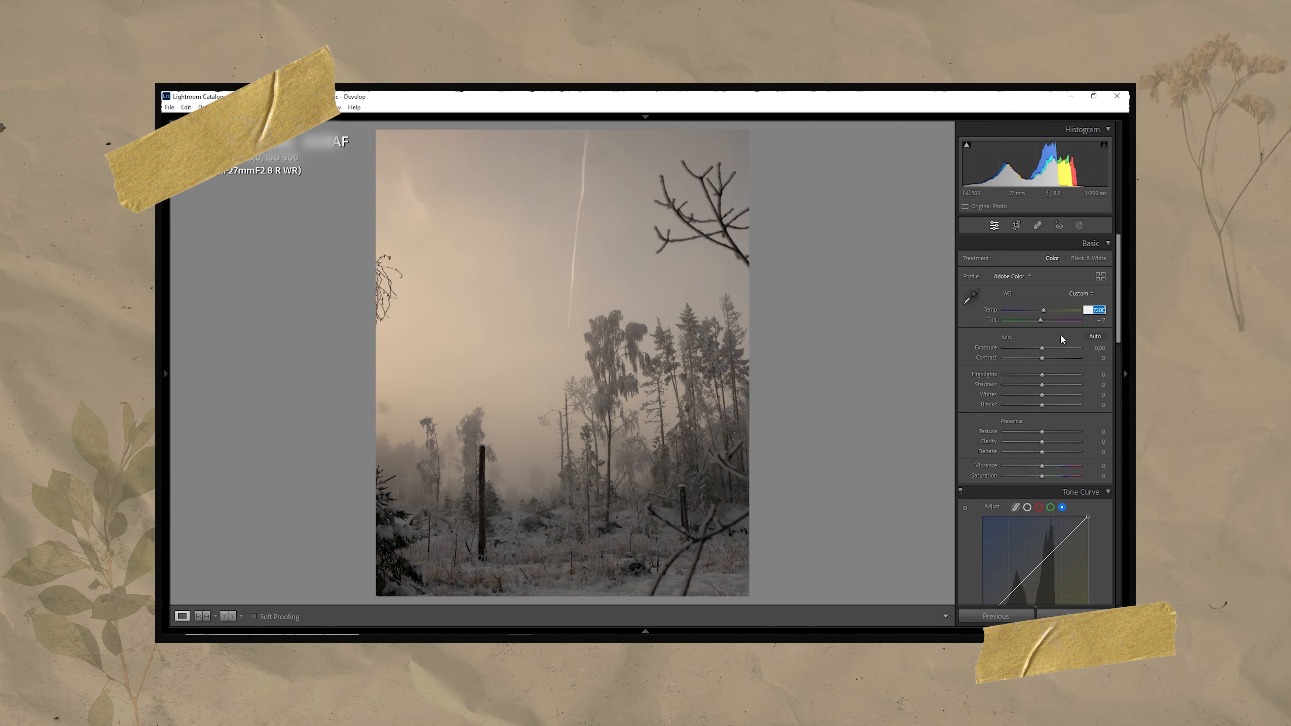
pyautogui.press('Tab')
pyautogui.write('0')
pyautogui.press('Return')
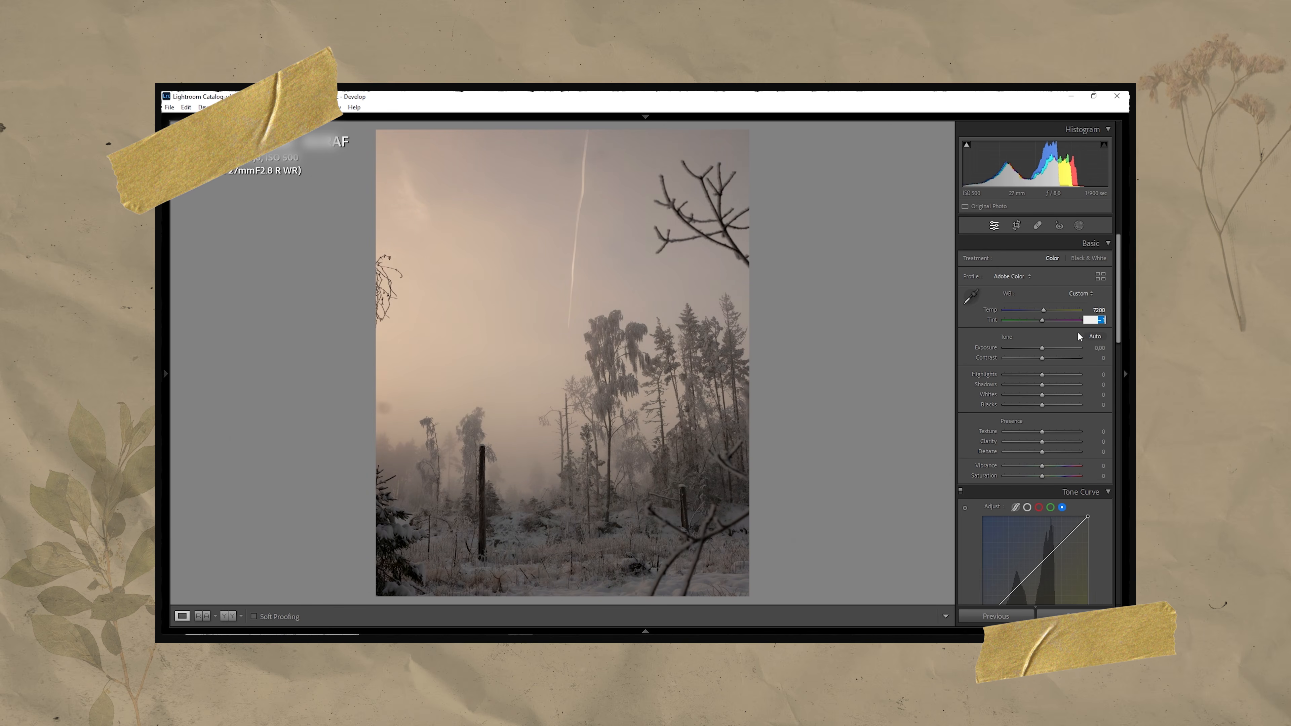
# Raise the winter forest photo's exposure to +0.40 and reduce its contrast to -50.
pyautogui.click(1099, 349)
pyautogui.press('Up')
pyautogui.press('Up')
pyautogui.press('Up')
pyautogui.press('Up')
pyautogui.press('Return')
pyautogui.press('Down')
pyautogui.press('Down')
pyautogui.press('Down')
pyautogui.press('Down')
pyautogui.press('Down')
pyautogui.press('Down')
pyautogui.press('Down')
pyautogui.press('Down')
pyautogui.press('Down')
pyautogui.press('Down')
# Set the highlights to +10 and the shadows to +35.
pyautogui.press('Up')
pyautogui.press('Up')
pyautogui.press('Up')
pyautogui.press('Up')
pyautogui.press('Up')
pyautogui.press('Up')
# Soften the photo by setting texture and clarity to -15 and dehaze to -5.
pyautogui.press('Down')
pyautogui.press('Down')
pyautogui.press('Down')
pyautogui.press('Down')
pyautogui.press('Down')
pyautogui.press('Down')
pyautogui.press('Down')
# Set both the vibrance and the saturation to +15.
pyautogui.press('Up')
pyautogui.press('Up')
pyautogui.press('Up')
pyautogui.press('Up')
pyautogui.press('Up')
pyautogui.press('Up')
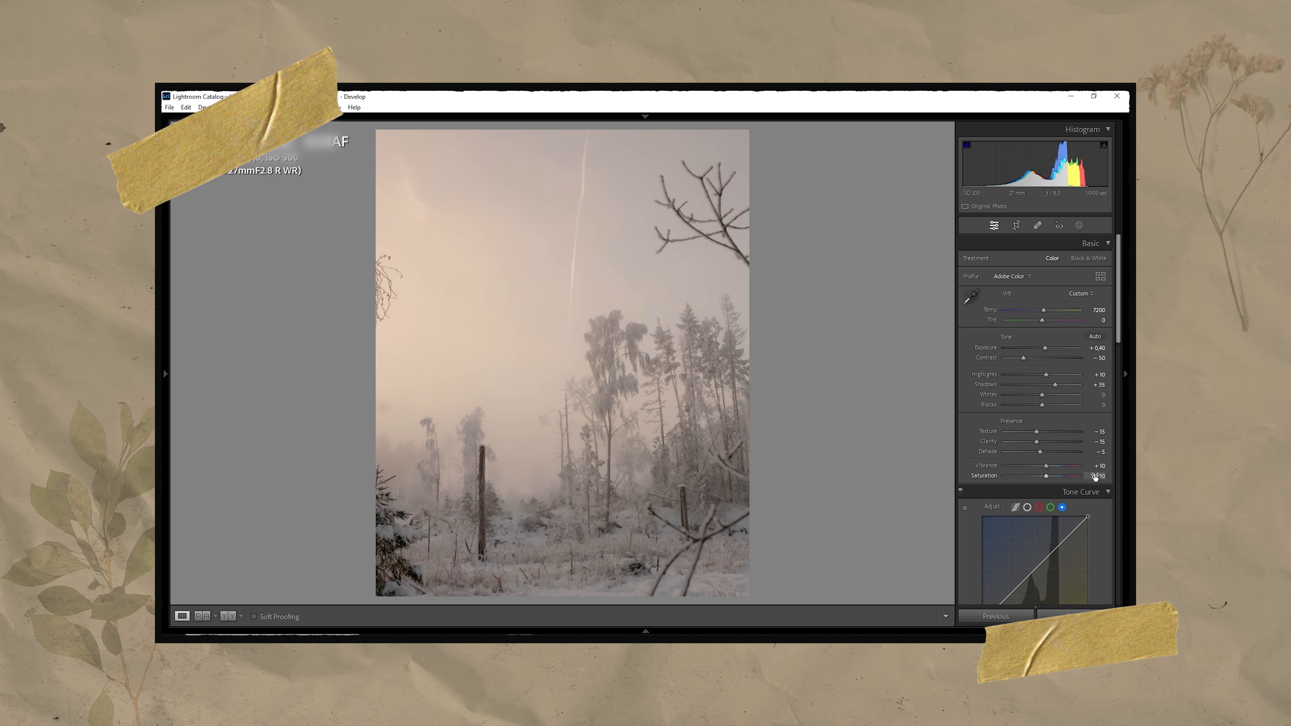
# Shape the main point curve into a gentle S with a slightly raised highlight point and a lowered shadow point.
pyautogui.scroll(-4, 1040, 422)
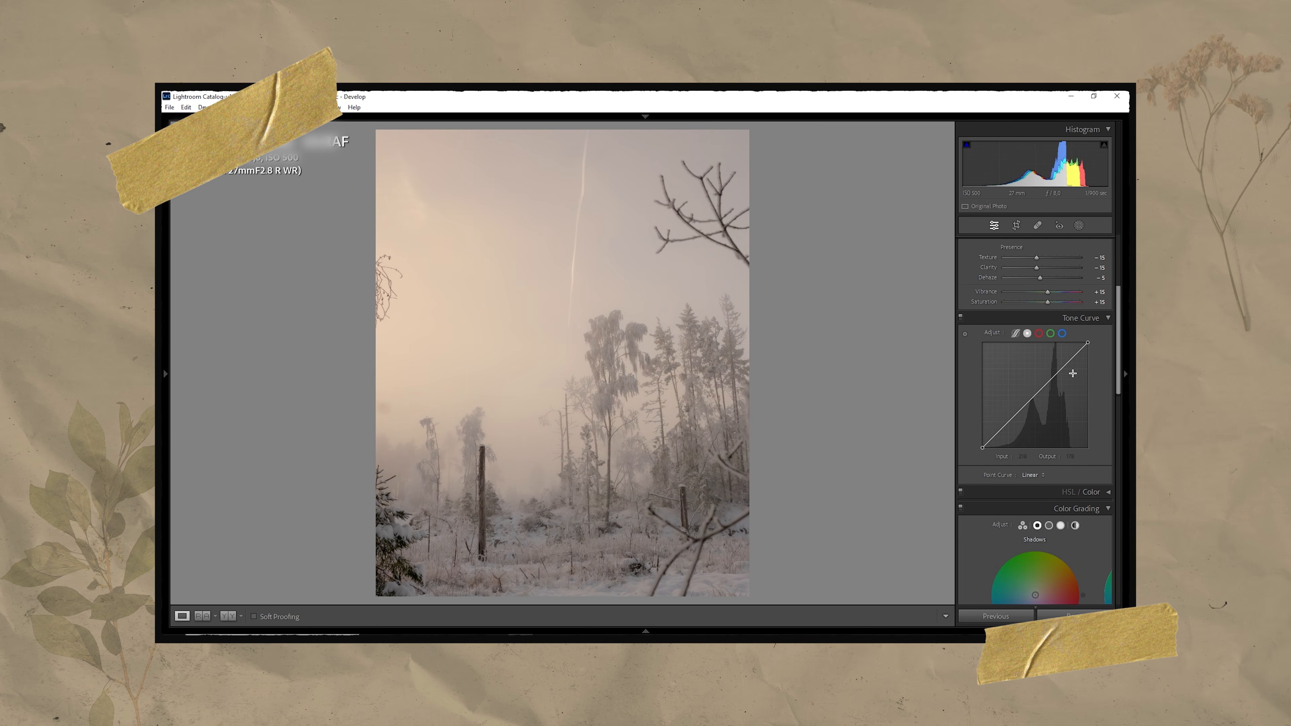
pyautogui.click(1052, 375)
pyautogui.moveTo(1010, 421); pyautogui.dragTo(1009, 426)
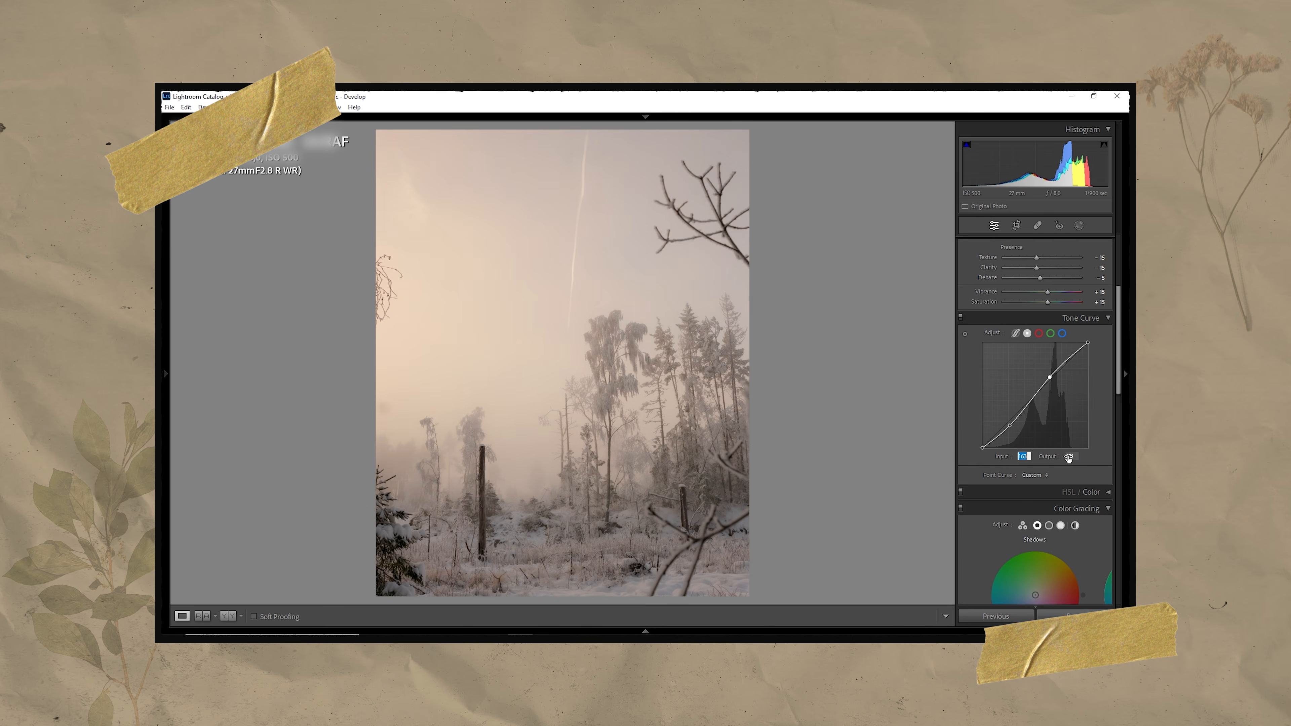
# Shift the red tone curve's black point inward and set its white point input to 248.
pyautogui.click(1039, 333)
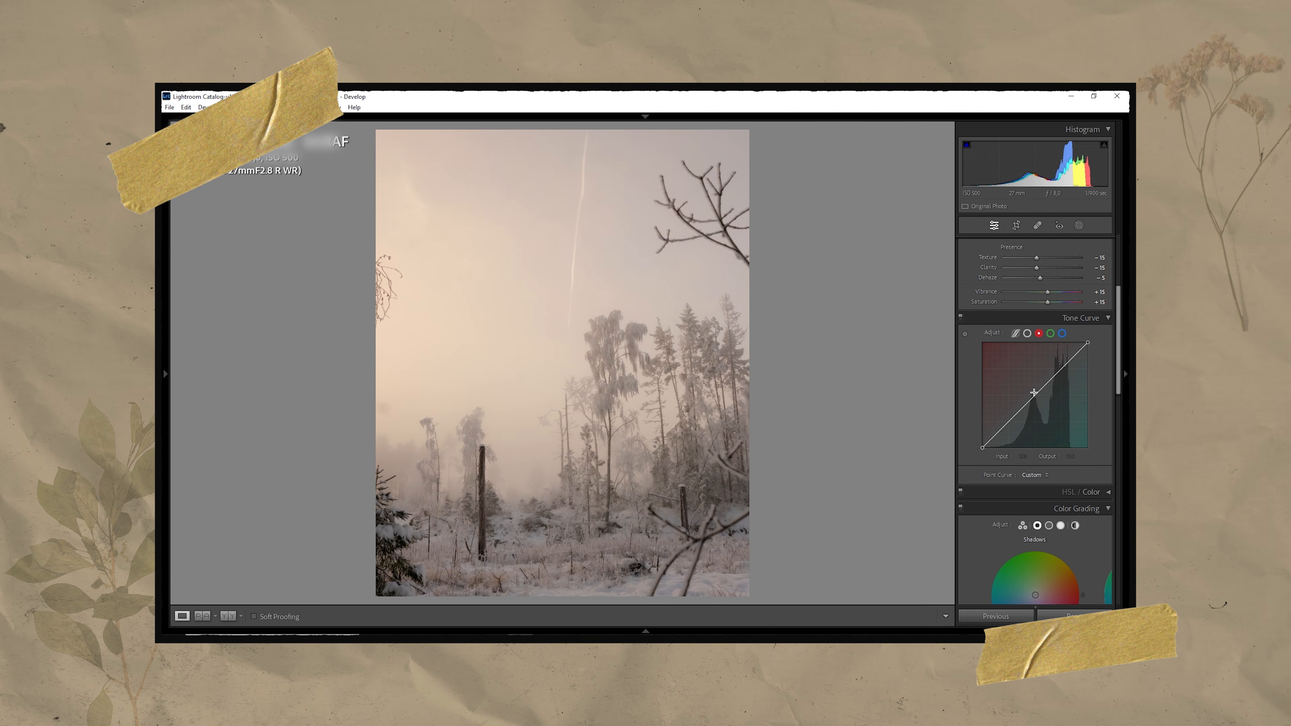
pyautogui.moveTo(982, 447); pyautogui.dragTo(988, 447)
pyautogui.moveTo(1088, 343); pyautogui.dragTo(1085, 342)
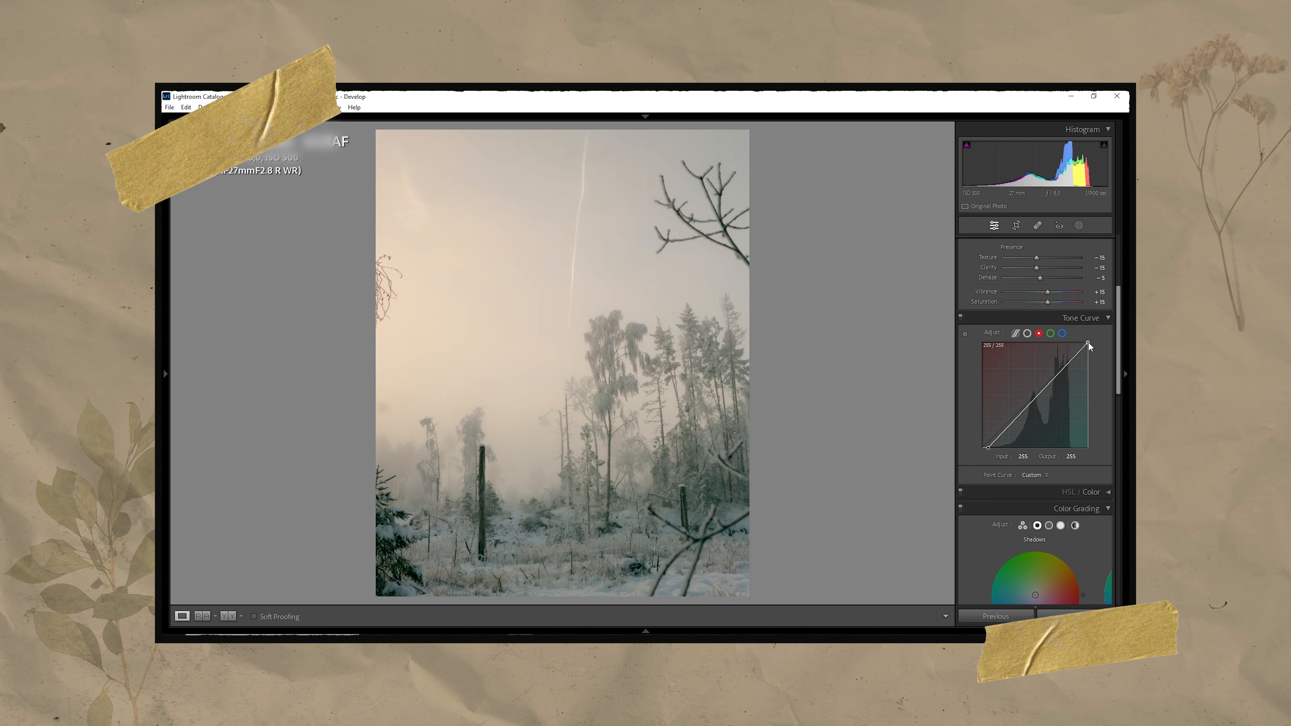
pyautogui.write('248')
pyautogui.press('Return')
pyautogui.moveTo(1021, 459); pyautogui.dragTo(1018, 460)
# Add a midtone point to the blue tone curve with input 123 and output 129.
pyautogui.click(1064, 333)
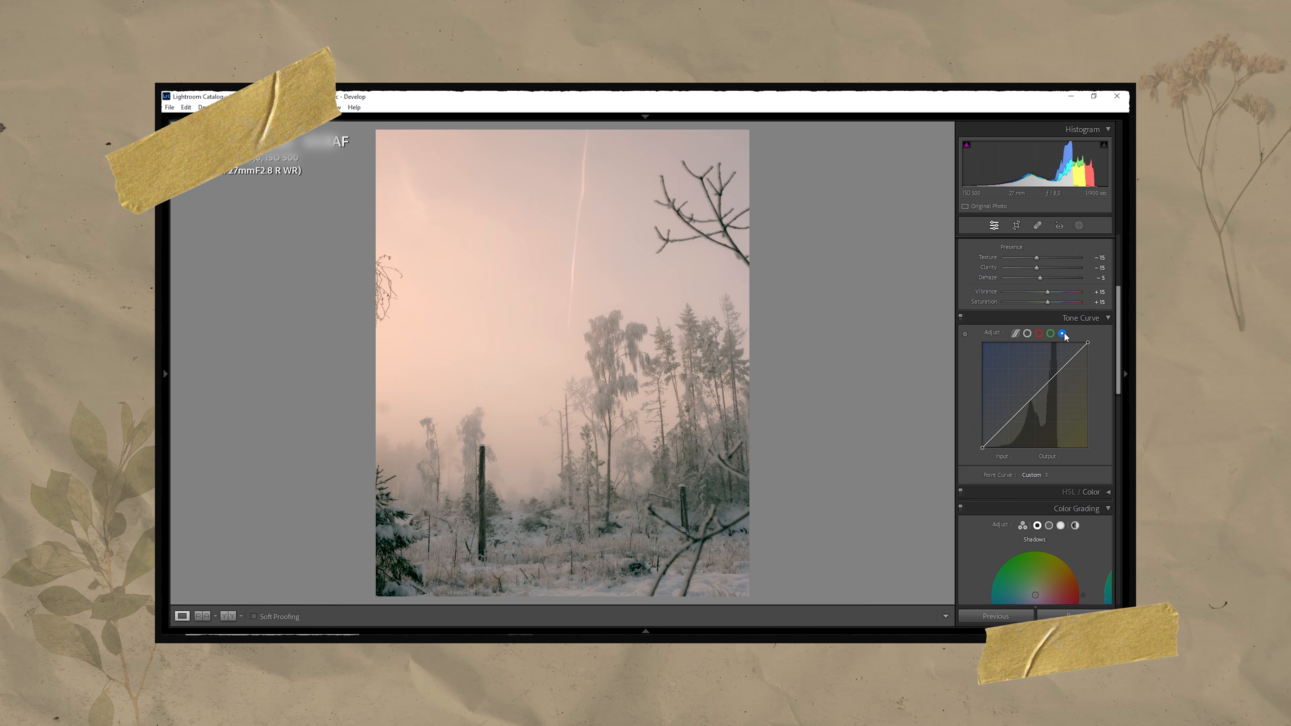
pyautogui.click(1034, 394)
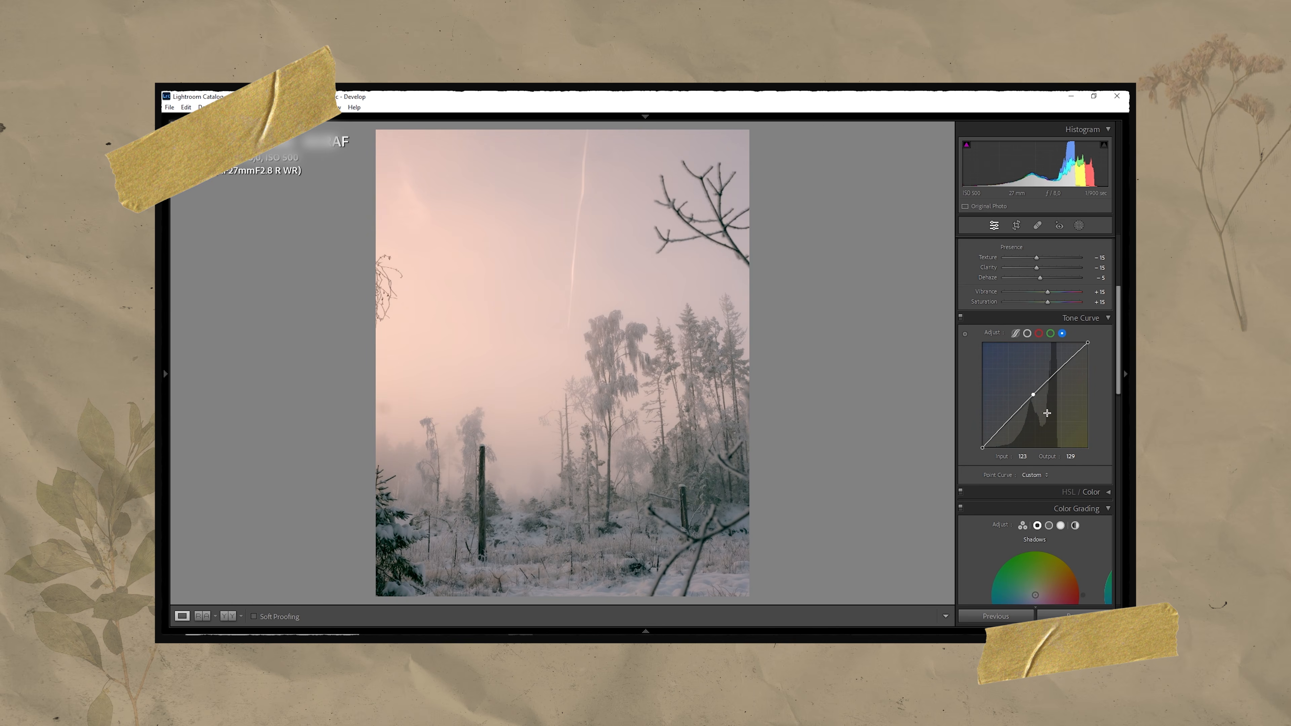
# Color grade the midtones with a warm orange at hue 24 and saturation 12.
pyautogui.scroll(-3, 1058, 365)
pyautogui.click(1050, 351)
pyautogui.moveTo(1036, 421); pyautogui.dragTo(1003, 448)
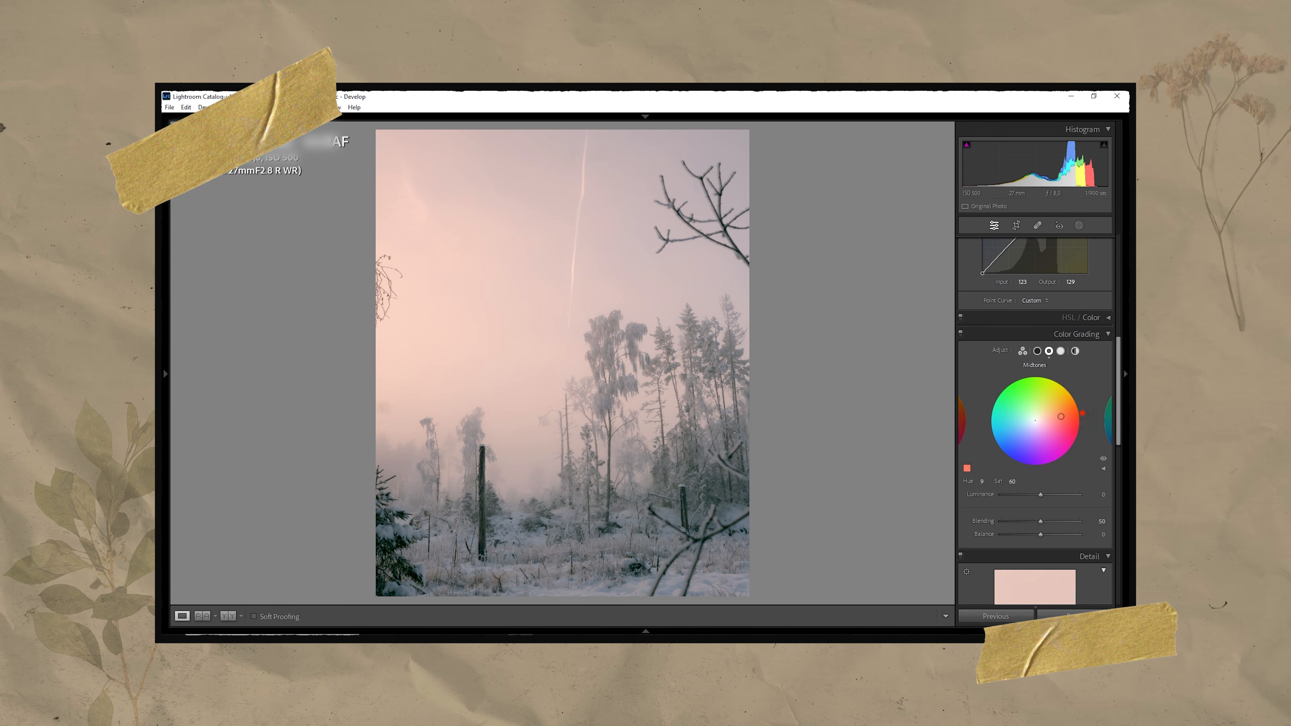
pyautogui.click(1012, 481)
pyautogui.write('12')
pyautogui.press('Tab')
pyautogui.write('24')
pyautogui.press('Tab')
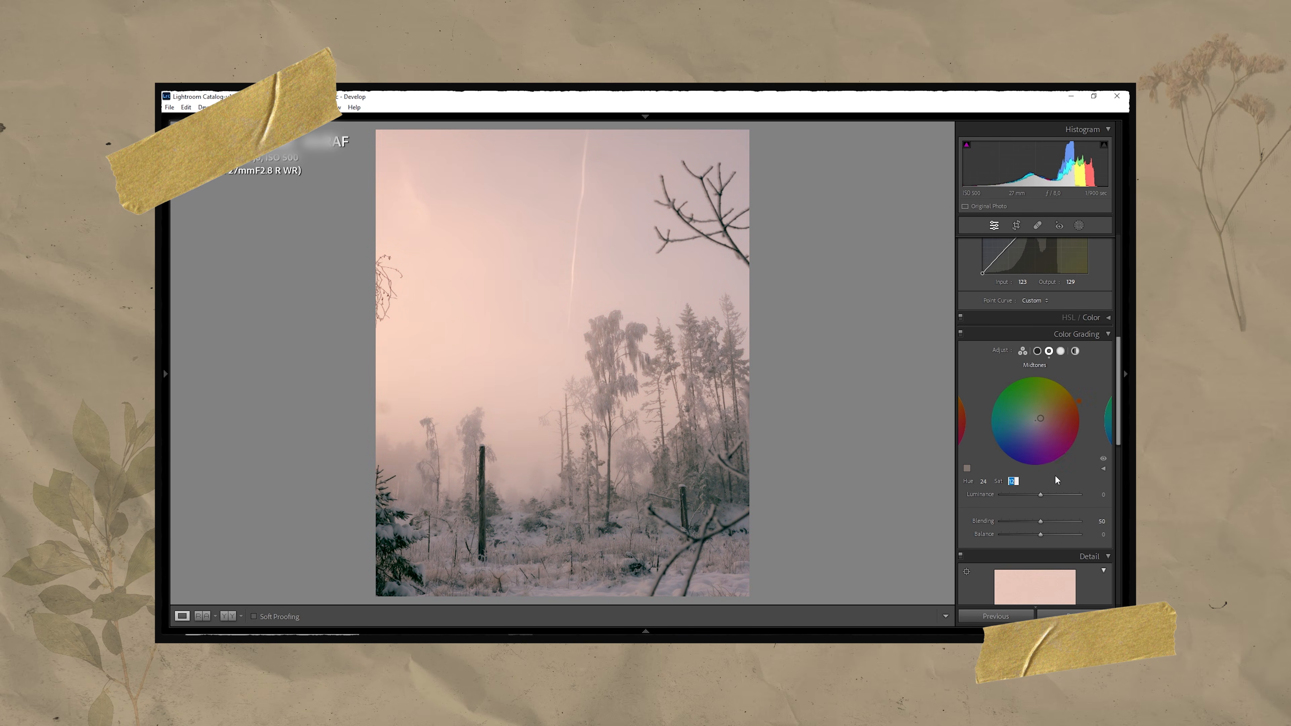
# Color grade the shadows with a subtle green at hue 160 and saturation 2.
pyautogui.click(1038, 351)
pyautogui.moveTo(1036, 420); pyautogui.dragTo(995, 405)
pyautogui.click(984, 482)
pyautogui.write('160')
pyautogui.press('Tab')
pyautogui.write('2')
pyautogui.press('Tab')
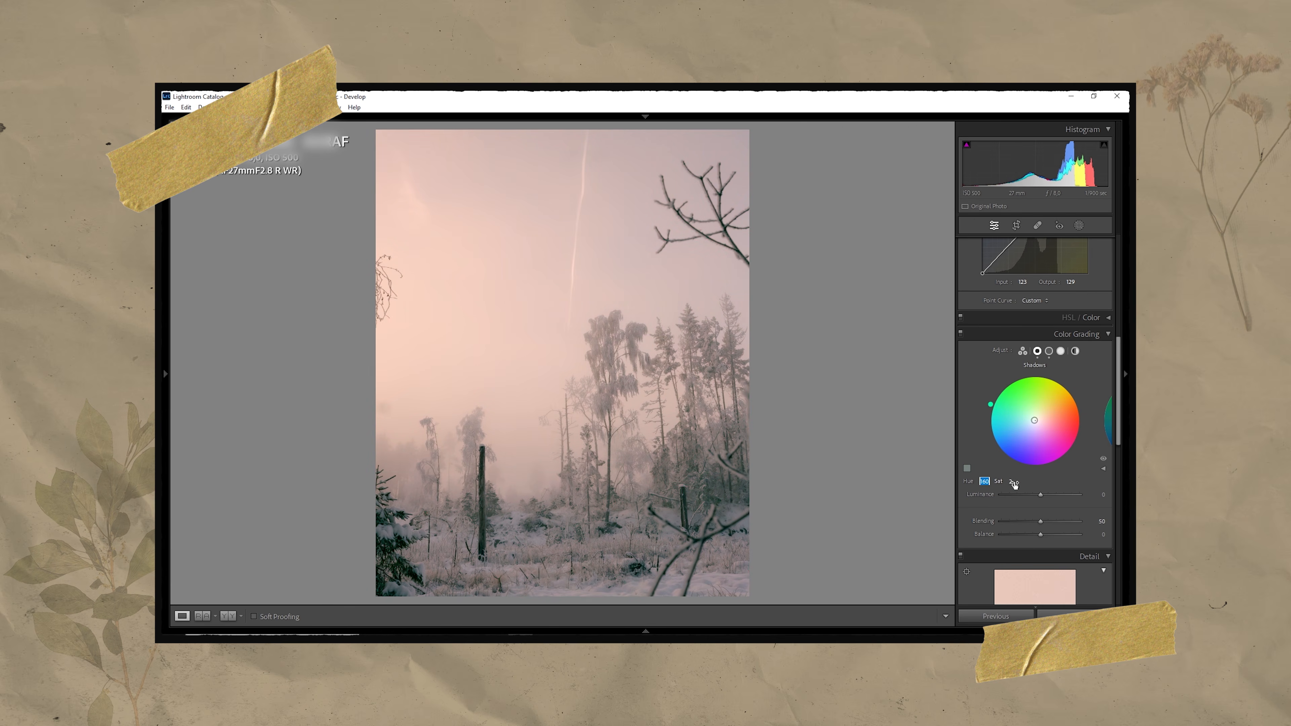
pyautogui.click(1050, 481)
# Add a slightly tilted linear gradient mask covering the snowy foreground and fading out at the lower trees.
pyautogui.click(1079, 225)
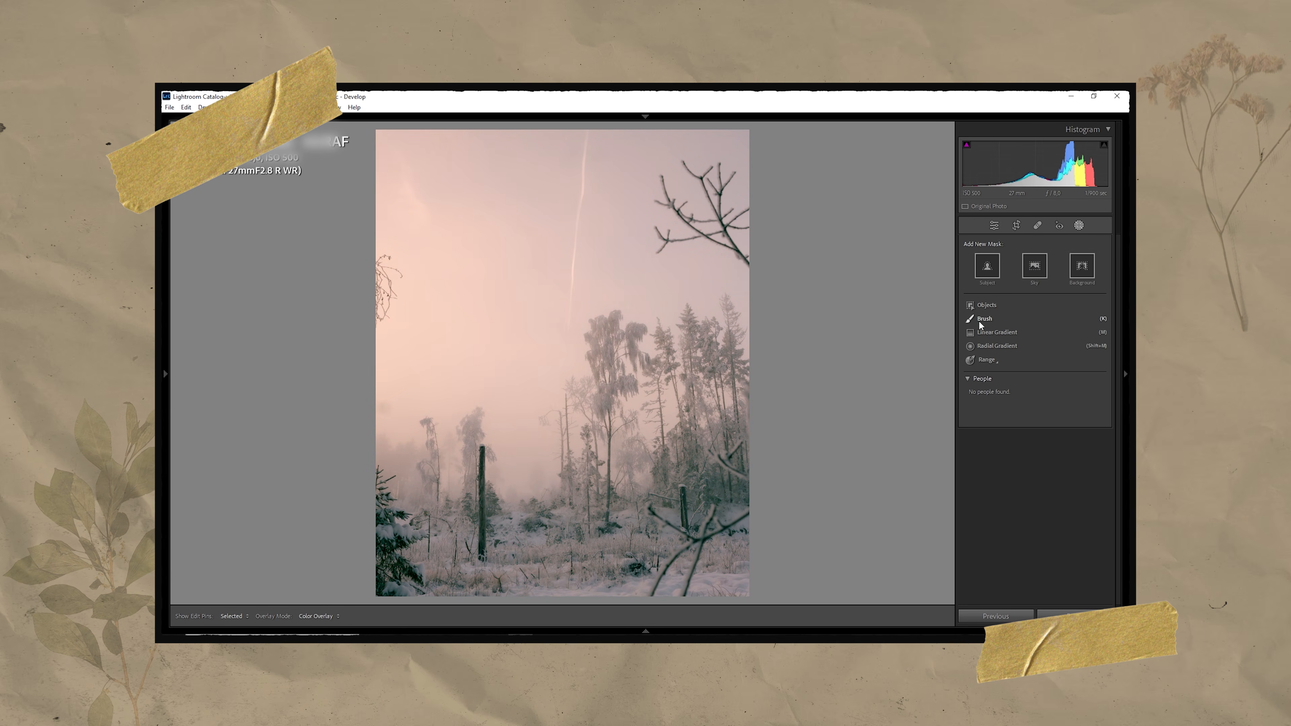
pyautogui.click(996, 332)
pyautogui.moveTo(559, 565); pyautogui.dragTo(534, 428)
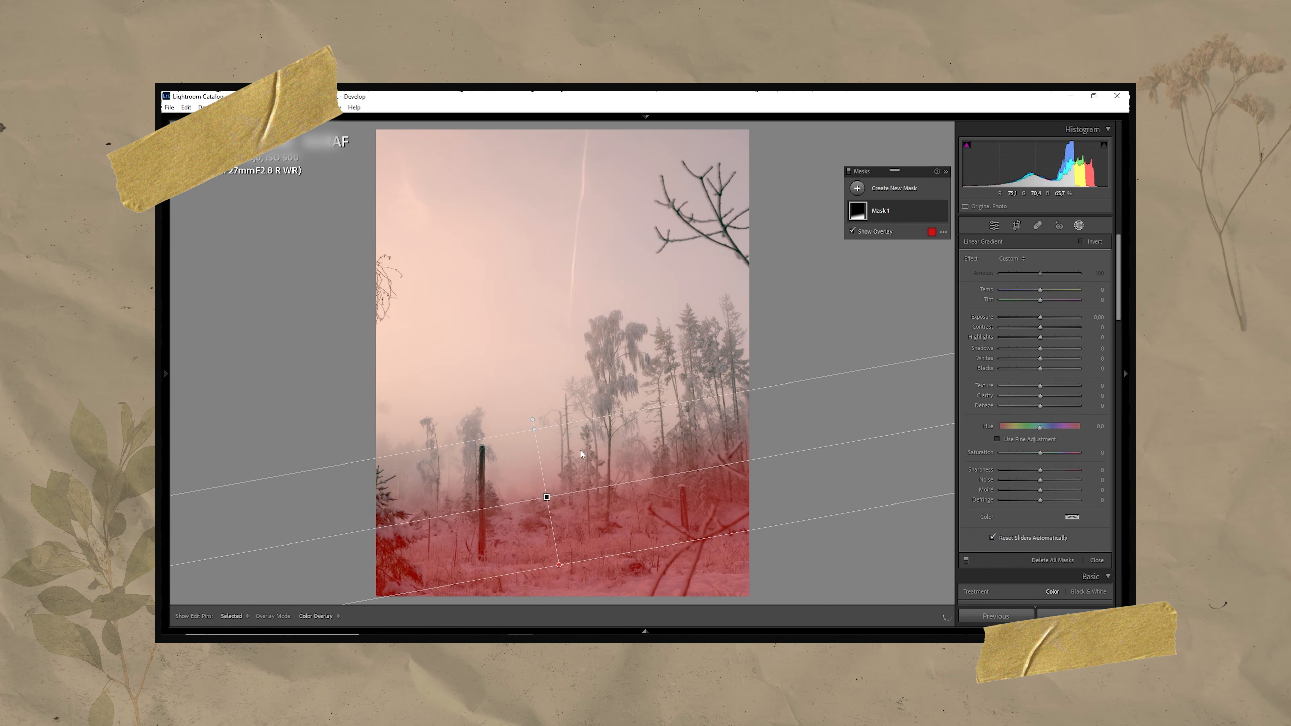
# Set the foreground gradient's exposure to 0.40, its temperature and tint to -6, and its dehaze to 10.
pyautogui.click(1099, 316)
pyautogui.write('0,40')
pyautogui.click(1098, 290)
pyautogui.write('-6')
pyautogui.press('Tab')
pyautogui.write('-6')
pyautogui.press('Tab')
pyautogui.press('Return')
pyautogui.click(1099, 406)
pyautogui.write('10')
pyautogui.press('Return')
# Add a diagonal linear gradient mask from the photo's upper-left corner with temperature 6 and exposure 0.30.
pyautogui.click(886, 188)
pyautogui.click(913, 294)
pyautogui.moveTo(378, 133); pyautogui.dragTo(625, 257)
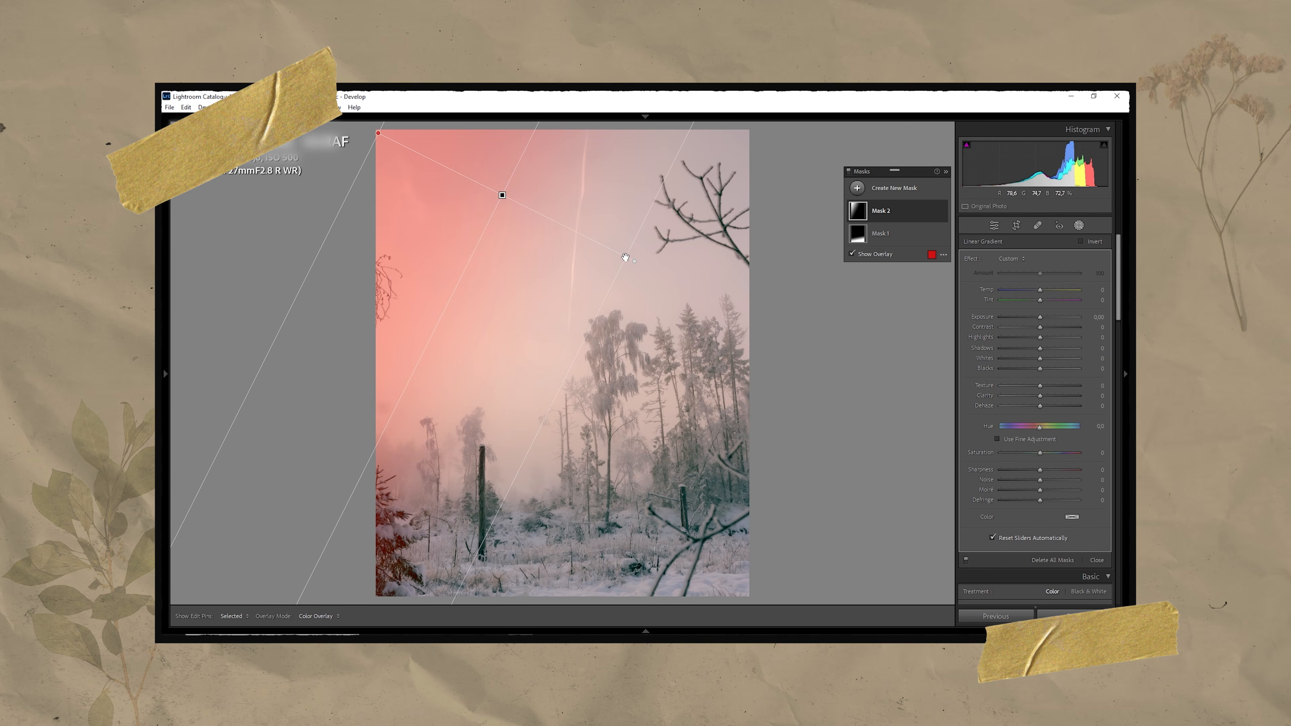
pyautogui.click(1099, 289)
pyautogui.write('6')
pyautogui.click(1096, 317)
pyautogui.write('0,30')
pyautogui.press('Return')
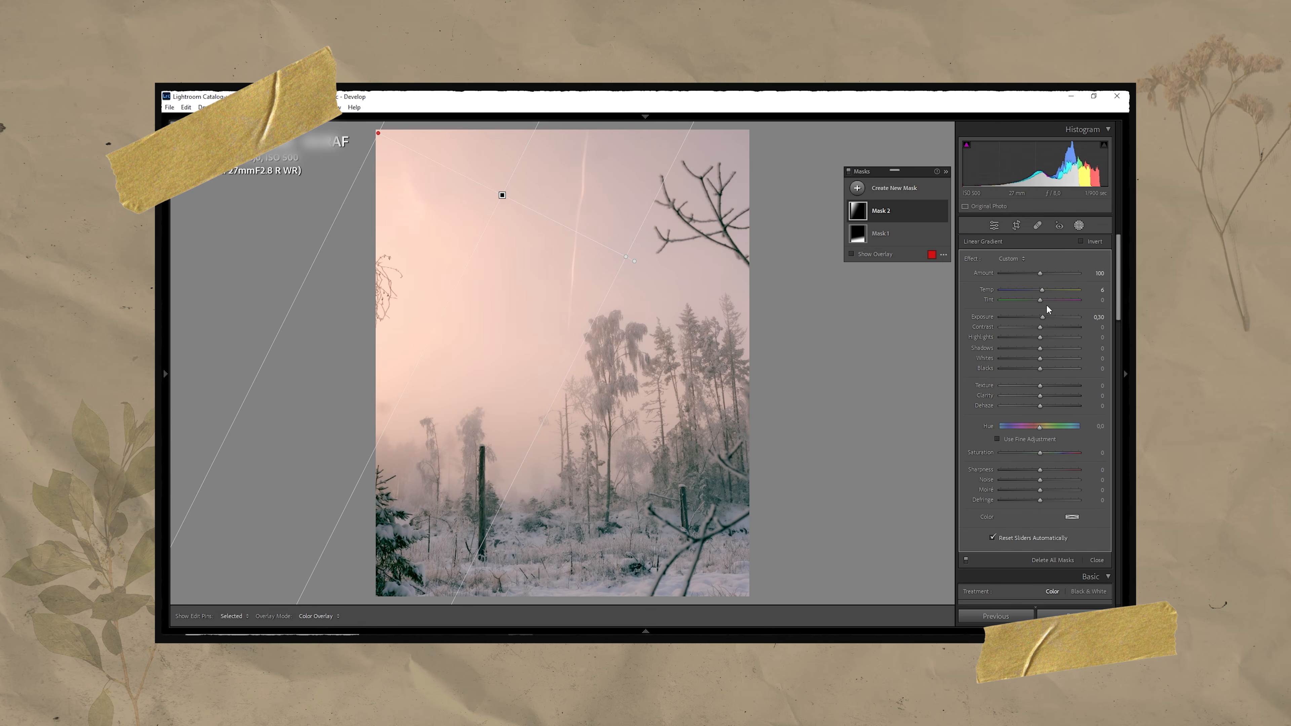
# Add a diagonal linear gradient mask from the photo's upper-right corner and slightly lower its exposure.
pyautogui.click(888, 190)
pyautogui.click(913, 295)
pyautogui.moveTo(746, 128); pyautogui.dragTo(522, 217)
pyautogui.click(1093, 318)
pyautogui.press('Down')
pyautogui.press('Down')
pyautogui.press('Return')
# Brush a soft mask across the foreground below the tree line and raise its exposure.
pyautogui.click(887, 191)
pyautogui.click(905, 277)
pyautogui.moveTo(387, 525); pyautogui.dragTo(735, 485)
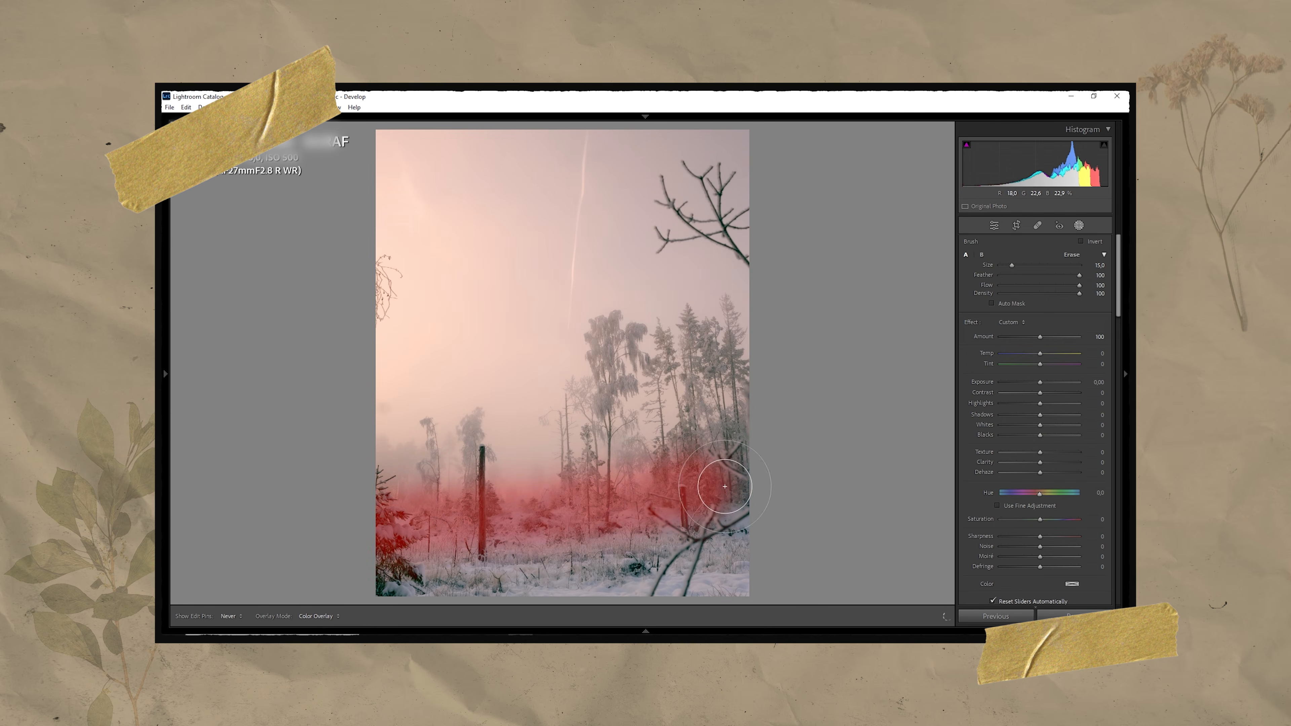
pyautogui.click(1099, 381)
pyautogui.press('Up')
pyautogui.press('Up')
pyautogui.press('Up')
pyautogui.press('Return')
# Brush a new mask with a smaller brush over the dark shrubs, post and branches in the foreground and lower its exposure.
pyautogui.click(888, 189)
pyautogui.click(905, 277)
pyautogui.scroll(-11, 605, 523)
pyautogui.moveTo(605, 519); pyautogui.dragTo(605, 534)
pyautogui.moveTo(384, 540)
pyautogui.mouseDown()
pyautogui.moveTo(382, 589)
pyautogui.moveTo(494, 586)
pyautogui.mouseUp()
pyautogui.moveTo(539, 522); pyautogui.dragTo(555, 540)
pyautogui.moveTo(474, 525); pyautogui.dragTo(489, 526)
pyautogui.moveTo(732, 488); pyautogui.dragTo(693, 536)
pyautogui.moveTo(630, 566); pyautogui.dragTo(642, 570)
pyautogui.click(1098, 380)
pyautogui.press('Down')
pyautogui.press('Down')
pyautogui.press('Down')
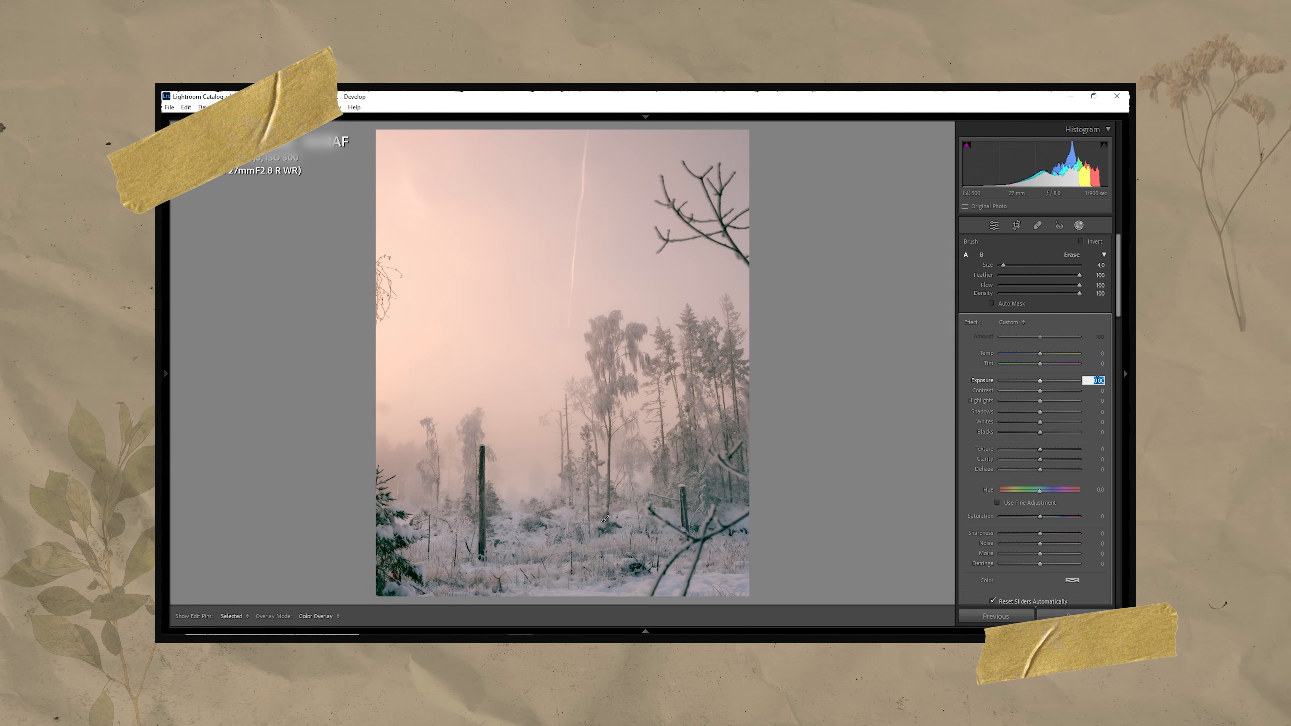
pyautogui.press('Return')
# Heal away the contrail in the sky and the stray twigs at the photo's left edge.
pyautogui.click(994, 225)
pyautogui.scroll(-15, 1019, 288)
pyautogui.press('q')
pyautogui.moveTo(568, 330); pyautogui.dragTo(588, 133)
pyautogui.moveTo(387, 268); pyautogui.dragTo(384, 313)
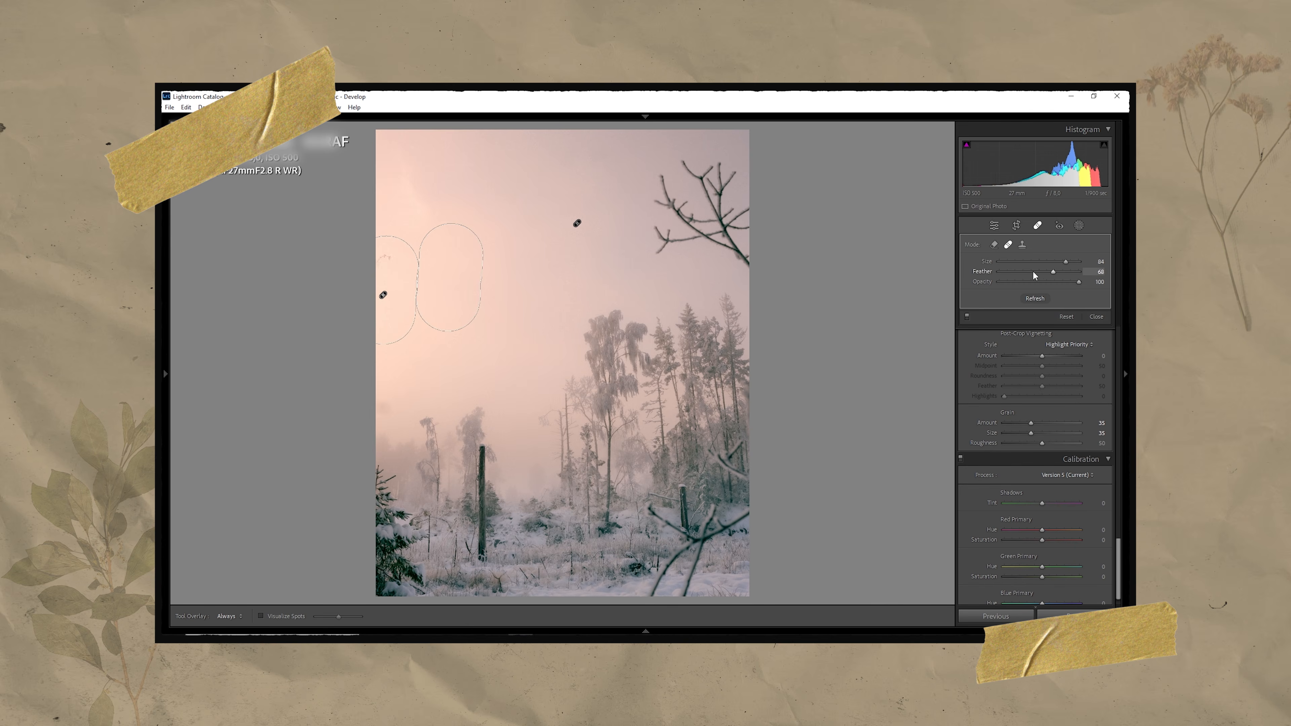
pyautogui.click(1078, 226)
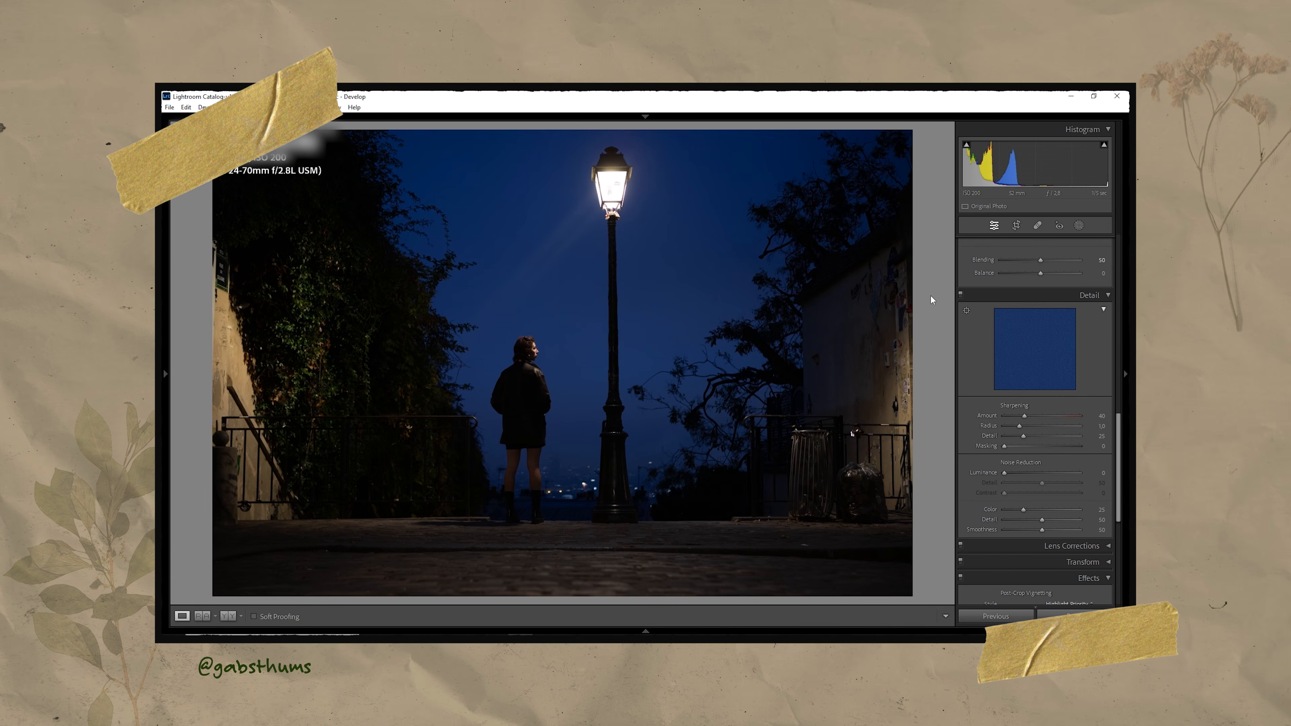
# Set the night lamppost photo's contrast to -50 and its highlights to -35.
pyautogui.scroll(10, 986, 369)
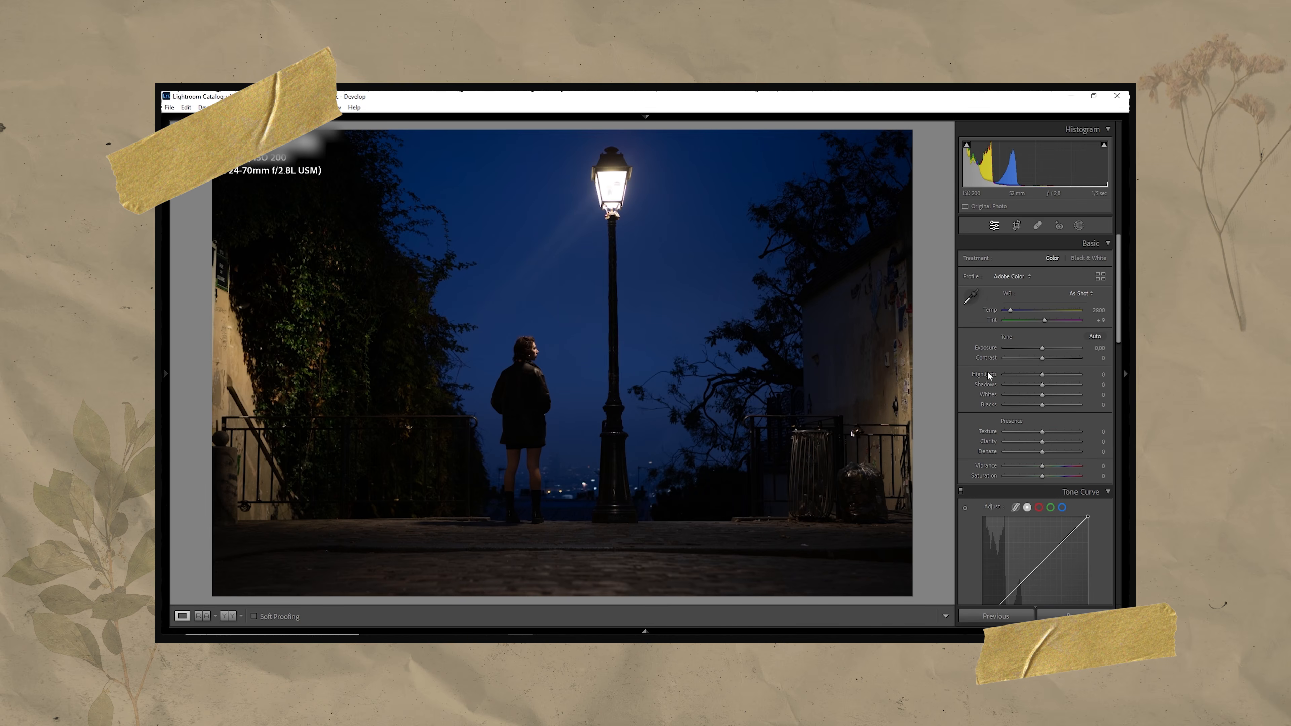
pyautogui.moveTo(1042, 358); pyautogui.dragTo(1024, 358)
pyautogui.press('Down')
pyautogui.press('Down')
pyautogui.press('Down')
pyautogui.press('Down')
pyautogui.press('Down')
pyautogui.press('Down')
pyautogui.press('Down')
pyautogui.press('Down')
# Lift the night lamppost photo's shadows to +50.
pyautogui.press('Up')
pyautogui.press('Up')
pyautogui.press('Up')
pyautogui.press('Up')
pyautogui.press('Up')
pyautogui.press('Up')
pyautogui.press('Up')
pyautogui.press('Up')
pyautogui.press('Up')
pyautogui.press('Up')
# Set the night lamppost photo's clarity to -15 and its texture to -10.
pyautogui.press('Down')
pyautogui.press('Down')
pyautogui.press('Down')
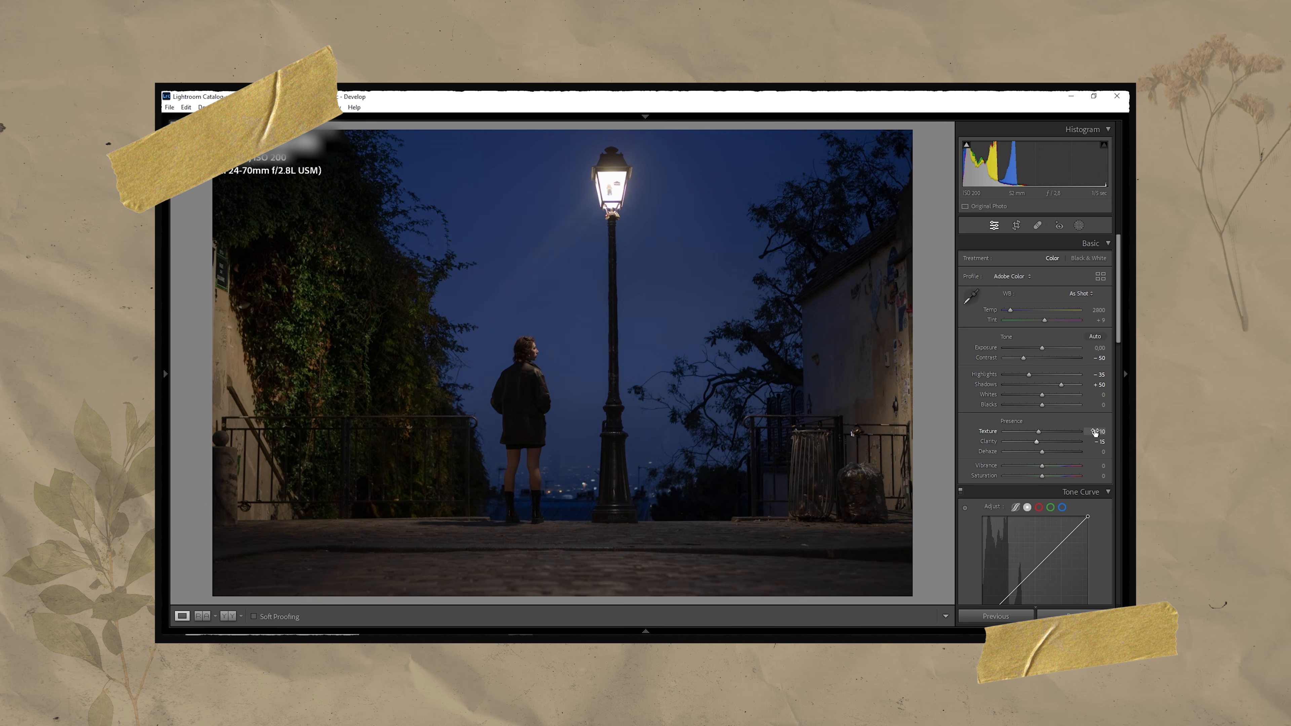
# Set the night lamppost photo's texture to -15, dehaze to -35, and both vibrance and saturation to +10.
pyautogui.press('Down')
pyautogui.press('Down')
pyautogui.press('Down')
pyautogui.press('Down')
pyautogui.press('Down')
pyautogui.press('Down')
pyautogui.press('Down')
pyautogui.press('Down')
pyautogui.press('Down')
pyautogui.press('Down')
pyautogui.press('Up')
pyautogui.press('Up')
pyautogui.press('Up')
pyautogui.press('Up')
# Pull the midtones and shadows down slightly on the night lamppost photo's RGB tone curve.
pyautogui.scroll(-3, 1041, 436)
pyautogui.moveTo(1035, 396); pyautogui.dragTo(1034, 401)
pyautogui.moveTo(1006, 428); pyautogui.dragTo(986, 448)
pyautogui.click(1069, 457)
pyautogui.click(1035, 401)
pyautogui.click(1022, 456)
pyautogui.click(1069, 456)
# Move the red curve's black point slightly inward and set the blue curve's midpoint output to 132.
pyautogui.click(1039, 334)
pyautogui.click(1023, 456)
pyautogui.click(1062, 334)
pyautogui.click(1035, 395)
pyautogui.click(1023, 457)
pyautogui.click(1070, 457)
pyautogui.write('132')
pyautogui.press('Return')
pyautogui.click(1039, 334)
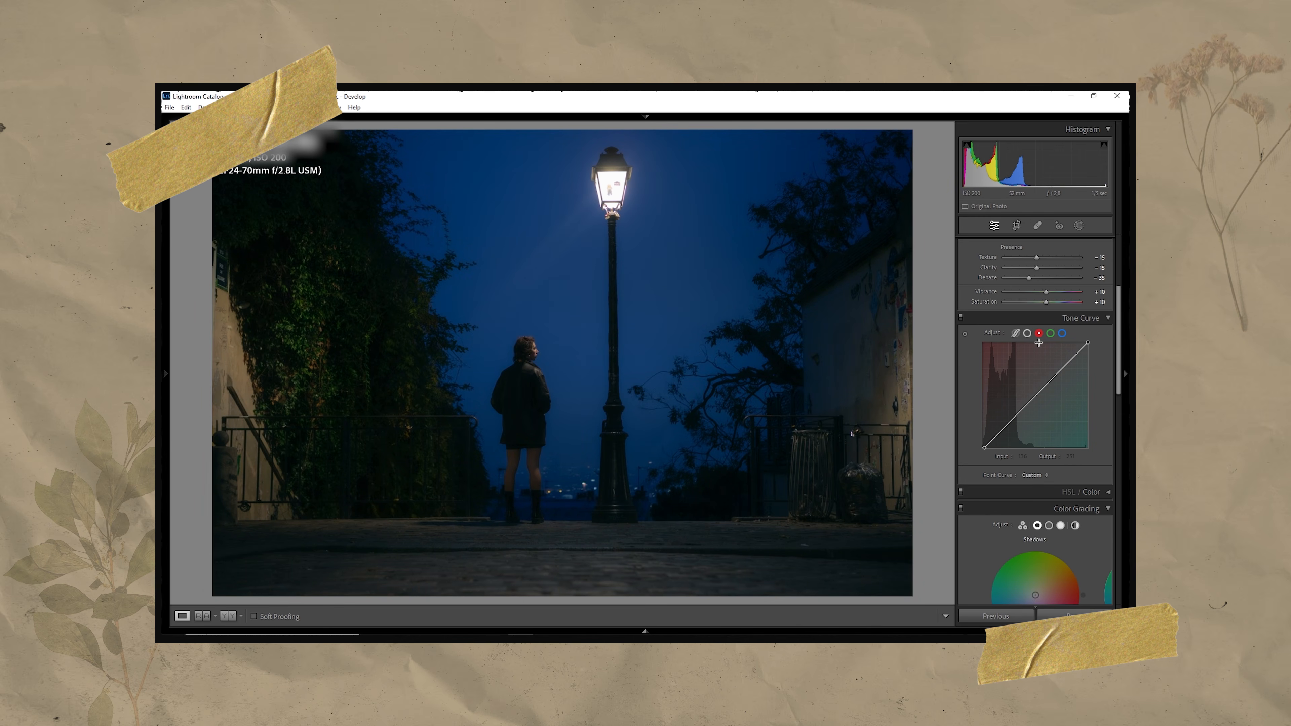
# Set the calibration's blue primary hue to +10 and select the shadows wheel for color grading.
pyautogui.scroll(-10, 1065, 363)
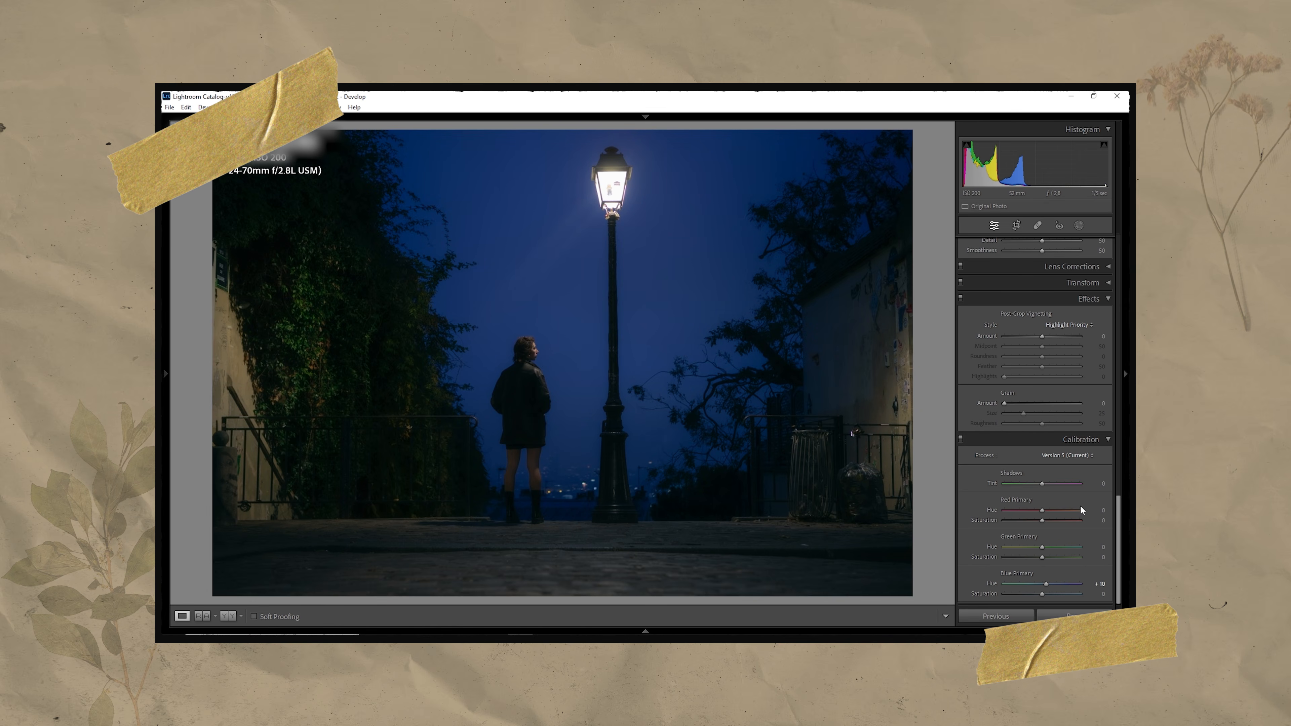
pyautogui.scroll(8, 1080, 508)
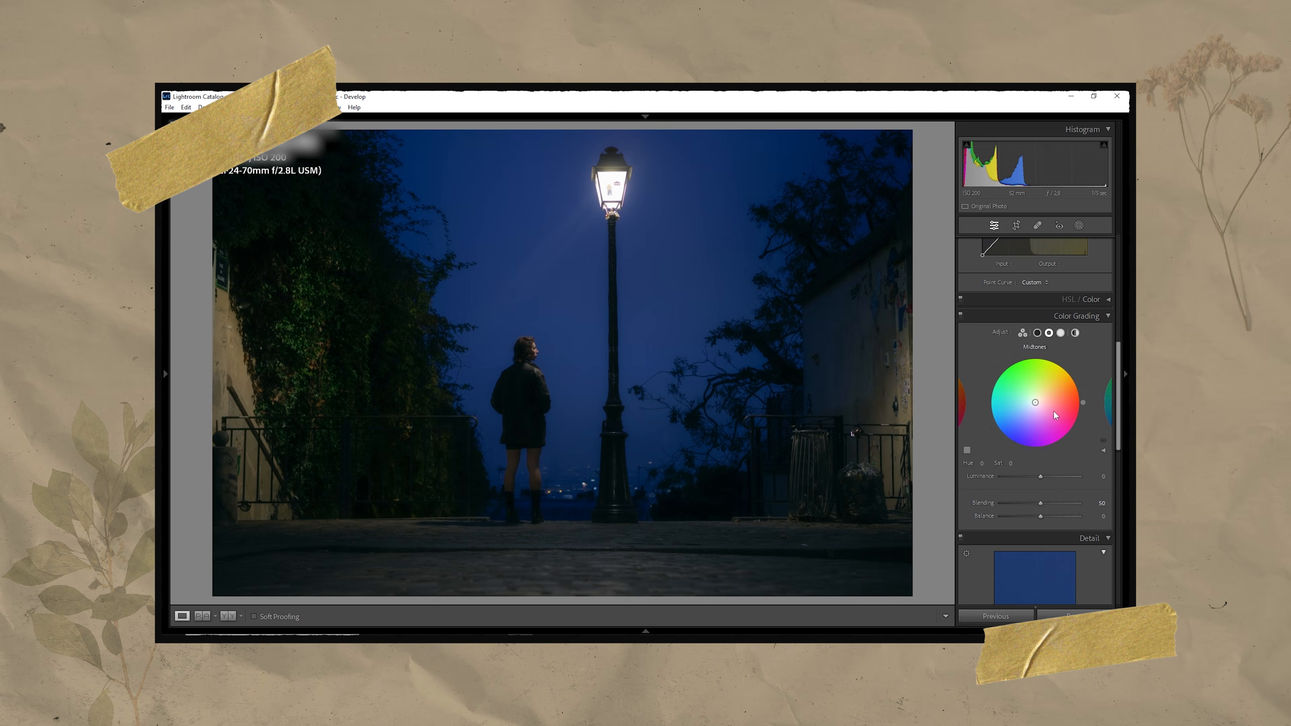
pyautogui.click(1037, 334)
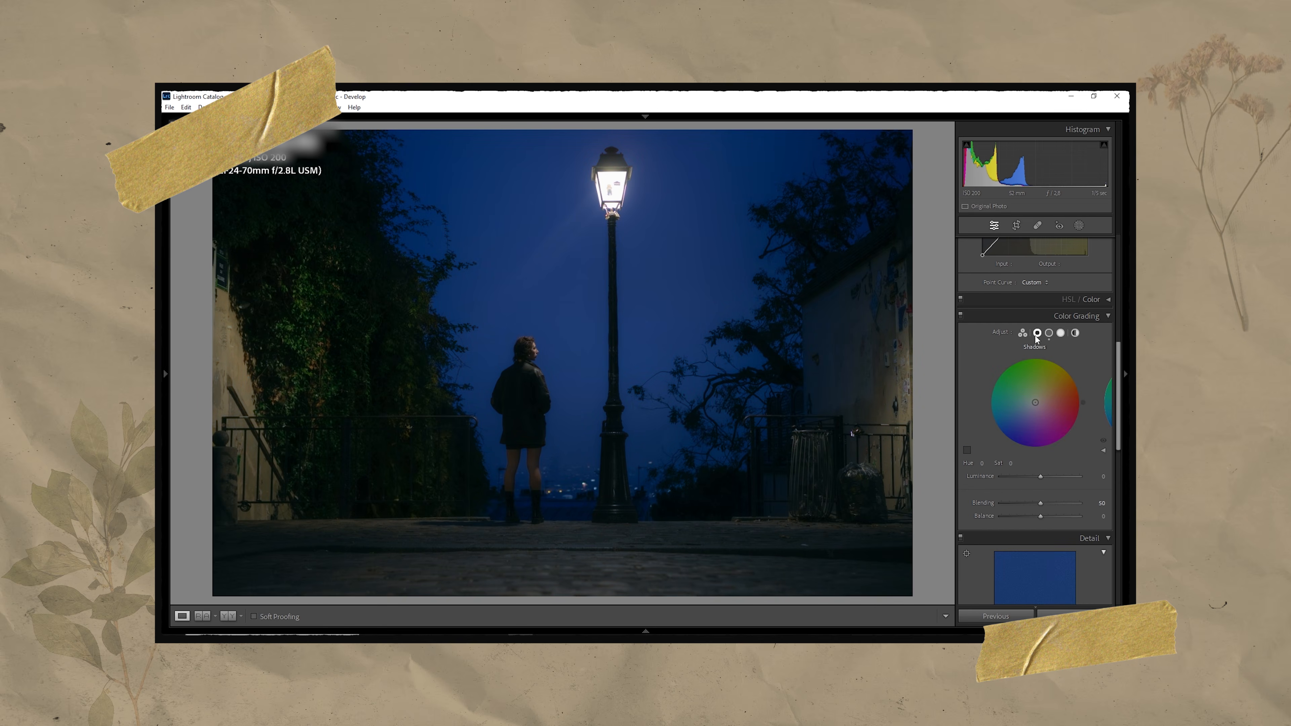
# Draw three linear gradient masks running inward from the photo's bottom, right and left edges.
pyautogui.press('m')
pyautogui.moveTo(550, 599); pyautogui.dragTo(549, 375)
pyautogui.moveTo(906, 357); pyautogui.dragTo(543, 357)
pyautogui.moveTo(213, 358); pyautogui.dragTo(526, 358)
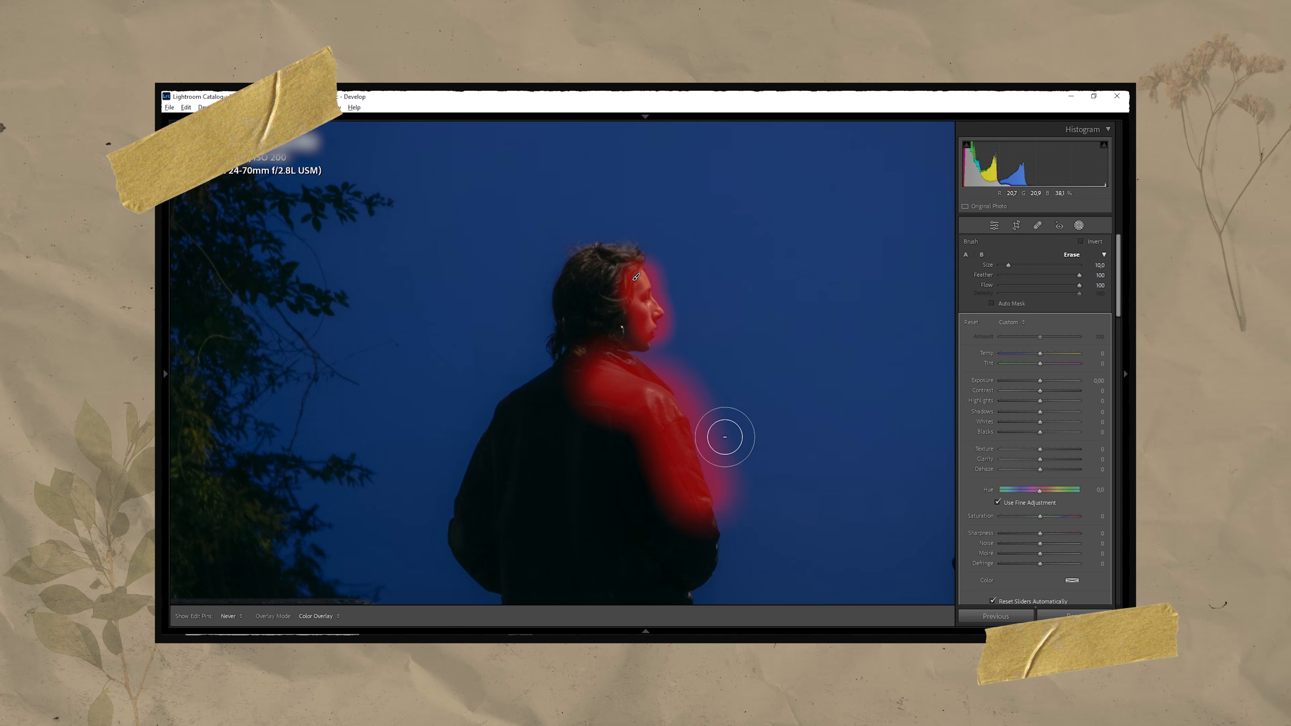
# Refine the brush mask on the woman's lit face and jacket edge with the eraser and brighten that area.
pyautogui.moveTo(723, 435)
pyautogui.mouseDown()
pyautogui.moveTo(686, 519)
pyautogui.moveTo(625, 387)
pyautogui.moveTo(648, 247)
pyautogui.moveTo(612, 328)
pyautogui.mouseUp()
pyautogui.moveTo(1040, 353); pyautogui.dragTo(1042, 353)
pyautogui.moveTo(1040, 364); pyautogui.dragTo(1041, 381)
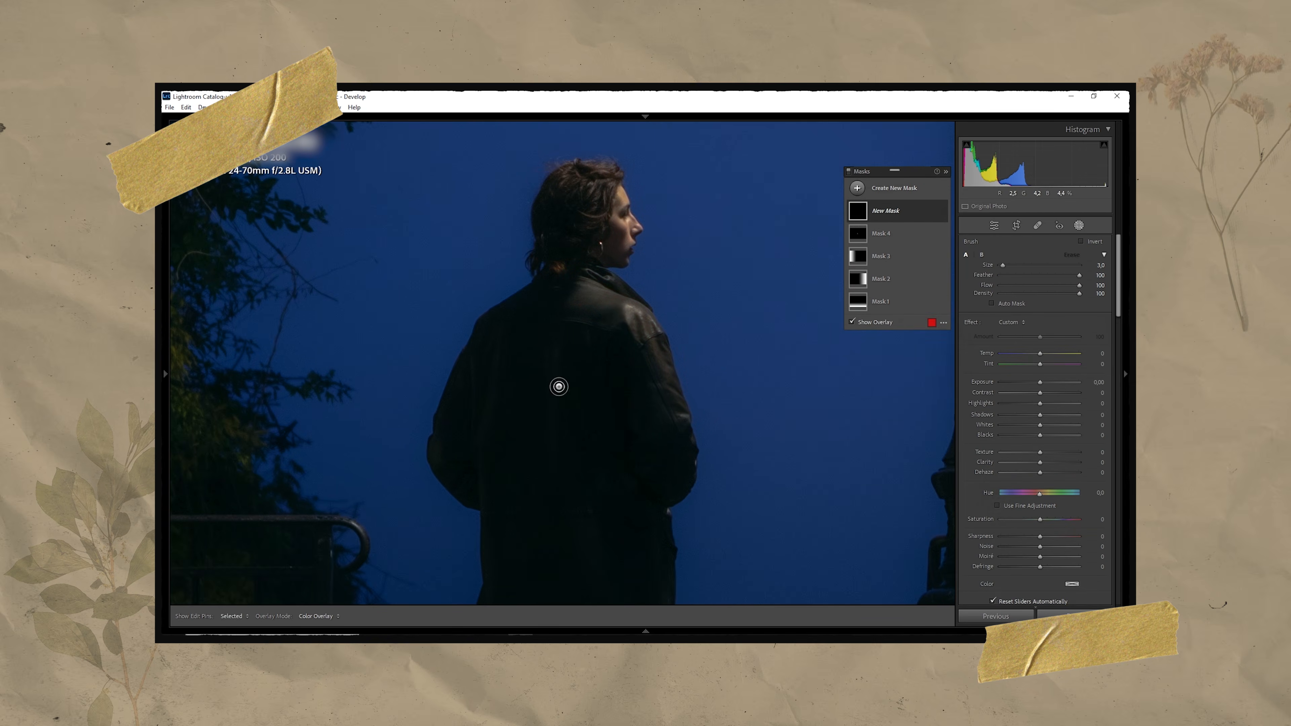
# Brush a new mask over the woman's hair, back and coat.
pyautogui.moveTo(556, 383)
pyautogui.mouseDown()
pyautogui.moveTo(557, 559)
pyautogui.moveTo(614, 432)
pyautogui.mouseUp()
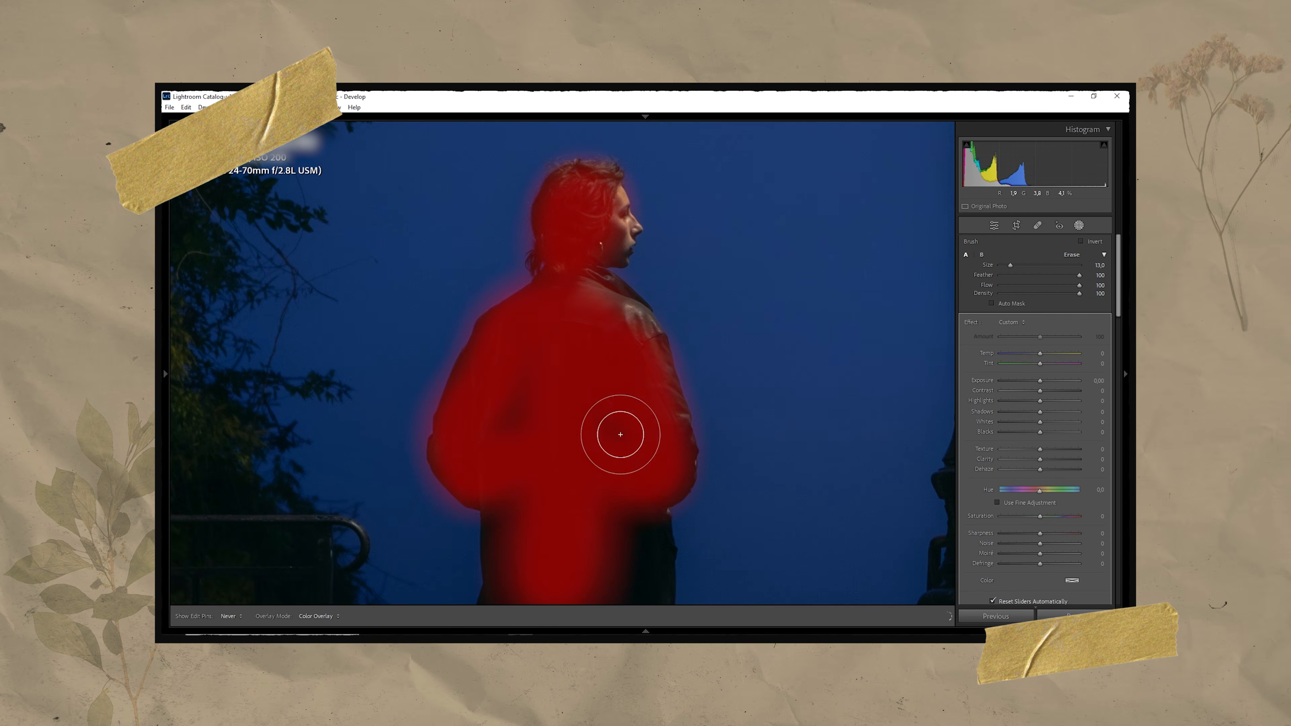
pyautogui.moveTo(479, 309); pyautogui.dragTo(475, 313)
pyautogui.press('z')
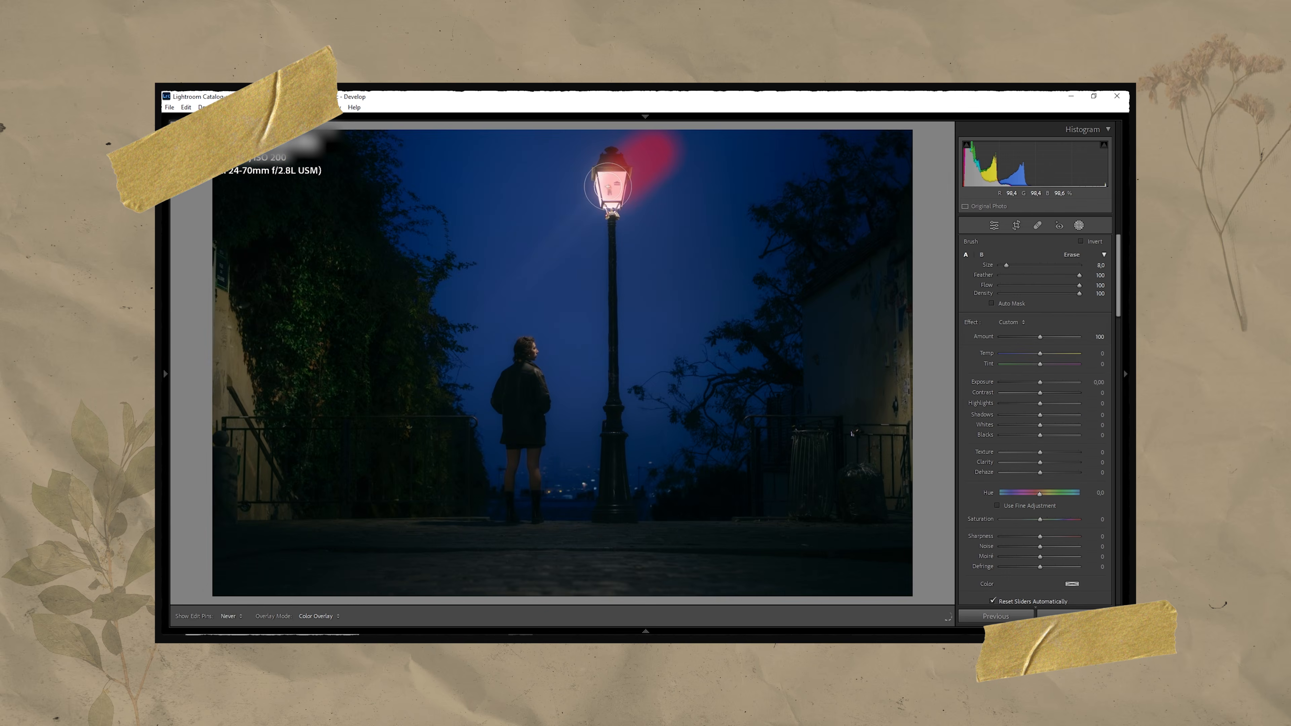
# Brush a diagonal light-beam mask across the lamp and place a tilted radial gradient mask around the same beam.
pyautogui.moveTo(608, 186); pyautogui.dragTo(524, 275)
pyautogui.moveTo(585, 165)
pyautogui.mouseDown()
pyautogui.moveTo(634, 192)
pyautogui.moveTo(735, 210)
pyautogui.mouseUp()
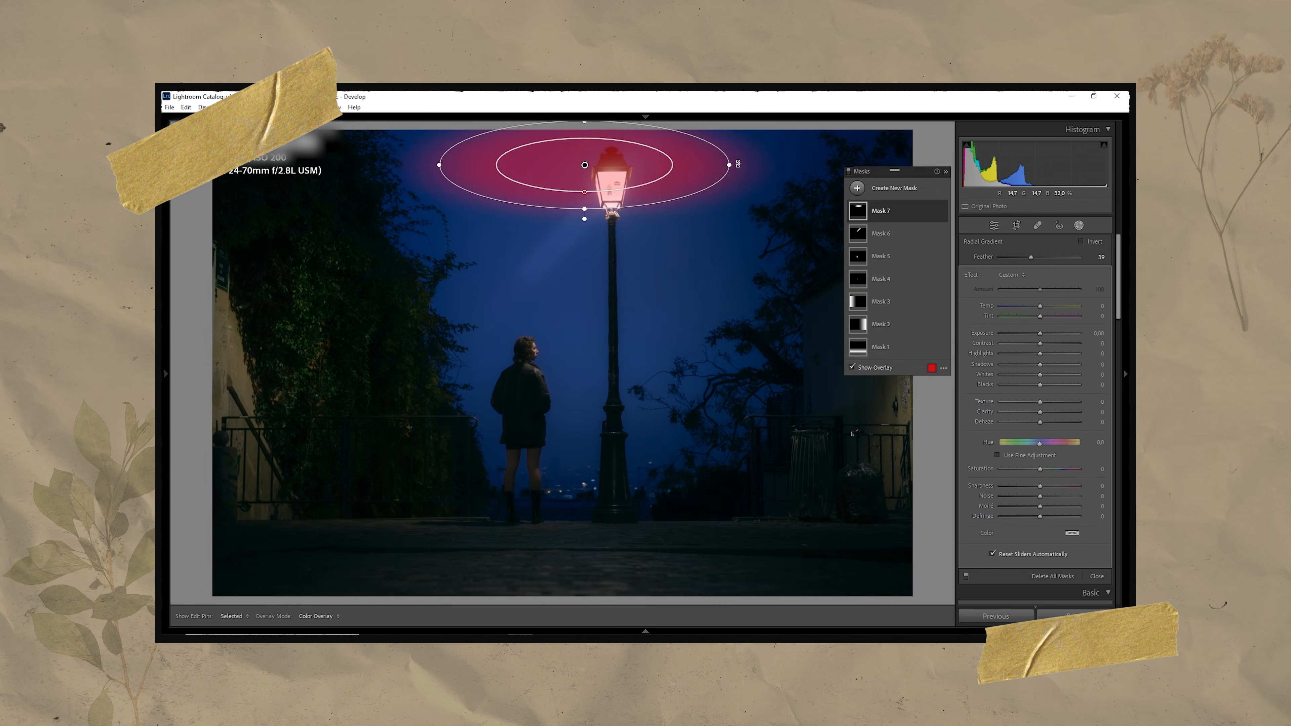
pyautogui.moveTo(586, 220); pyautogui.dragTo(625, 203)
pyautogui.moveTo(586, 165); pyautogui.dragTo(609, 186)
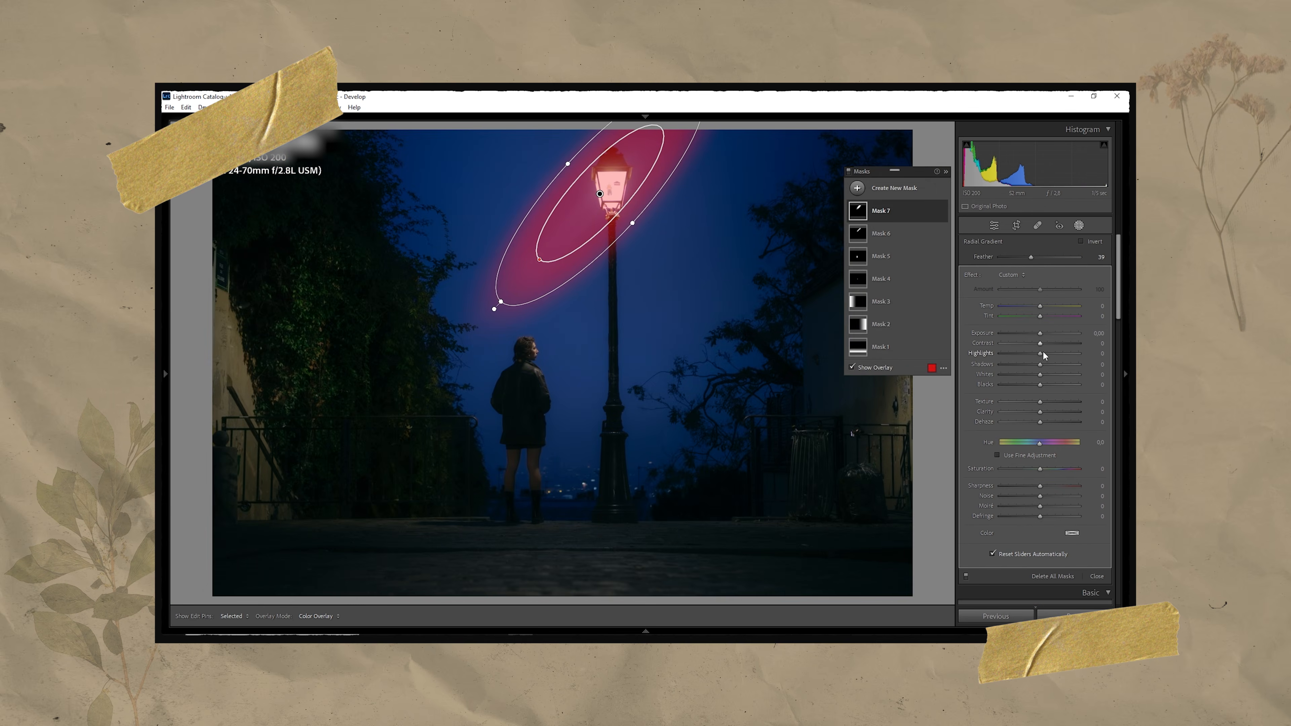
pyautogui.press('o')
# Sharpen the night lamppost photo by 60 with masking at 25, and add film grain.
pyautogui.click(1039, 225)
pyautogui.scroll(-10, 1033, 401)
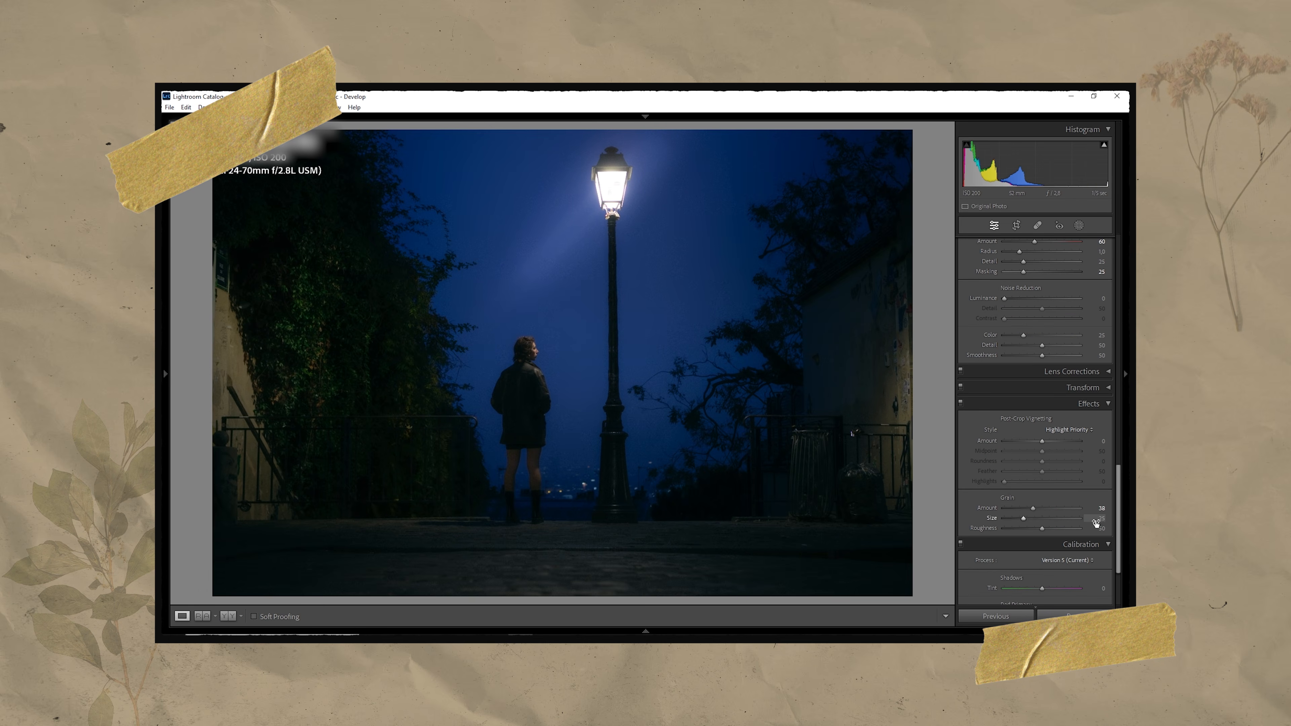
pyautogui.click(1093, 509)
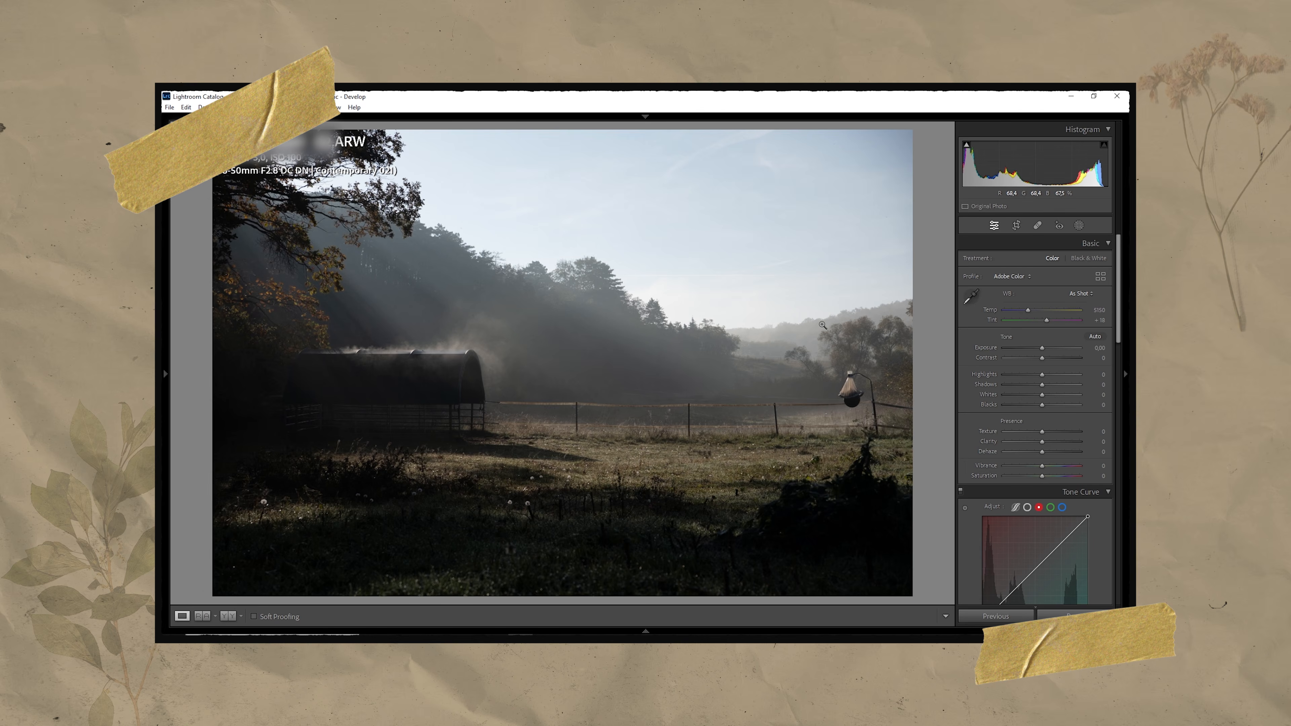
# Straighten the misty barn photo with a small negative crop angle.
pyautogui.click(1016, 226)
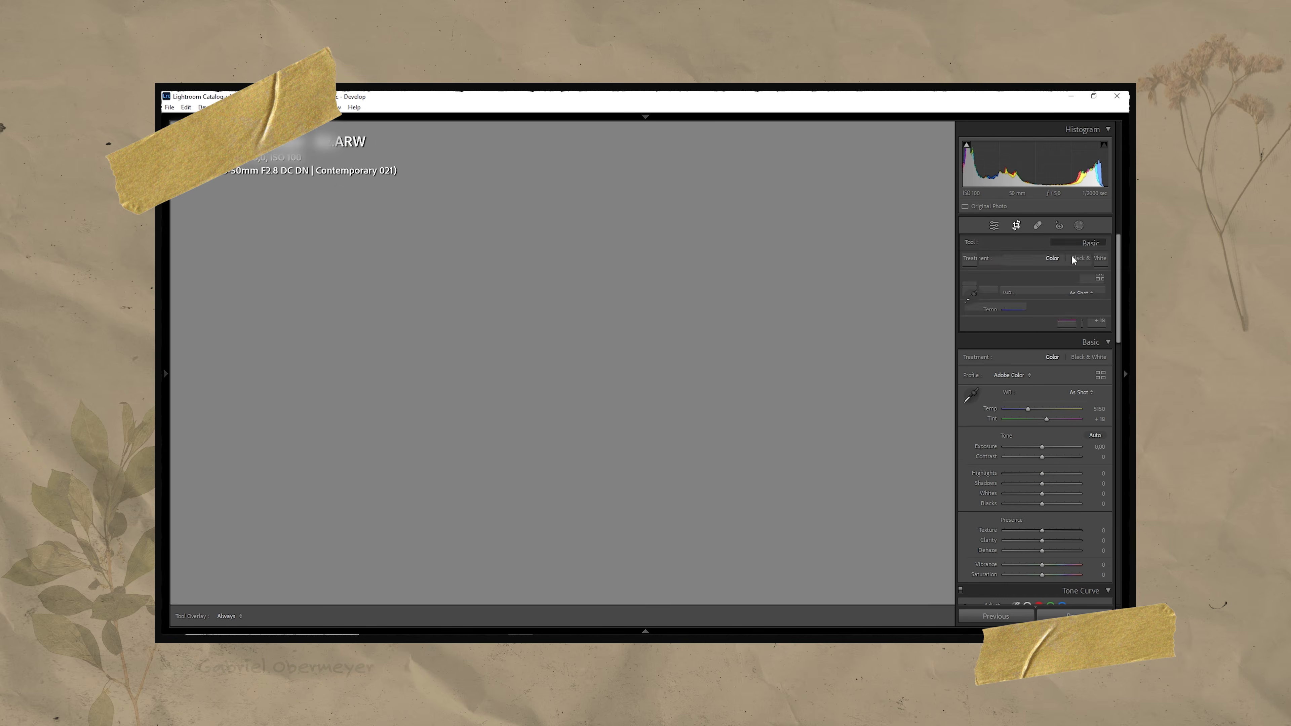
pyautogui.click(1099, 292)
pyautogui.press('Down')
pyautogui.press('Down')
pyautogui.press('Down')
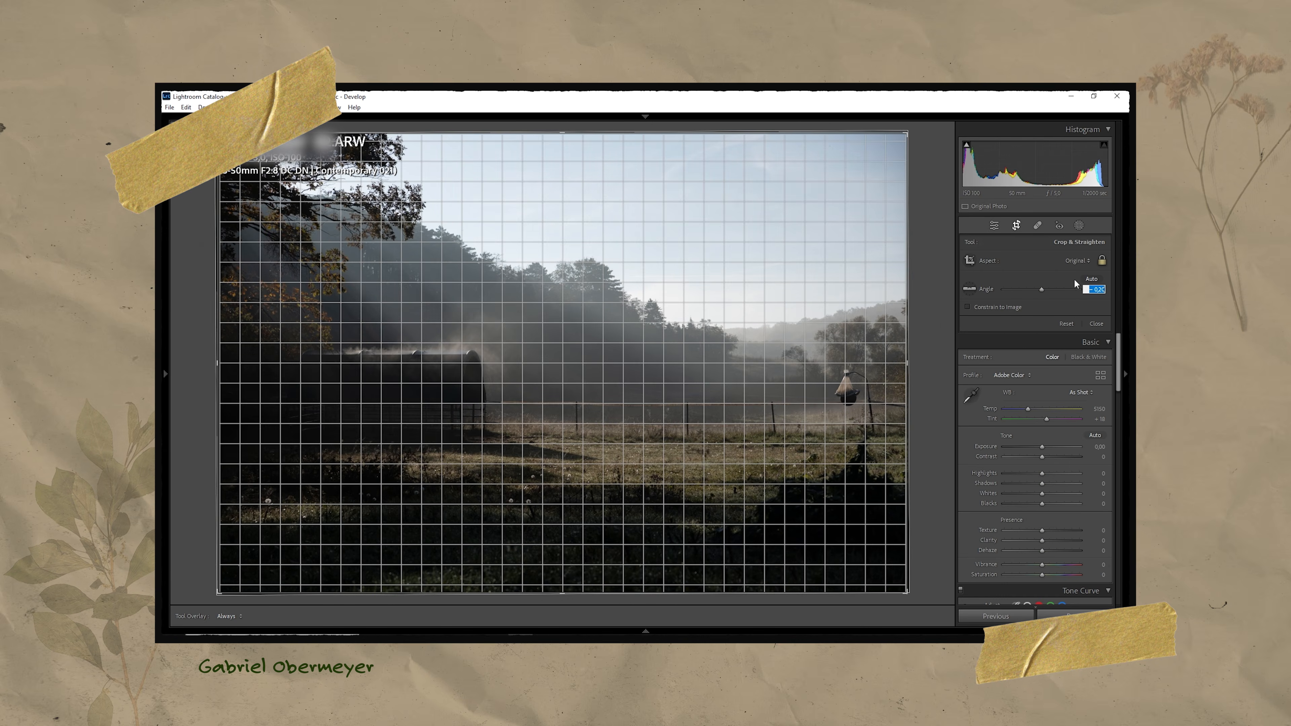
pyautogui.click(996, 226)
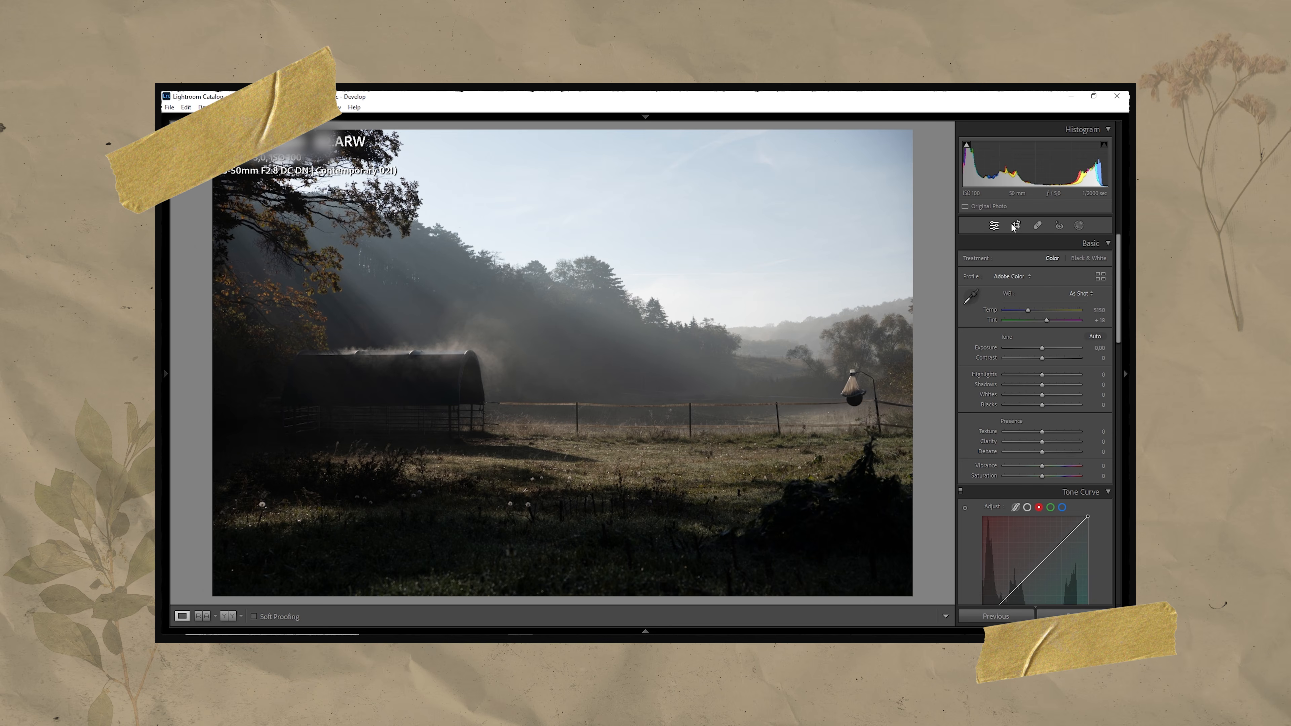
# Set the misty barn photo's contrast to -50, color temperature to 6200 and tint to +15.
pyautogui.click(1025, 359)
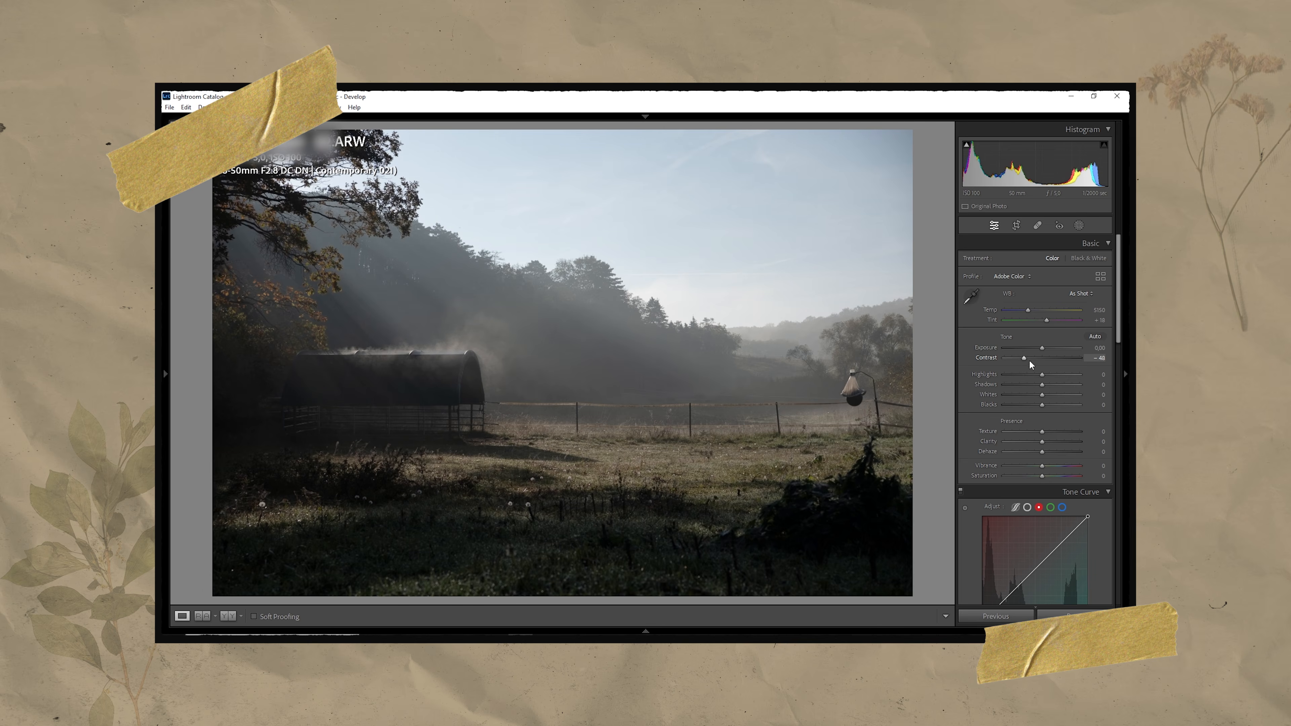
pyautogui.click(1095, 312)
pyautogui.press('Tab')
pyautogui.write('6200')
pyautogui.press('Return')
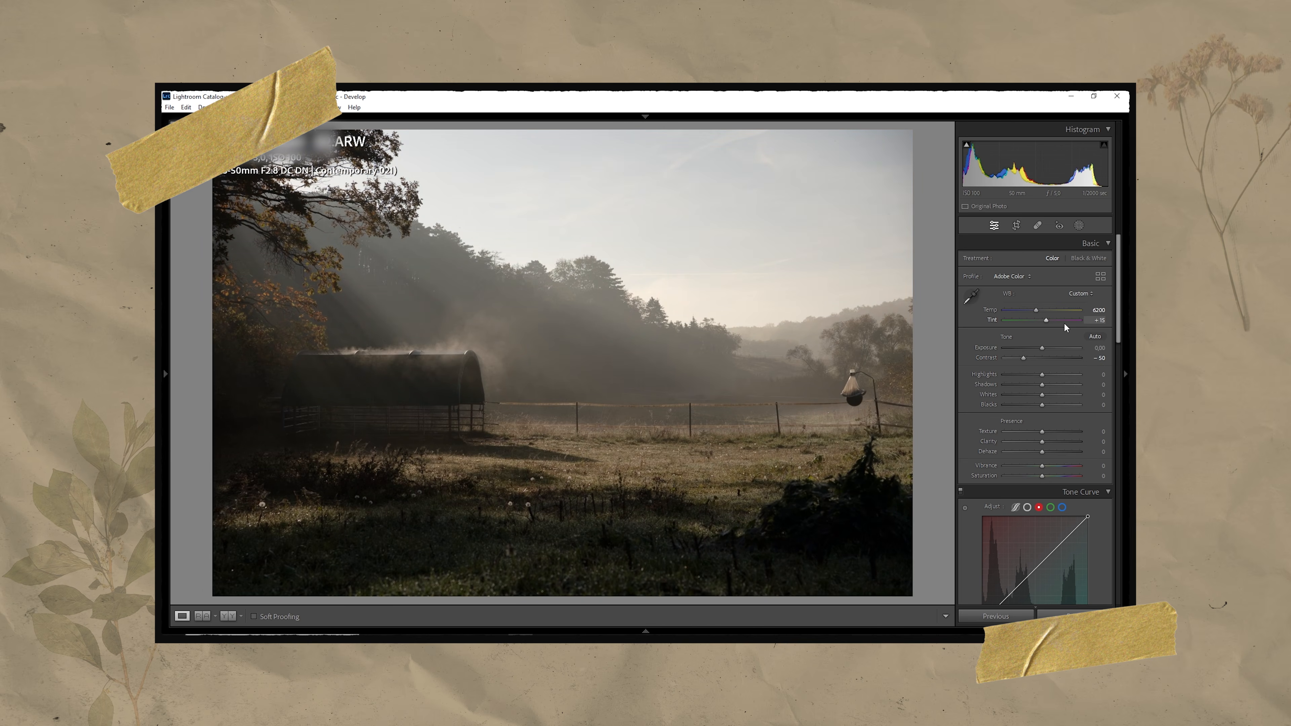
# Set the misty barn photo's highlights to -40 and its shadows to +50.
pyautogui.click(1025, 375)
pyautogui.click(1094, 376)
pyautogui.write('-40')
pyautogui.press('Return')
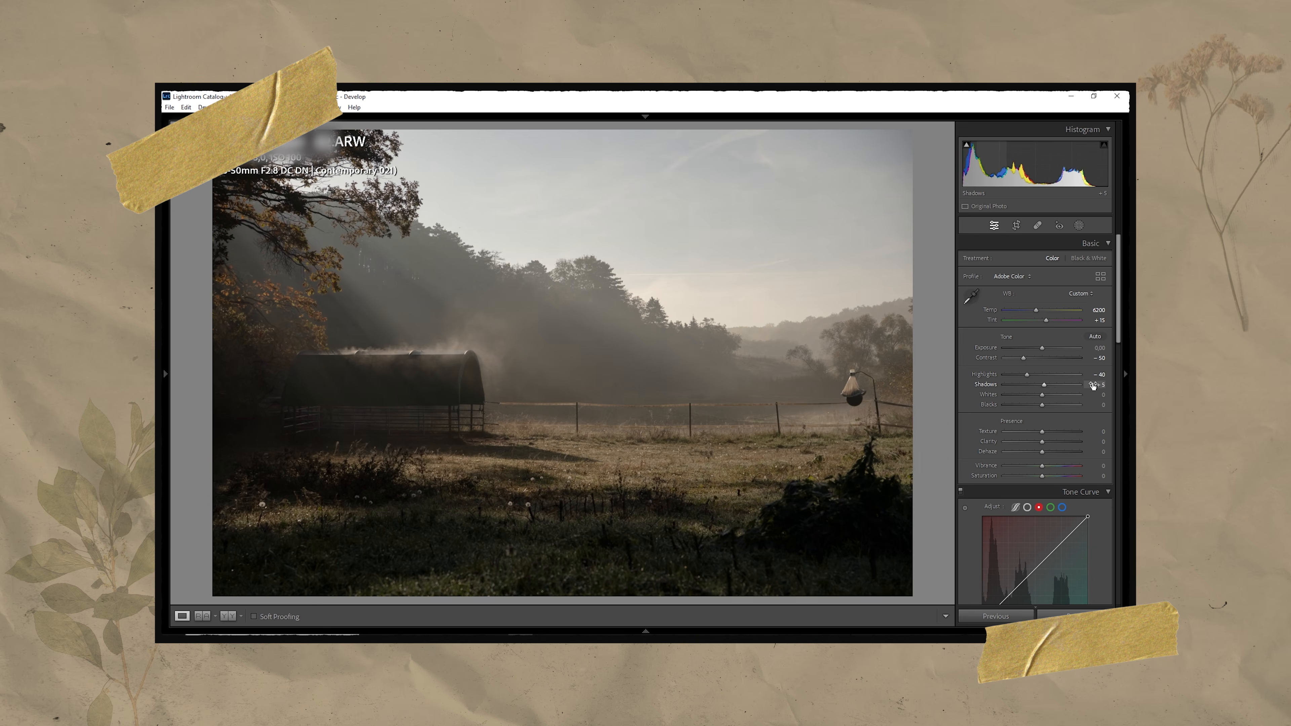
pyautogui.click(1094, 385)
pyautogui.write('50')
pyautogui.press('Return')
# Set the misty barn photo's texture and clarity to -20 and its dehaze to -25.
pyautogui.click(1093, 432)
pyautogui.write('-20')
pyautogui.press('Tab')
pyautogui.write('-20')
pyautogui.press('Return')
pyautogui.click(1093, 452)
pyautogui.write('-25')
# Raise the misty barn photo's vibrance and saturation to +15 each.
pyautogui.click(1093, 466)
pyautogui.write('15')
pyautogui.press('Tab')
pyautogui.write('15')
pyautogui.press('Return')
# Shape the RGB tone curve with a highlight point and a shadow point at input 65, output 45.
pyautogui.scroll(-2, 1054, 431)
pyautogui.scroll(-2, 1052, 430)
pyautogui.click(1028, 333)
pyautogui.click(1054, 375)
pyautogui.moveTo(1009, 422); pyautogui.dragTo(1008, 430)
pyautogui.click(1069, 456)
pyautogui.write('45')
pyautogui.press('Return')
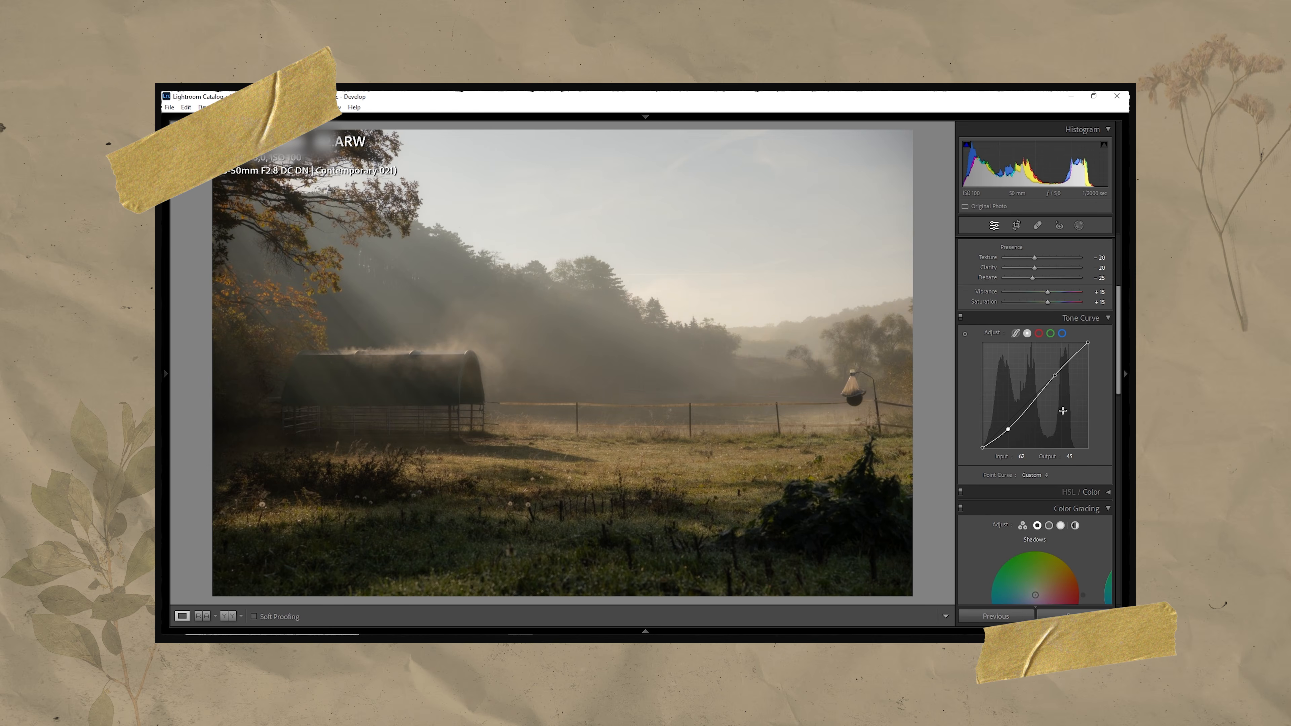
pyautogui.click(1020, 458)
pyautogui.write('65')
pyautogui.press('Return')
# Set the red curve's black point input to 5 and pull its white point slightly inward.
pyautogui.moveTo(983, 448); pyautogui.dragTo(985, 448)
pyautogui.click(1040, 334)
pyautogui.click(1023, 457)
pyautogui.write('5')
pyautogui.press('Return')
pyautogui.moveTo(1088, 343); pyautogui.dragTo(1086, 343)
# Lower the blue curve's midpoint to input 129, output 118.
pyautogui.click(1062, 334)
pyautogui.moveTo(1036, 396); pyautogui.dragTo(1036, 398)
pyautogui.click(1071, 457)
pyautogui.press('Down')
pyautogui.press('Down')
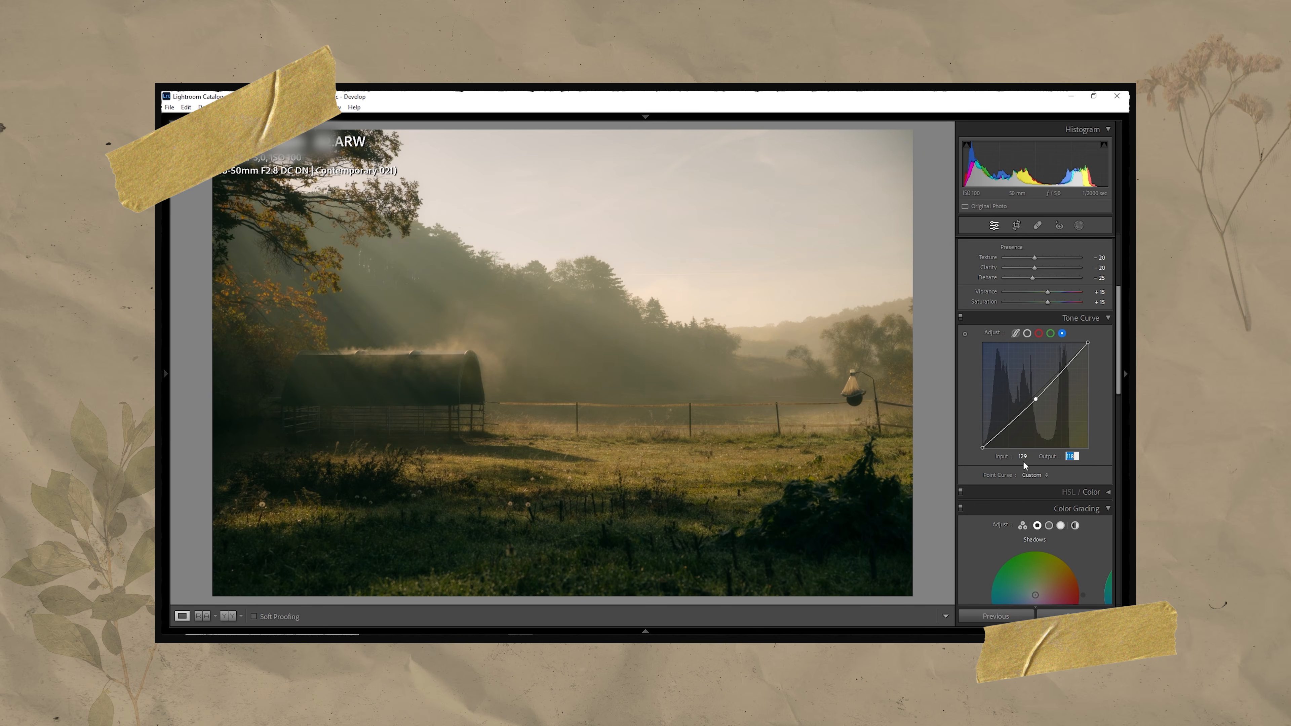
# Set the misty barn photo's blue primary hue to +5 in the calibration.
pyautogui.scroll(-5, 1082, 391)
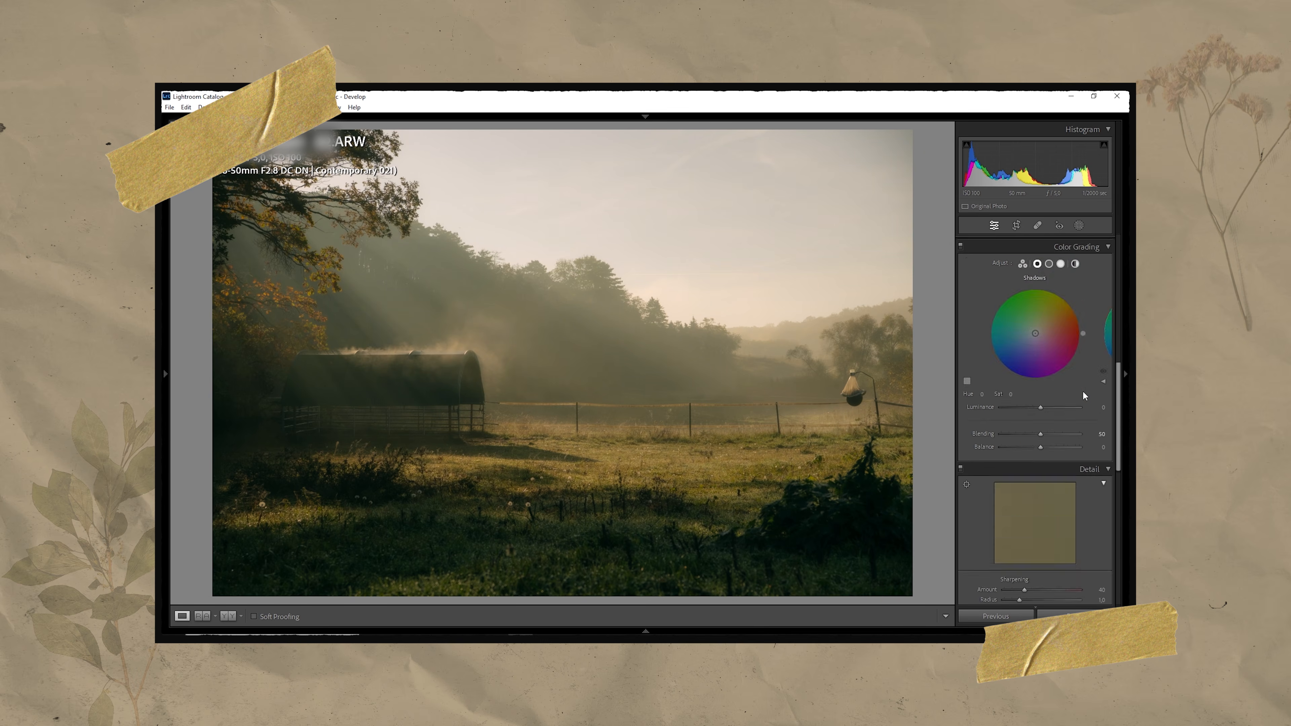
pyautogui.scroll(-10, 1083, 396)
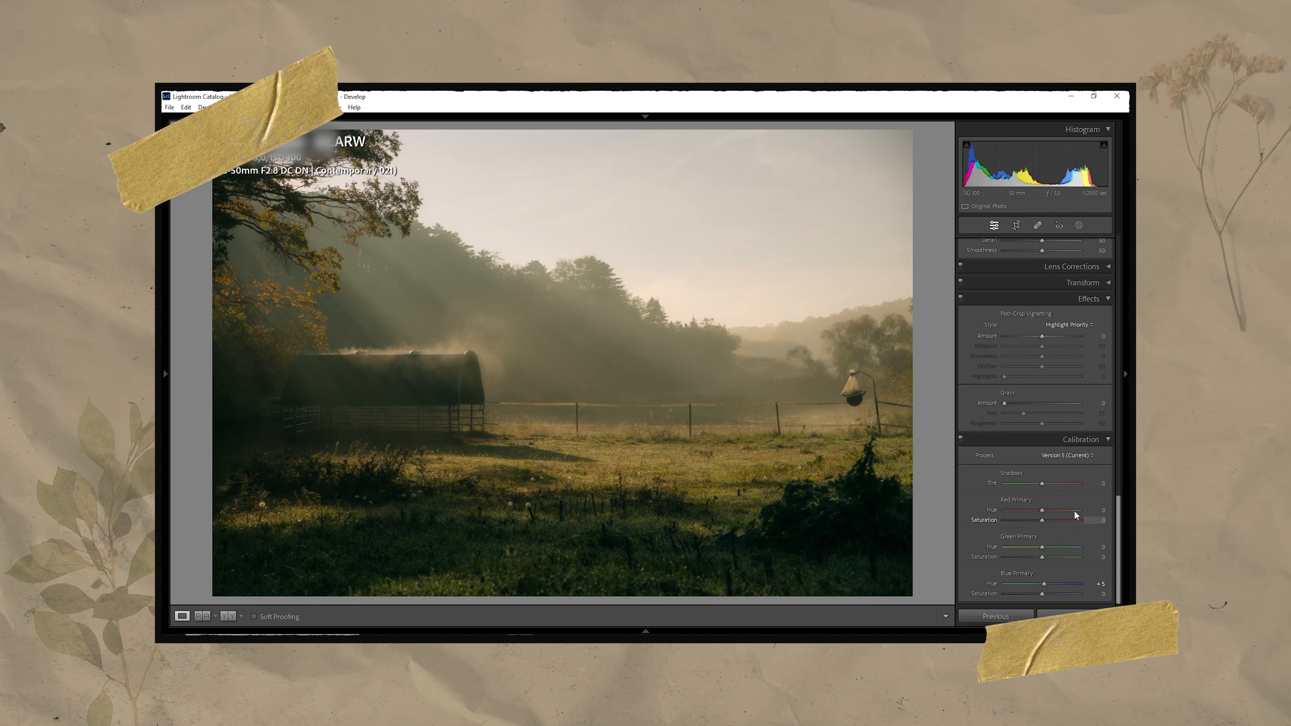
pyautogui.scroll(3, 1076, 509)
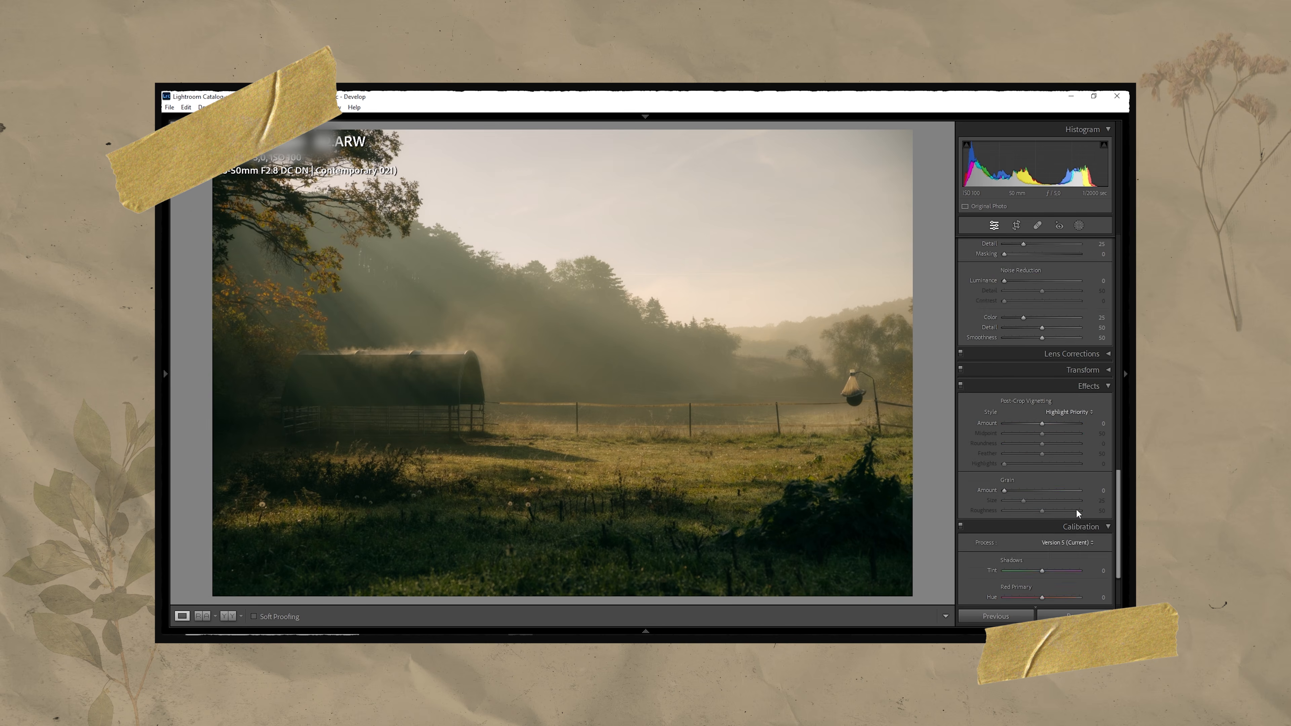
# Tint the misty barn photo's midtones yellow-orange with a saturation of 15.
pyautogui.scroll(6, 1076, 508)
pyautogui.scroll(-2, 1049, 407)
pyautogui.click(1049, 333)
pyautogui.moveTo(1036, 402); pyautogui.dragTo(1059, 376)
pyautogui.press('Tab')
pyautogui.write('15')
pyautogui.press('Return')
# Tint the highlights with hue 47 at reduced saturation and the shadows with hue 150 at saturation 10.
pyautogui.click(1062, 334)
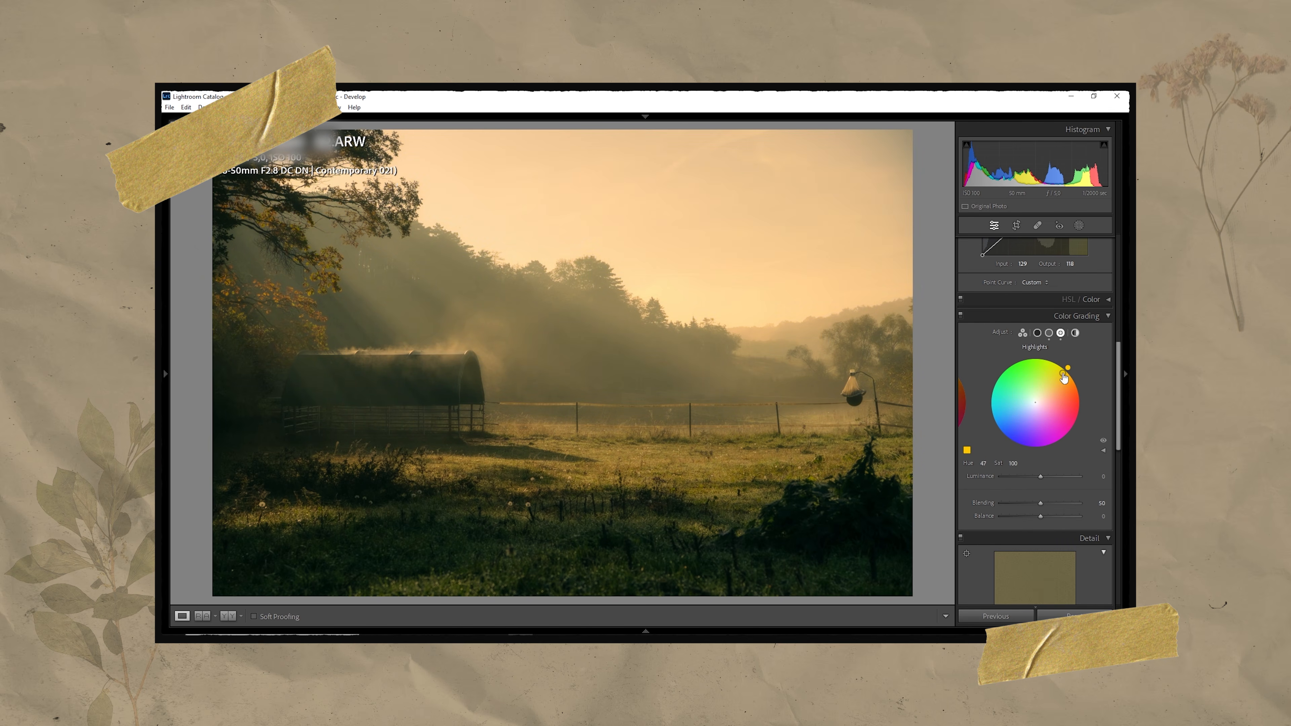
pyautogui.moveTo(1013, 463); pyautogui.dragTo(991, 463)
pyautogui.click(1038, 333)
pyautogui.moveTo(1036, 402); pyautogui.dragTo(1000, 382)
pyautogui.moveTo(1014, 464); pyautogui.dragTo(976, 463)
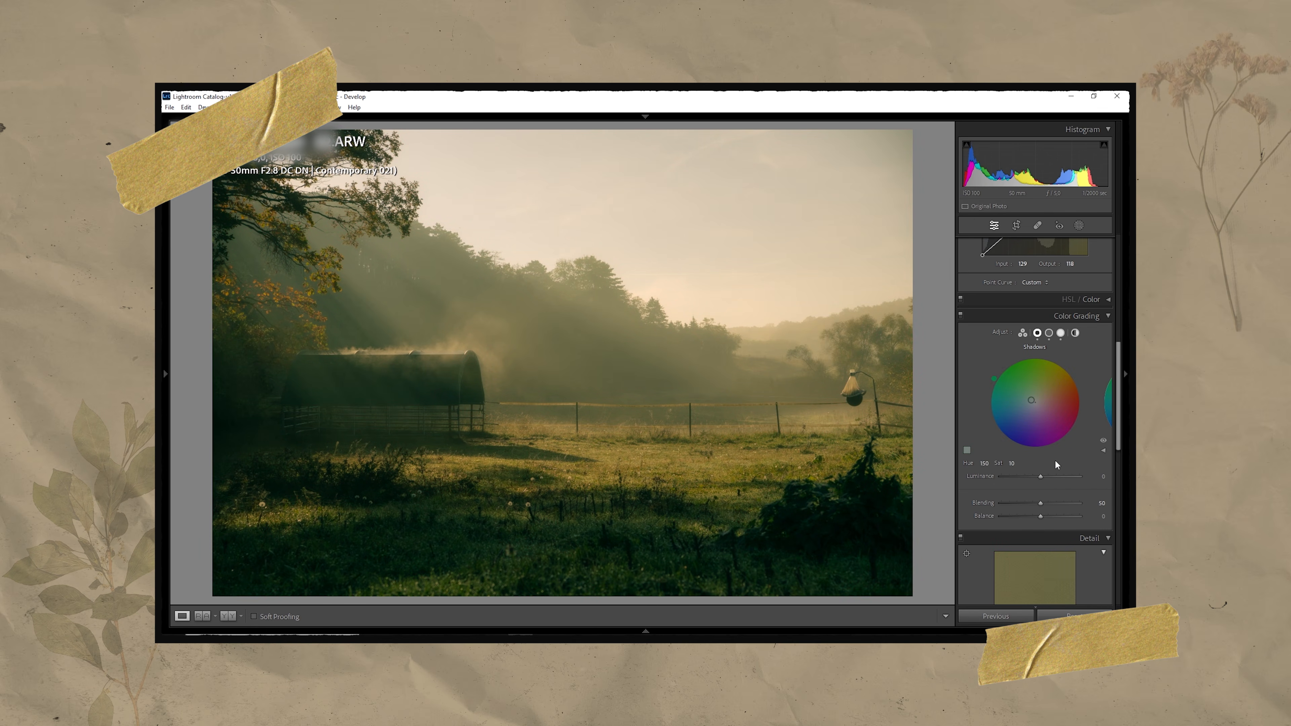
pyautogui.scroll(-10, 1055, 459)
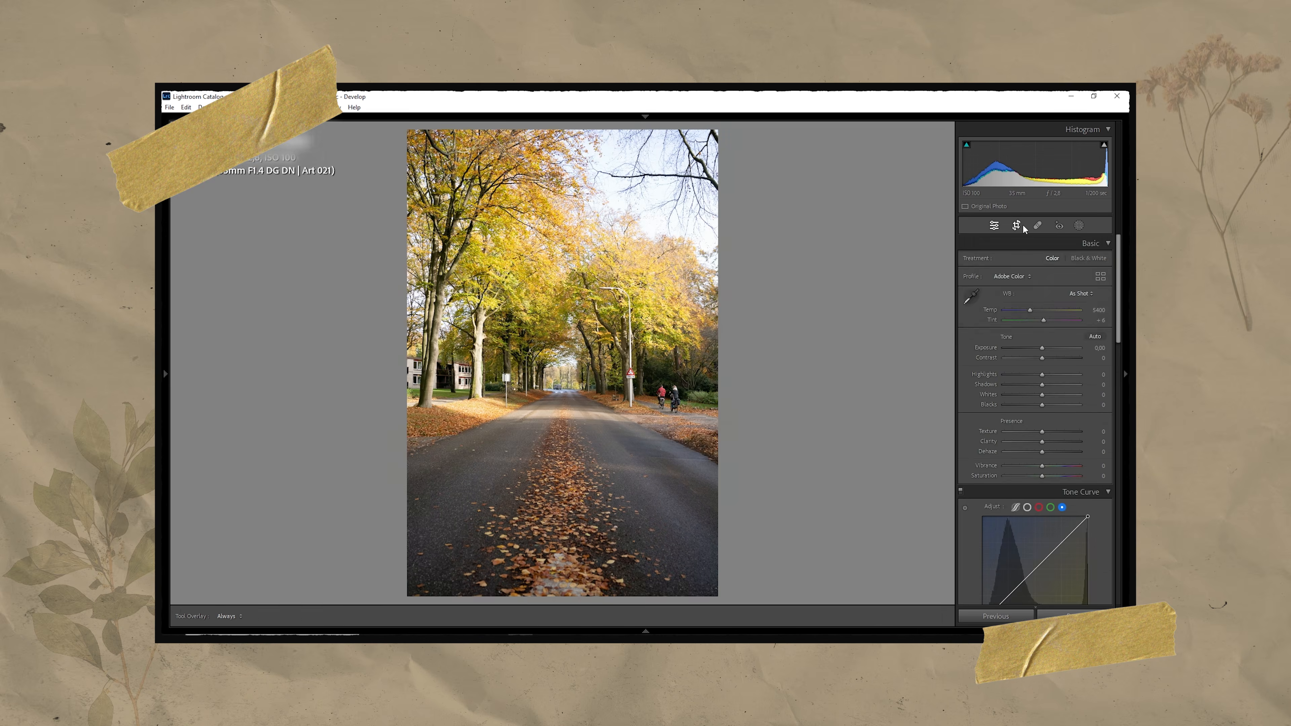
# Crop the autumn road photo to a 4 x 5 ratio, keeping more of the treetops than of the foreground.
pyautogui.press('r')
pyautogui.click(1070, 260)
pyautogui.click(1017, 321)
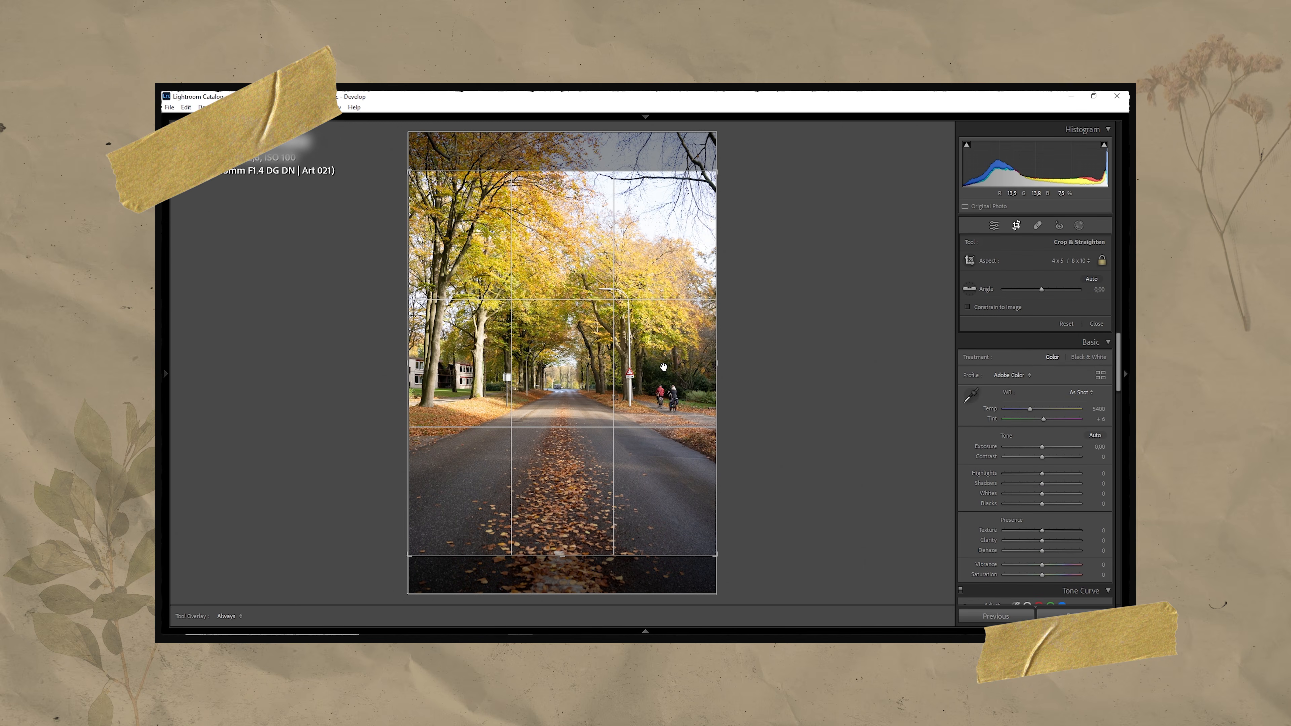
pyautogui.moveTo(664, 366); pyautogui.dragTo(667, 375)
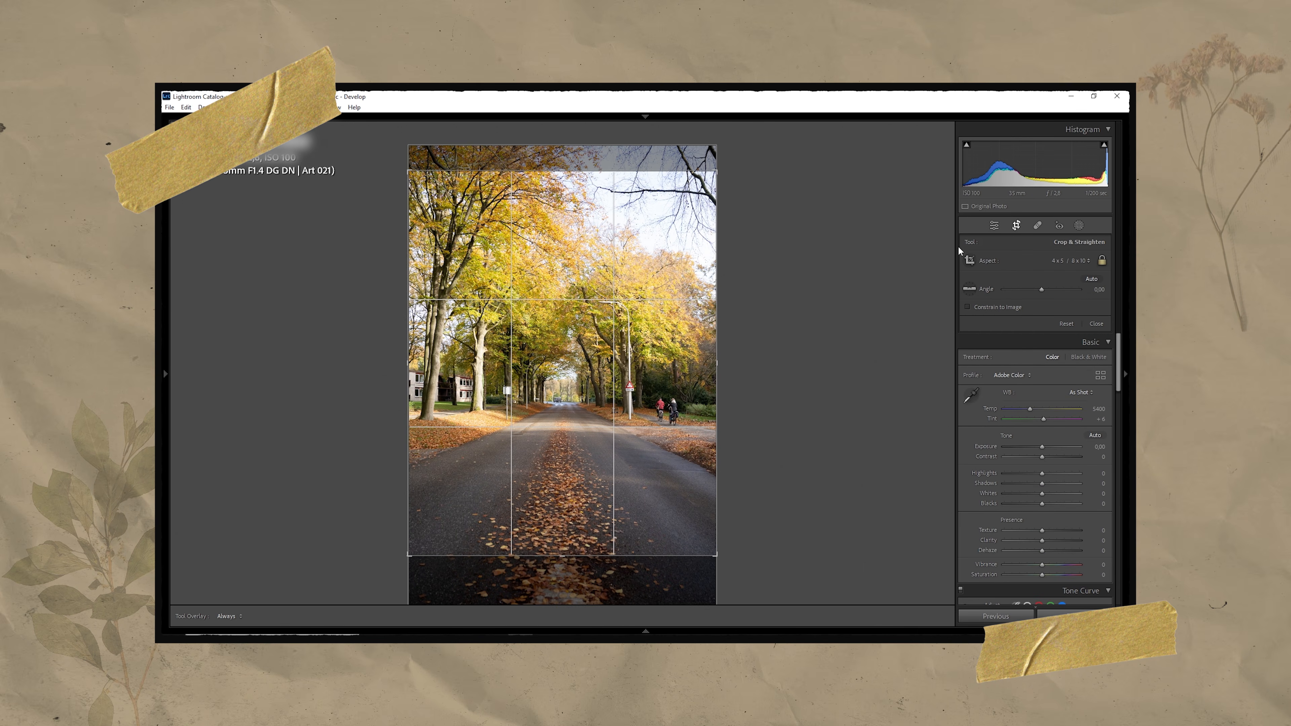
pyautogui.click(1016, 225)
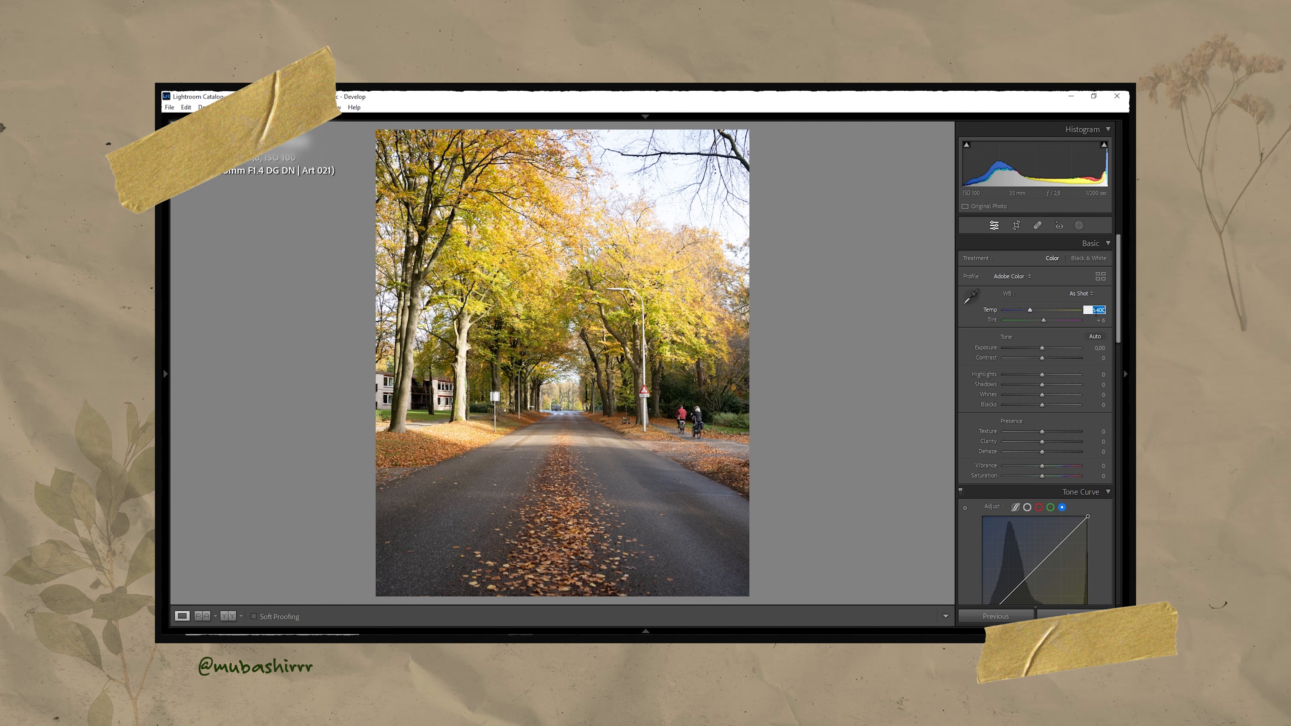
# Set the autumn road photo's color temperature to 5900 and its exposure to +0.30.
pyautogui.write('5900')
pyautogui.press('Return')
pyautogui.click(1099, 348)
pyautogui.write('0,30')
pyautogui.press('Return')
# Lower the autumn road photo's contrast to -40.
pyautogui.moveTo(1043, 358); pyautogui.dragTo(1027, 359)
pyautogui.click(1098, 358)
pyautogui.write('-40')
pyautogui.press('Return')
# Set the autumn road photo's highlights to -35 and its shadows to +15.
pyautogui.click(1094, 375)
pyautogui.write('-35')
pyautogui.press('Return')
pyautogui.click(1093, 386)
pyautogui.write('15')
pyautogui.press('Return')
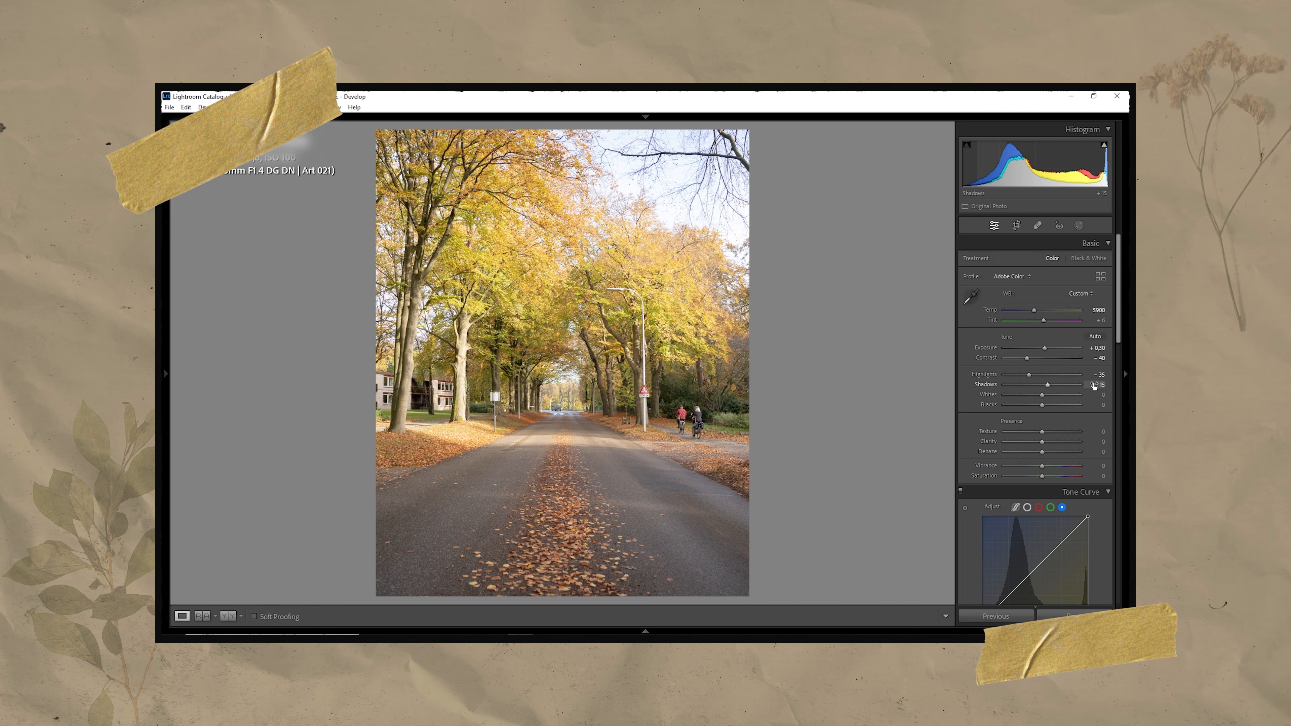
# Set the autumn road photo's texture and clarity to -15 and its dehaze to -10.
pyautogui.click(1095, 433)
pyautogui.write('-15')
pyautogui.press('Return')
pyautogui.click(1095, 442)
pyautogui.write('-15')
pyautogui.click(1094, 452)
pyautogui.write('-10')
pyautogui.press('Return')
# Raise the autumn road photo's vibrance and saturation to +15 each.
pyautogui.click(1095, 466)
pyautogui.write('15')
pyautogui.press('Return')
pyautogui.click(1096, 476)
pyautogui.write('15')
pyautogui.press('Return')
# Add a midtone point to the autumn road photo's RGB point curve at input 128, output 118.
pyautogui.scroll(-4, 1032, 381)
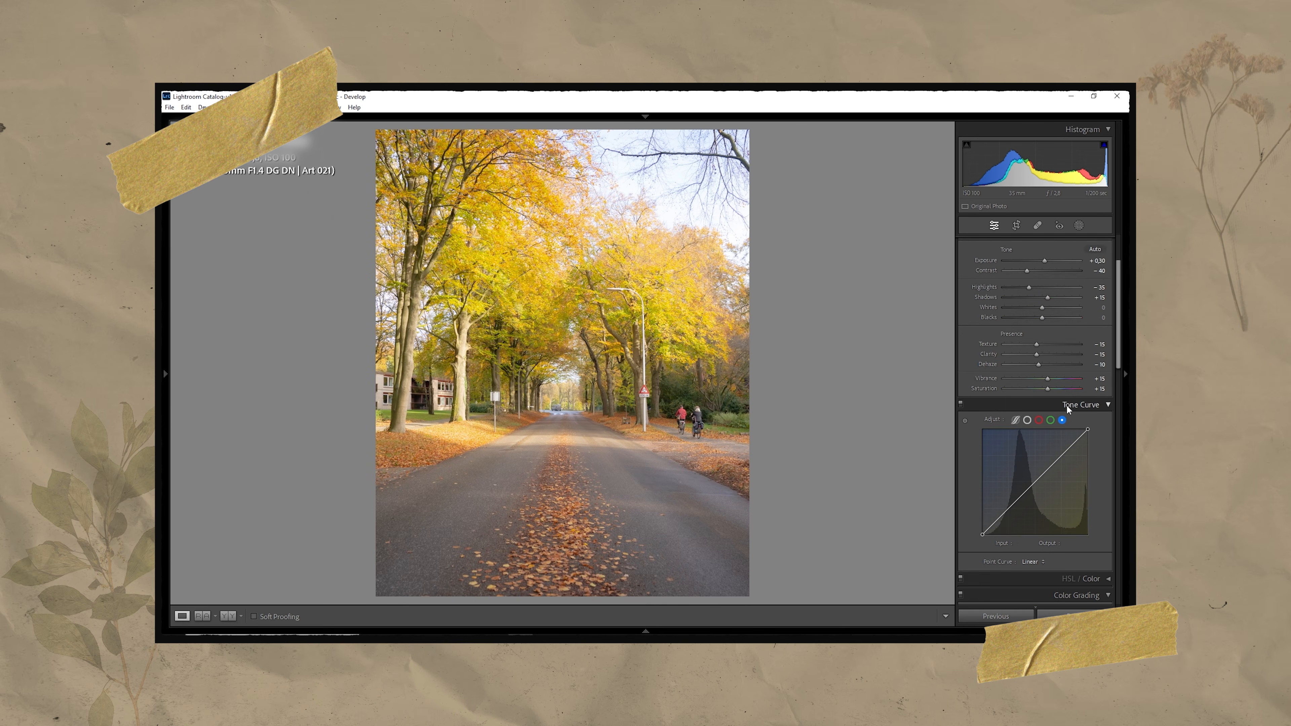
pyautogui.click(1028, 334)
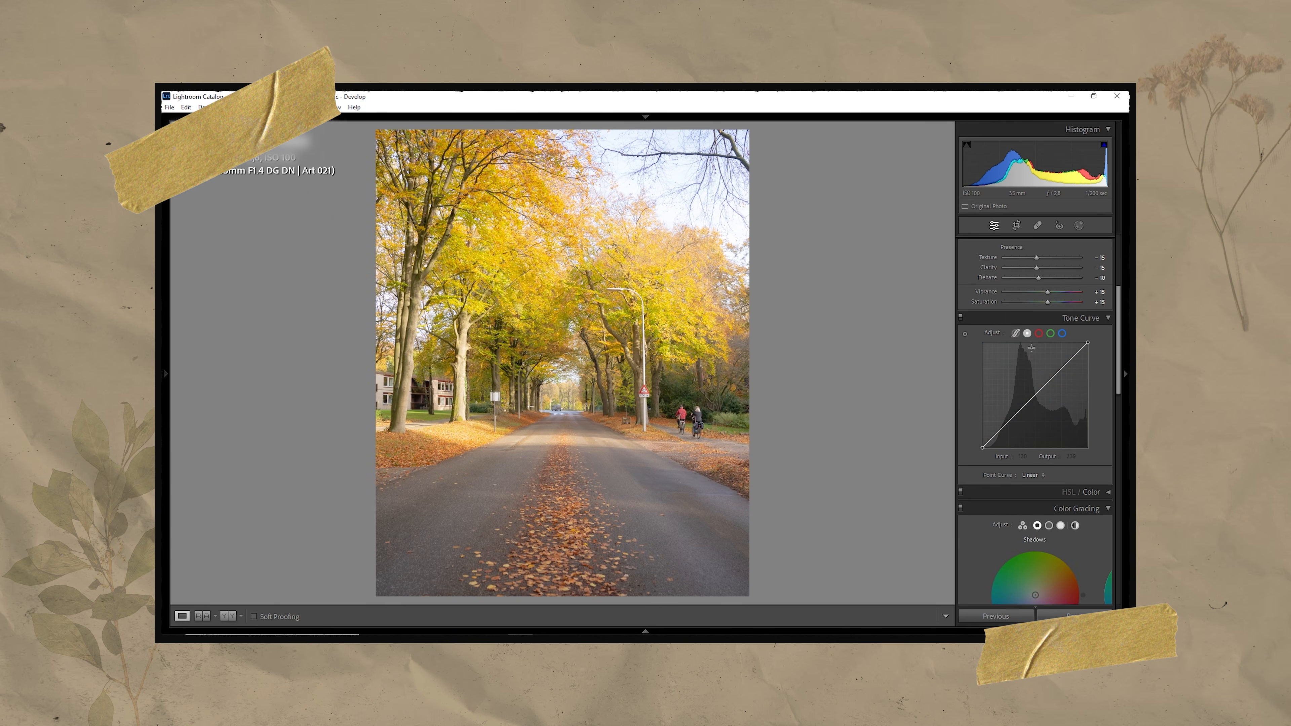
pyautogui.click(1035, 398)
pyautogui.click(1026, 457)
pyautogui.write('128')
pyautogui.click(1071, 456)
pyautogui.write('118')
pyautogui.press('Return')
# Shape the RGB curve with a shadow point at about input 65, output 43 and a highlight point at input 190, output 174.
pyautogui.moveTo(1055, 381); pyautogui.dragTo(1060, 380)
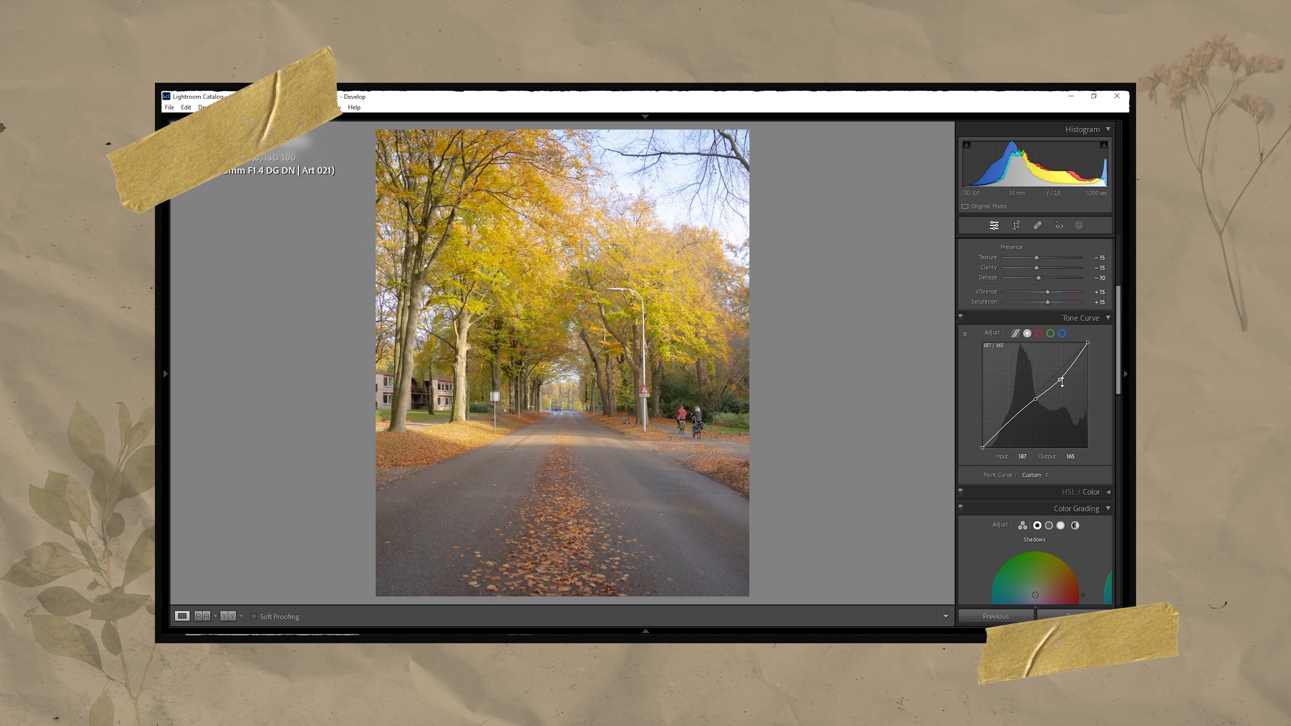
pyautogui.moveTo(1009, 423); pyautogui.dragTo(1009, 430)
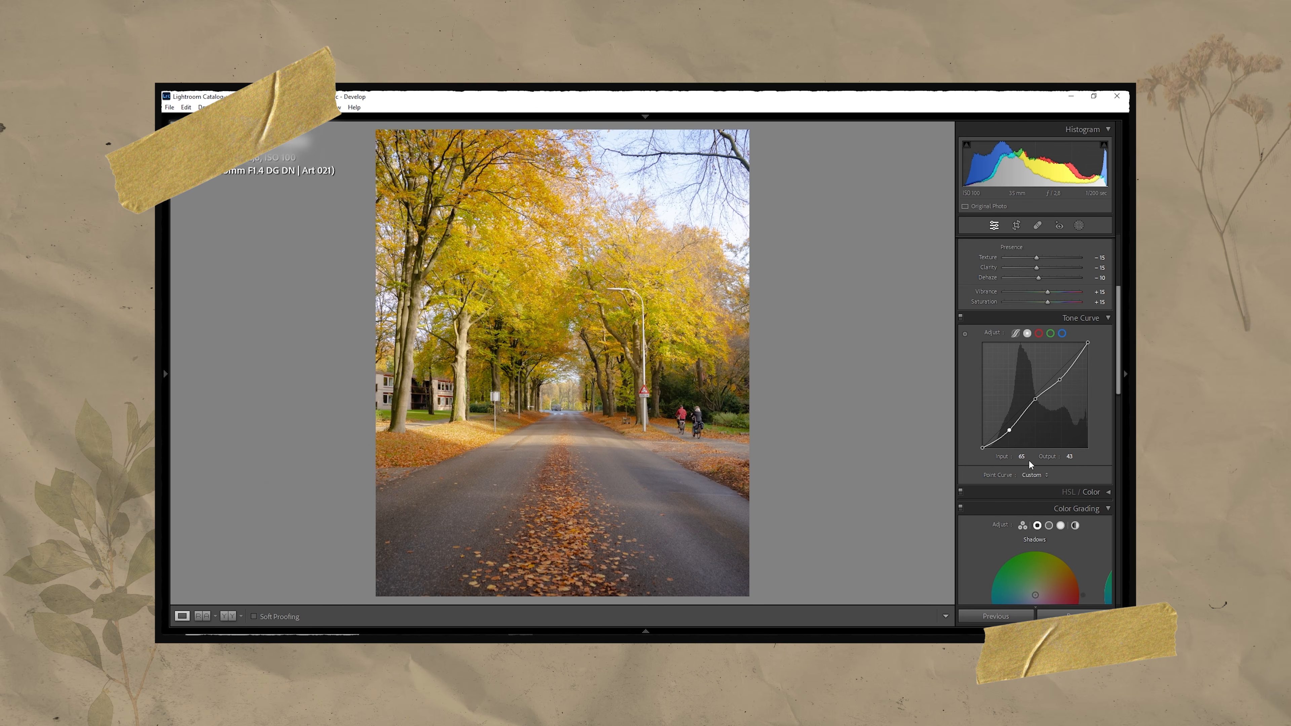
pyautogui.moveTo(1060, 380); pyautogui.dragTo(1062, 375)
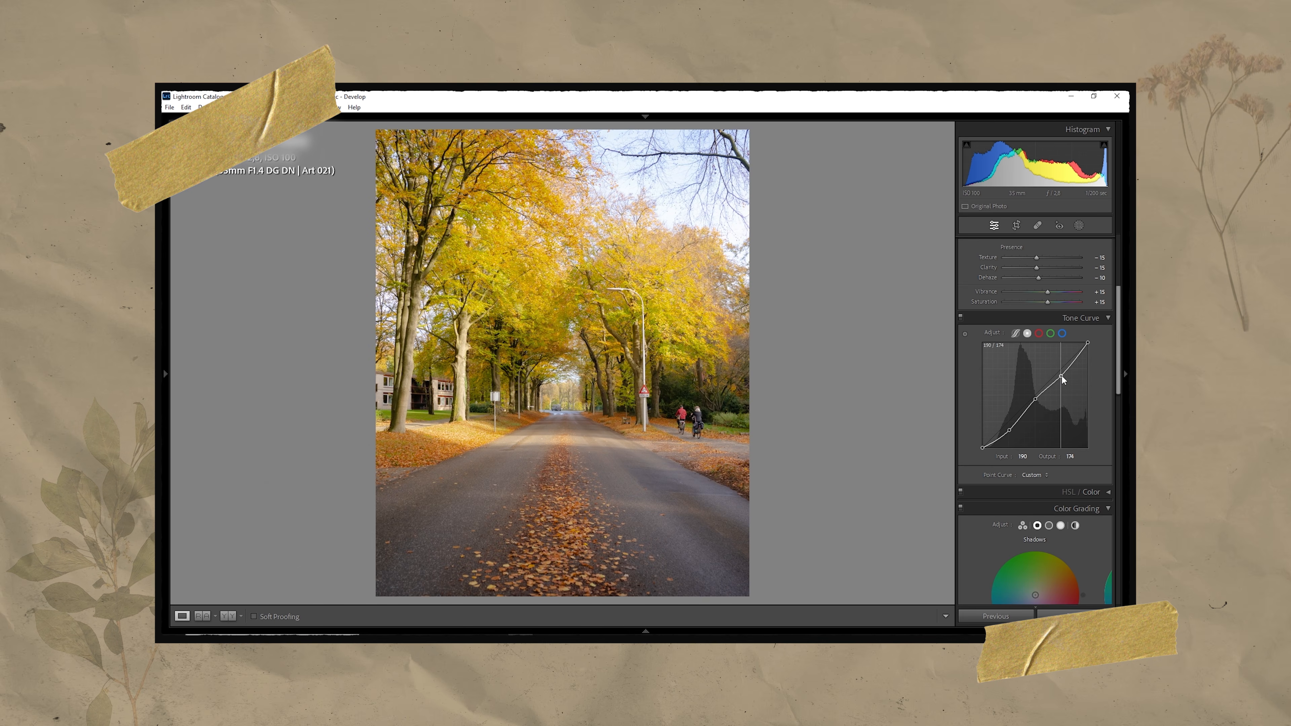
pyautogui.click(1010, 432)
pyautogui.click(1070, 457)
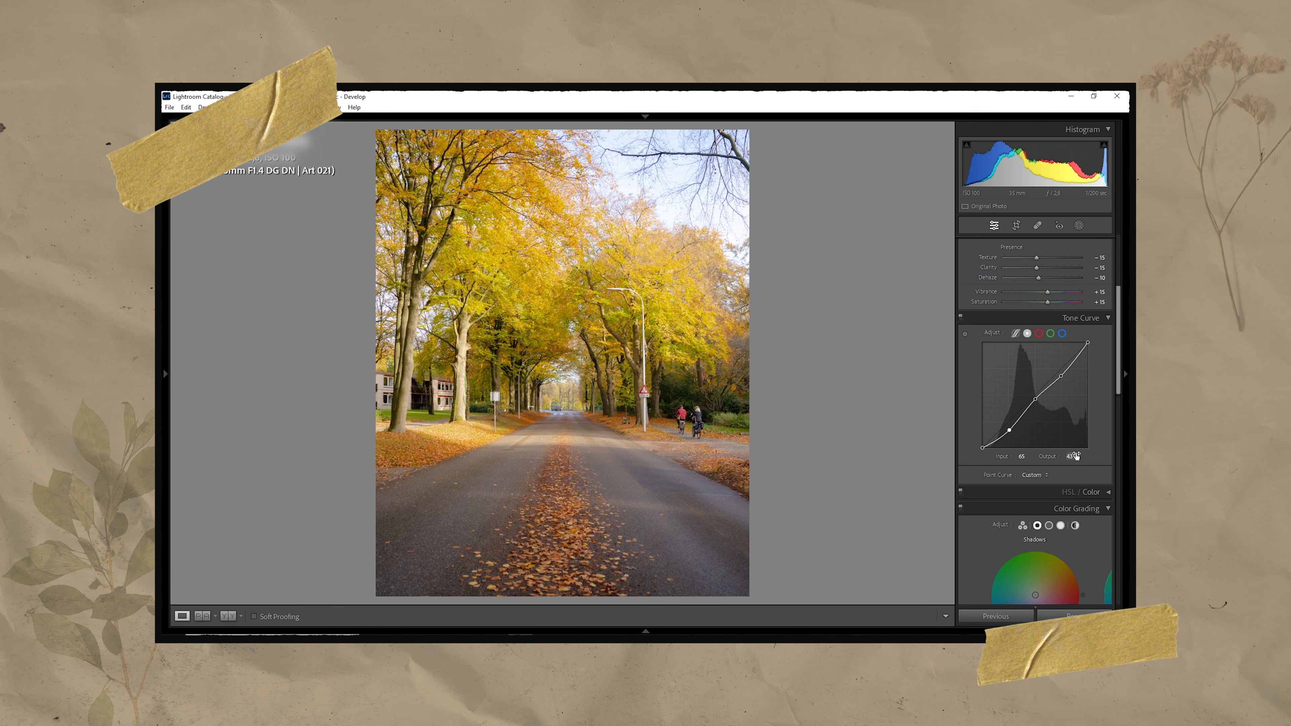
# Lower the blue channel curve's midpoint to input 127, output 117.
pyautogui.click(1038, 333)
pyautogui.click(1062, 334)
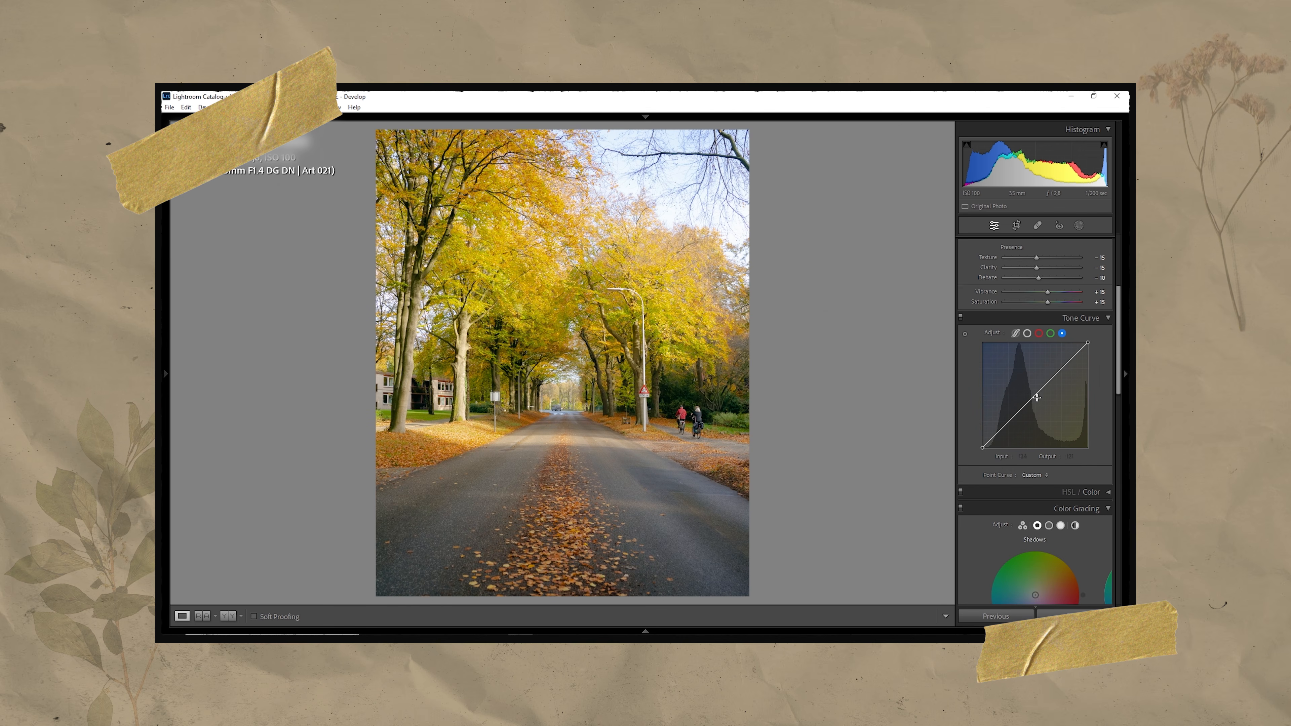
pyautogui.press('Down')
pyautogui.click(1071, 457)
pyautogui.press('Down')
pyautogui.press('Down')
pyautogui.press('Down')
pyautogui.press('Down')
pyautogui.press('Return')
# Calibrate the primaries: red hue -5, green hue +25 and blue hue -5.
pyautogui.scroll(-10, 1075, 458)
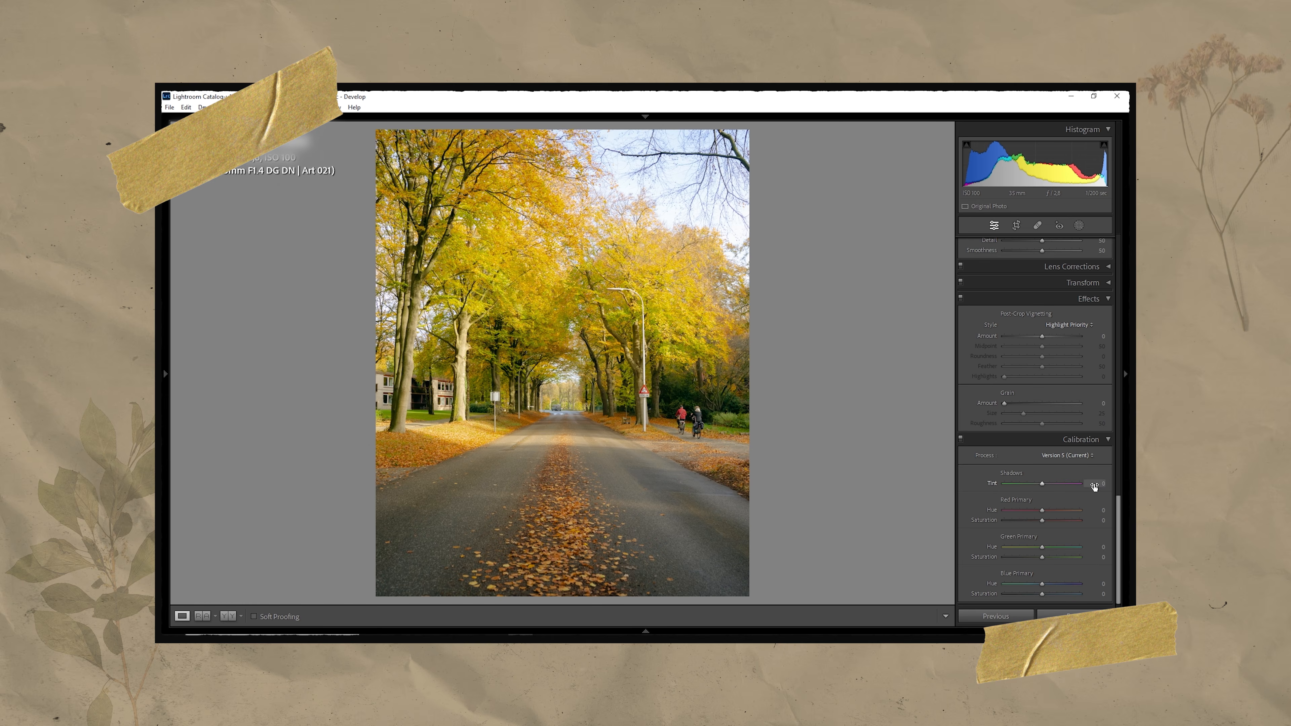
pyautogui.moveTo(1004, 510); pyautogui.dragTo(1041, 516)
pyautogui.click(1097, 511)
pyautogui.moveTo(1043, 586); pyautogui.dragTo(1089, 549)
pyautogui.click(1088, 583)
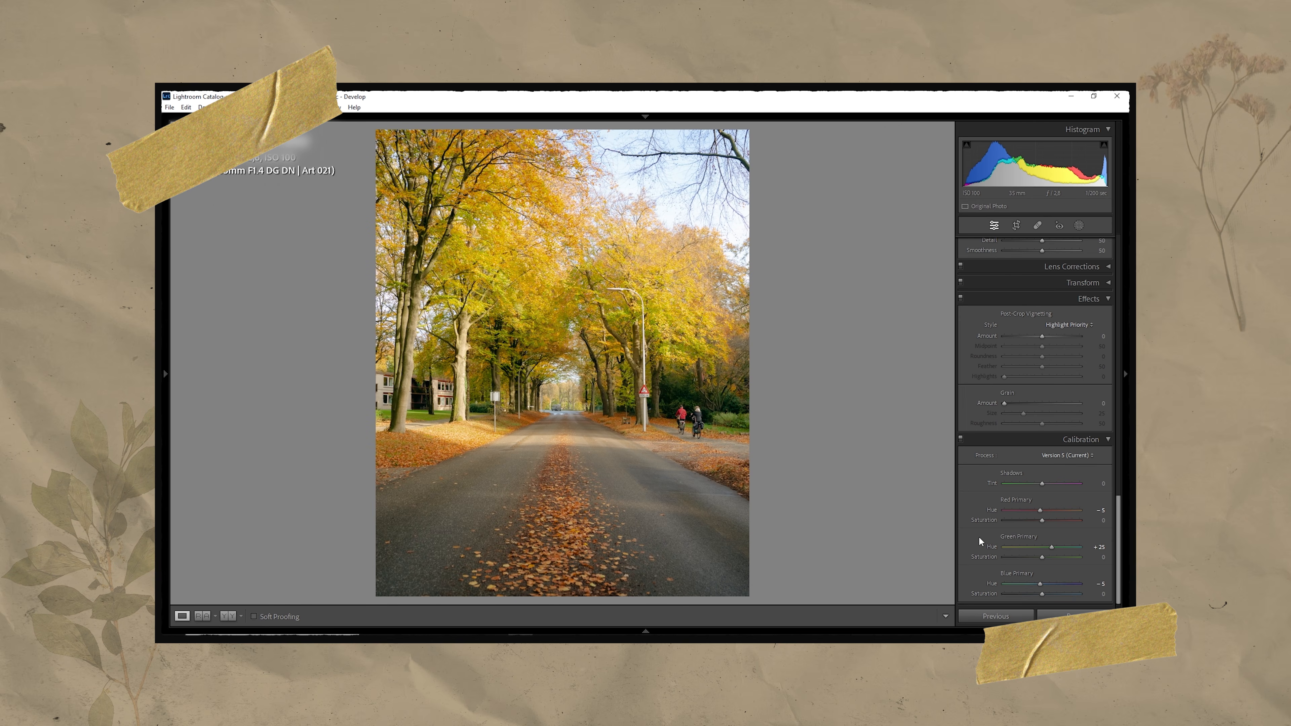
# Color grade the autumn road photo's highlights toward orange with a saturation of 20.
pyautogui.scroll(3, 1038, 522)
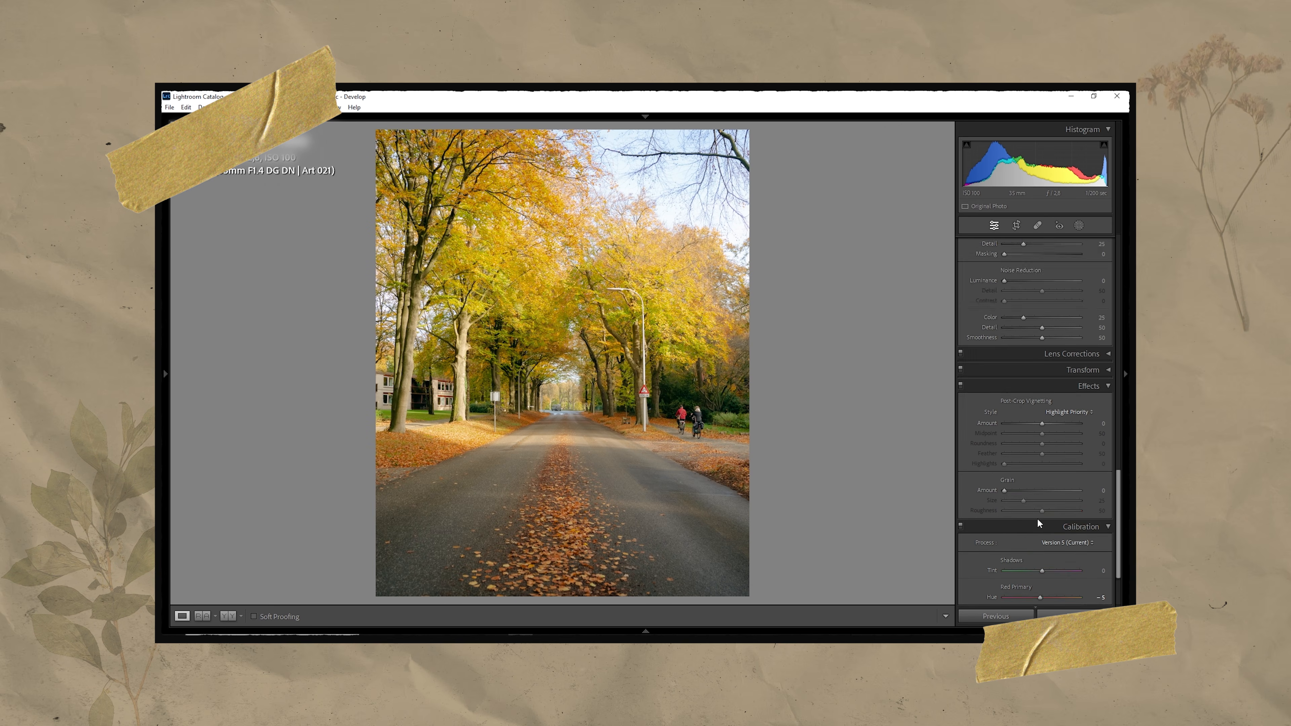
pyautogui.scroll(10, 1057, 489)
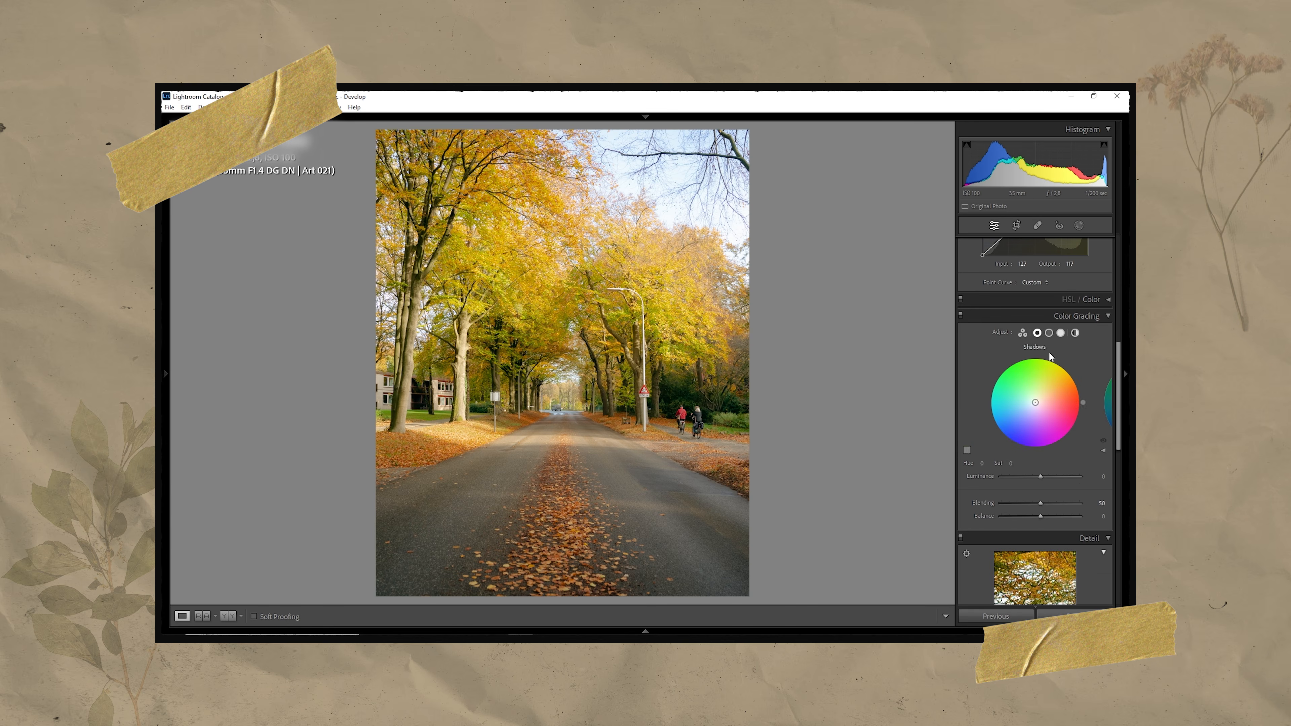
pyautogui.moveTo(1054, 367); pyautogui.dragTo(1041, 398)
pyautogui.click(1060, 333)
pyautogui.click(983, 463)
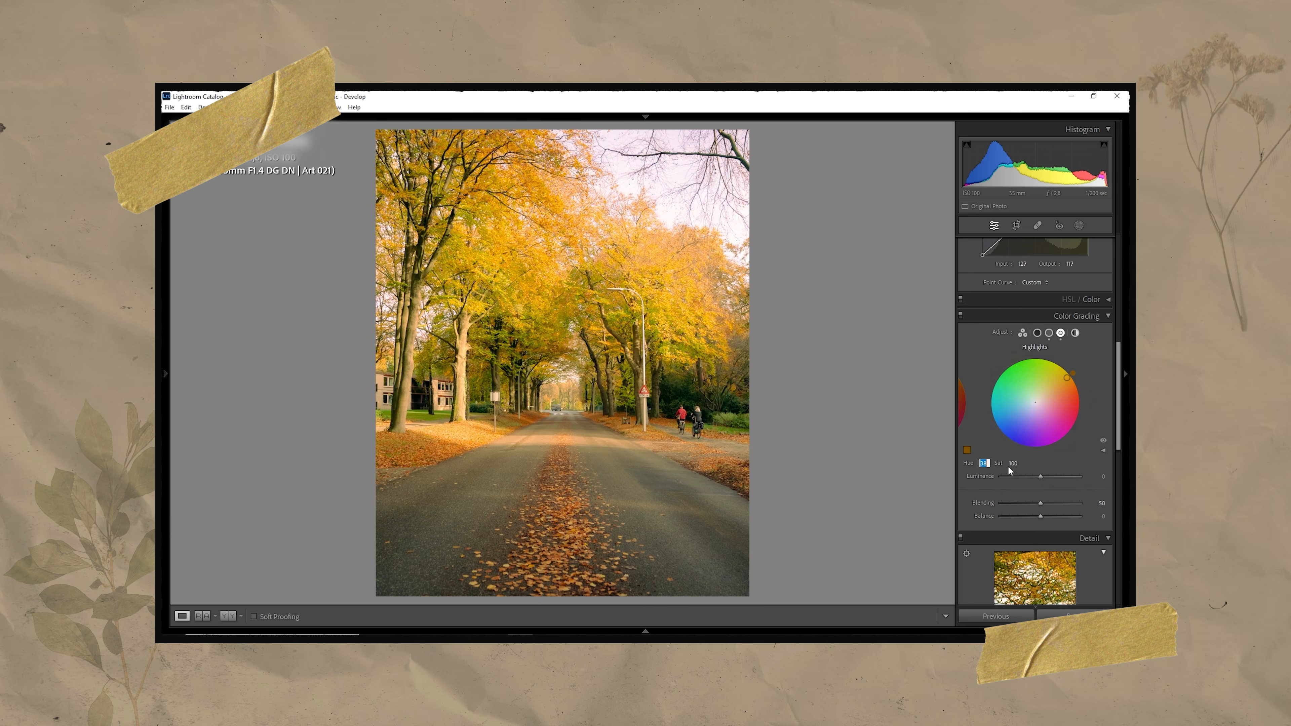
pyautogui.press('Tab')
pyautogui.write('20')
pyautogui.press('Return')
# Color grade the autumn road photo's shadows toward green with a saturation of 10.
pyautogui.click(1038, 333)
pyautogui.moveTo(1030, 375); pyautogui.dragTo(1012, 370)
pyautogui.click(1012, 464)
pyautogui.write('10')
pyautogui.press('Return')
# Create a diagonal linear gradient mask over the photo's upper-left corner using the Burn (Darken) effect.
pyautogui.scroll(10, 1072, 380)
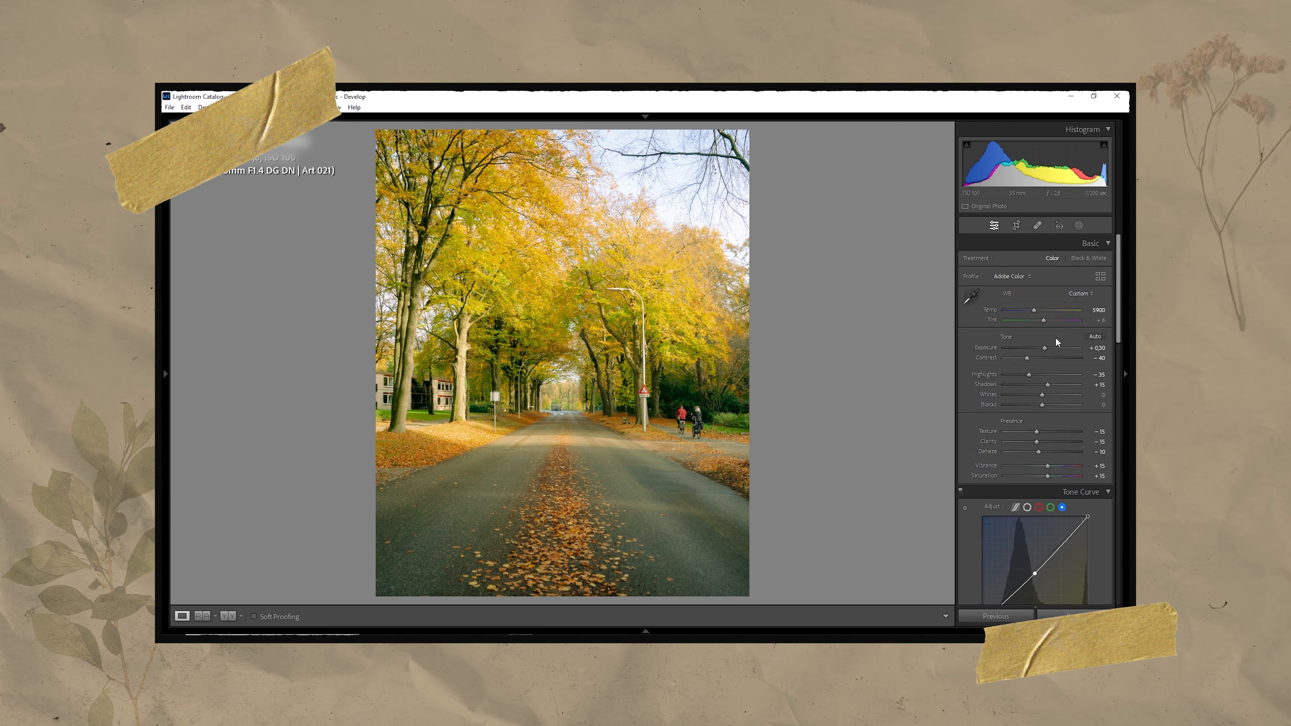
pyautogui.click(1079, 225)
pyautogui.click(1000, 330)
pyautogui.moveTo(378, 131); pyautogui.dragTo(489, 296)
# Add a second diagonal linear gradient mask over the photo's upper-right corner and lower its exposure.
pyautogui.click(857, 188)
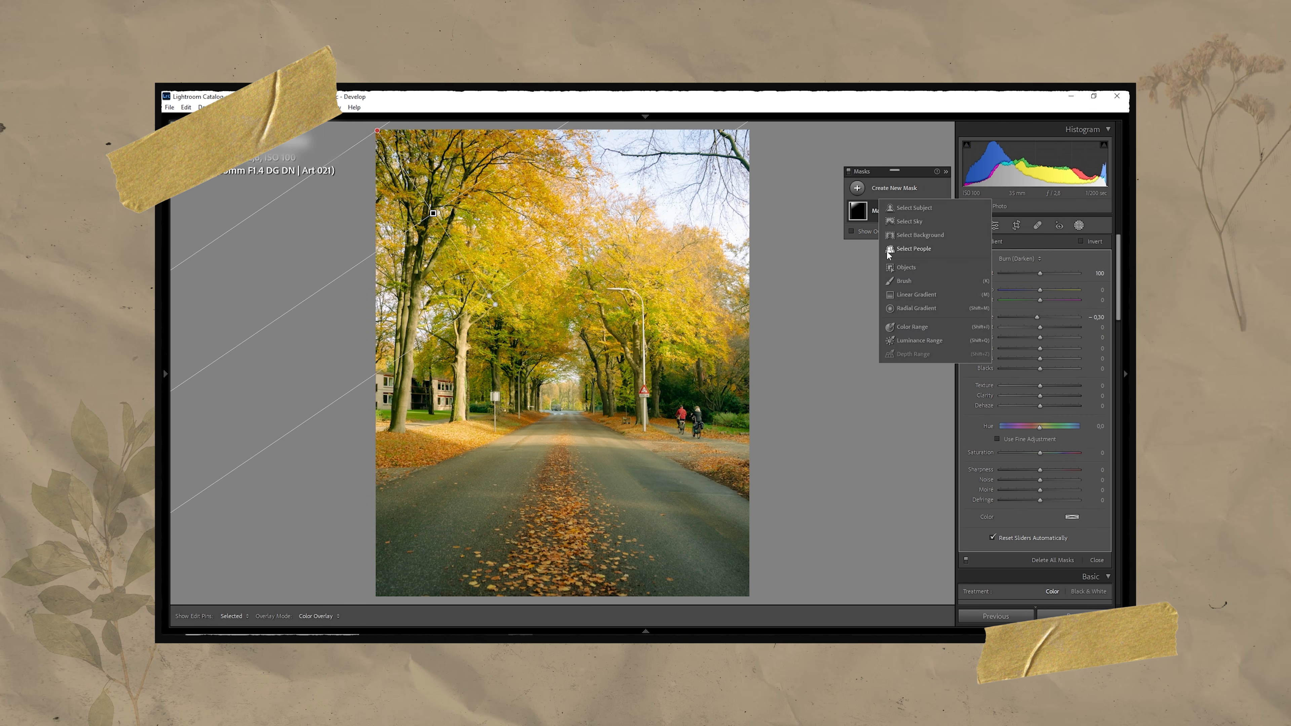
pyautogui.click(895, 294)
pyautogui.moveTo(750, 127); pyautogui.dragTo(636, 327)
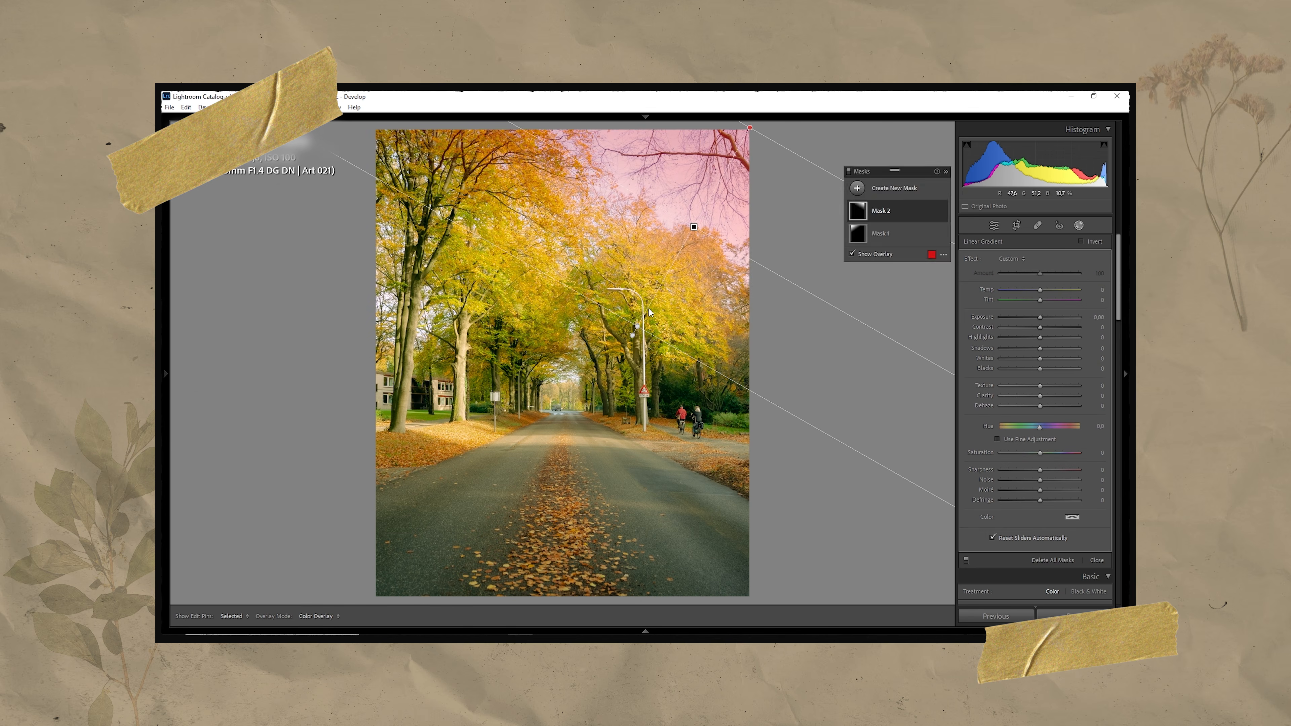
pyautogui.click(1098, 318)
pyautogui.press('Down')
pyautogui.press('Down')
pyautogui.press('Down')
pyautogui.click(1092, 302)
pyautogui.press('Return')
# Create a brush mask and paint over parts of the trees on both sides of the road.
pyautogui.click(872, 188)
pyautogui.click(894, 294)
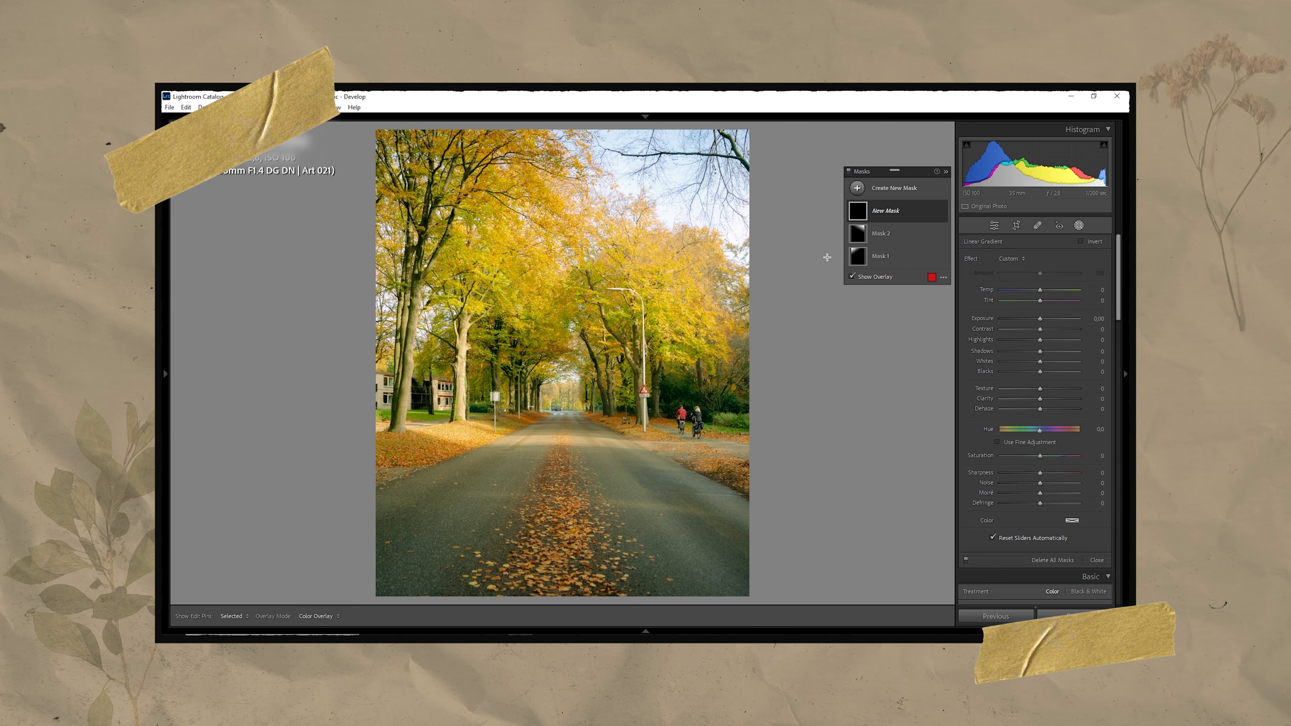
pyautogui.press('k')
pyautogui.scroll(-2, 630, 285)
pyautogui.moveTo(604, 297)
pyautogui.mouseDown()
pyautogui.moveTo(597, 279)
pyautogui.moveTo(631, 348)
pyautogui.mouseUp()
pyautogui.moveTo(473, 311)
pyautogui.mouseDown()
pyautogui.moveTo(481, 296)
pyautogui.moveTo(473, 321)
pyautogui.mouseUp()
# Adjust the exposure of the brush mask over the roadside trees.
pyautogui.click(1098, 381)
pyautogui.press('Down')
pyautogui.press('Down')
pyautogui.press('Up')
pyautogui.press('Up')
pyautogui.press('Return')
pyautogui.click(1090, 383)
pyautogui.press('Down')
pyautogui.press('Return')
# Create another brush mask and paint it from the upper foliage to the trees on the right of the road.
pyautogui.click(880, 190)
pyautogui.click(897, 266)
pyautogui.scroll(4, 541, 176)
pyautogui.moveTo(539, 174); pyautogui.dragTo(575, 232)
pyautogui.moveTo(726, 319)
pyautogui.mouseDown()
pyautogui.moveTo(708, 286)
pyautogui.moveTo(629, 247)
pyautogui.mouseUp()
# Adjust the new brush mask's temperature and dehaze, and finish masking.
pyautogui.click(1096, 353)
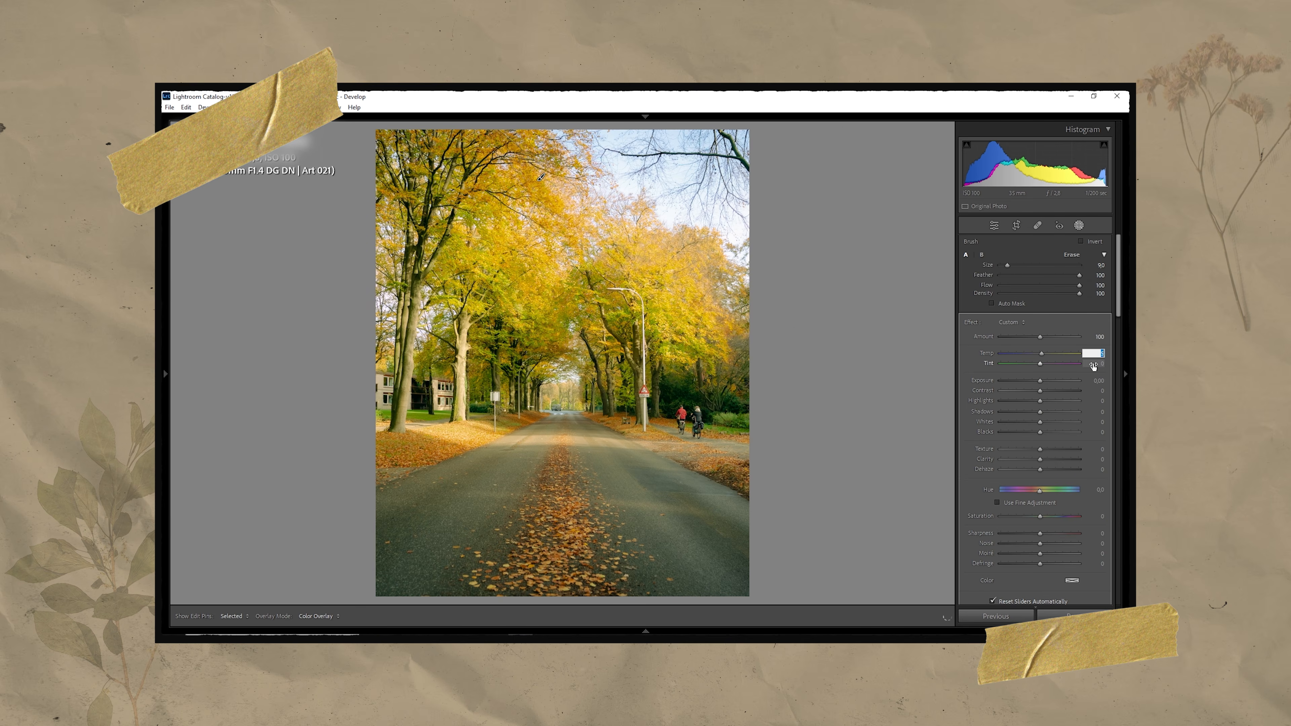
pyautogui.click(1098, 470)
pyautogui.press('Return')
pyautogui.click(1079, 225)
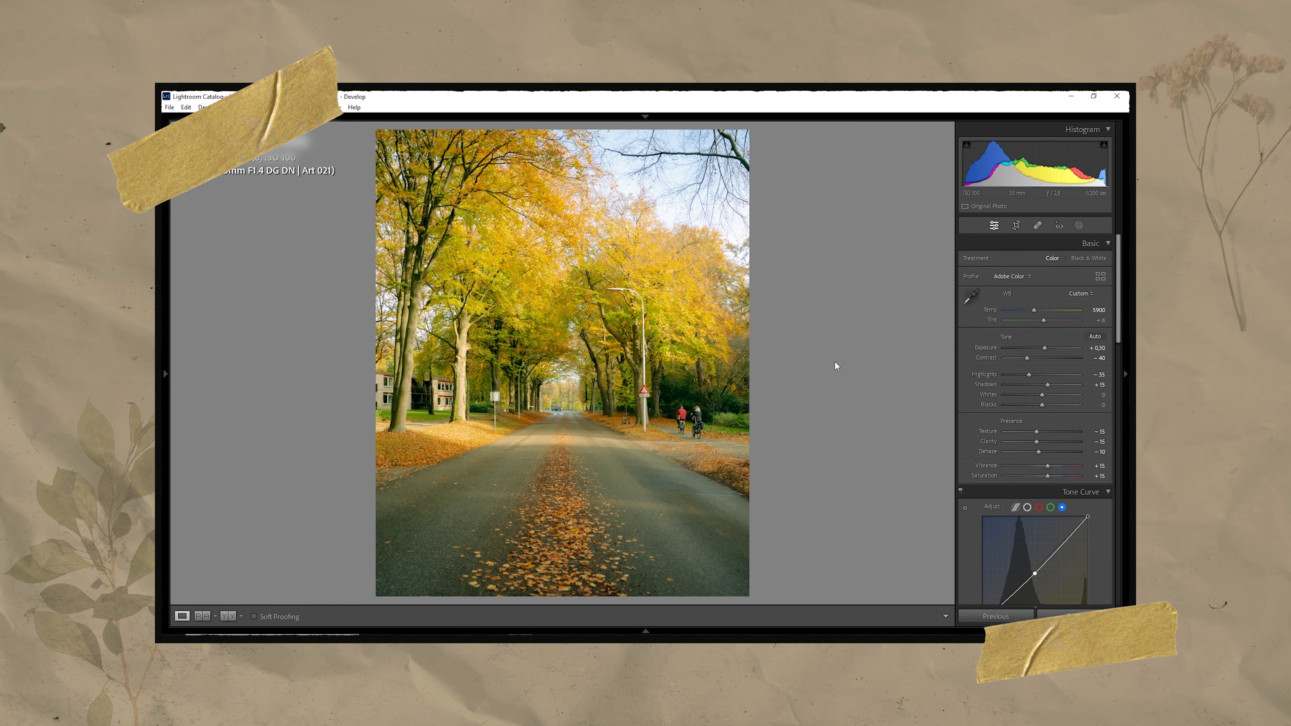
# Add grain to the autumn road photo with amount 35 and size 35.
pyautogui.scroll(-10, 1040, 503)
pyautogui.scroll(-8, 1090, 382)
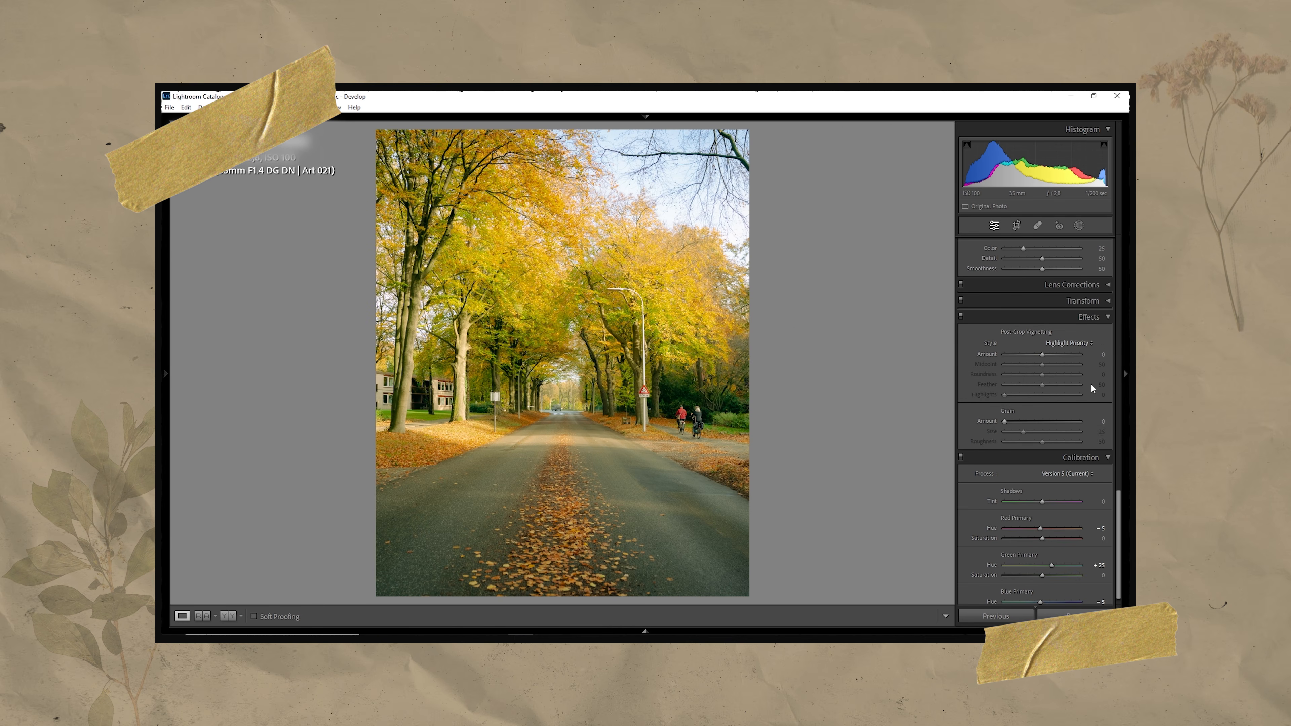
pyautogui.press('Return')
pyautogui.press('z')
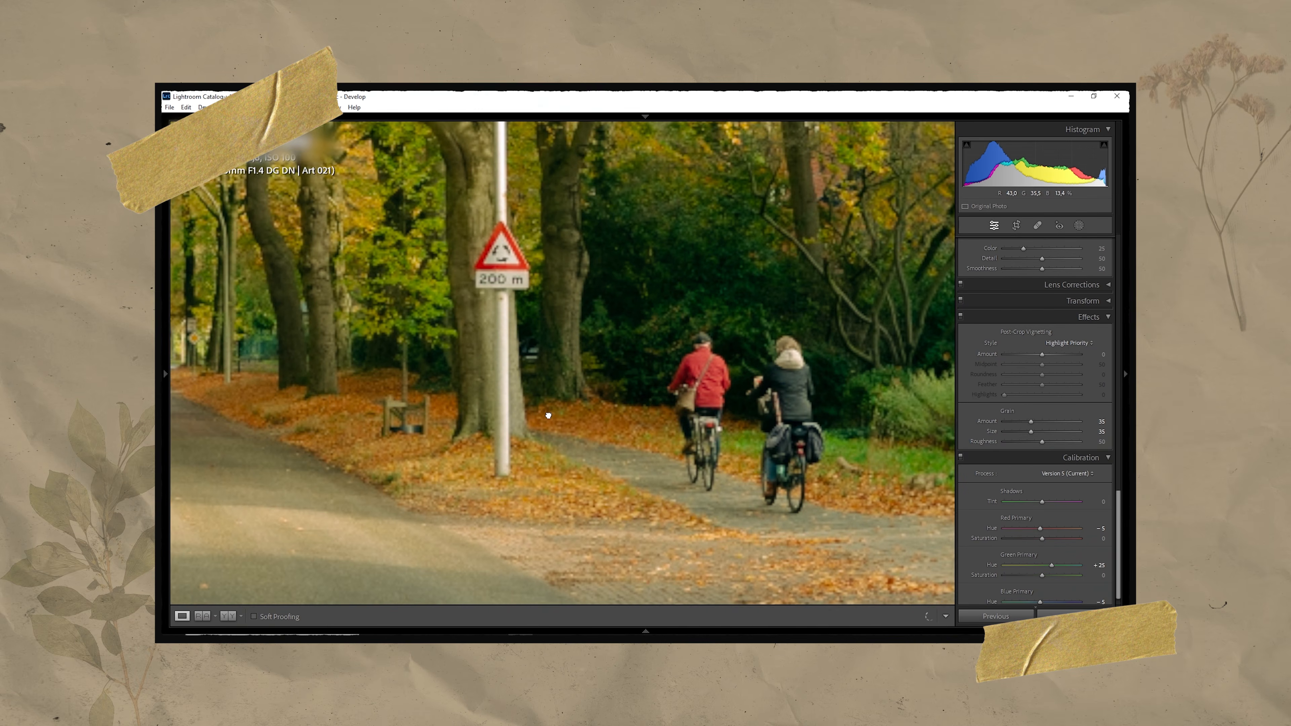